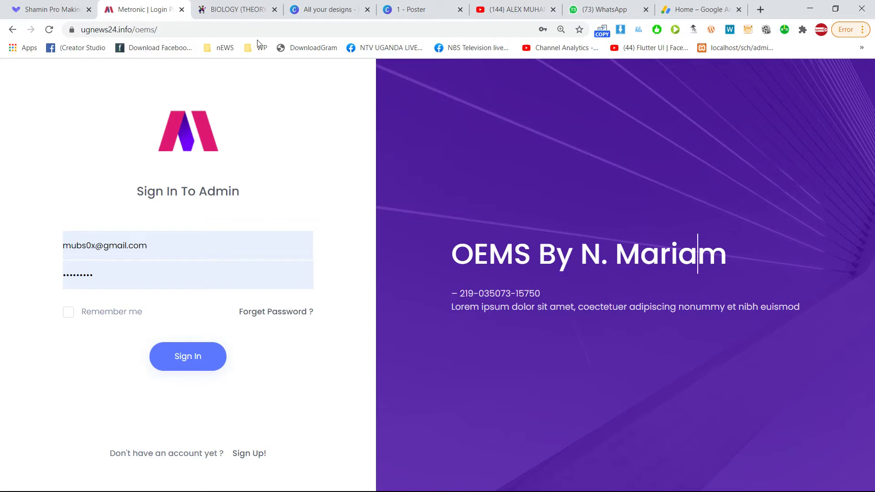
# Load the OEMS sign-in page at ugnews24.info/oems.
pyautogui.click(194, 29)
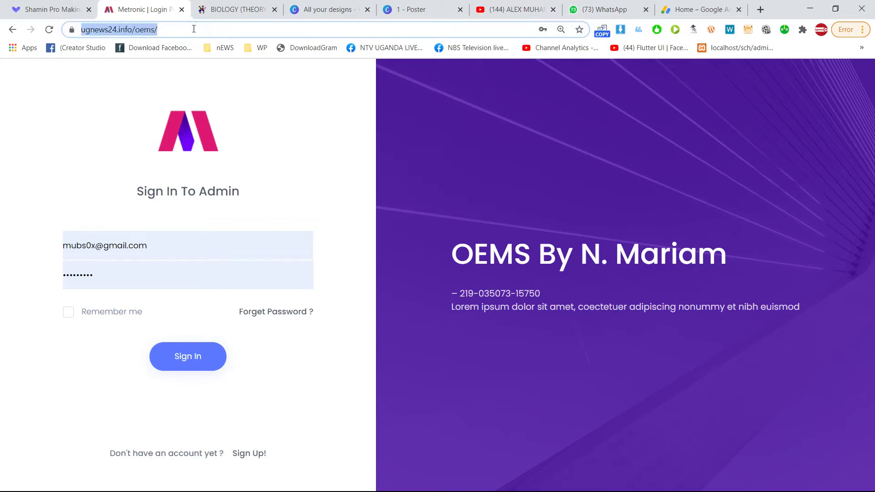
pyautogui.press('Right')
pyautogui.hotkey('ctrl', 'shift', 'Left')
pyautogui.hotkey('ctrl', 'shift', 'Left')
pyautogui.press('Left')
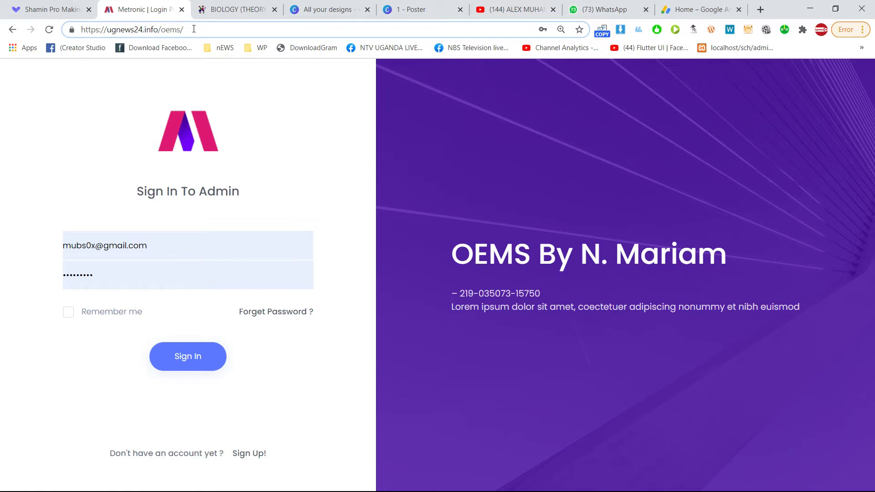
pyautogui.click(194, 28)
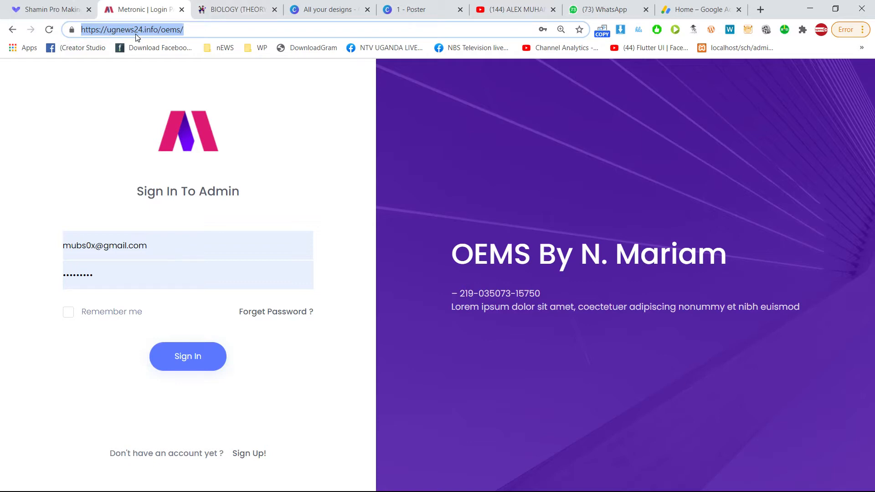
pyautogui.write('ugnews24.info')
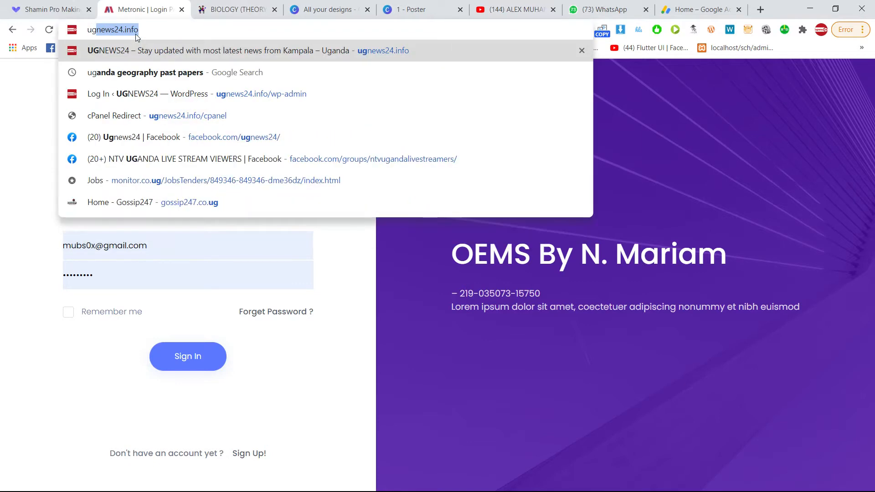
pyautogui.press('Right')
pyautogui.write('/')
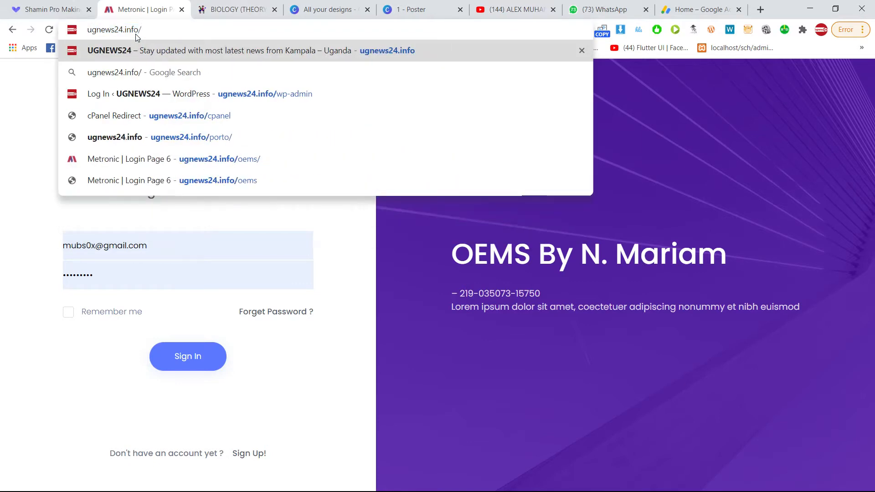
pyautogui.write('in')
pyautogui.press('BackSpace')
pyautogui.press('BackSpace')
pyautogui.write('oems')
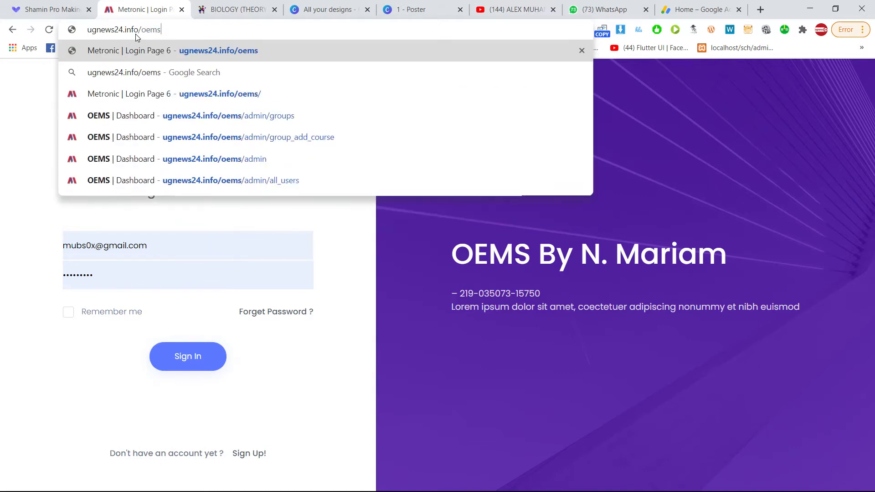
pyautogui.press('Return')
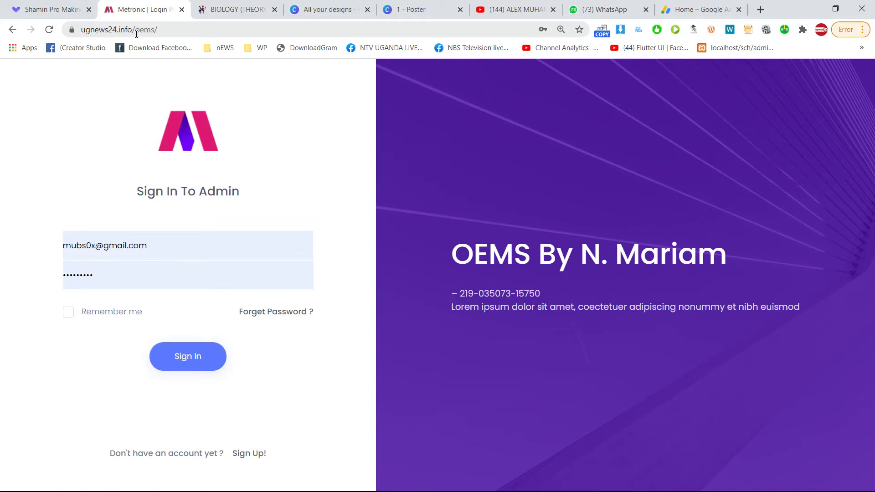
# Replace the autofilled login with username admin_1 and the admin password, then sign in.
pyautogui.click(99, 251)
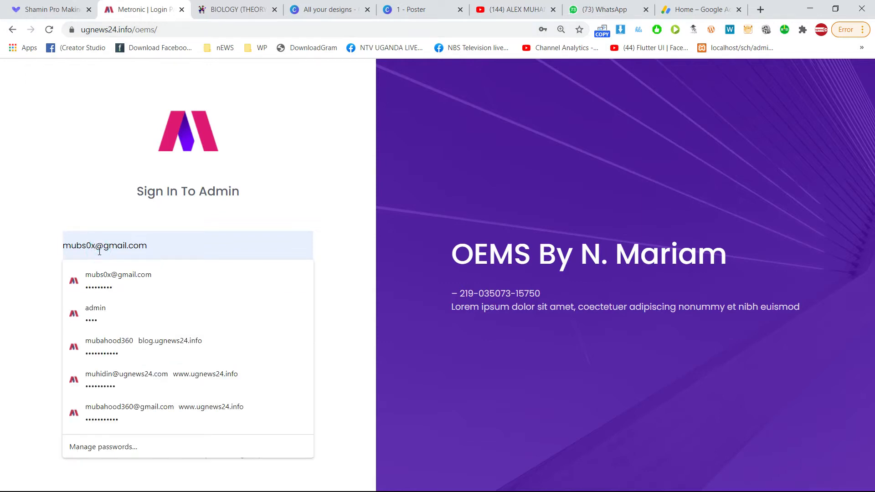
pyautogui.hotkey('ctrl', 'a')
pyautogui.press('BackSpace')
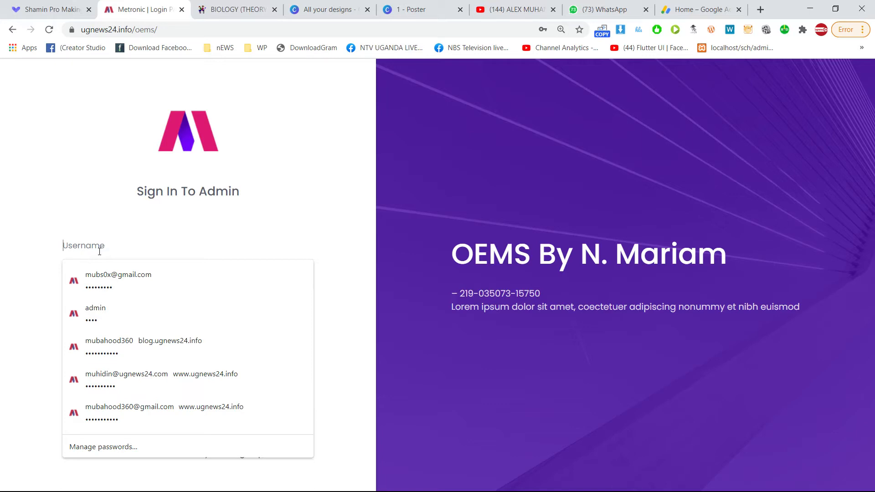
pyautogui.write('admoin')
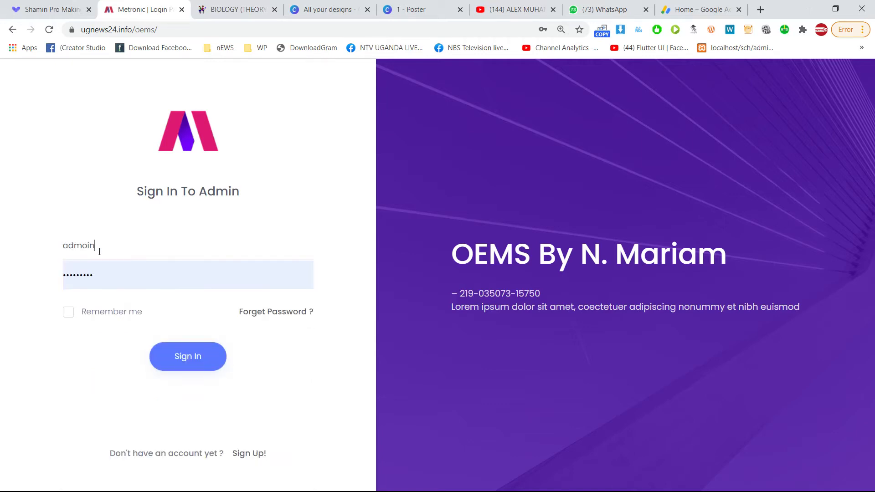
pyautogui.press('BackSpace')
pyautogui.press('BackSpace')
pyautogui.click(293, 234)
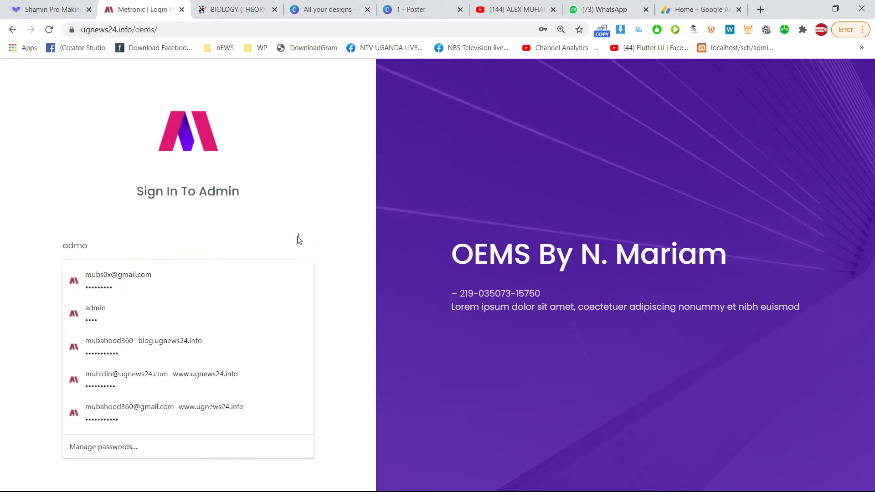
pyautogui.keyDown('ctrl'); pyautogui.scroll(2, 296, 237); pyautogui.keyUp('ctrl')
pyautogui.hotkey('ctrl', 'a')
pyautogui.write('admin')
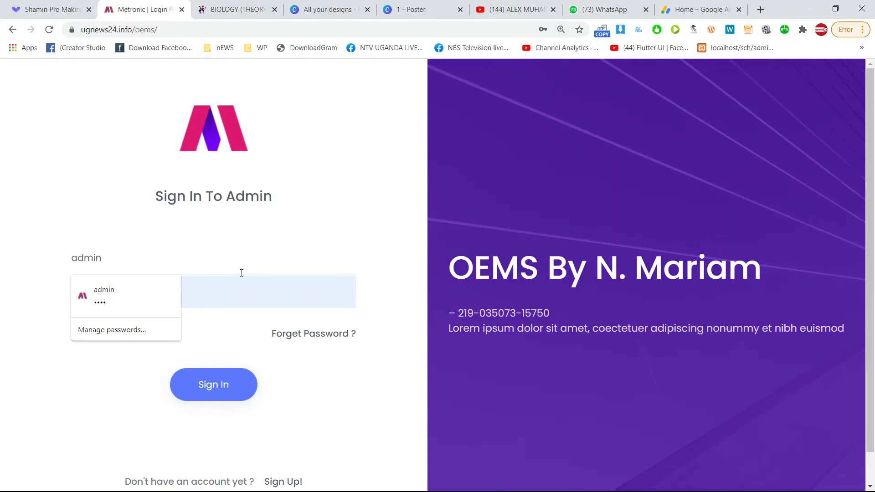
pyautogui.write('_1')
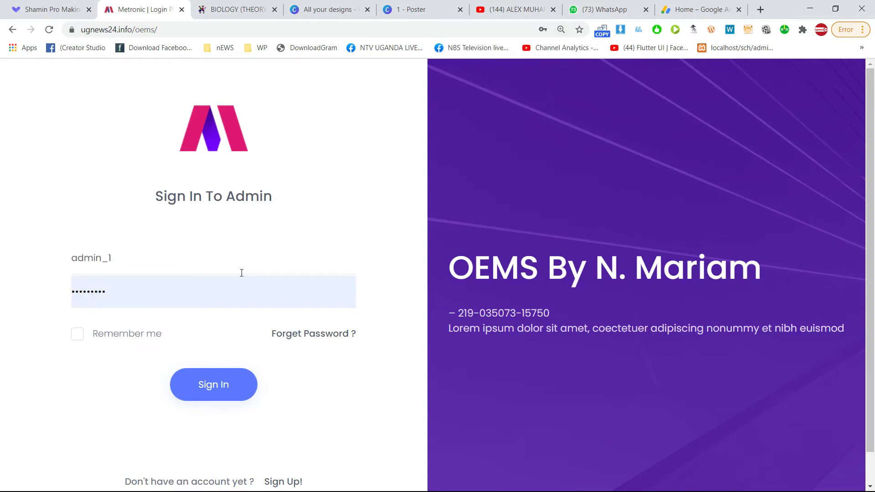
pyautogui.hotkey('ctrl', 'a')
pyautogui.press('Tab')
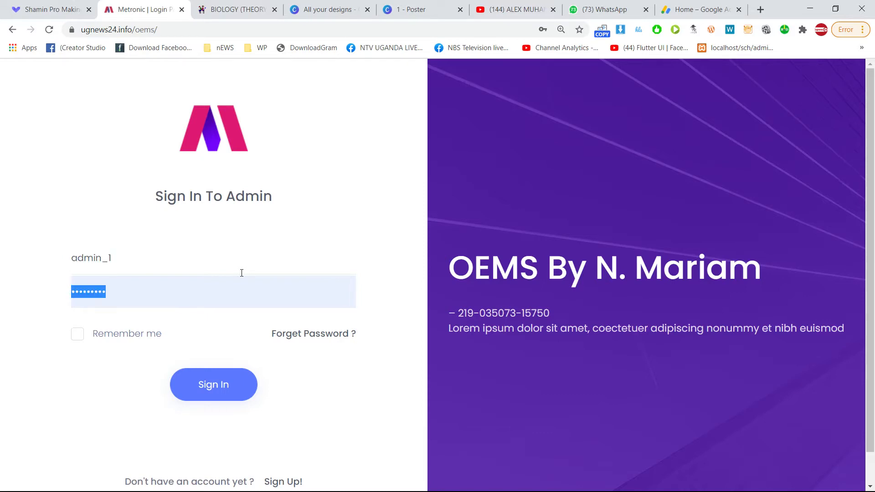
pyautogui.write('123')
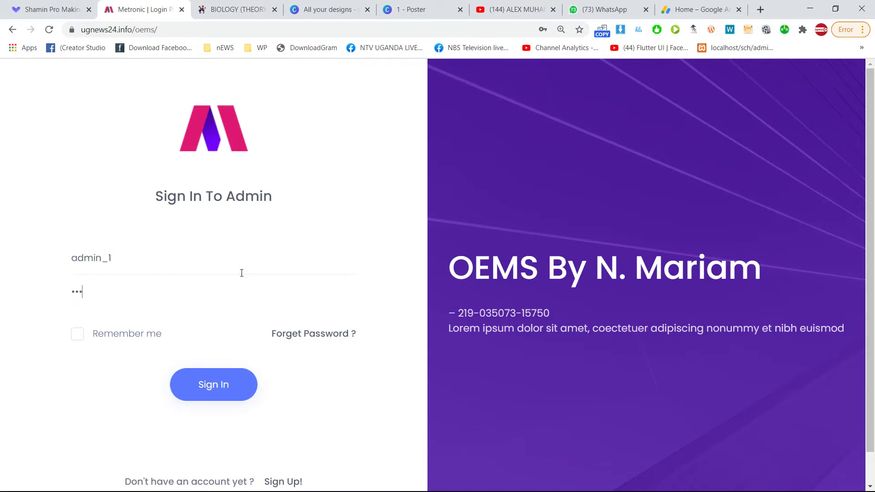
pyautogui.write('4')
pyautogui.click(223, 384)
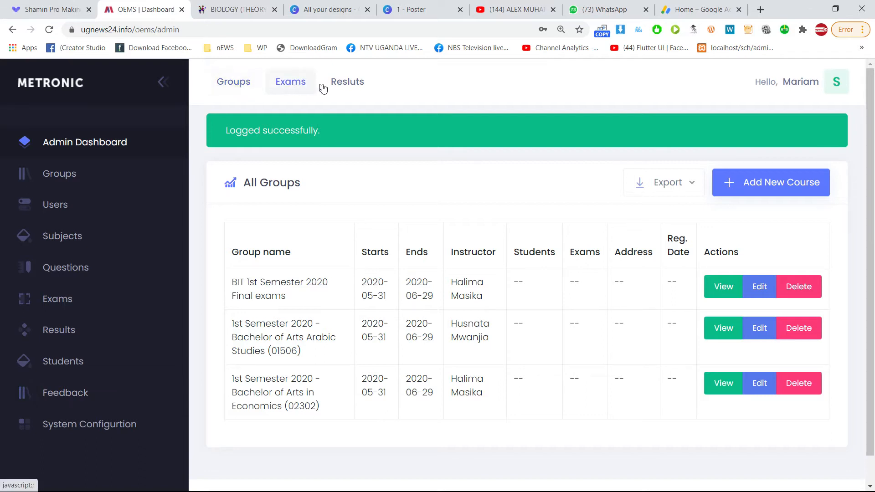
pyautogui.click(822, 83)
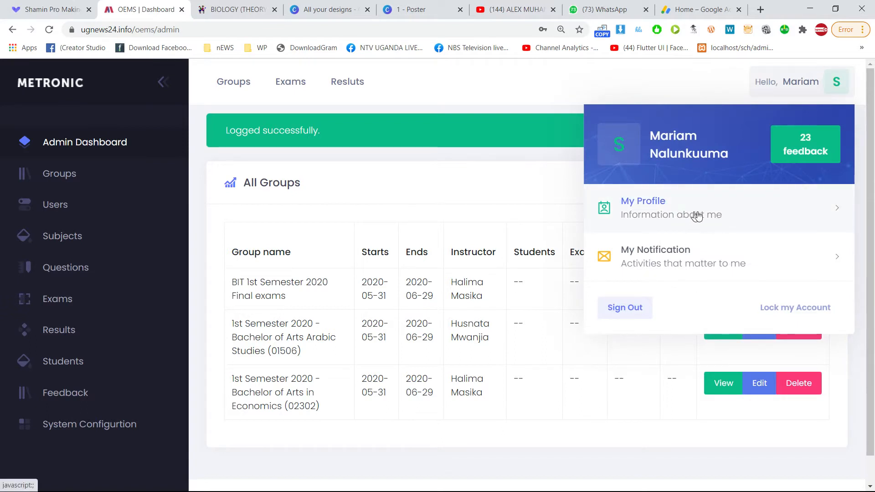
pyautogui.click(717, 218)
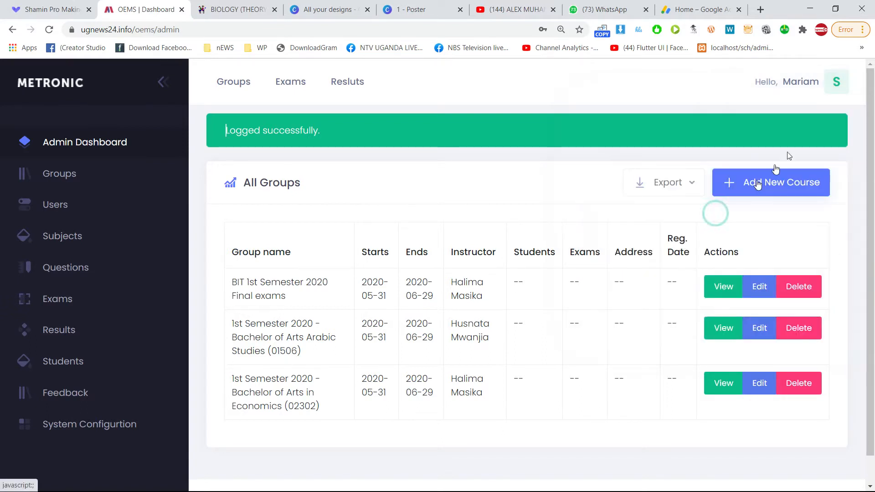
pyautogui.click(824, 85)
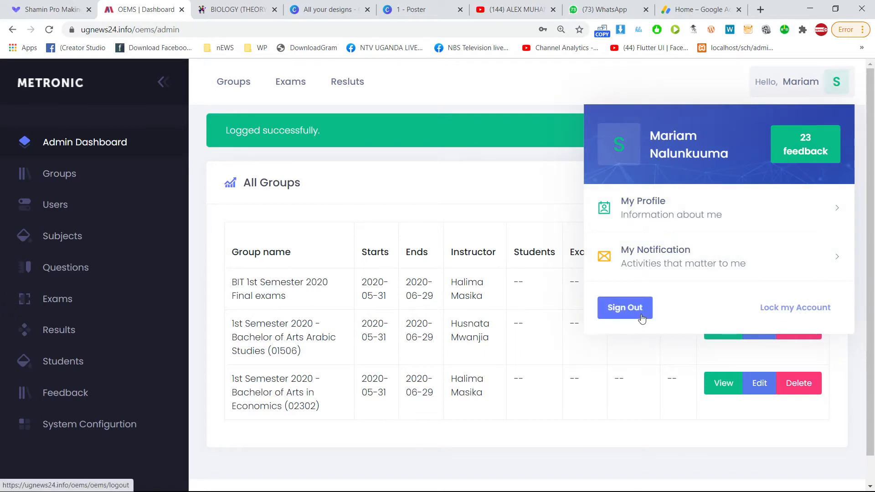
pyautogui.click(458, 152)
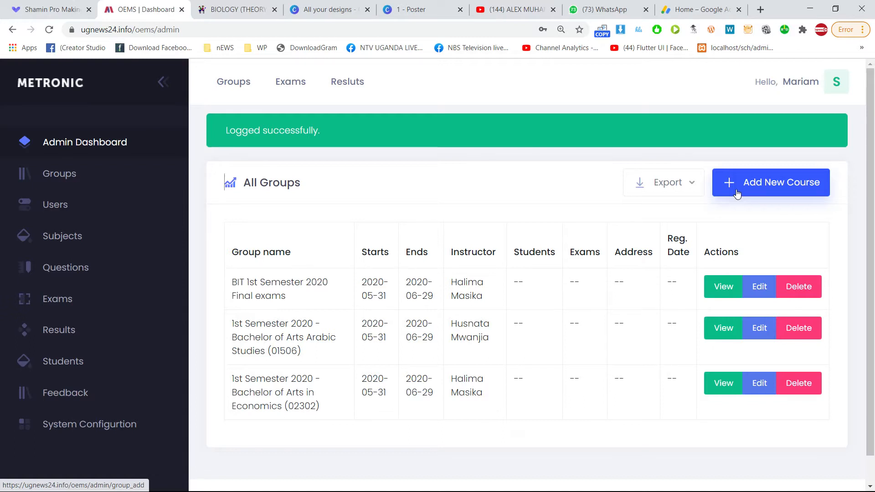
# Leave the new-group form and open the Groups list from the sidebar.
pyautogui.click(772, 188)
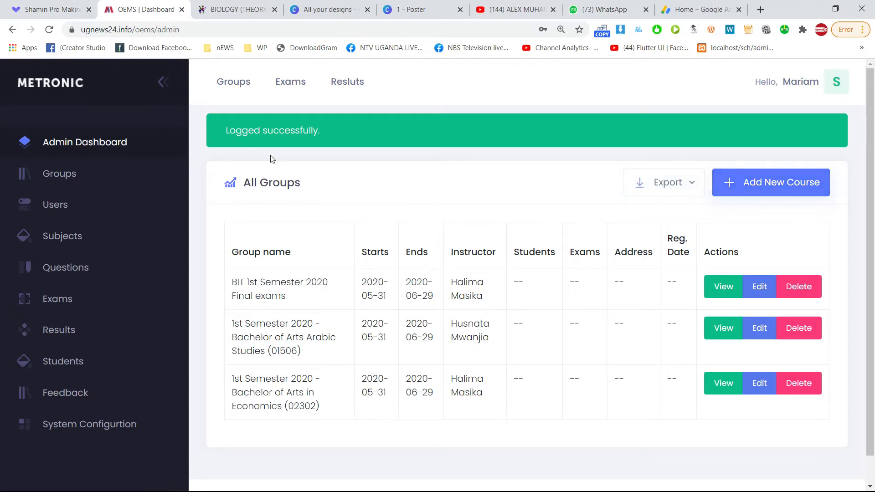
pyautogui.click(66, 175)
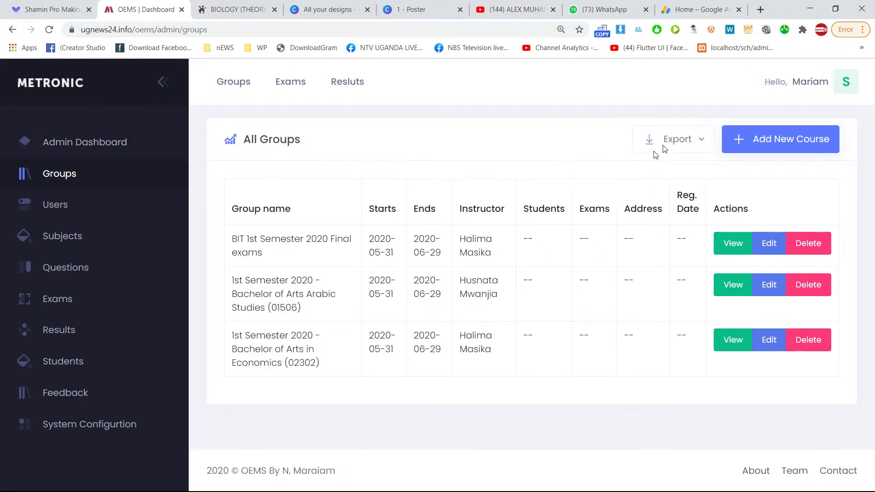
# Open the Creating new group form, then go back to All Groups without entering anything.
pyautogui.click(775, 143)
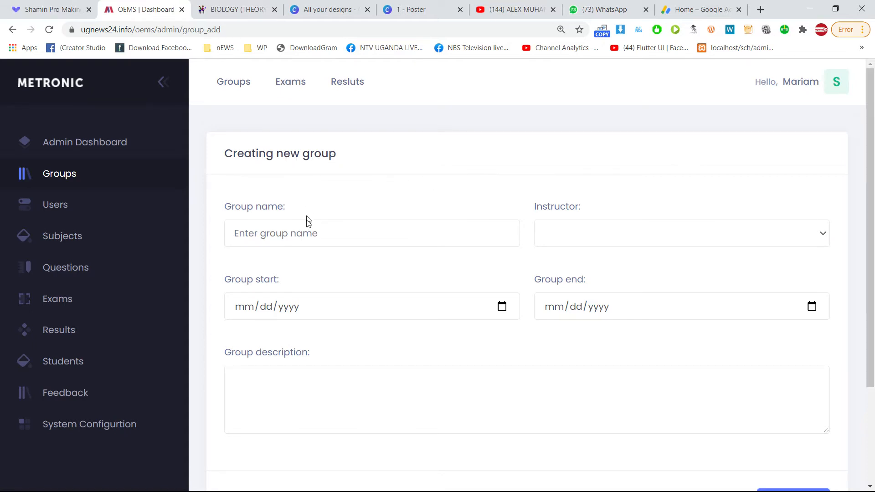
pyautogui.click(302, 235)
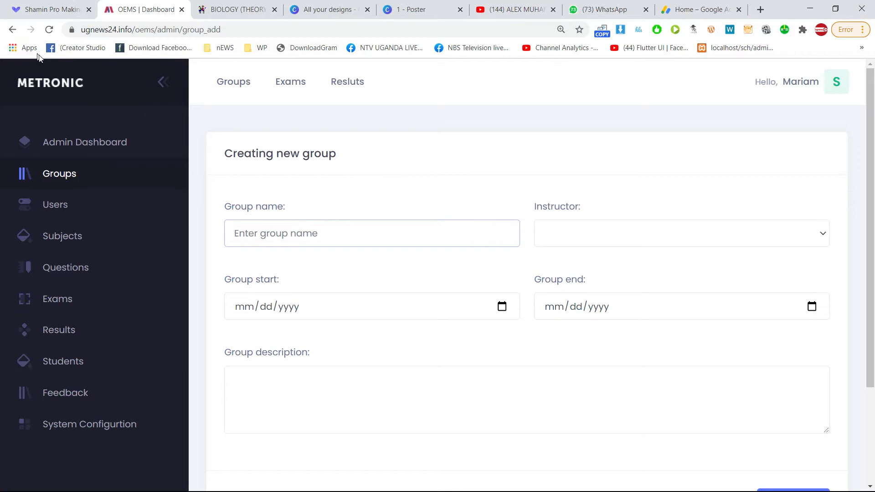
pyautogui.click(13, 30)
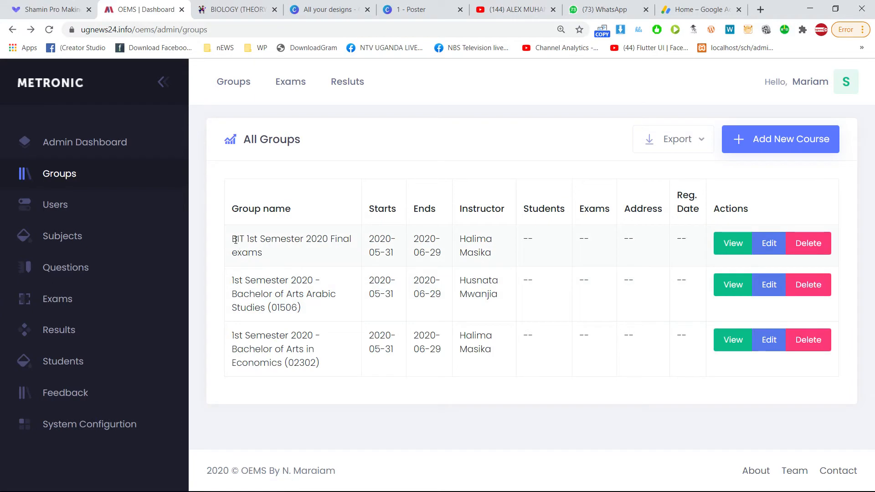
# Reopen the blank Creating new group form from the All Groups list.
pyautogui.moveTo(232, 239)
pyautogui.mouseDown()
pyautogui.moveTo(297, 241)
pyautogui.moveTo(232, 238)
pyautogui.mouseUp()
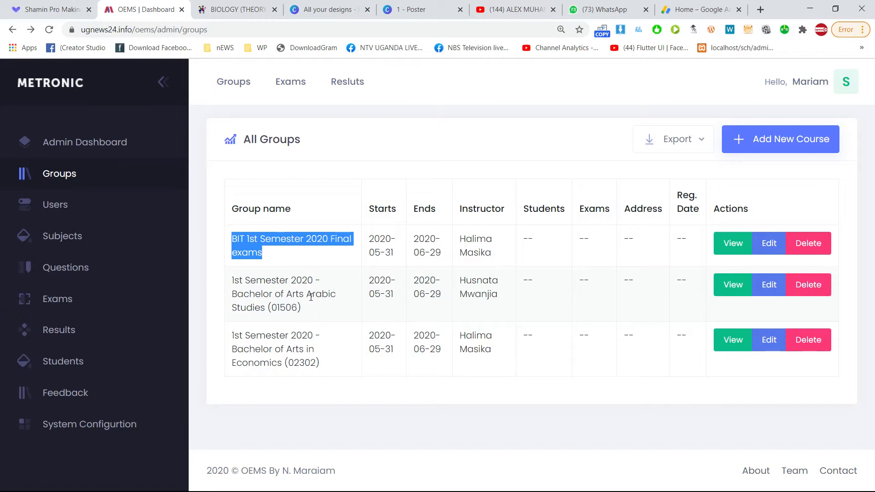
pyautogui.click(775, 143)
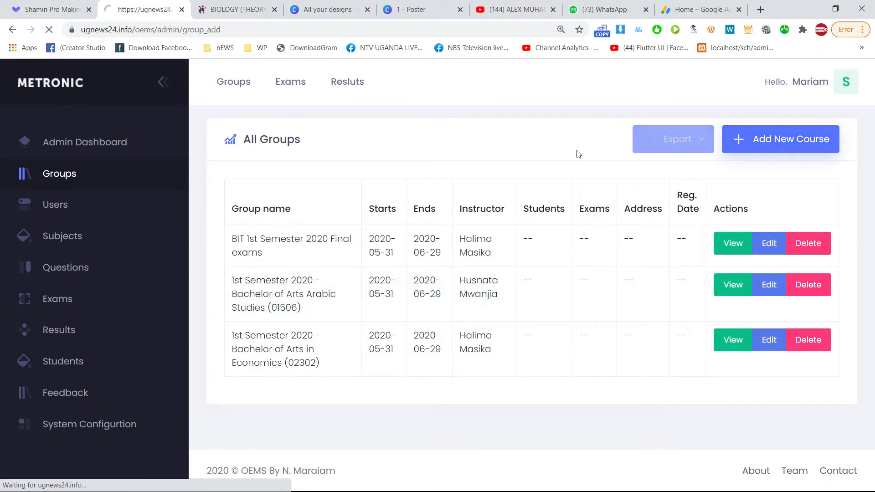
pyautogui.click(12, 30)
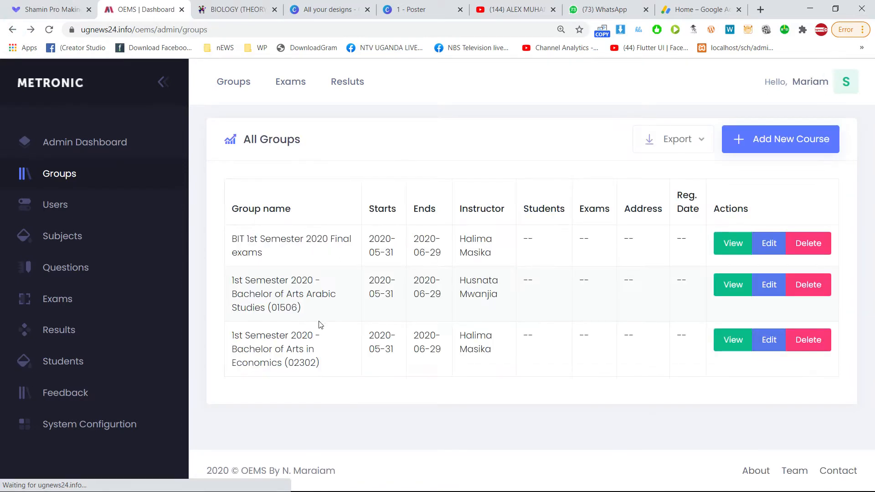
pyautogui.moveTo(284, 259); pyautogui.dragTo(226, 240)
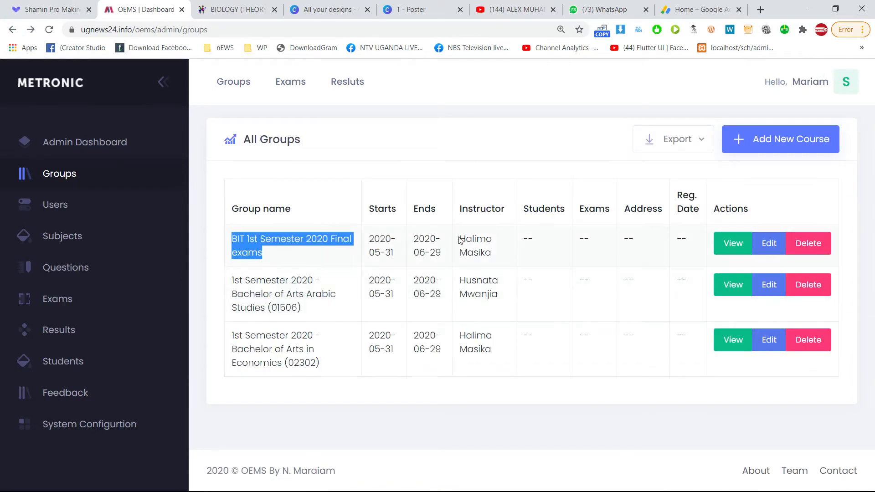
pyautogui.click(784, 149)
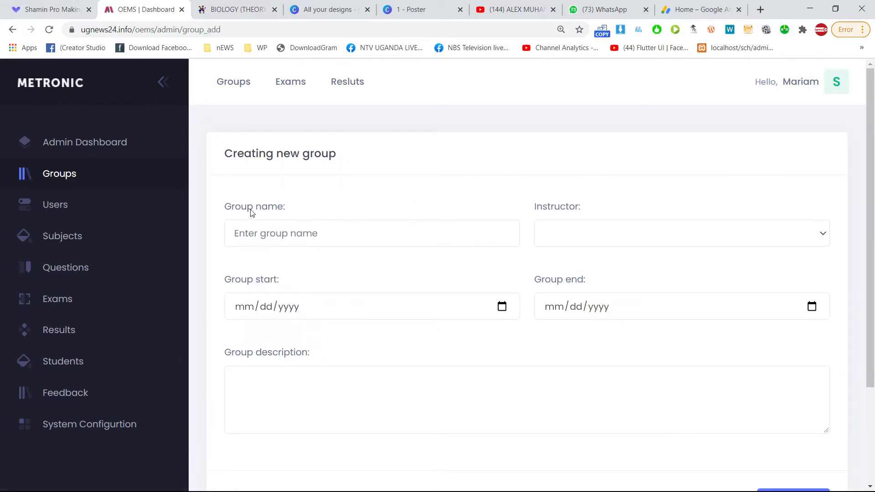
pyautogui.click(276, 235)
pyautogui.scroll(-1, 525, 246)
pyautogui.scroll(-2, 525, 246)
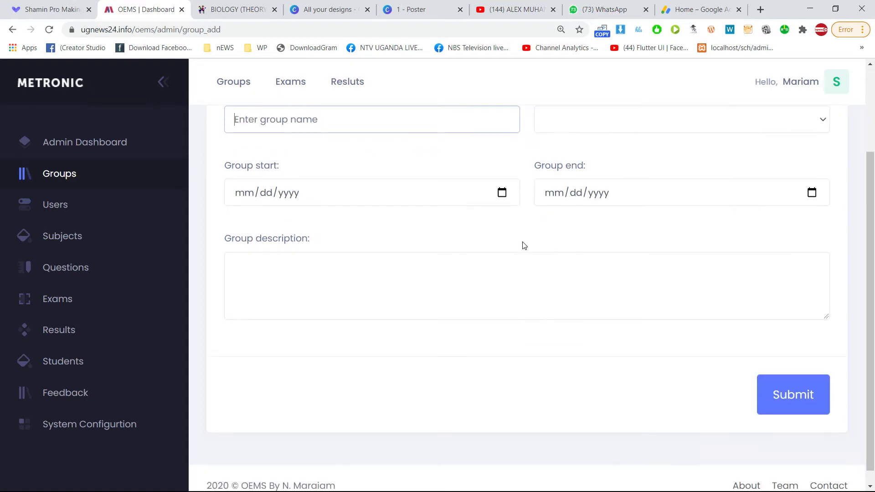
pyautogui.hotkey('ctrl', '+')
pyautogui.hotkey('ctrl', '-')
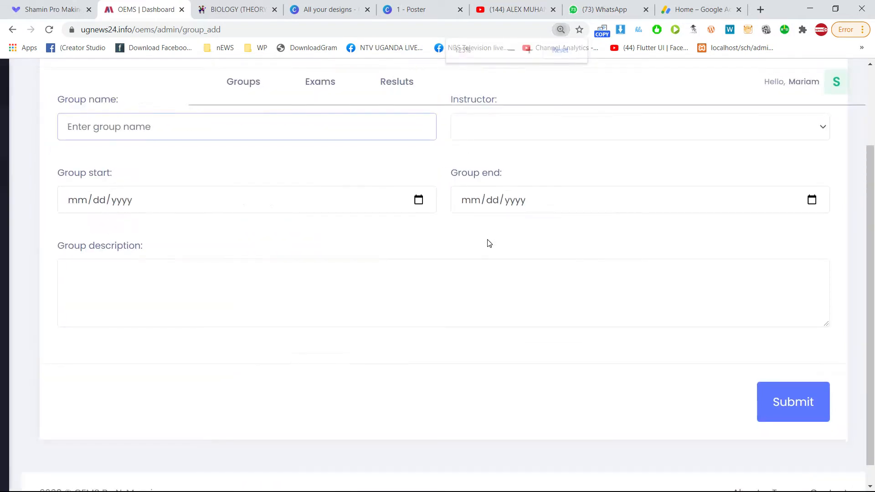
pyautogui.scroll(1, 488, 242)
pyautogui.scroll(1, 489, 241)
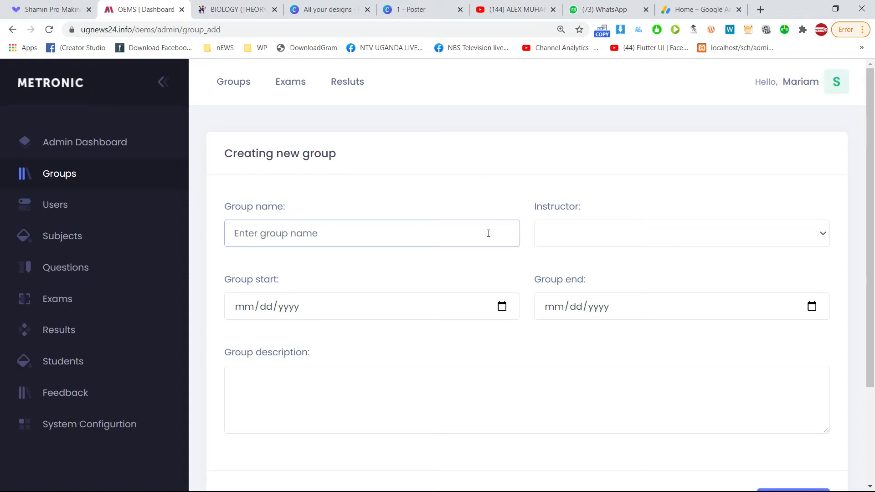
# Type 'Simple Group' into the group name field, replacing the mistyped start.
pyautogui.write('B')
pyautogui.write('ED')
pyautogui.press('BackSpace')
pyautogui.press('BackSpace')
pyautogui.press('BackSpace')
pyautogui.write('Simple Group')
# Append ' - Mid Exam' so the name reads 'Simple Group - Mid Exam'.
pyautogui.moveTo(358, 240); pyautogui.dragTo(192, 240)
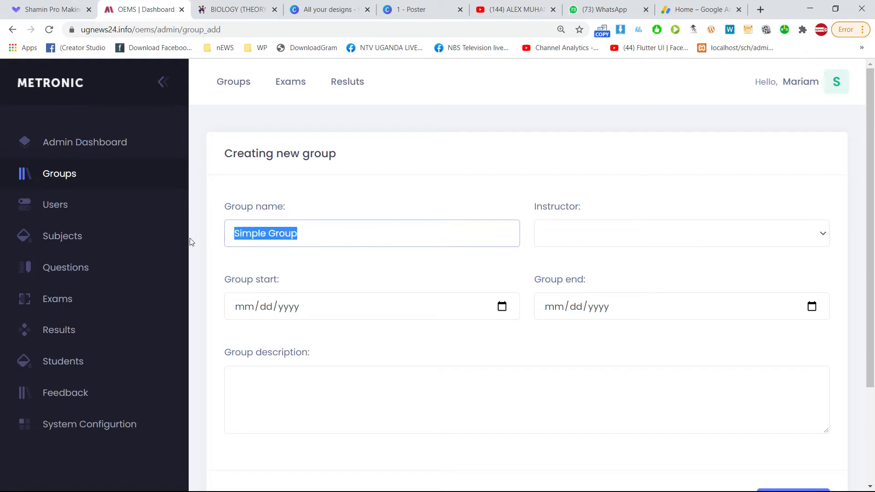
pyautogui.click(333, 230)
pyautogui.click(351, 231)
pyautogui.write('-')
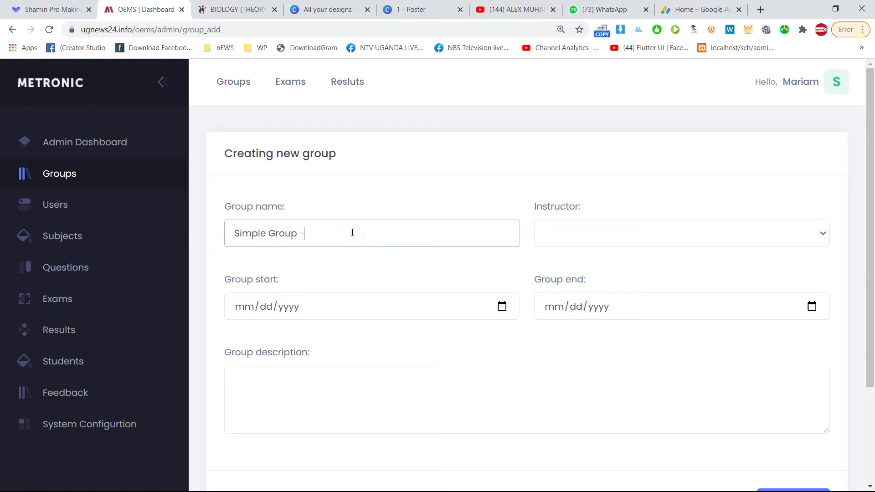
pyautogui.write(' Mid Exam')
pyautogui.moveTo(354, 234); pyautogui.dragTo(221, 244)
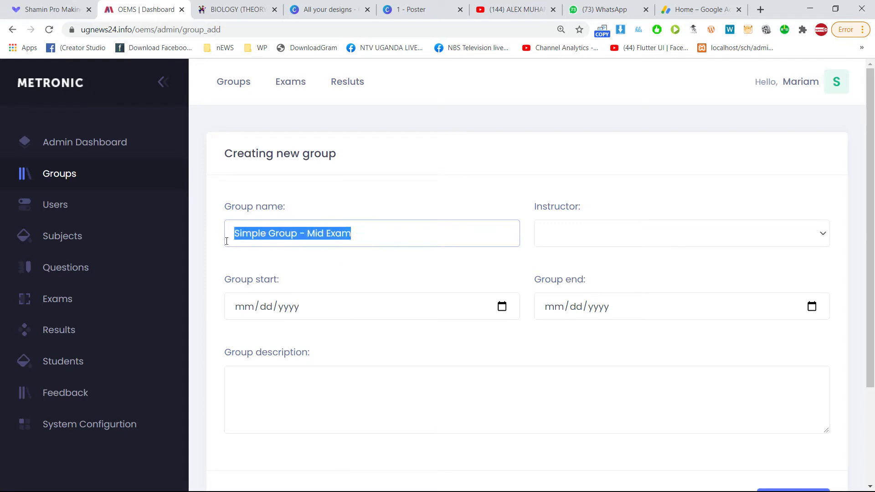
pyautogui.click(352, 233)
pyautogui.click(367, 235)
pyautogui.moveTo(368, 235); pyautogui.dragTo(225, 241)
pyautogui.click(385, 239)
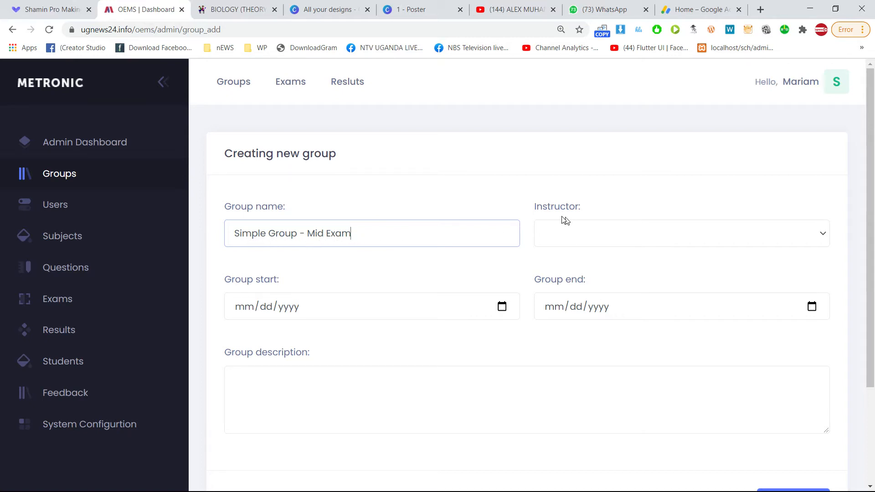
# Abandon the group form by deleting the group name and switching to the Users page.
pyautogui.click(561, 239)
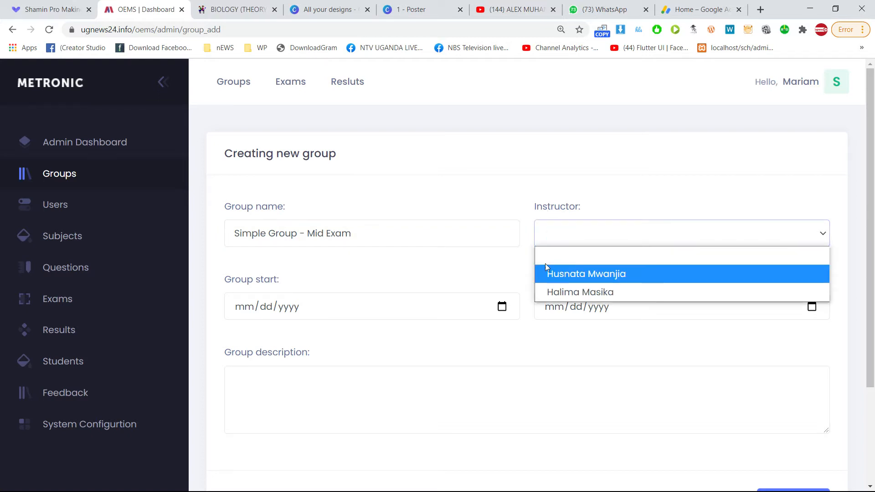
pyautogui.moveTo(393, 238); pyautogui.dragTo(64, 236)
pyautogui.press('BackSpace')
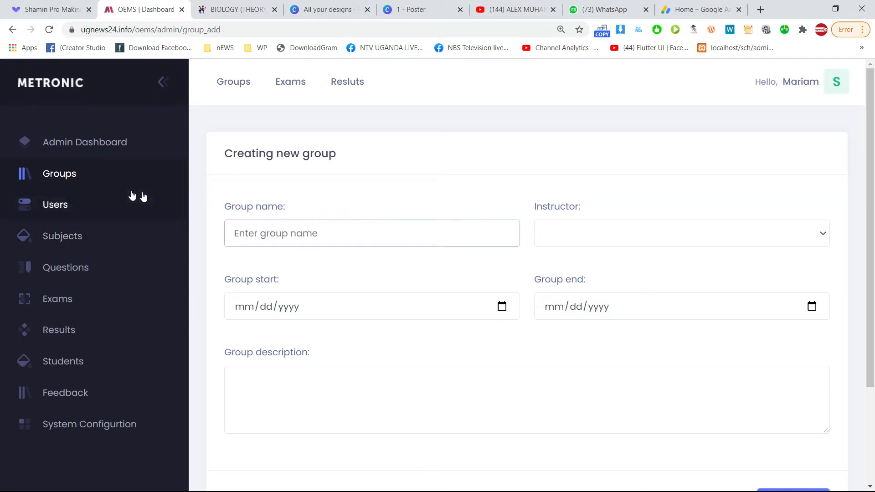
pyautogui.click(39, 207)
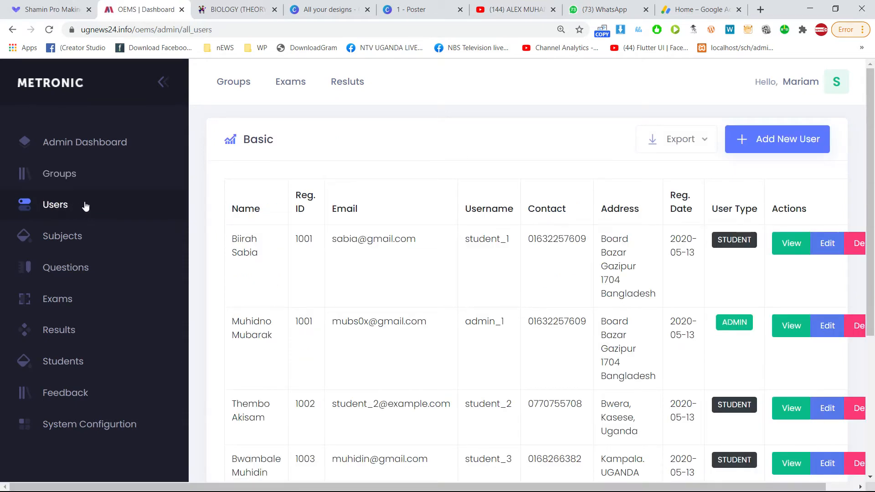
# Start a new user and enter the teacher's first and last name.
pyautogui.click(776, 147)
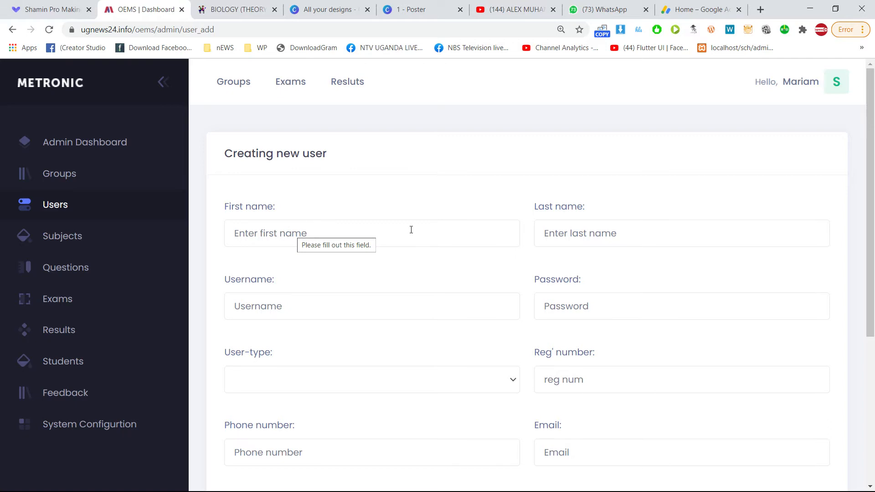
pyautogui.moveTo(257, 154); pyautogui.dragTo(362, 155)
pyautogui.click(362, 155)
pyautogui.click(296, 225)
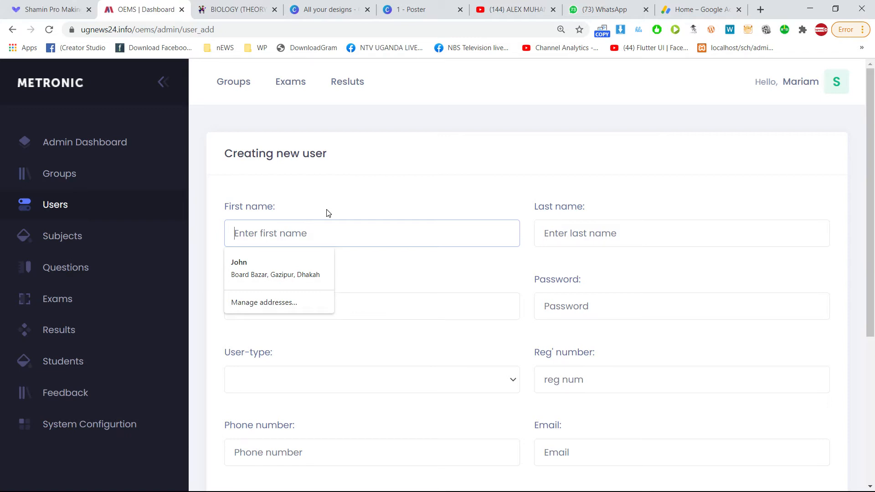
pyautogui.write('Kule')
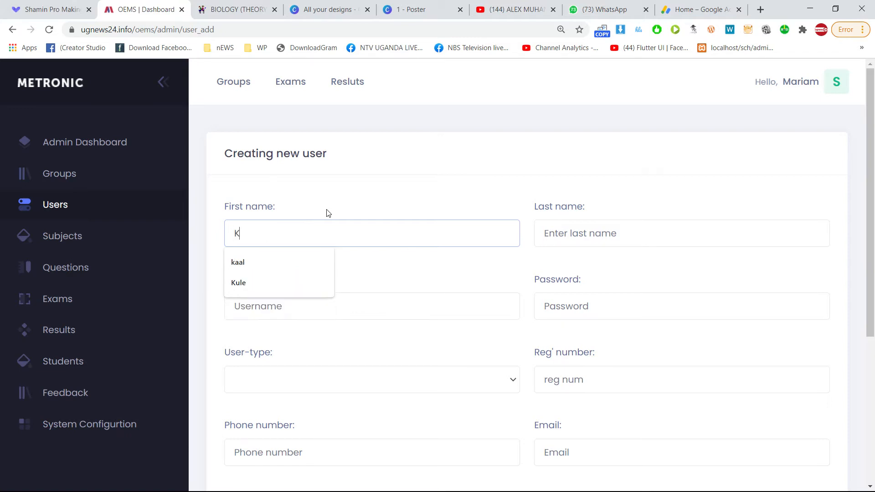
pyautogui.press('BackSpace')
pyautogui.press('BackSpace')
pyautogui.press('BackSpace')
pyautogui.press('BackSpace')
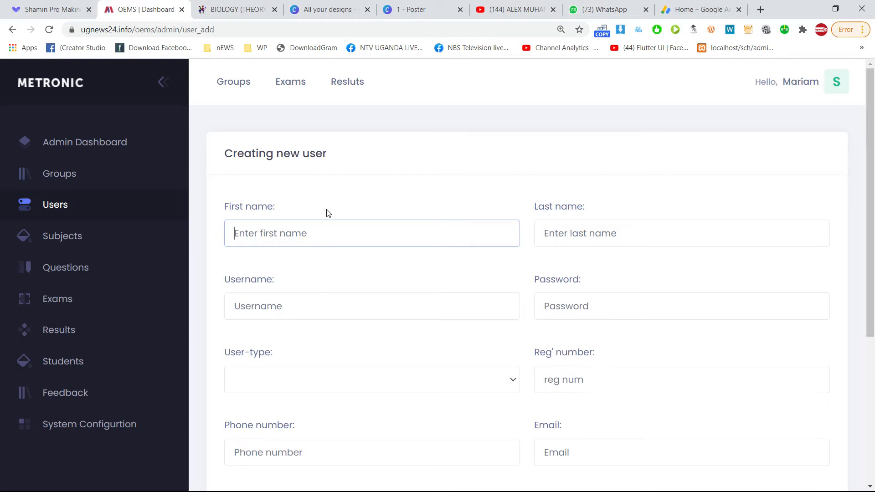
pyautogui.press('Tab')
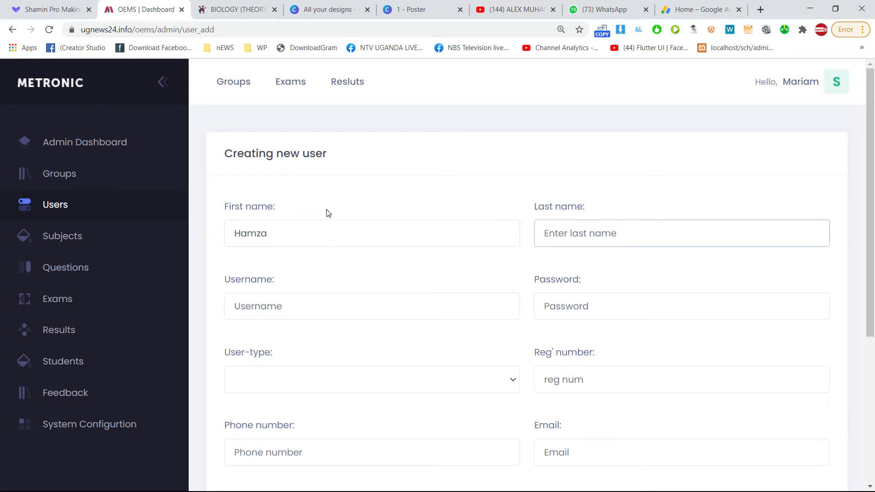
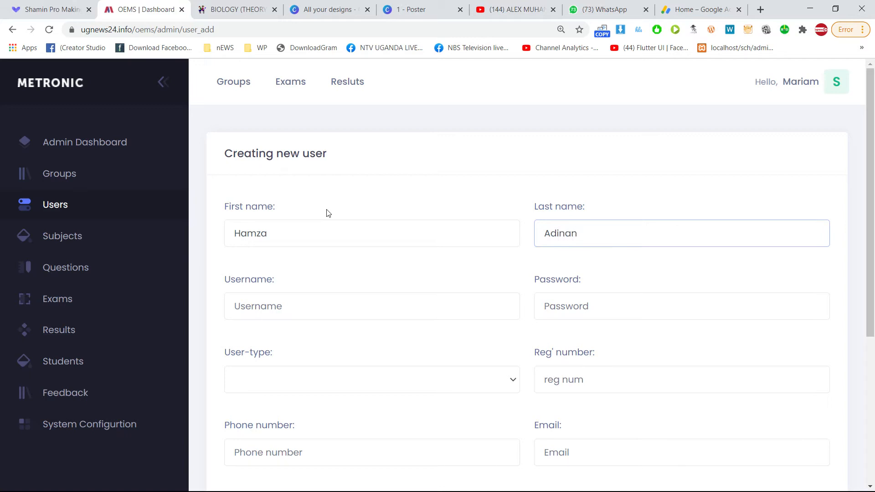
# Set the username to teacher_5 and enter the account password.
pyautogui.press('Tab')
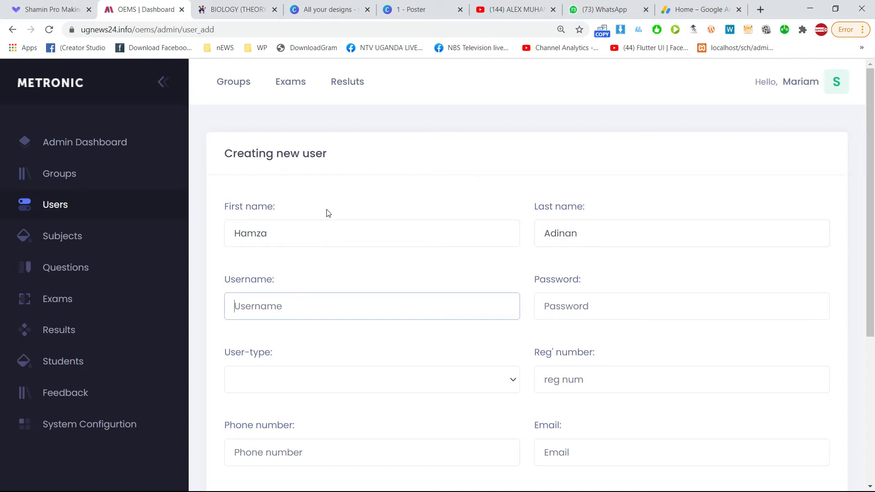
pyautogui.write('teacher_5')
pyautogui.click(293, 312)
pyautogui.moveTo(277, 314); pyautogui.dragTo(261, 311)
pyautogui.click(297, 306)
pyautogui.moveTo(233, 305); pyautogui.dragTo(307, 305)
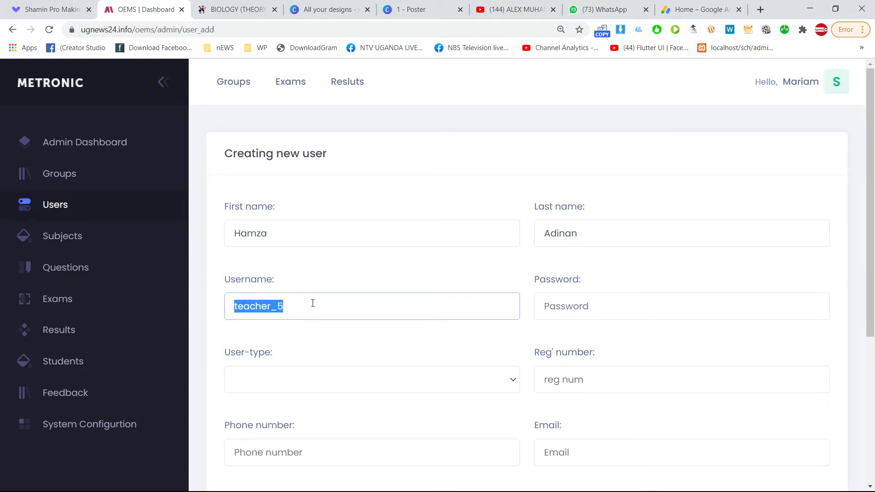
pyautogui.click(599, 310)
pyautogui.write('1234')
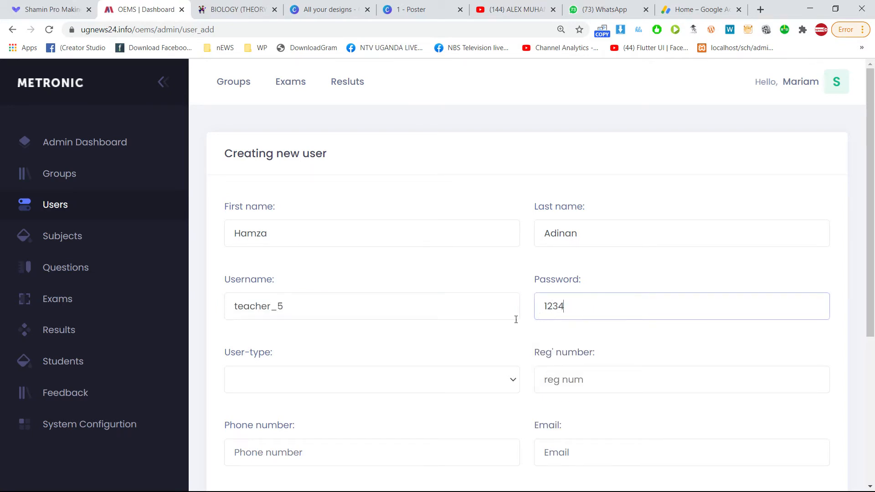
# Make the new user a Teacher with registration number 1005.
pyautogui.scroll(-1, 364, 387)
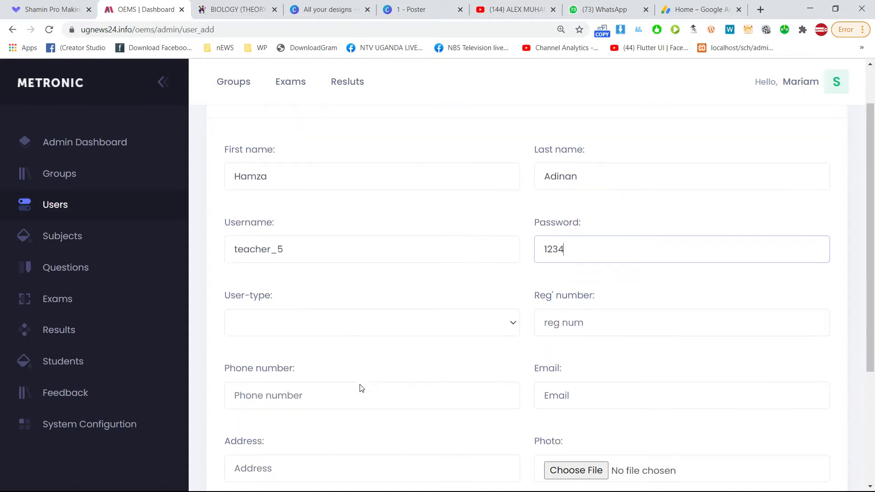
pyautogui.click(270, 327)
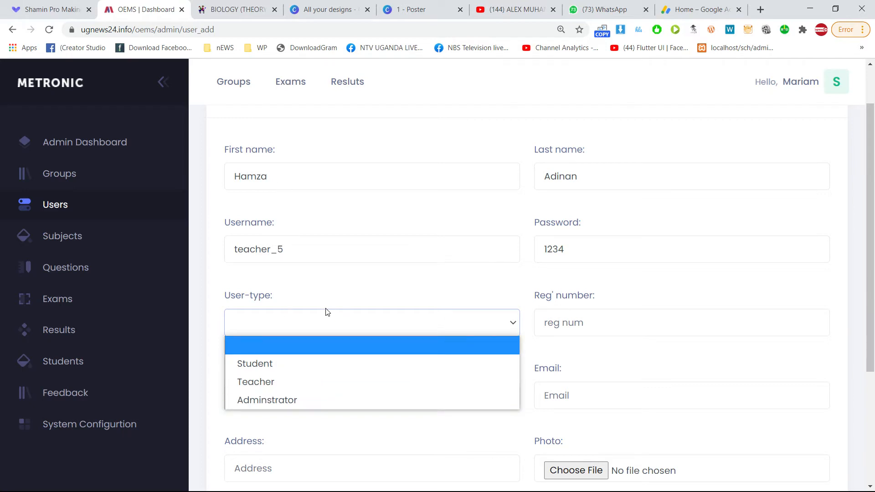
pyautogui.click(316, 382)
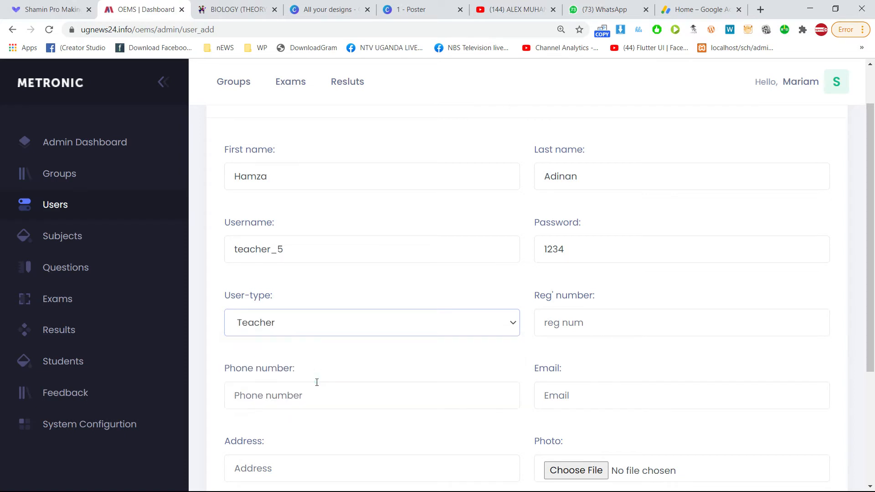
pyautogui.click(581, 331)
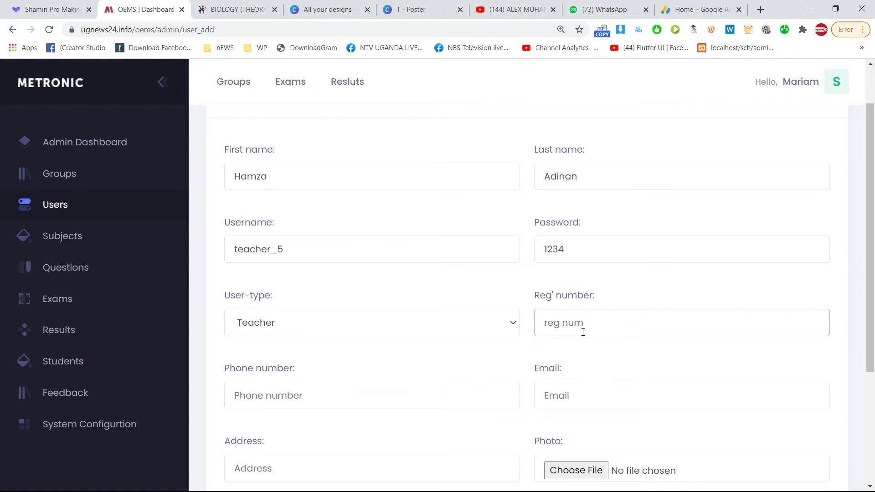
pyautogui.write('1005')
# Fill in the phone number, e-mail and address, editing the autofilled e-mail address.
pyautogui.click(242, 402)
pyautogui.click(259, 424)
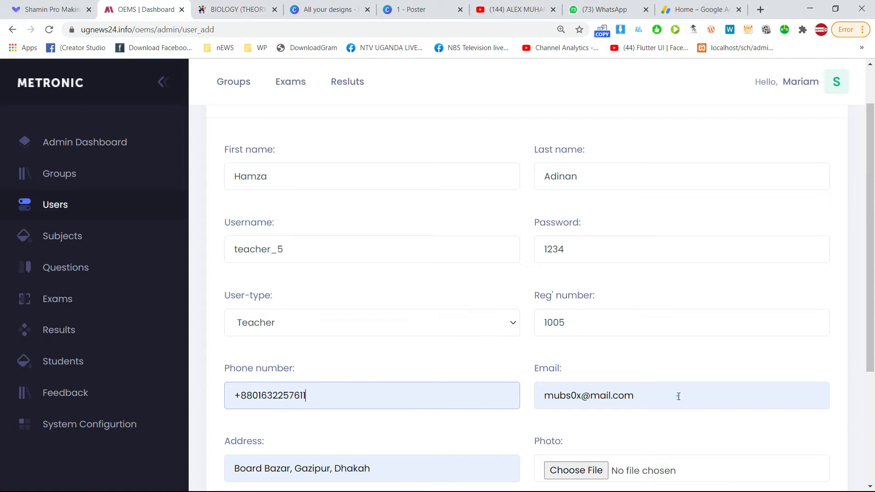
pyautogui.moveTo(678, 396); pyautogui.dragTo(523, 401)
pyautogui.doubleClick(564, 396)
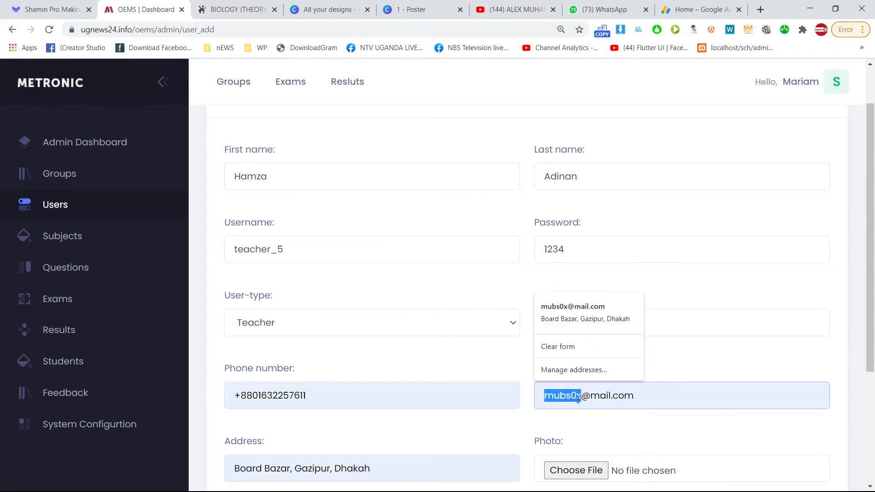
pyautogui.write('teacher_5')
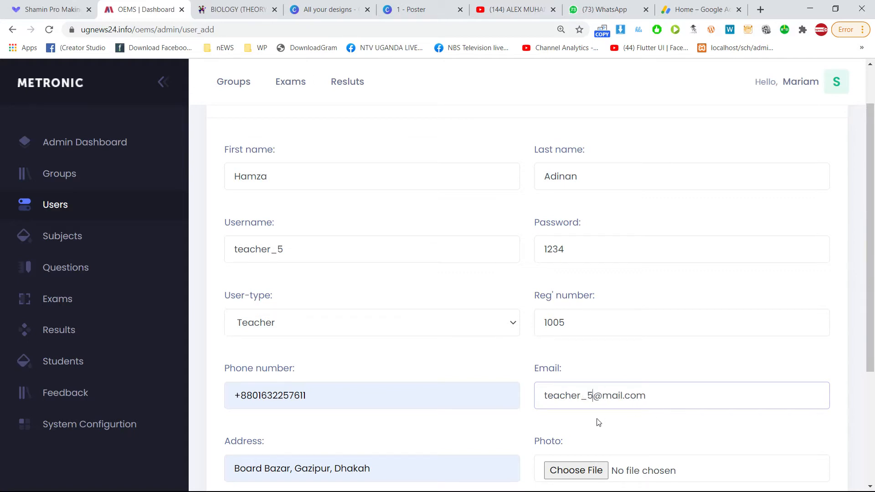
pyautogui.click(601, 396)
pyautogui.write('g')
pyautogui.scroll(-4, 424, 416)
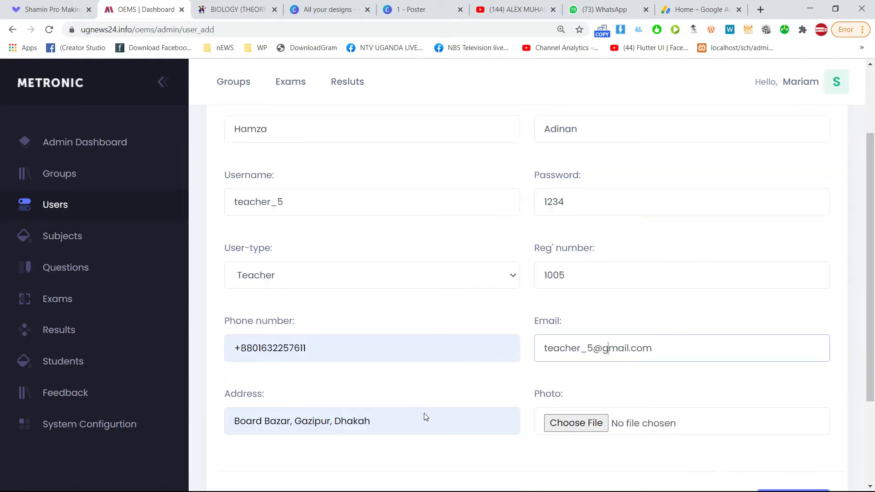
pyautogui.click(367, 299)
pyautogui.hotkey('ctrl', 'a')
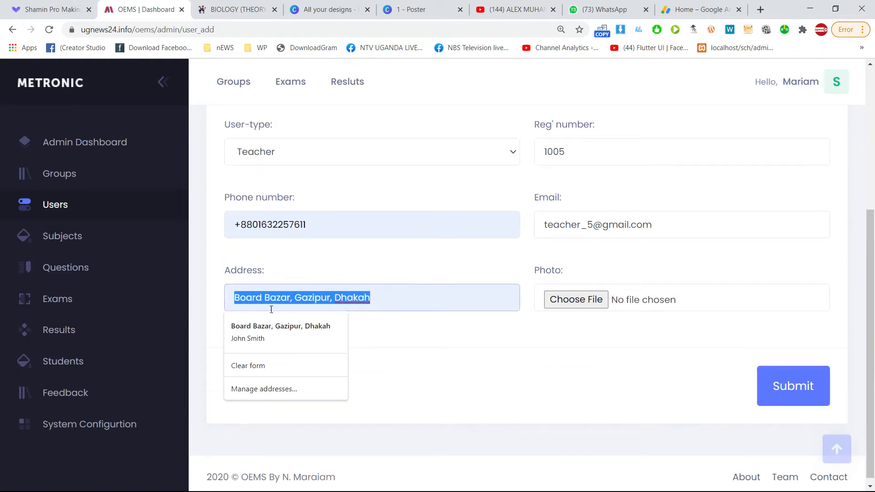
pyautogui.click(562, 348)
# Attach abushir.jpg as the new user's photo.
pyautogui.click(577, 302)
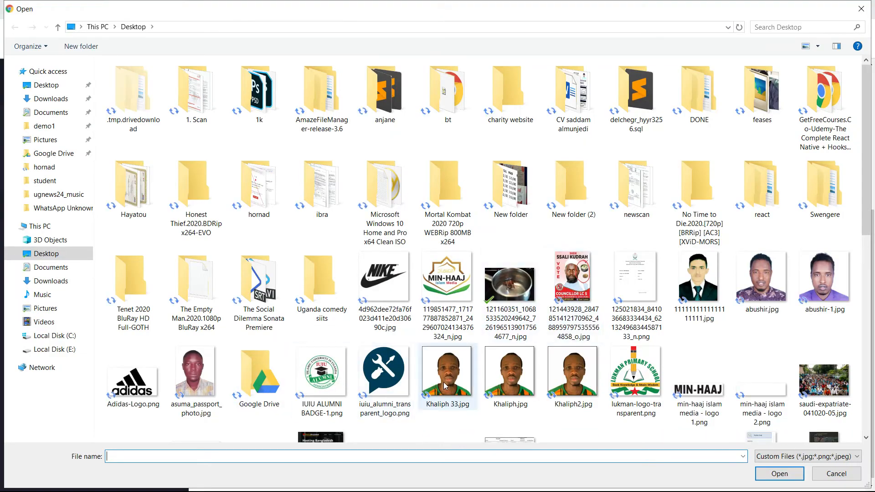
pyautogui.doubleClick(746, 281)
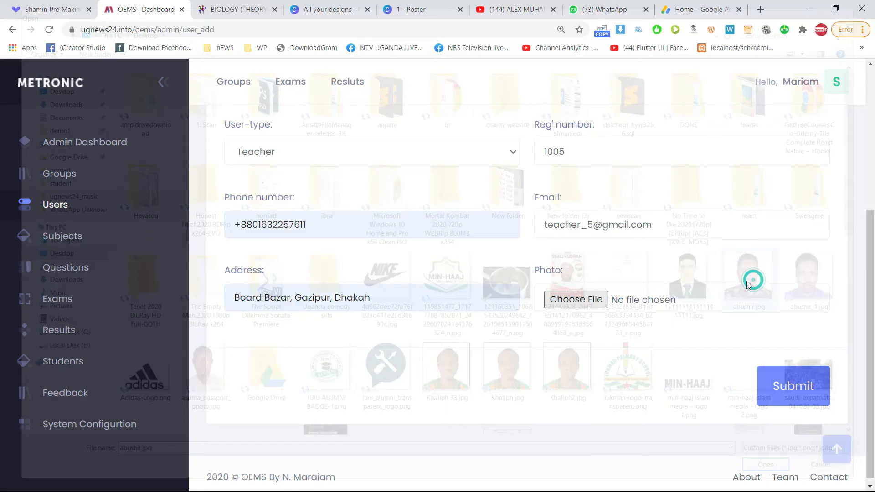
pyautogui.scroll(1, 598, 324)
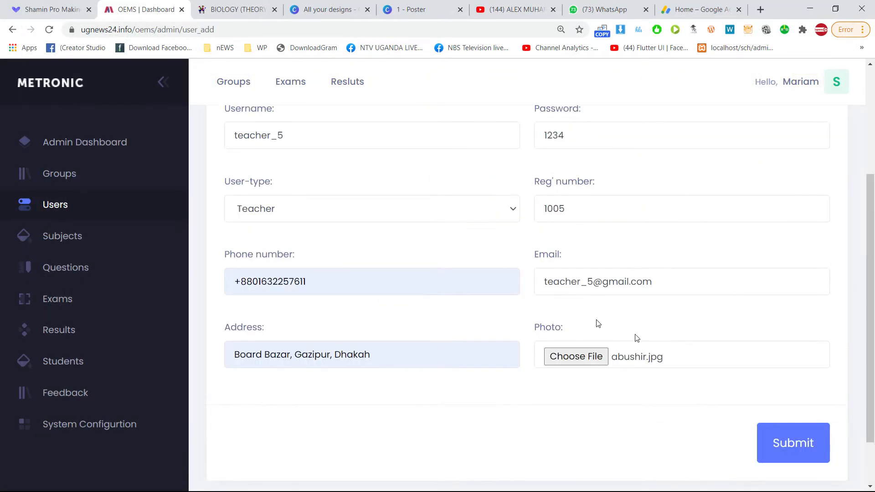
pyautogui.scroll(3, 585, 345)
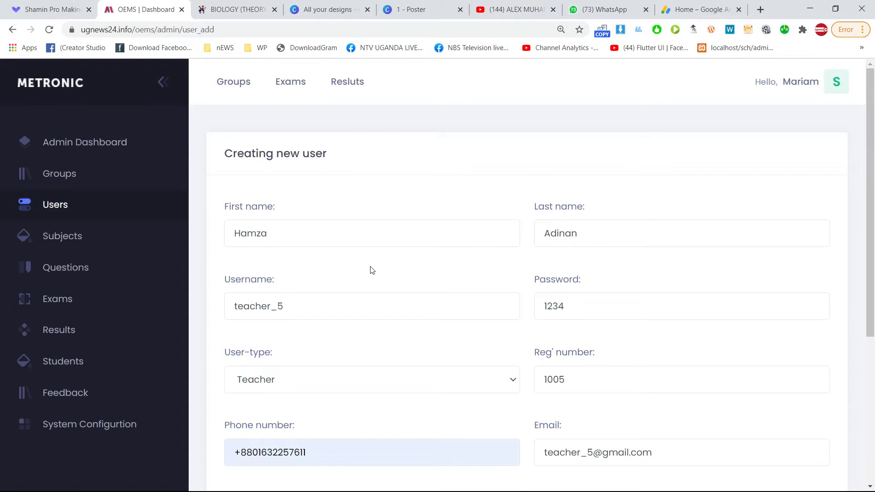
pyautogui.scroll(-4, 360, 283)
pyautogui.scroll(4, 363, 300)
pyautogui.scroll(-1, 459, 242)
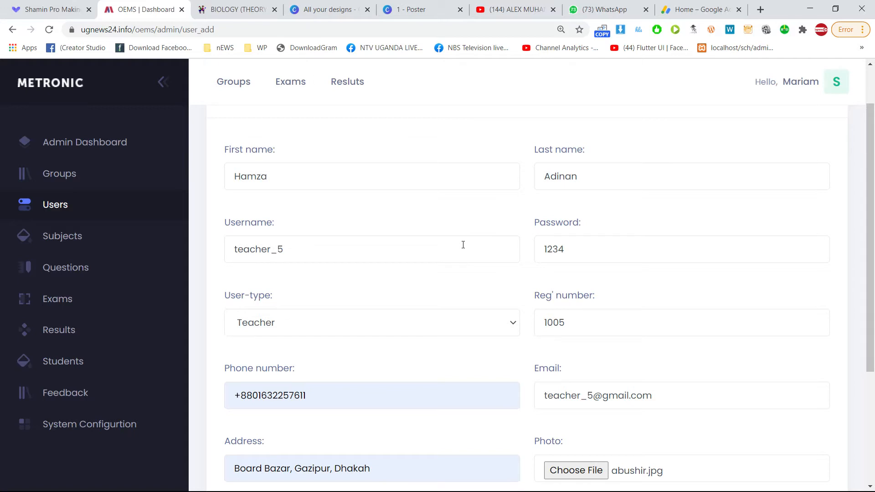
# Confirm Teacher is still selected as the user type.
pyautogui.click(338, 324)
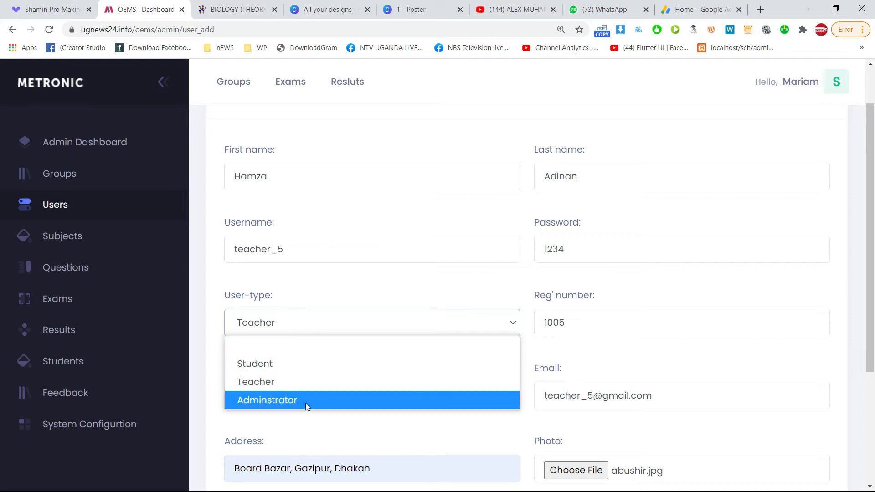
pyautogui.click(266, 383)
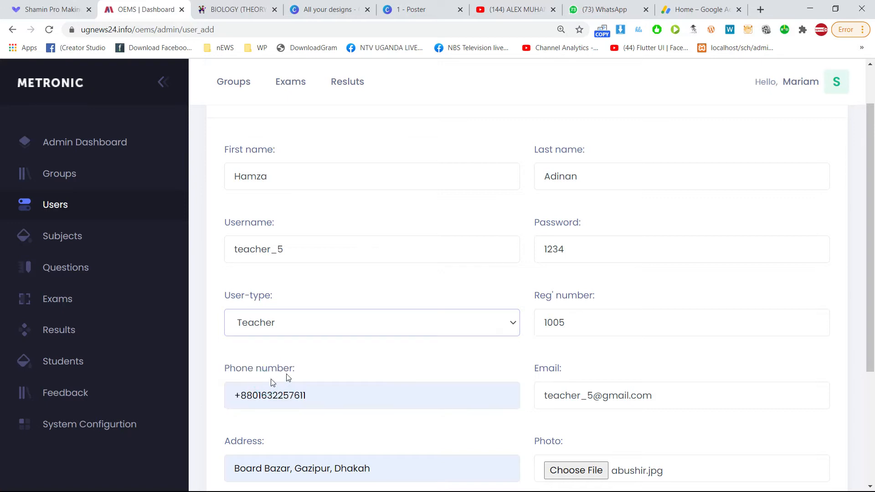
pyautogui.scroll(-4, 729, 378)
# Submit the new teacher account and reset the page zoom to 100%.
pyautogui.click(798, 388)
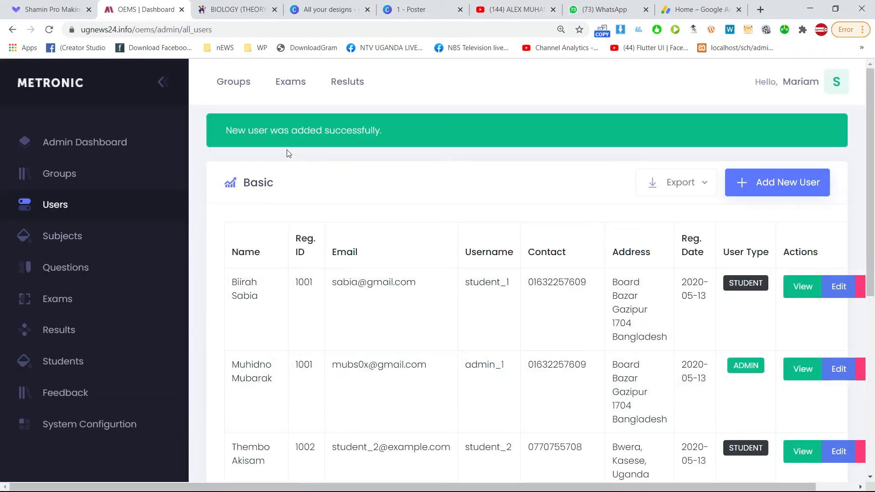
pyautogui.moveTo(242, 137); pyautogui.dragTo(311, 138)
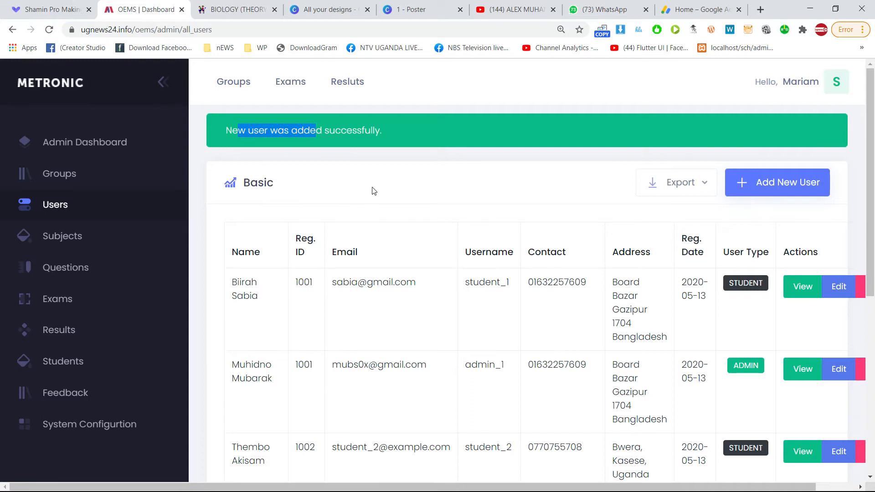
pyautogui.scroll(-5, 726, 256)
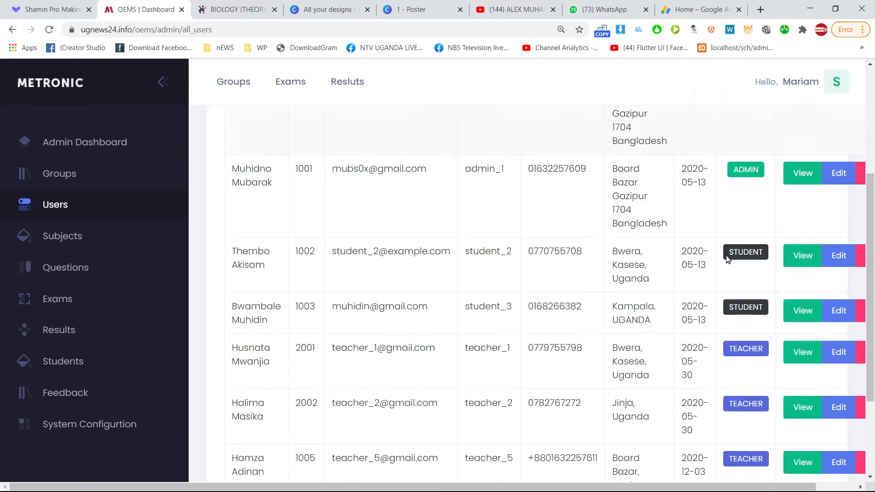
pyautogui.scroll(6, 456, 288)
pyautogui.hotkey('ctrl', '-')
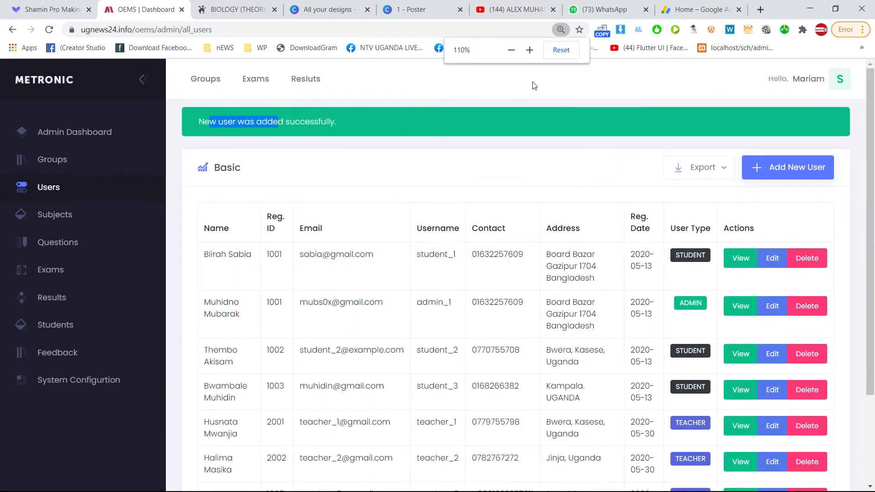
pyautogui.click(568, 55)
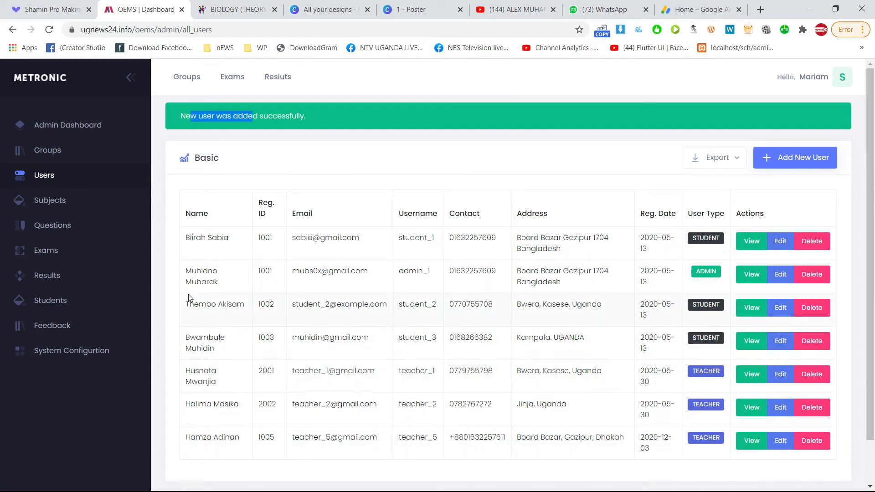
# Check the new teacher's row with user type TEACHER in the users list.
pyautogui.moveTo(180, 437); pyautogui.dragTo(670, 448)
pyautogui.click(630, 442)
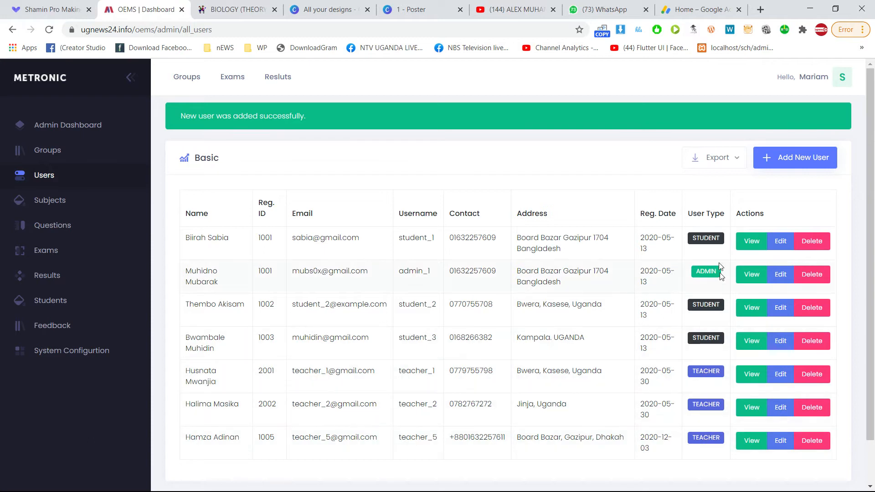
pyautogui.click(693, 413)
pyautogui.click(781, 409)
# Start a new group from the groups list and paste the name 'Simple Group - Mid Exam'.
pyautogui.click(50, 155)
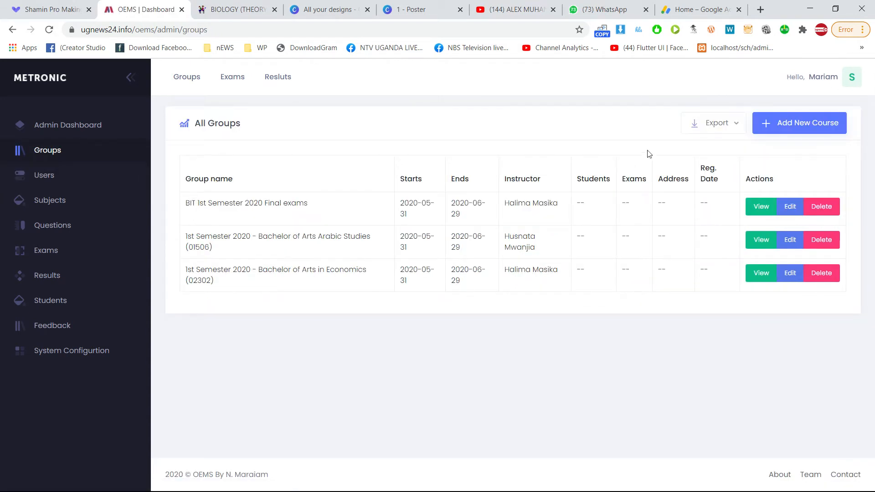
pyautogui.click(807, 131)
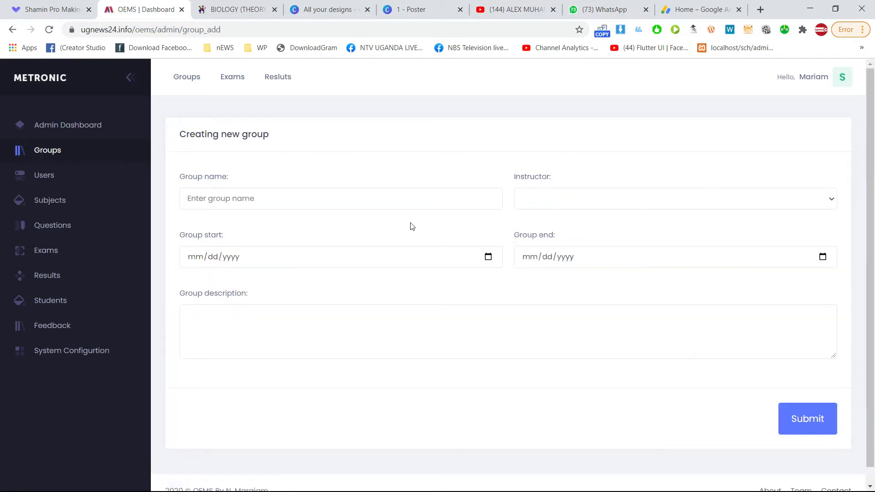
pyautogui.click(207, 178)
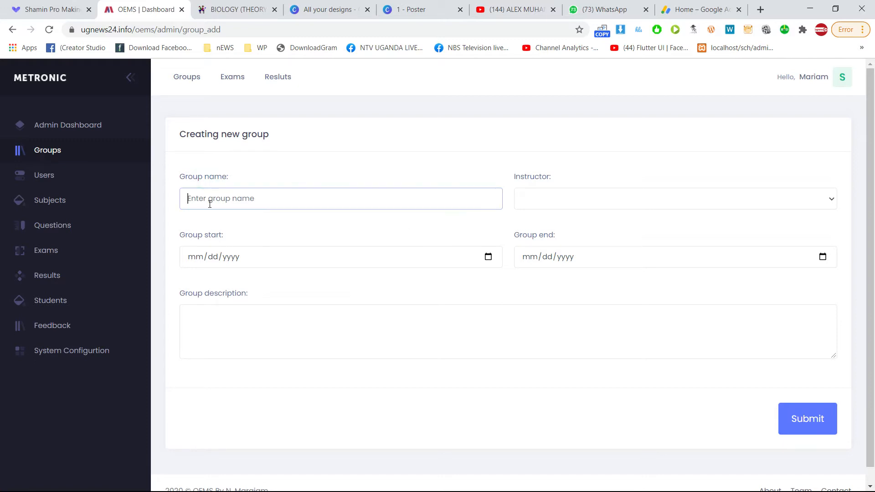
pyautogui.write('Simple Group - Mid Exam')
pyautogui.moveTo(238, 199); pyautogui.dragTo(180, 192)
pyautogui.click(261, 199)
pyautogui.click(292, 199)
pyautogui.moveTo(241, 200); pyautogui.dragTo(184, 198)
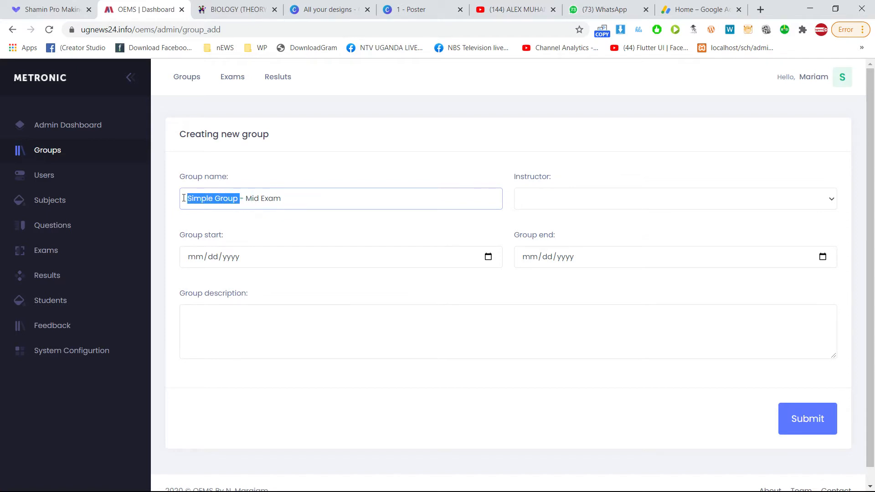
pyautogui.click(241, 199)
pyautogui.moveTo(241, 199); pyautogui.dragTo(186, 199)
pyautogui.click(304, 199)
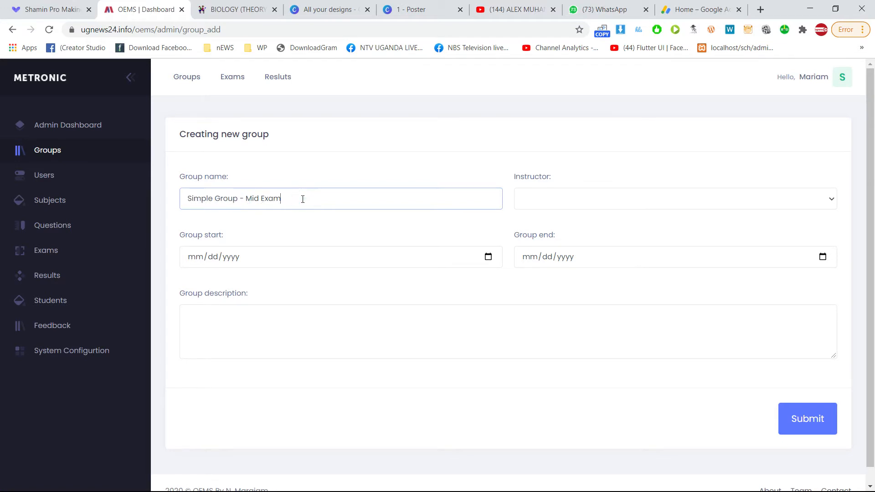
pyautogui.tripleClick(297, 198)
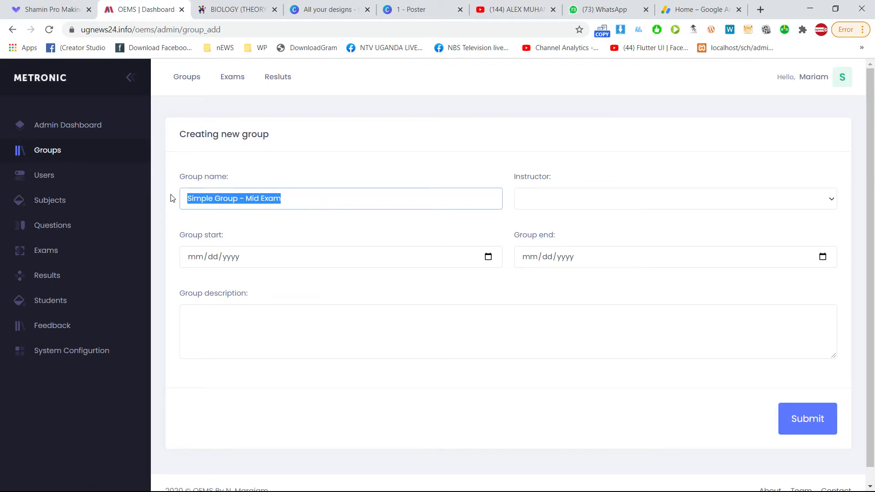
pyautogui.click(245, 198)
pyautogui.moveTo(245, 199); pyautogui.dragTo(312, 200)
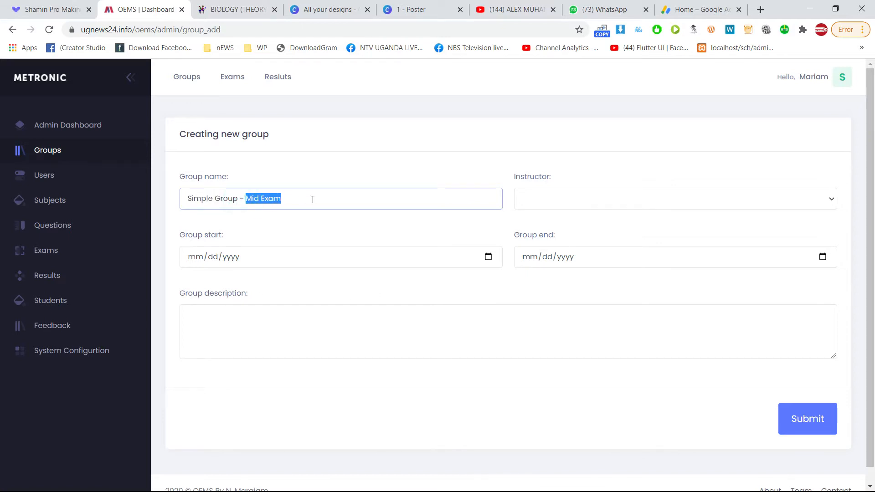
pyautogui.click(512, 207)
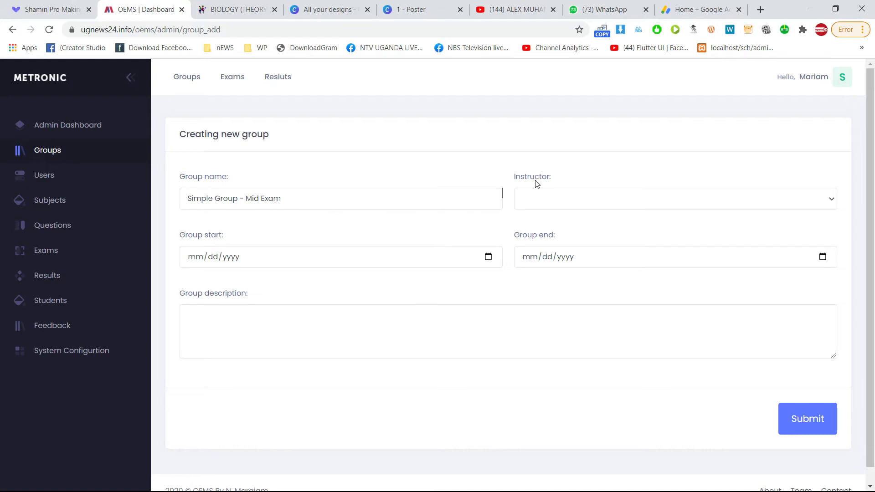
# Assign the new teacher as instructor, set dates 12/06/2020 to 01/07/2021, add a description, and submit.
pyautogui.hotkey('ctrl', '+')
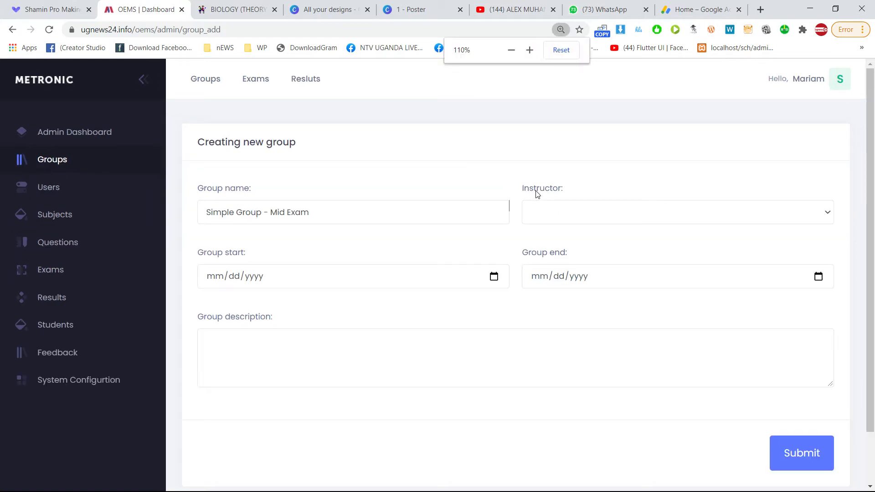
pyautogui.click(548, 213)
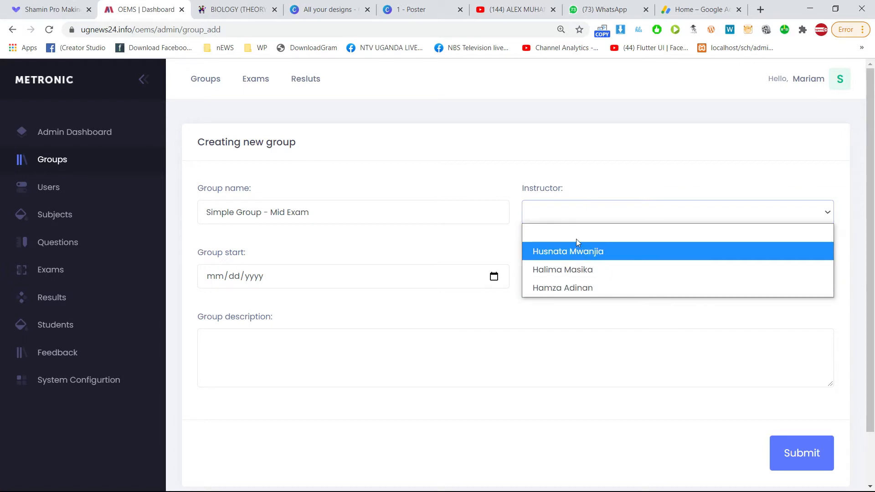
pyautogui.click(570, 289)
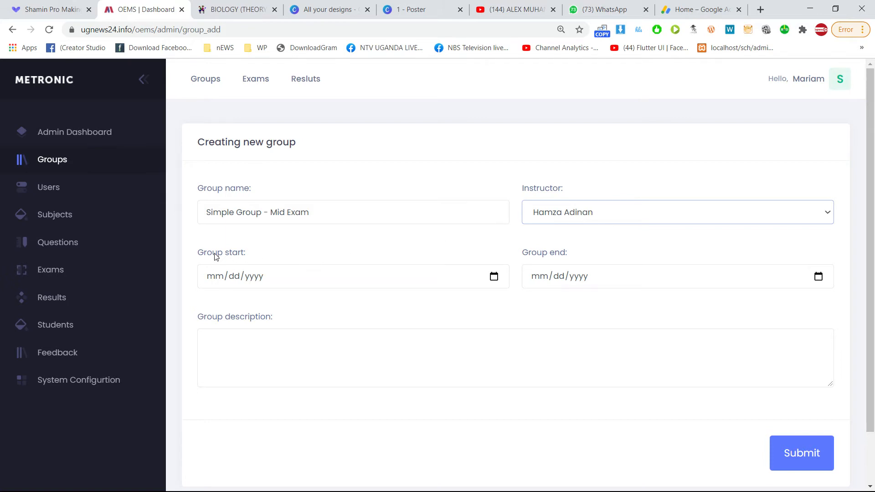
pyautogui.click(494, 277)
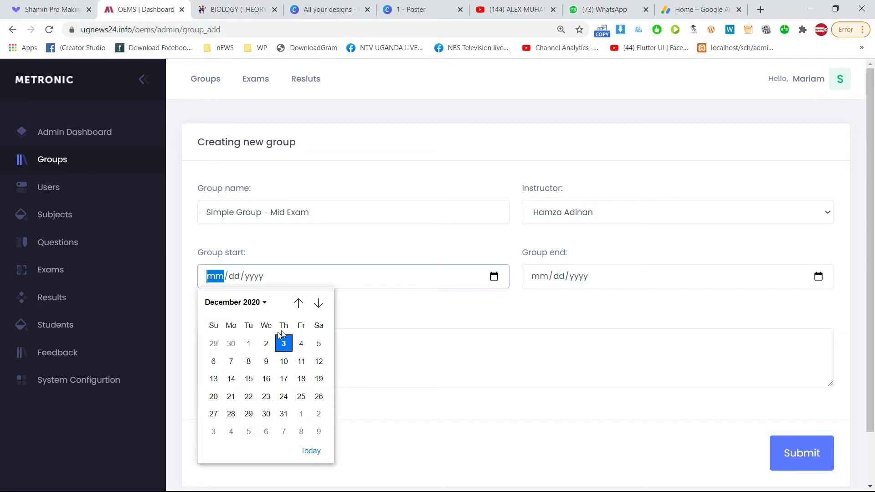
pyautogui.click(213, 362)
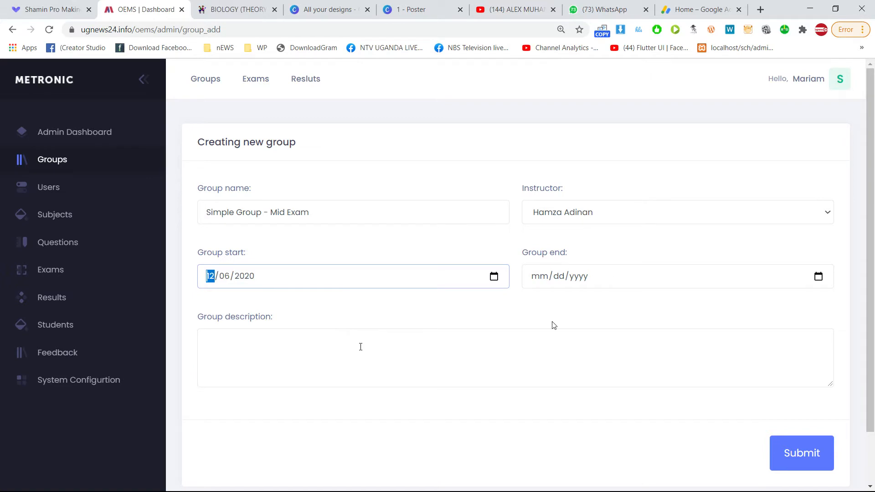
pyautogui.click(818, 276)
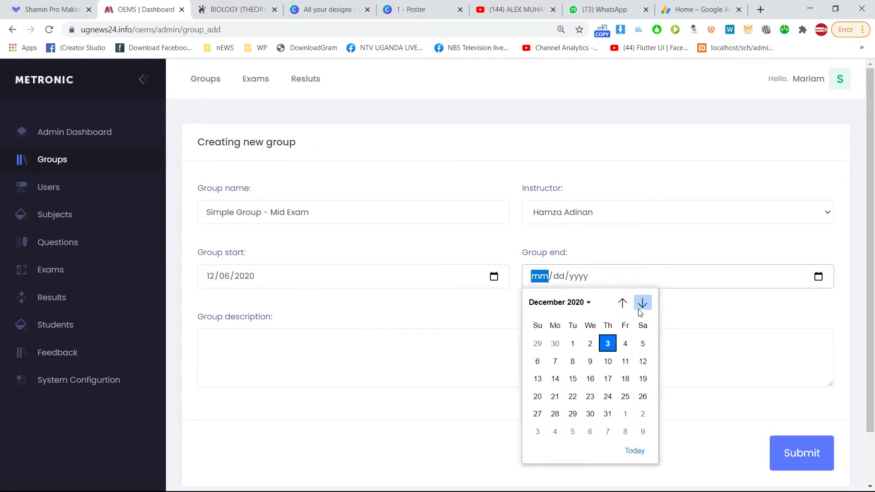
pyautogui.click(608, 431)
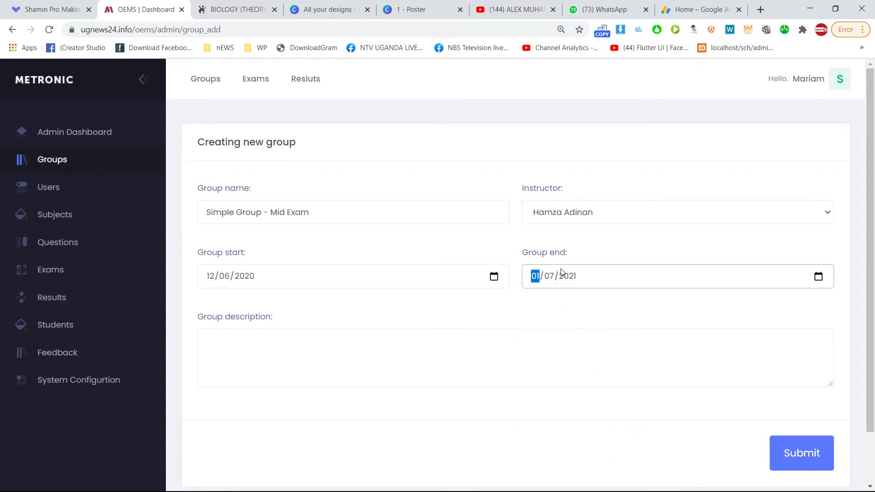
pyautogui.click(370, 340)
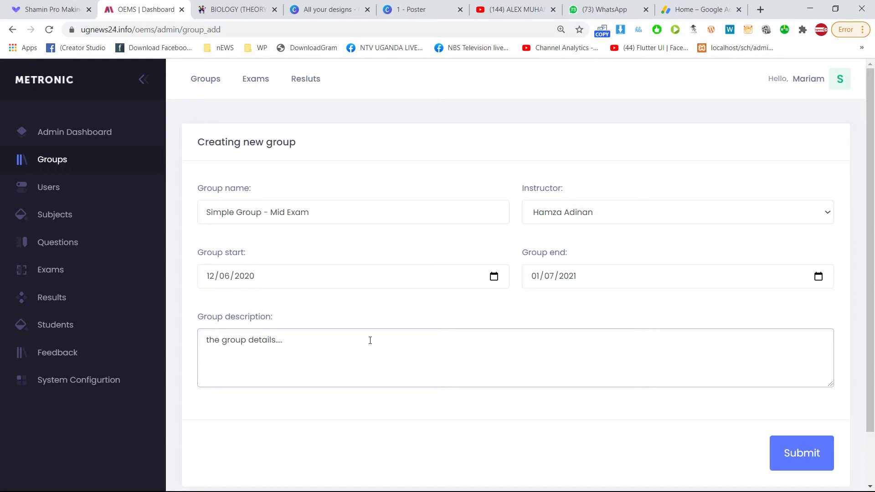
pyautogui.click(799, 453)
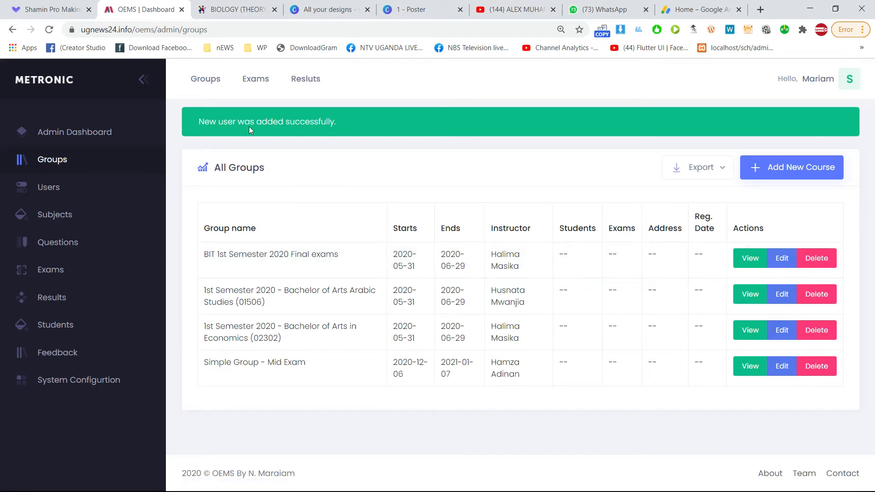
# Point out the success message and the new Simple Group - Mid Exam row.
pyautogui.moveTo(209, 122); pyautogui.dragTo(362, 128)
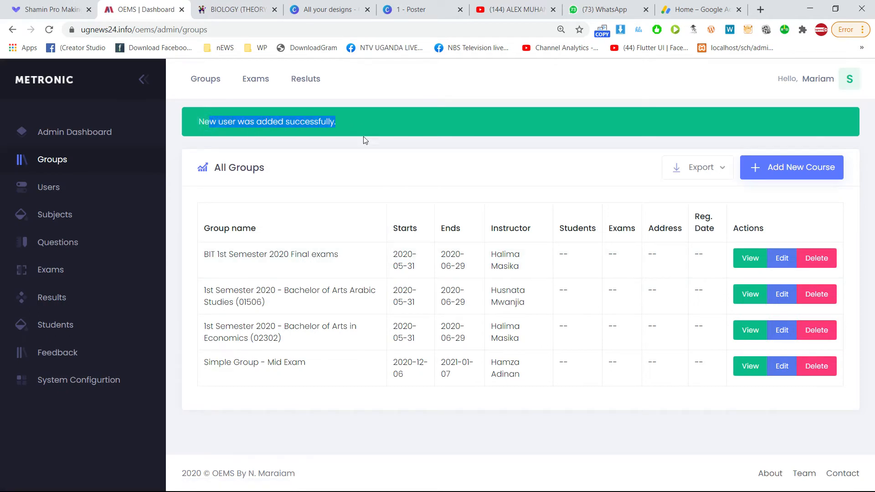
pyautogui.moveTo(208, 365); pyautogui.dragTo(289, 363)
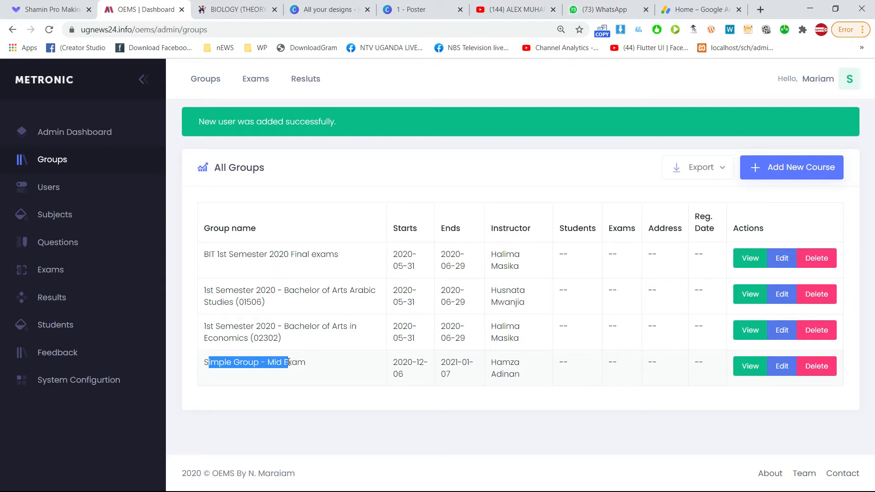
pyautogui.click(300, 368)
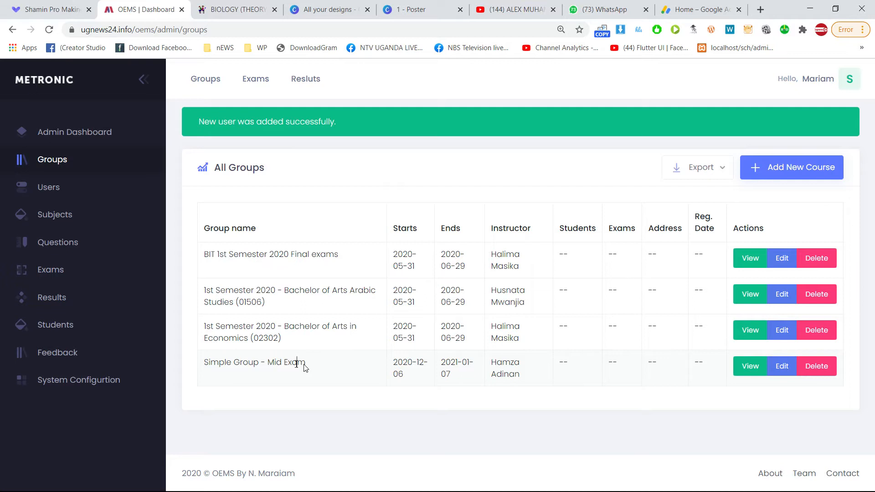
pyautogui.moveTo(219, 362); pyautogui.dragTo(308, 361)
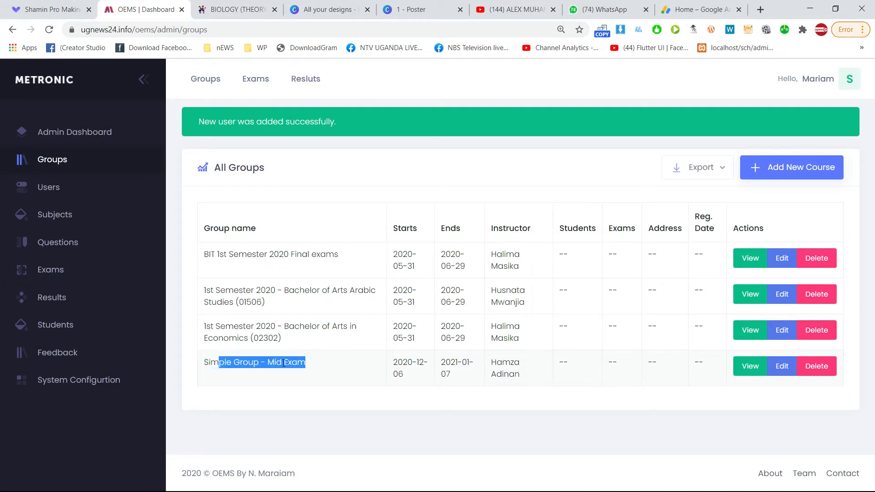
pyautogui.moveTo(221, 363); pyautogui.dragTo(288, 362)
pyautogui.click(243, 368)
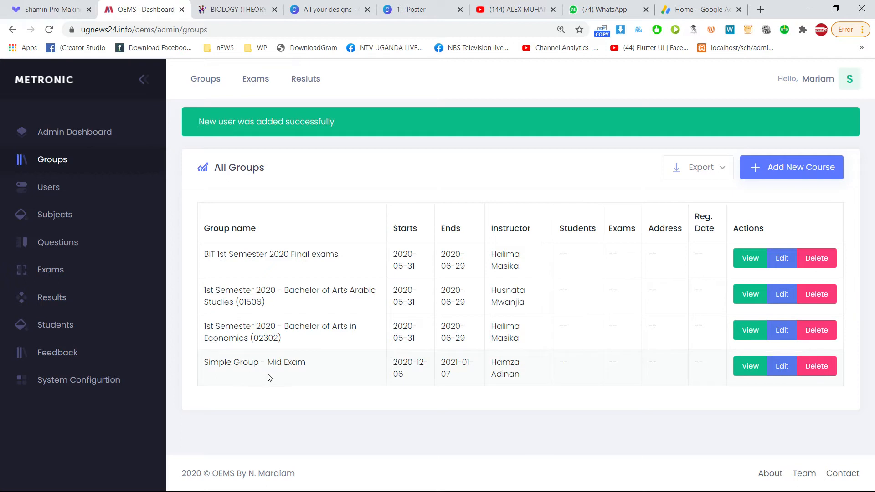
# Highlight the new group's name once more and open its details with View.
pyautogui.moveTo(240, 364); pyautogui.dragTo(306, 362)
pyautogui.click(297, 364)
pyautogui.moveTo(221, 367); pyautogui.dragTo(292, 373)
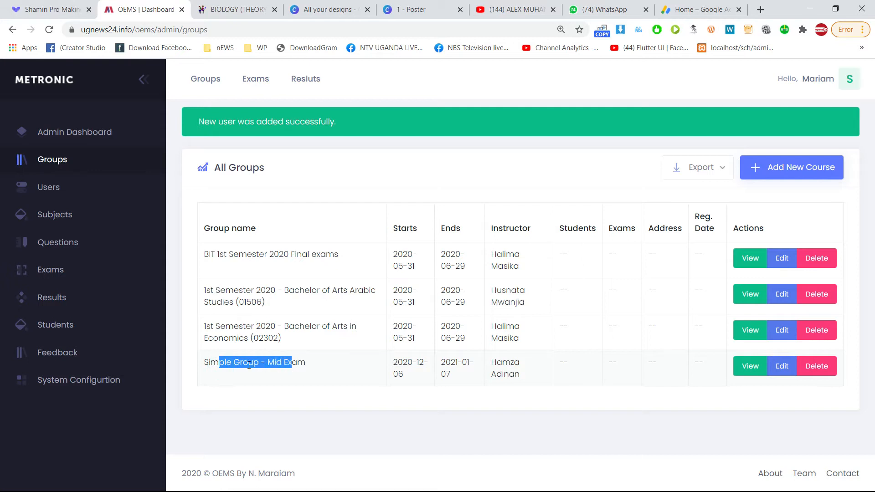
pyautogui.click(231, 364)
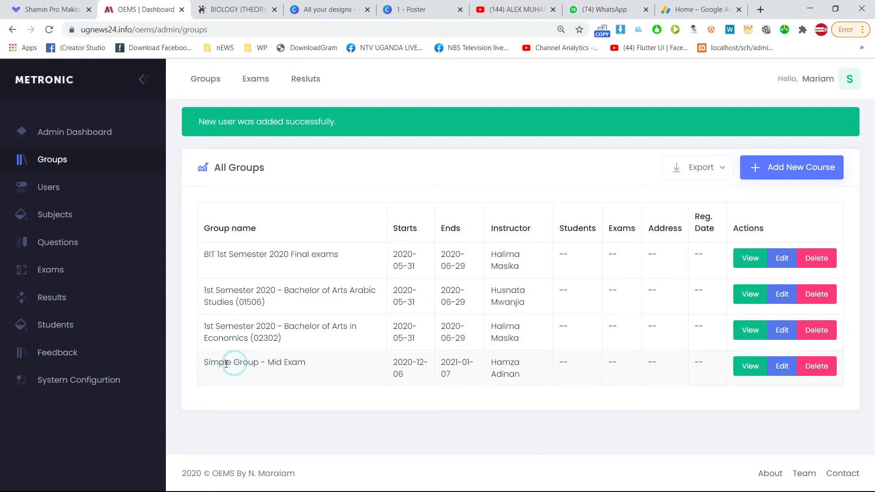
pyautogui.moveTo(221, 364); pyautogui.dragTo(290, 367)
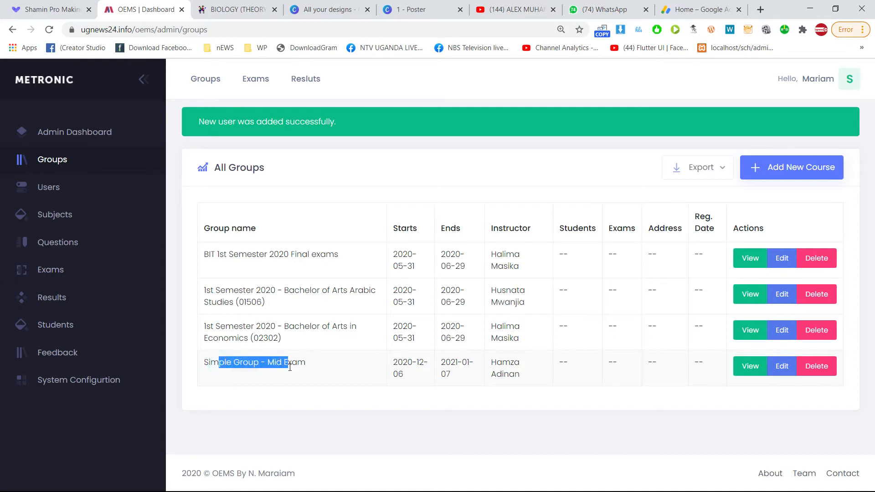
pyautogui.click(256, 364)
pyautogui.moveTo(234, 364); pyautogui.dragTo(294, 367)
pyautogui.click(282, 363)
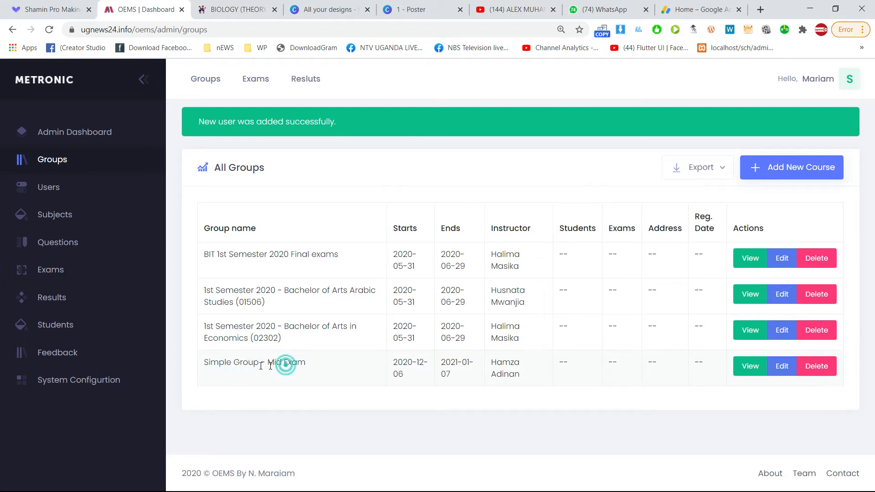
pyautogui.moveTo(227, 363); pyautogui.dragTo(267, 364)
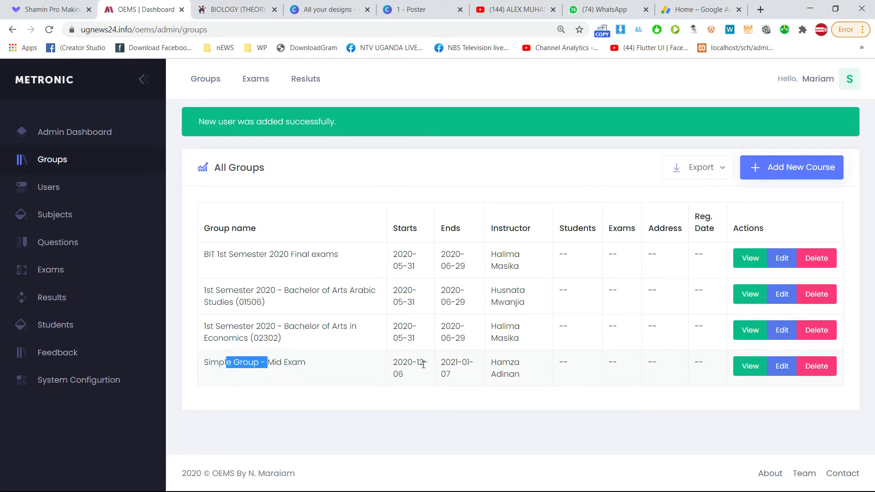
pyautogui.click(744, 367)
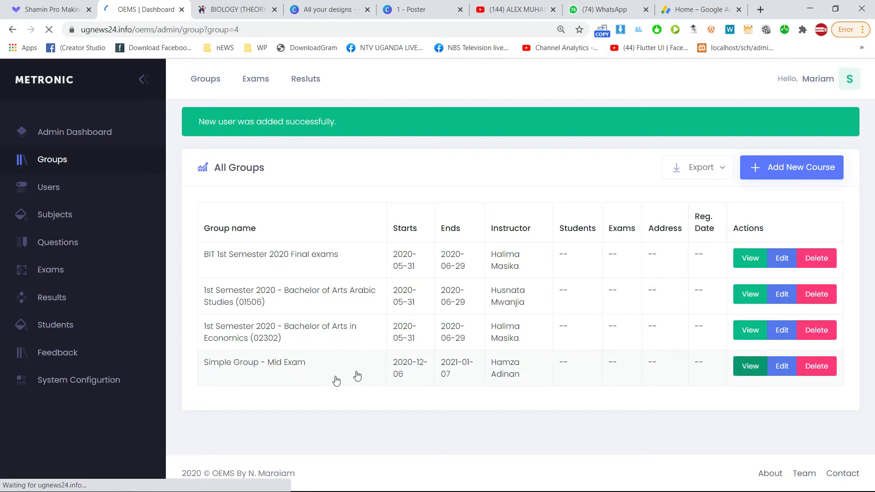
# Point out the group's name and instructor on its details page.
pyautogui.scroll(-3, 456, 285)
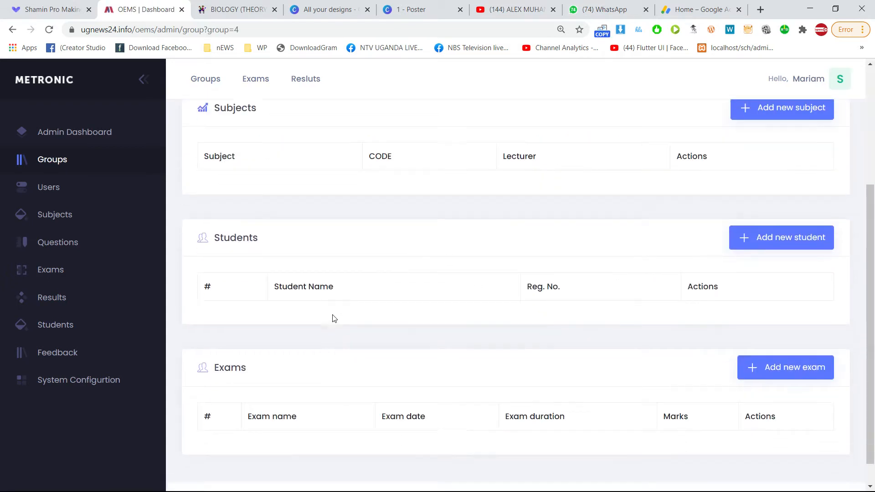
pyautogui.scroll(4, 332, 316)
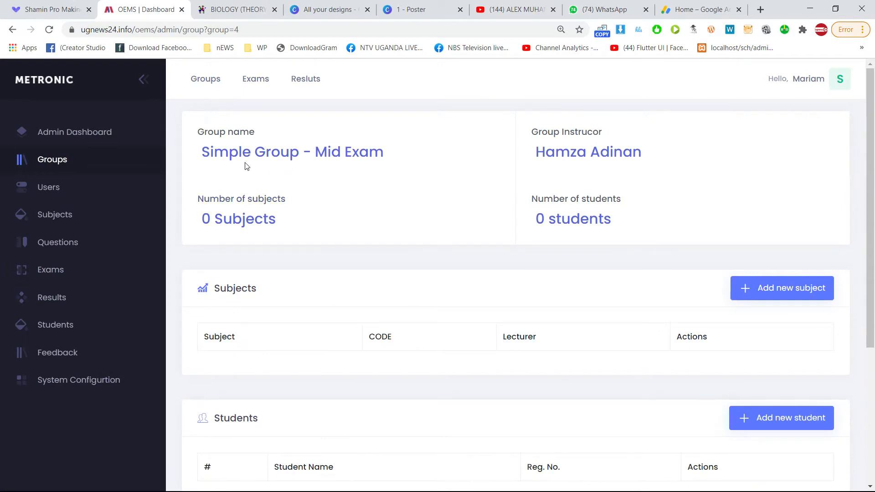
pyautogui.moveTo(221, 133); pyautogui.dragTo(358, 155)
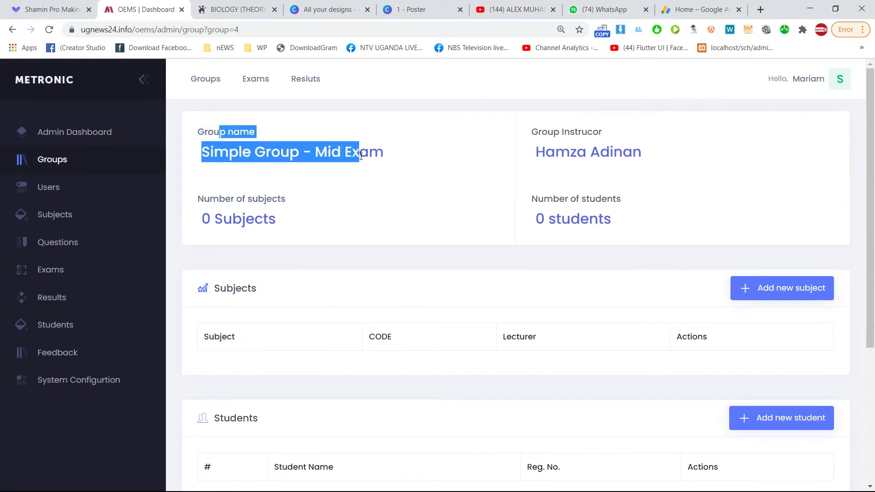
pyautogui.click(337, 159)
pyautogui.moveTo(369, 157); pyautogui.dragTo(242, 160)
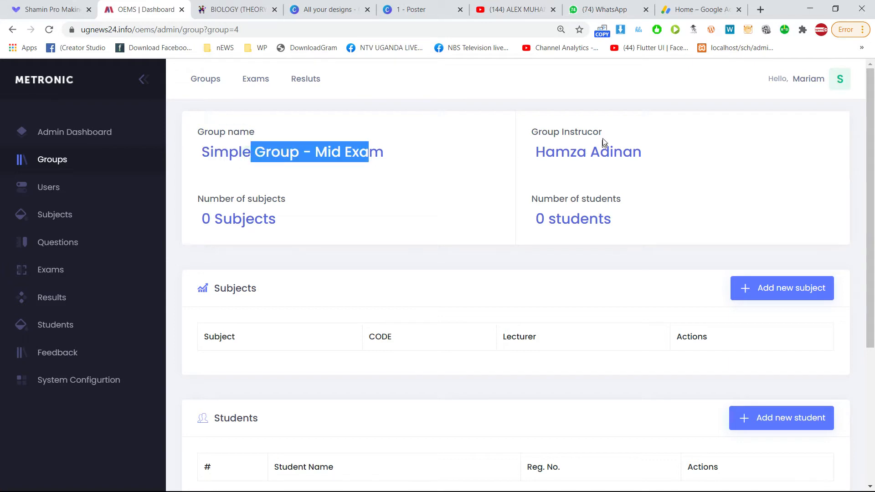
pyautogui.moveTo(552, 157); pyautogui.dragTo(633, 156)
pyautogui.click(562, 156)
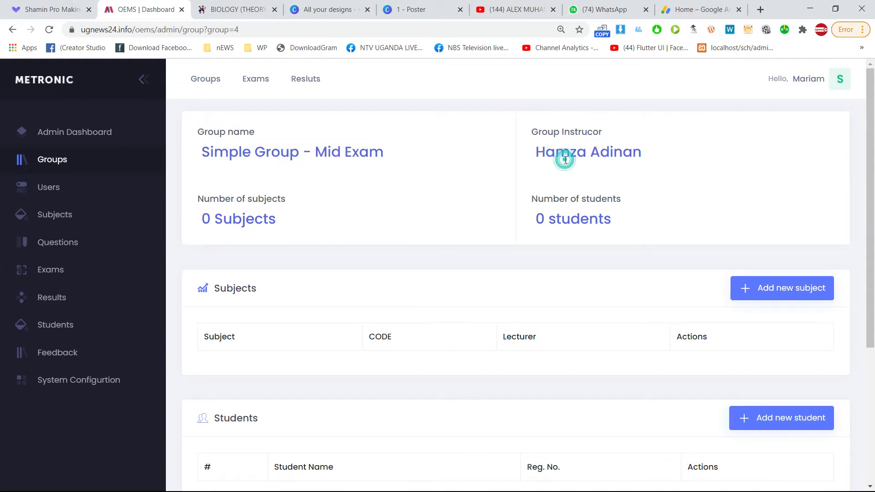
pyautogui.moveTo(543, 156); pyautogui.dragTo(600, 156)
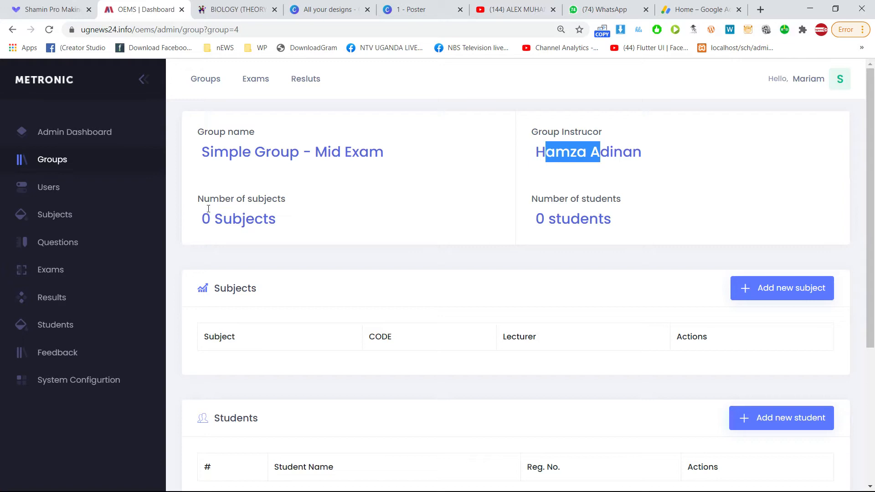
# Point out the zero subject and student counts and the Students and Exams sections, then go to All Subjects.
pyautogui.moveTo(222, 219); pyautogui.dragTo(268, 222)
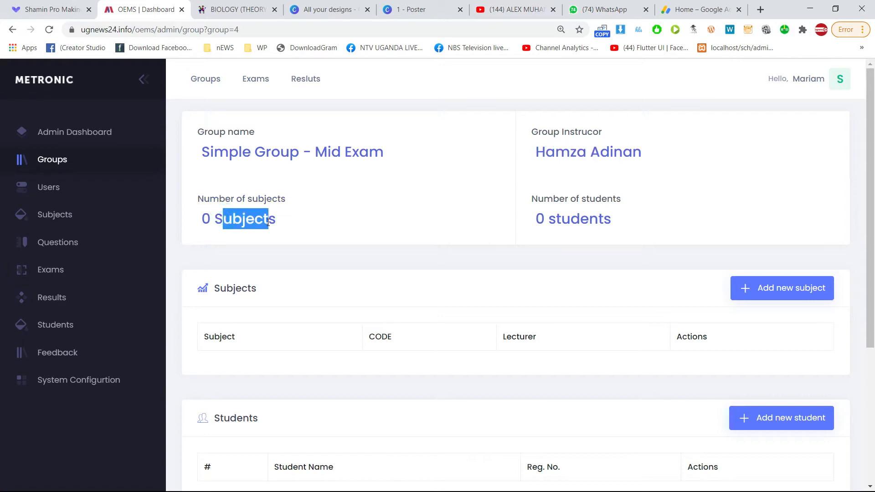
pyautogui.click(552, 198)
pyautogui.click(564, 220)
pyautogui.moveTo(564, 219); pyautogui.dragTo(598, 219)
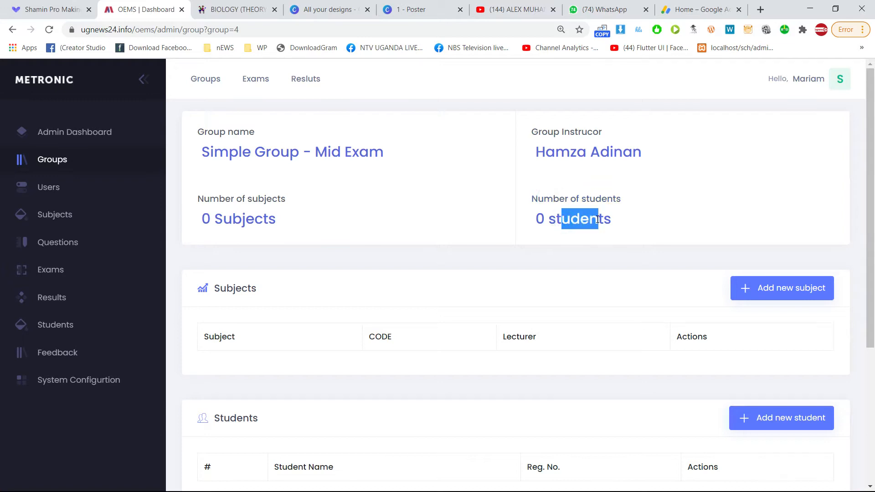
pyautogui.scroll(-5, 346, 296)
pyautogui.scroll(5, 342, 283)
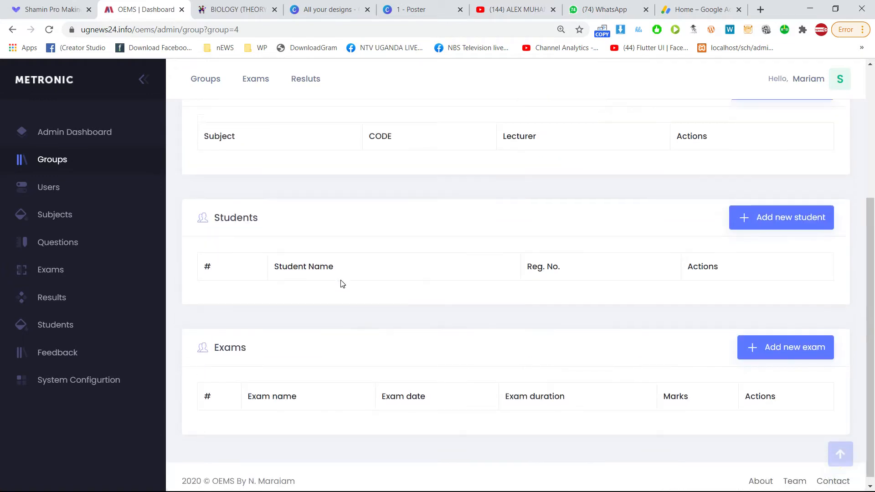
pyautogui.scroll(-2, 343, 284)
pyautogui.moveTo(226, 175); pyautogui.dragTo(291, 197)
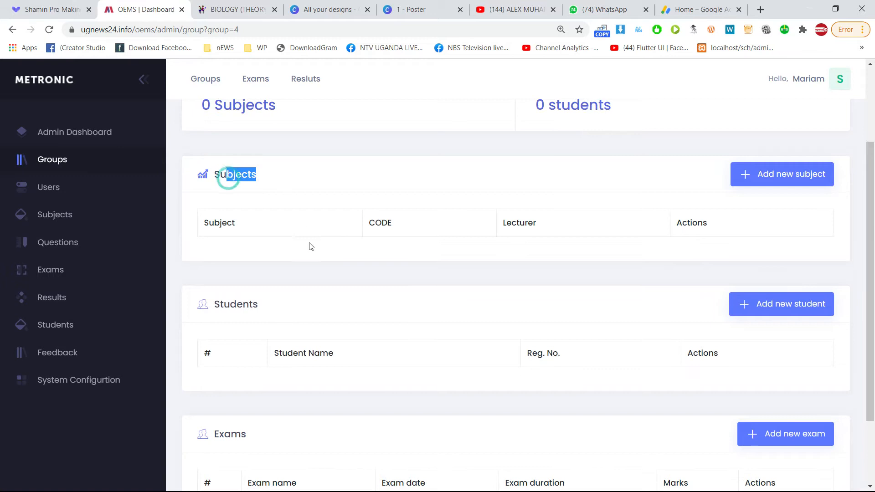
pyautogui.moveTo(241, 309); pyautogui.dragTo(291, 309)
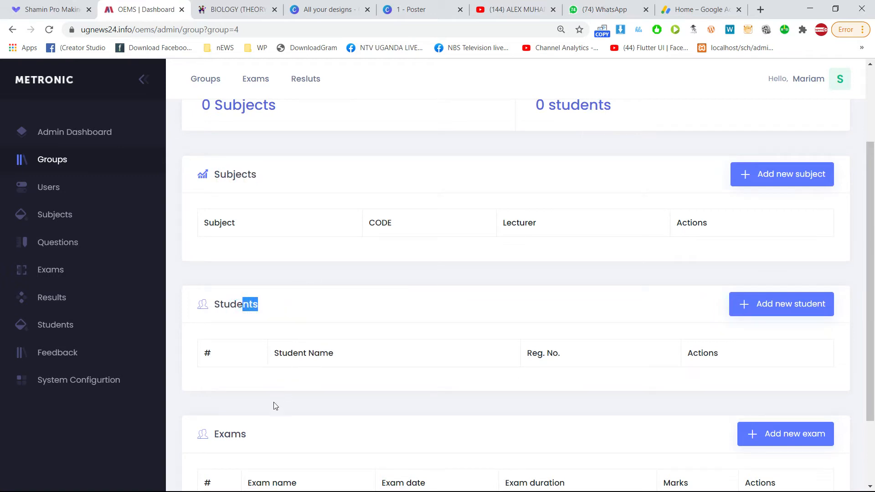
pyautogui.moveTo(219, 430); pyautogui.dragTo(264, 437)
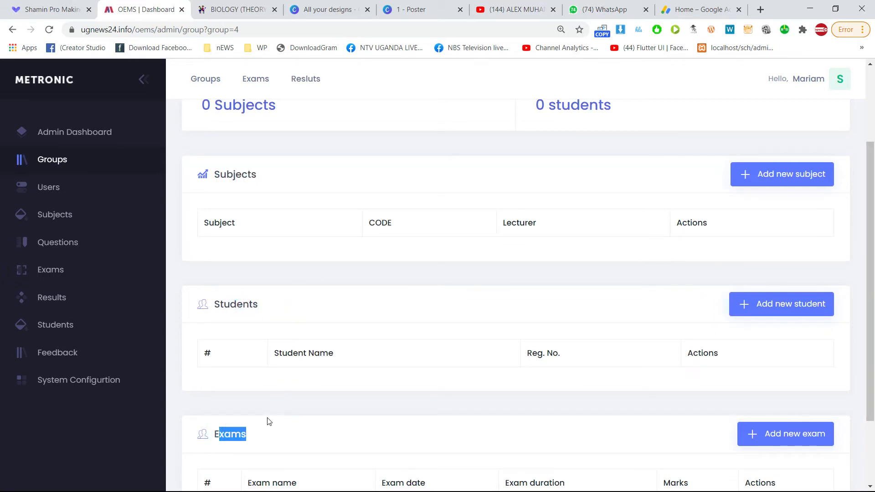
pyautogui.scroll(1, 269, 401)
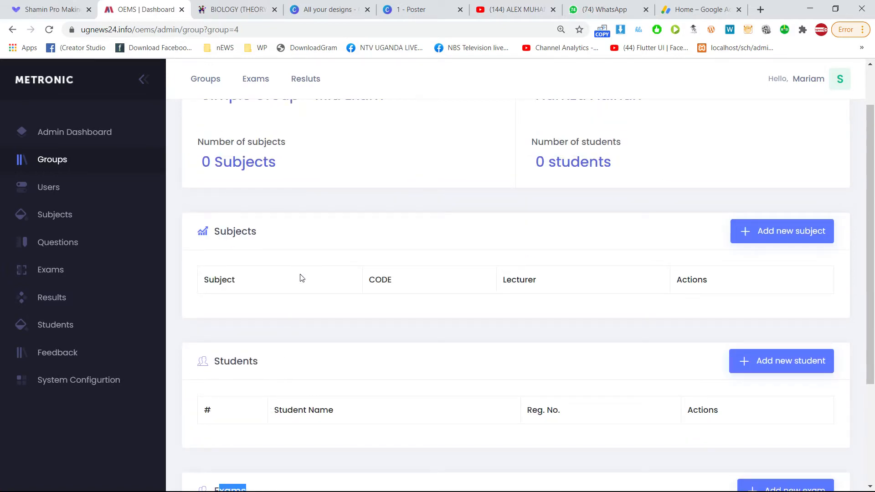
pyautogui.click(56, 215)
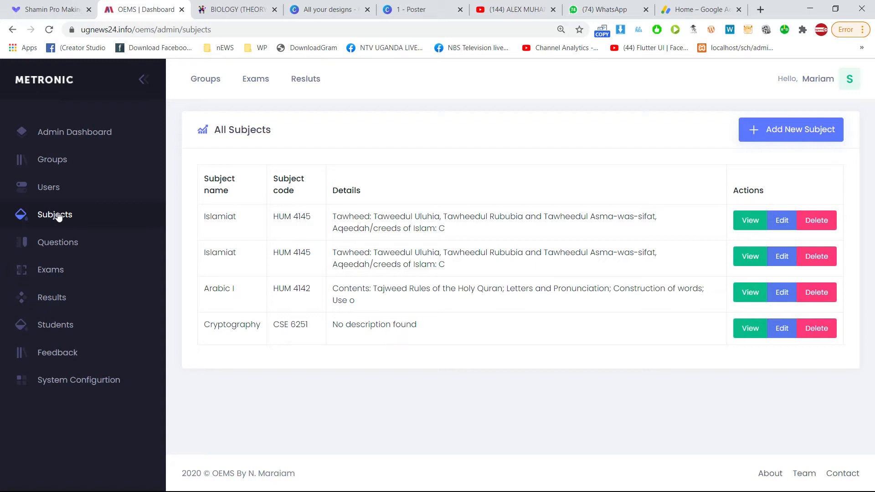
# Reload the All Subjects list and start adding a new subject.
pyautogui.click(51, 219)
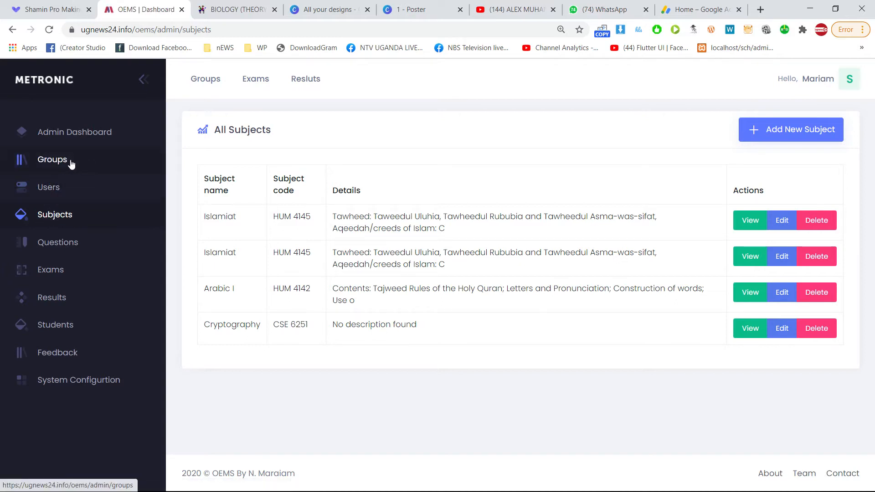
pyautogui.click(59, 219)
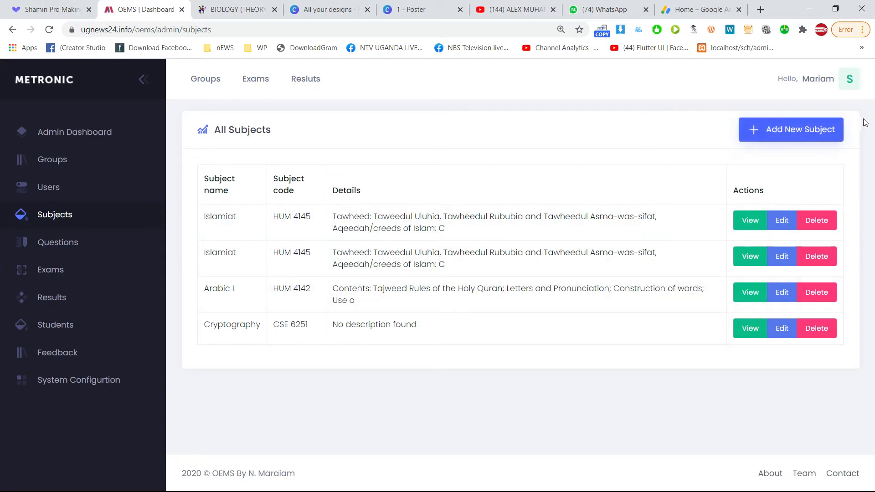
pyautogui.click(812, 136)
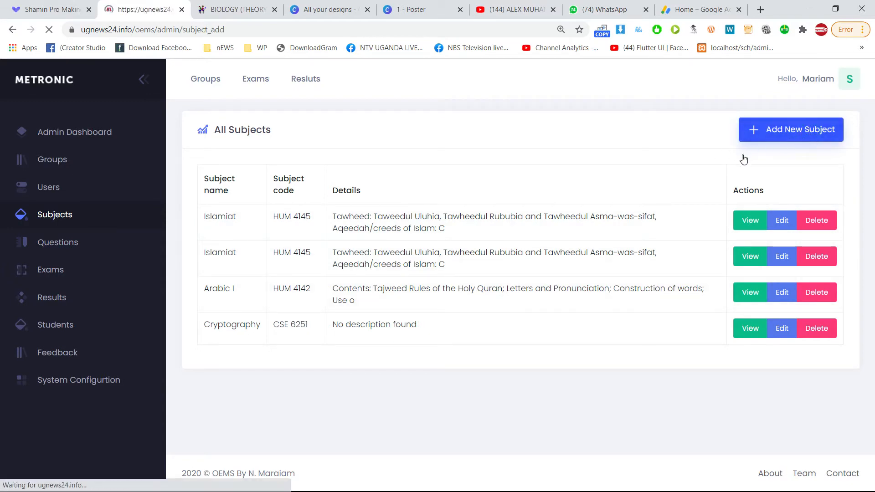
# Save subject Biology with code BIO-110 and details 'Subject details...'.
pyautogui.click(240, 222)
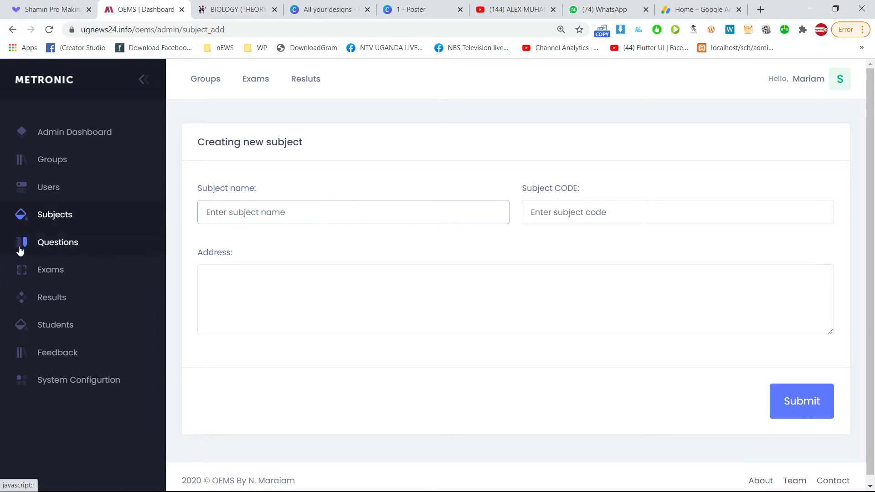
pyautogui.write('Biology')
pyautogui.press('Tab')
pyautogui.write('BIO')
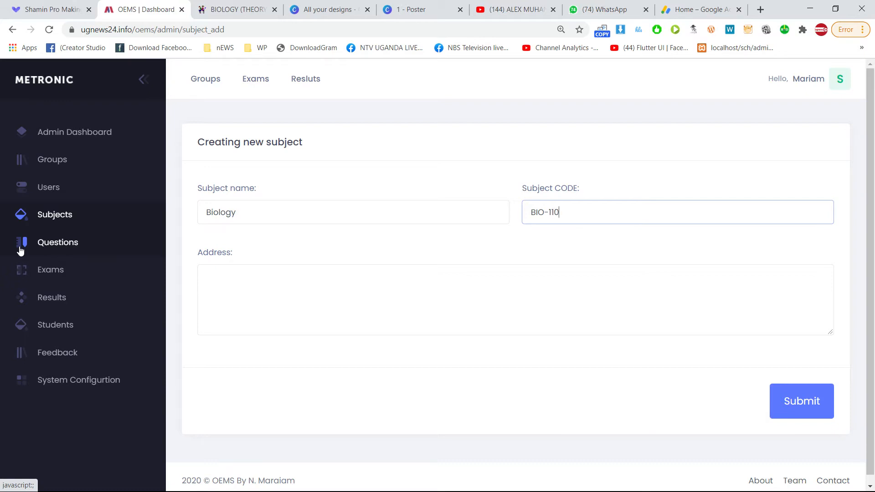
pyautogui.press('Tab')
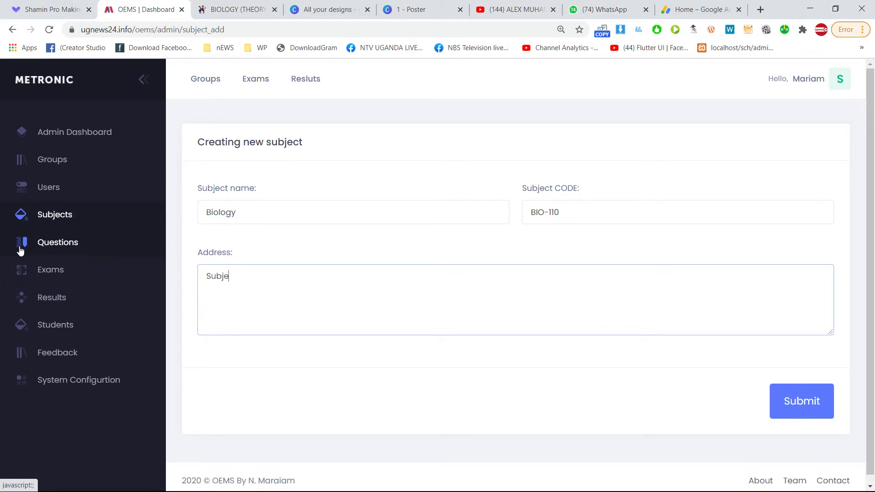
pyautogui.write('Subject details...')
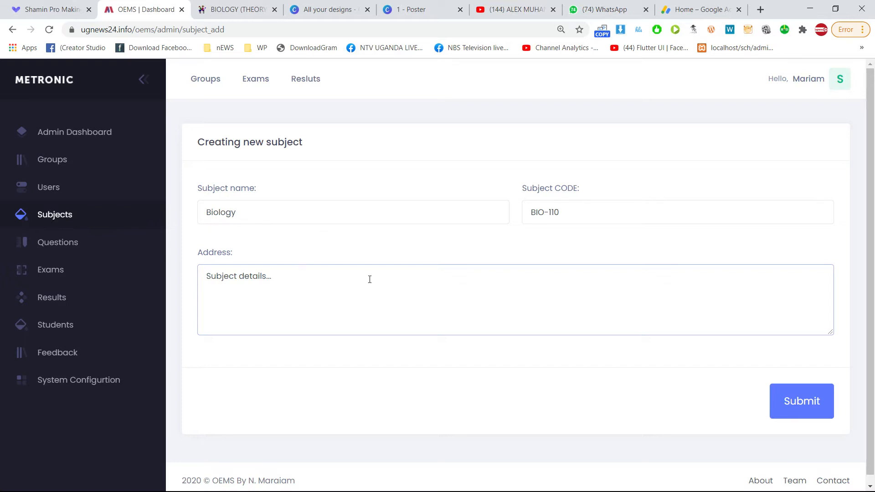
pyautogui.click(791, 410)
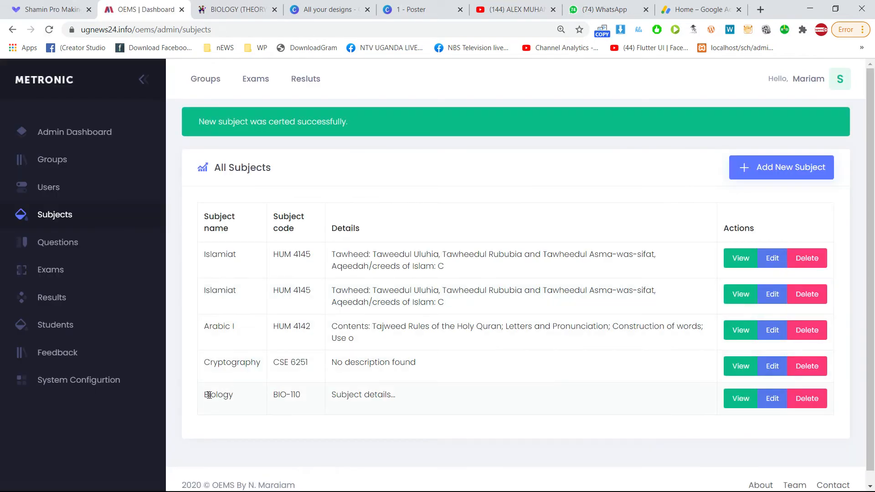
# Point out the new Biology entry with its code and details in the list.
pyautogui.moveTo(199, 394); pyautogui.dragTo(741, 403)
pyautogui.click(737, 400)
pyautogui.moveTo(234, 398); pyautogui.dragTo(289, 400)
pyautogui.click(275, 398)
# Open Simple Group - Mid Exam's page and point out its name, instructor, and zero subject and student counts.
pyautogui.click(50, 159)
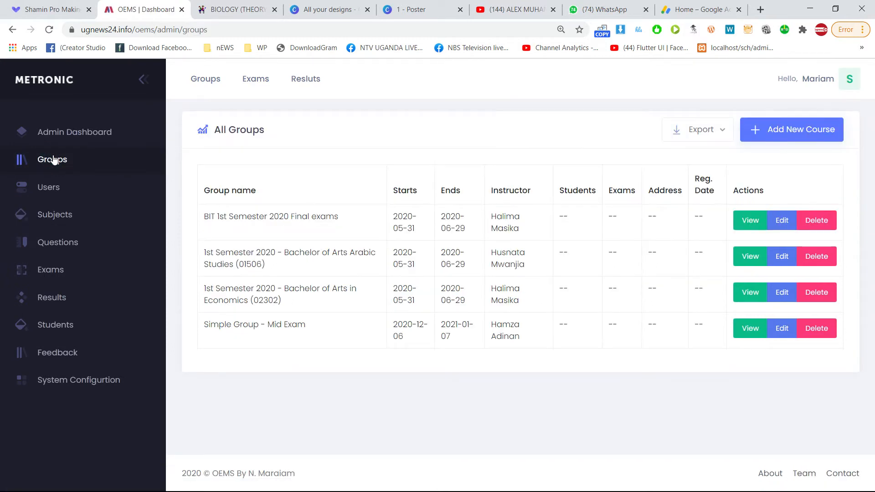
pyautogui.click(747, 332)
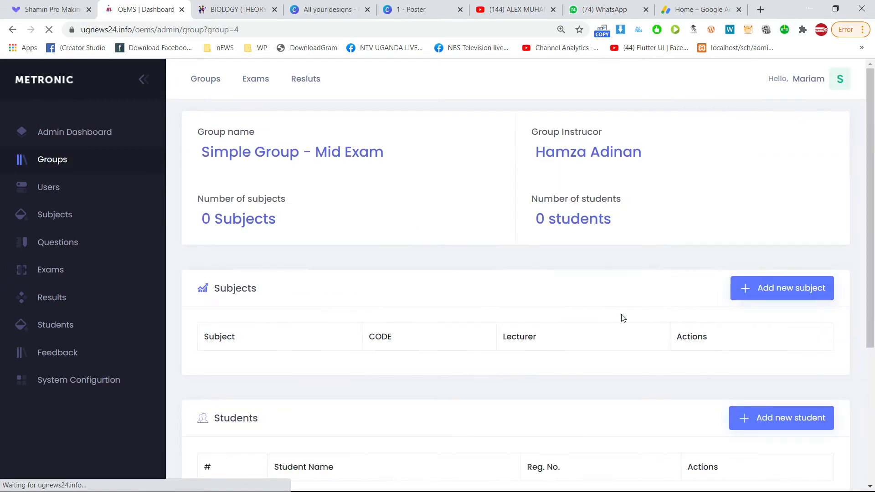
pyautogui.moveTo(232, 221); pyautogui.dragTo(275, 227)
pyautogui.moveTo(547, 219); pyautogui.dragTo(590, 222)
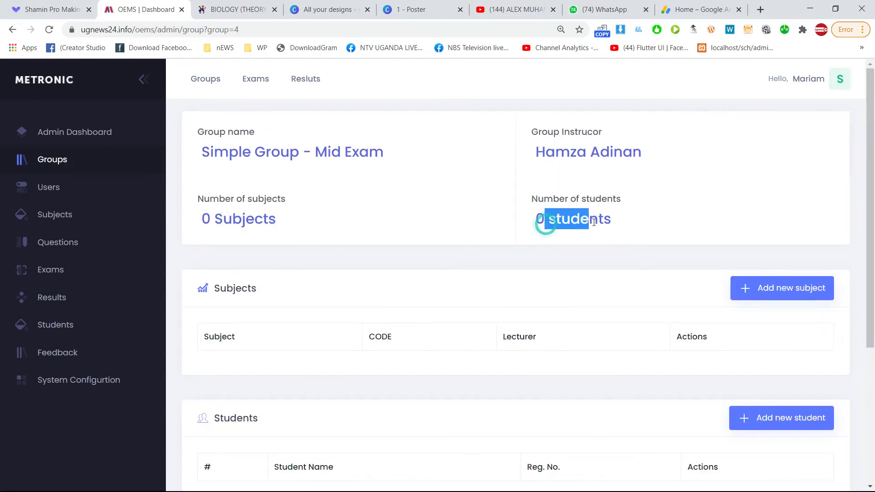
pyautogui.moveTo(556, 152); pyautogui.dragTo(631, 153)
pyautogui.moveTo(266, 152); pyautogui.dragTo(315, 153)
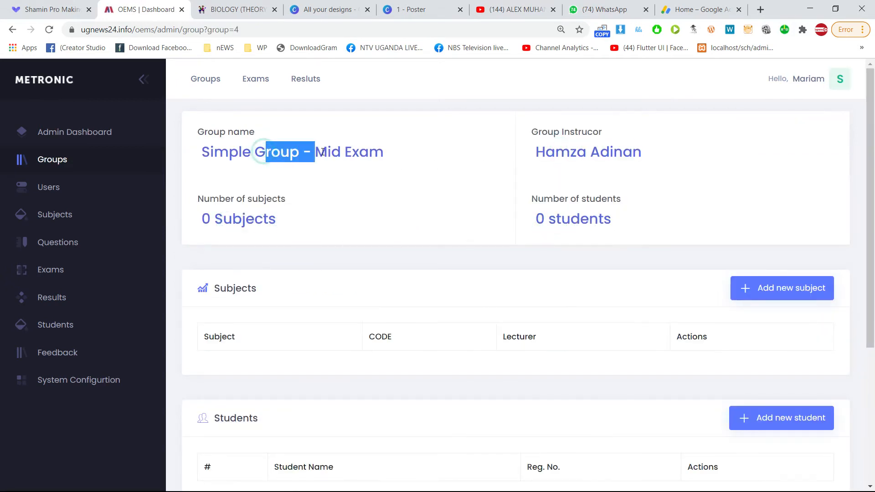
pyautogui.scroll(-2, 289, 303)
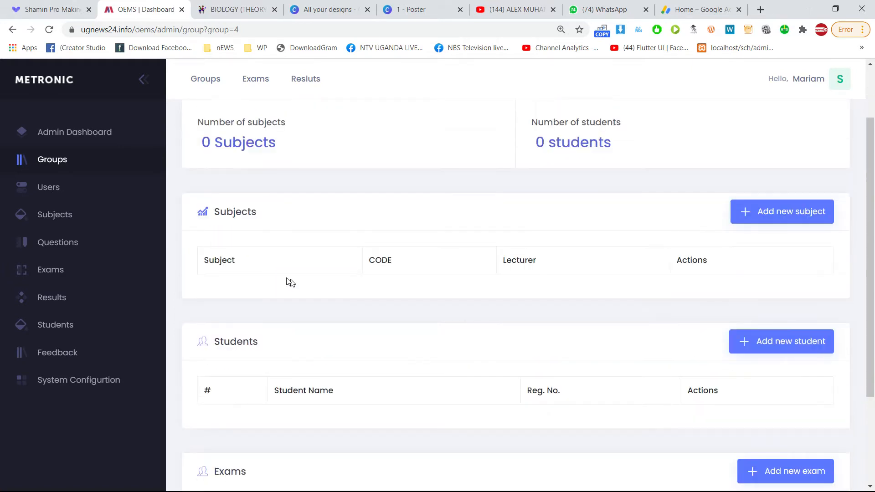
pyautogui.scroll(1, 289, 283)
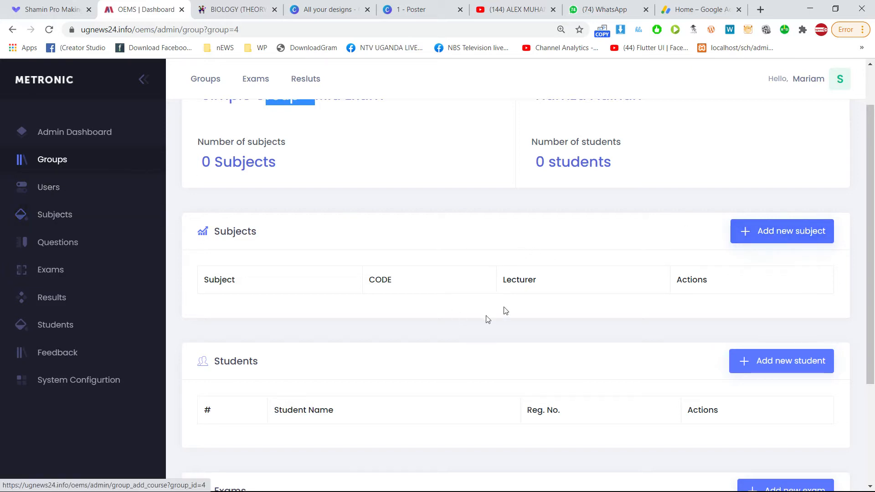
pyautogui.click(757, 244)
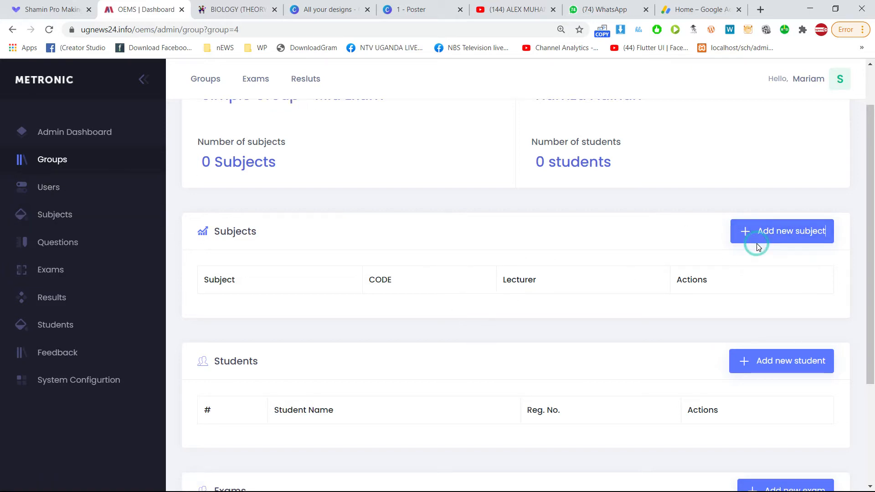
# Add Biology (BIO-110) to the group with the new teacher as lecturer.
pyautogui.click(760, 242)
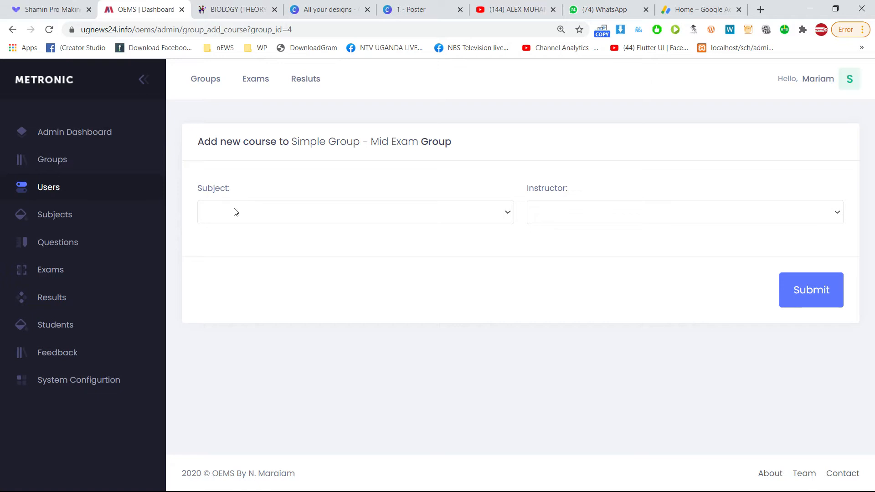
pyautogui.click(284, 219)
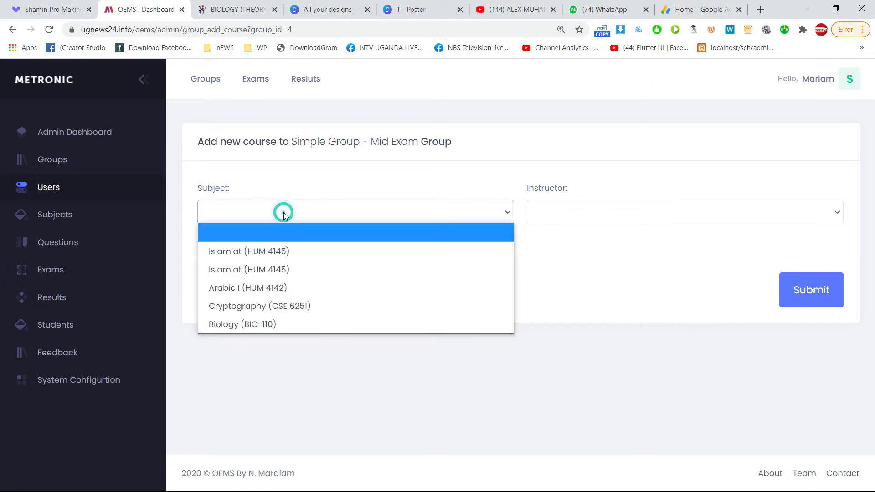
pyautogui.click(268, 327)
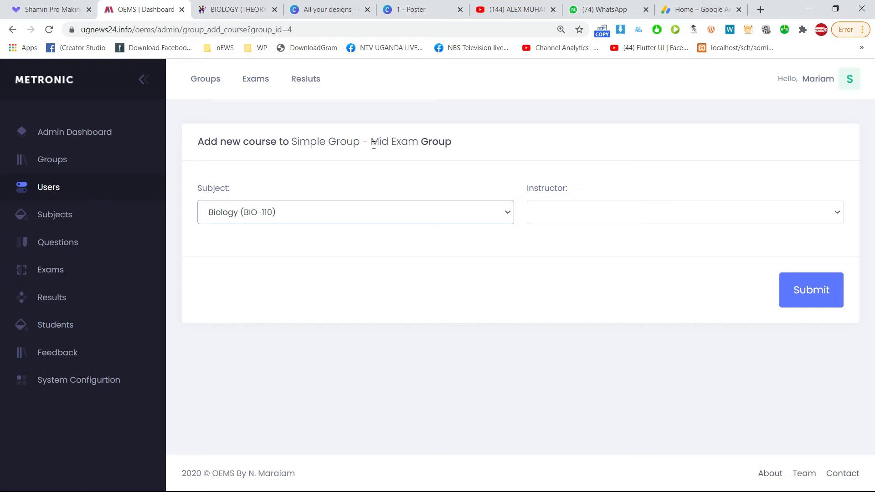
pyautogui.moveTo(317, 142); pyautogui.dragTo(300, 142)
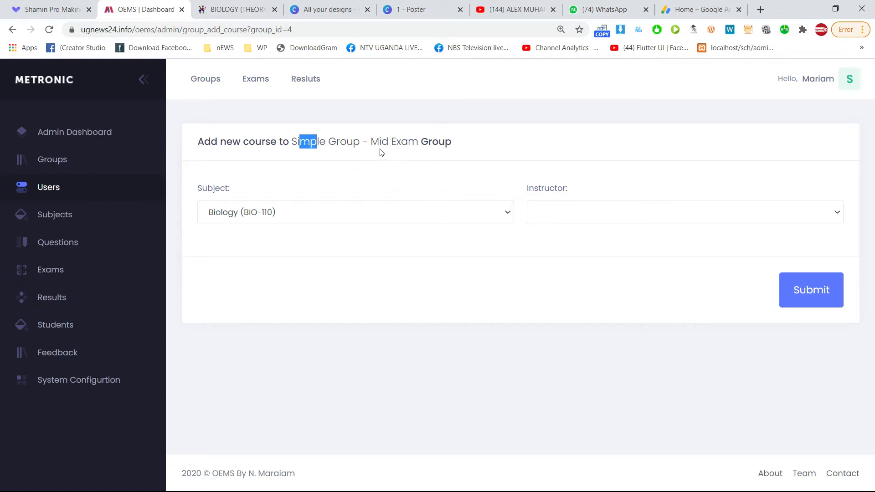
pyautogui.click(604, 206)
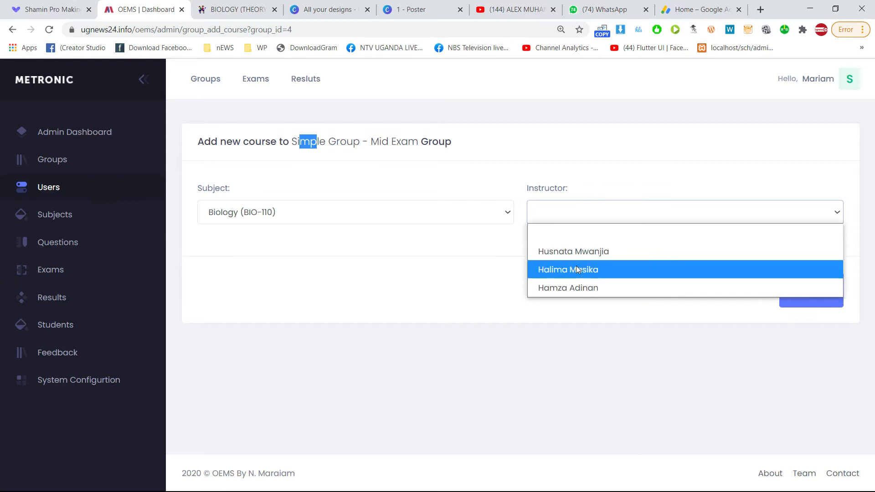
pyautogui.click(557, 289)
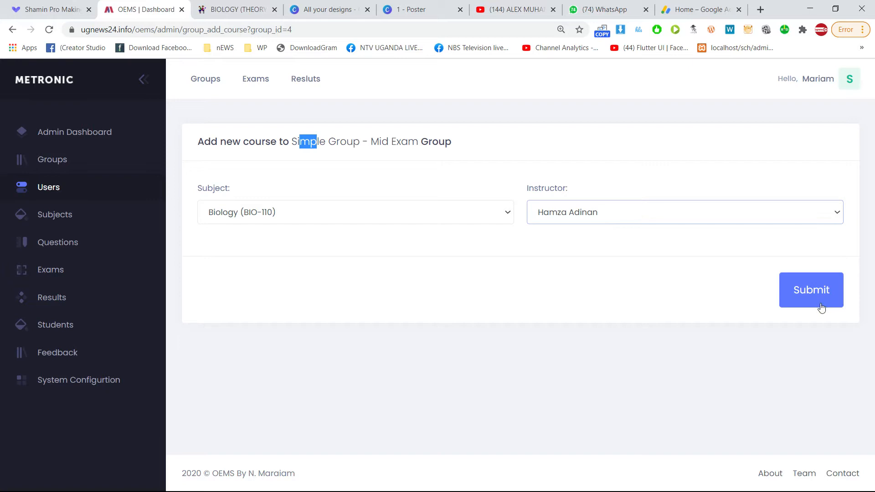
pyautogui.click(809, 296)
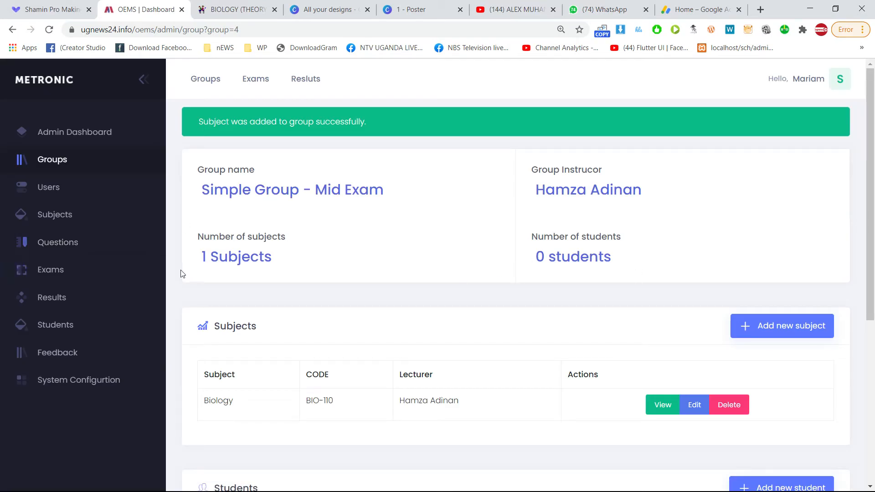
pyautogui.moveTo(207, 258); pyautogui.dragTo(217, 258)
pyautogui.scroll(-2, 255, 319)
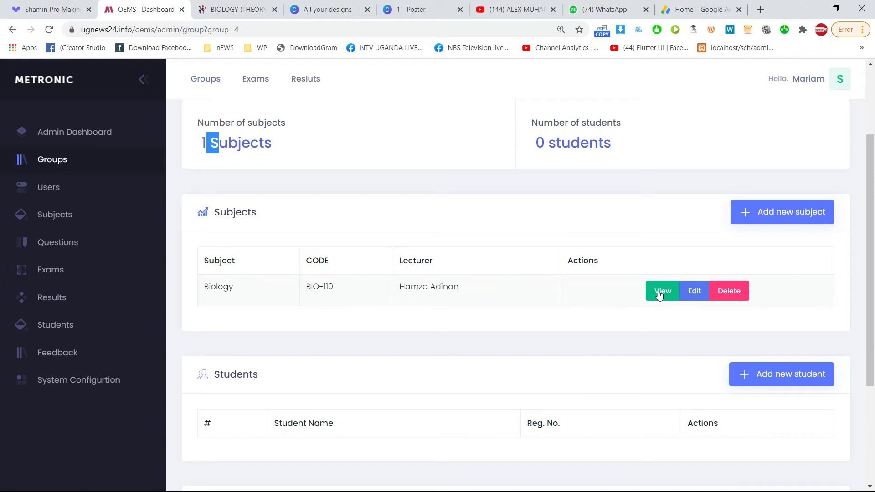
# Add Islamiat (HUM 4145) to the group with an assigned instructor.
pyautogui.click(793, 217)
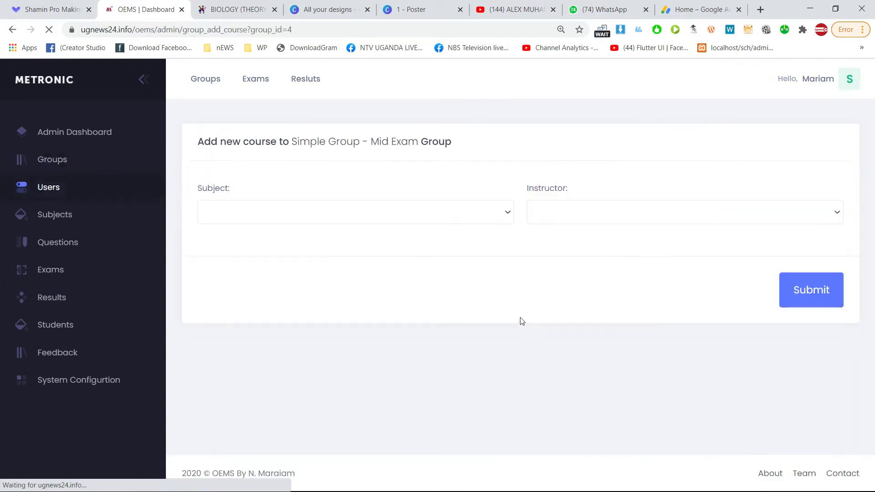
pyautogui.click(365, 211)
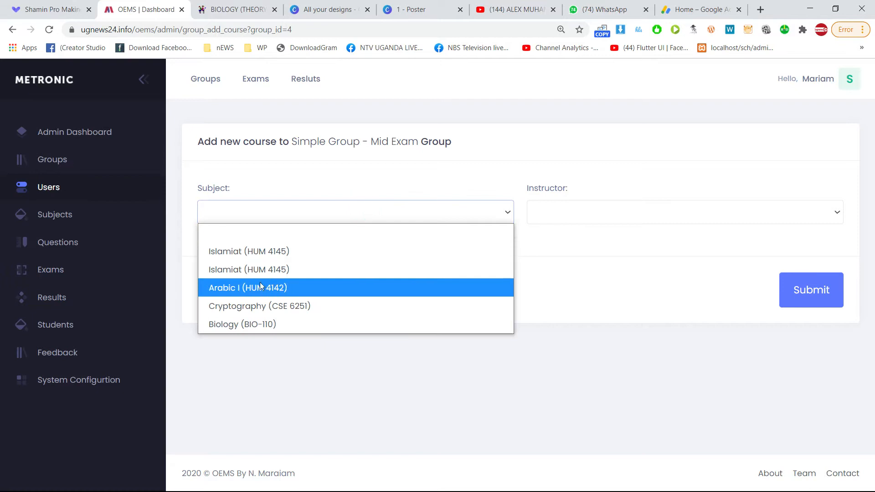
pyautogui.click(254, 270)
pyautogui.click(602, 214)
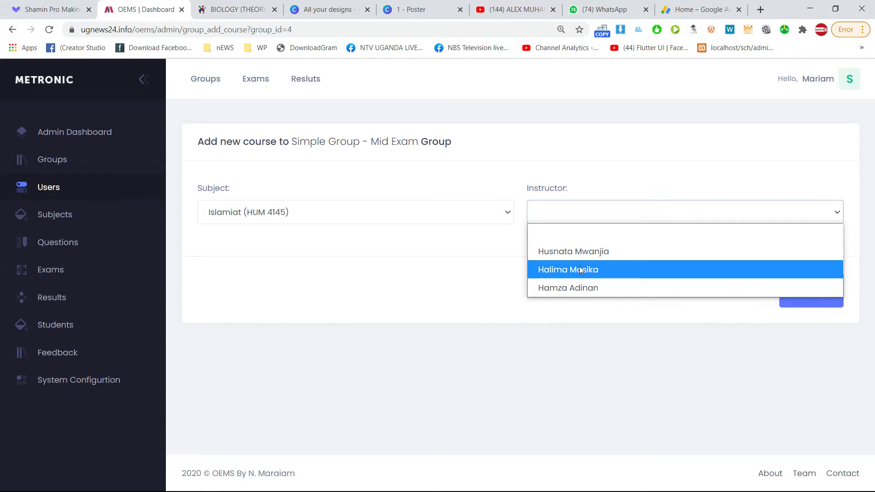
pyautogui.click(592, 272)
pyautogui.click(816, 289)
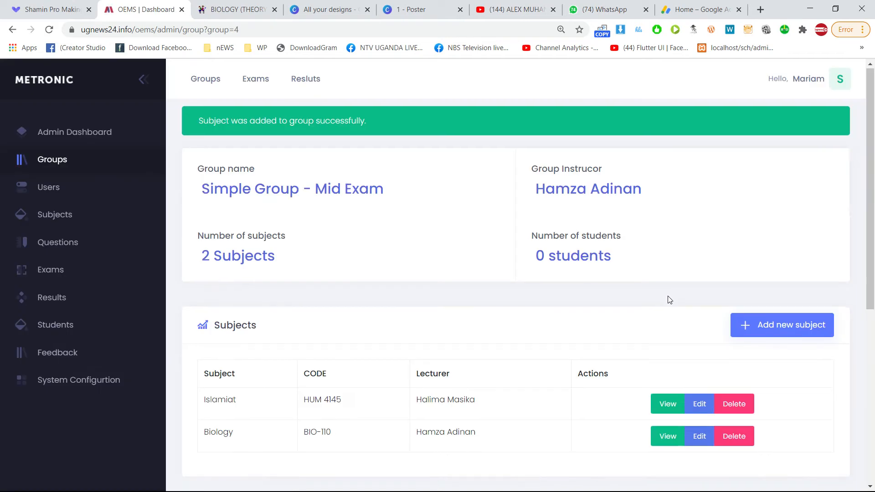
# Review the group page's sections, noting the student count is still zero.
pyautogui.scroll(-2, 652, 301)
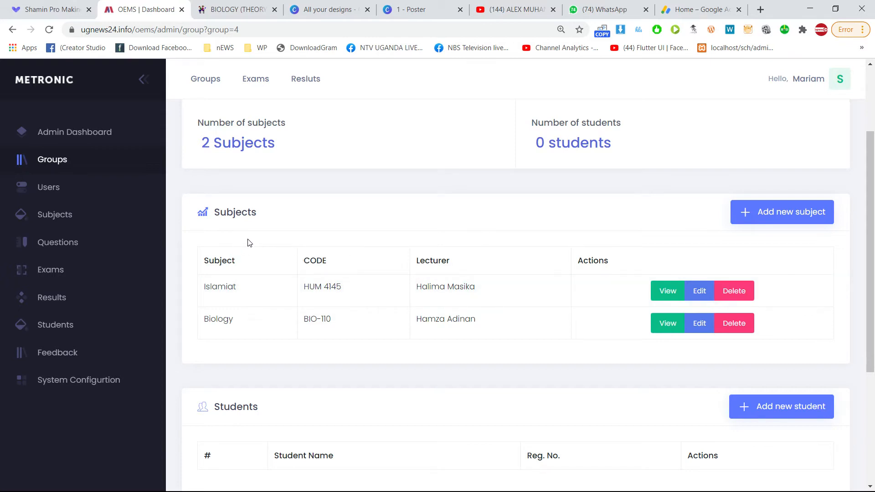
pyautogui.scroll(3, 306, 219)
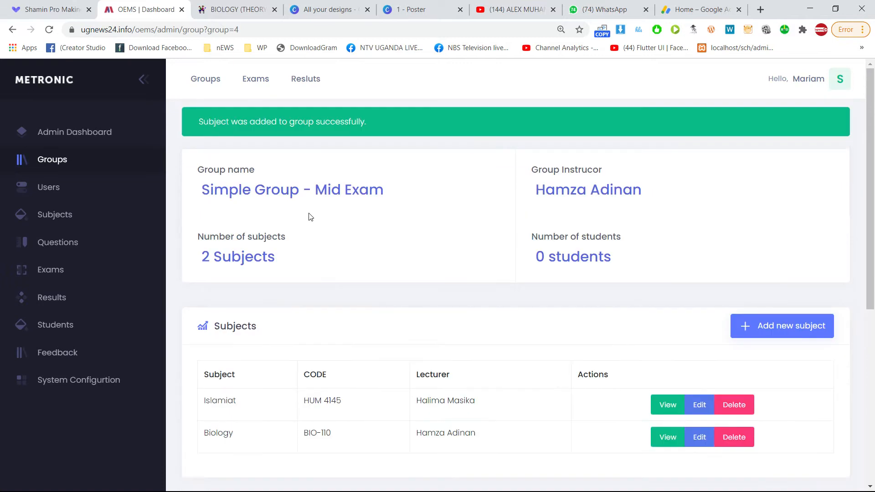
pyautogui.scroll(-3, 323, 221)
pyautogui.scroll(-2, 363, 267)
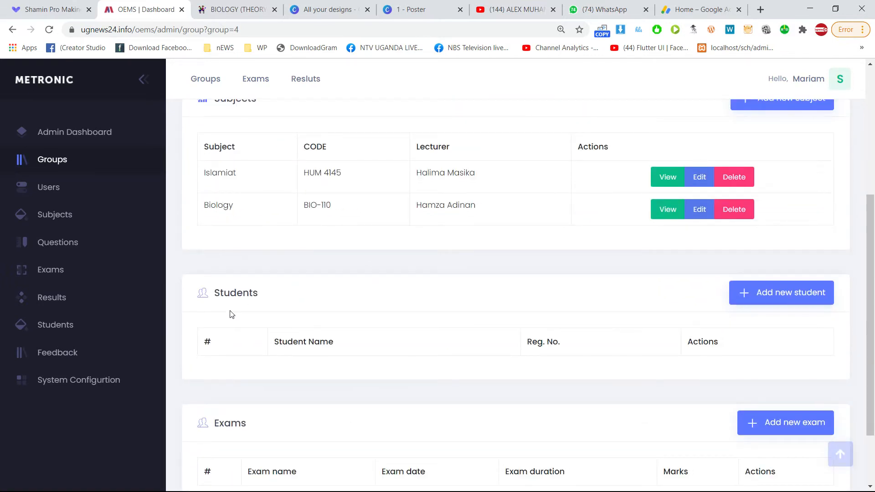
pyautogui.scroll(2, 400, 261)
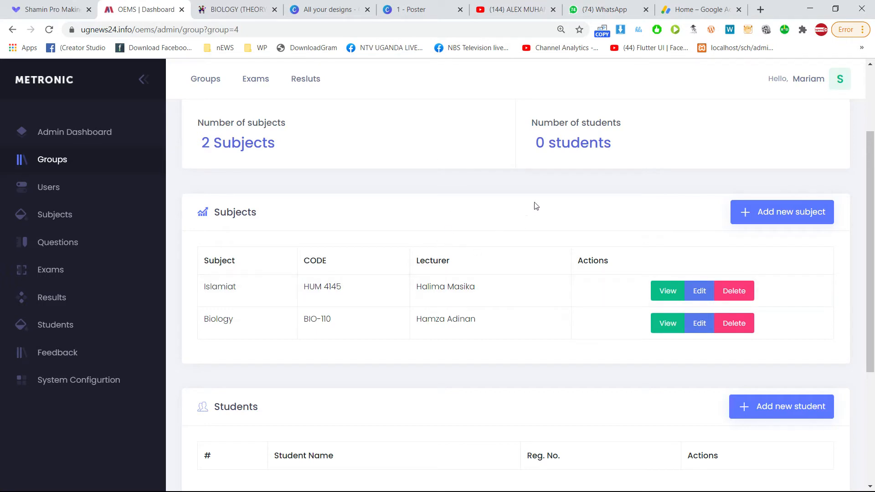
pyautogui.moveTo(534, 143); pyautogui.dragTo(573, 143)
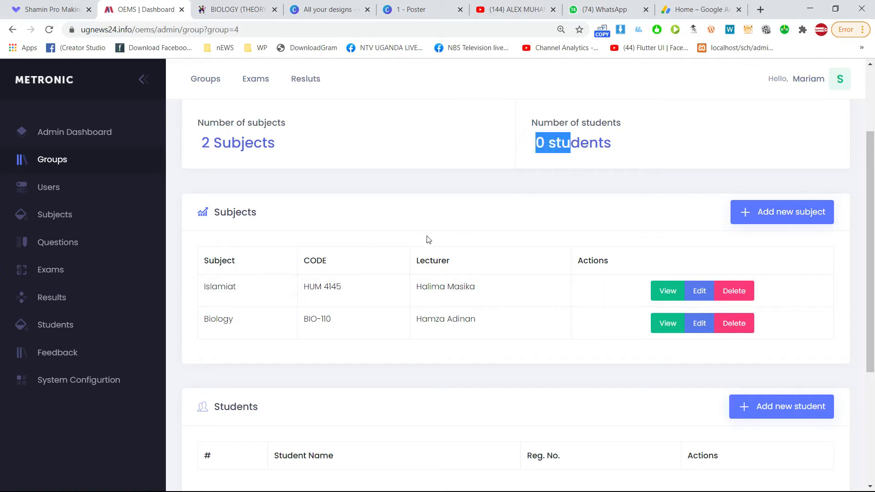
pyautogui.scroll(-4, 429, 240)
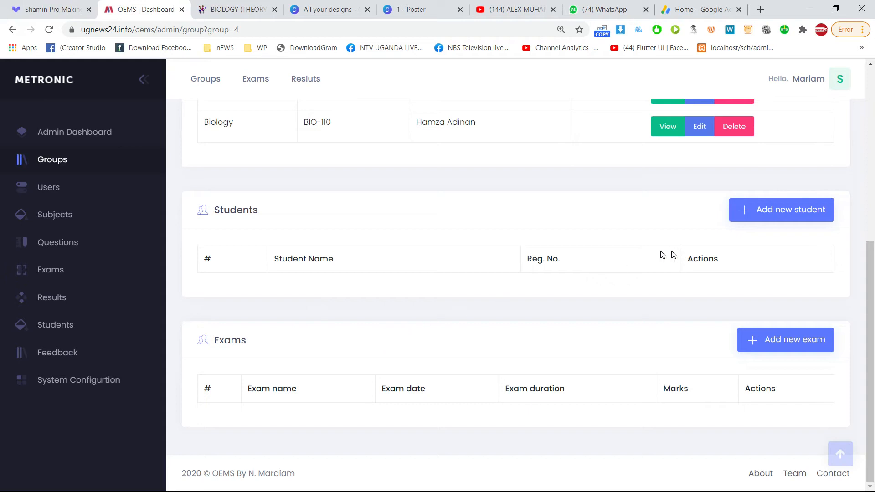
# Enroll the first student in the list into the group.
pyautogui.click(795, 218)
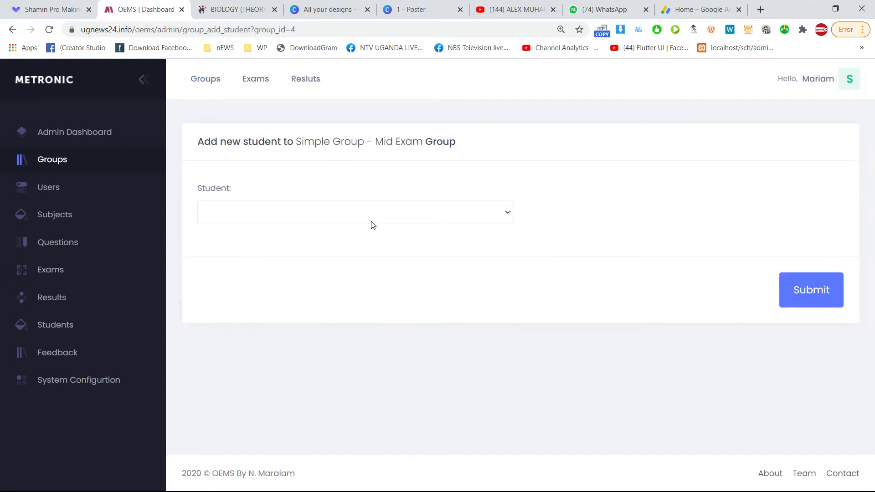
pyautogui.click(364, 221)
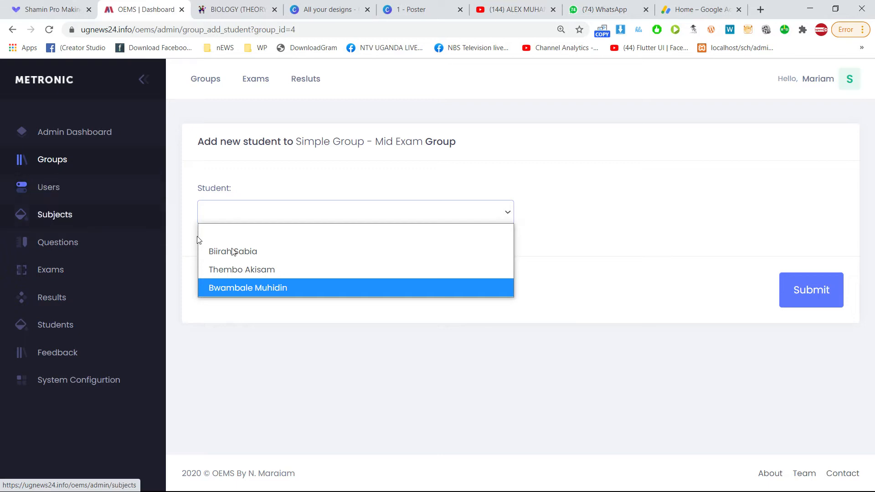
pyautogui.click(256, 252)
pyautogui.click(805, 289)
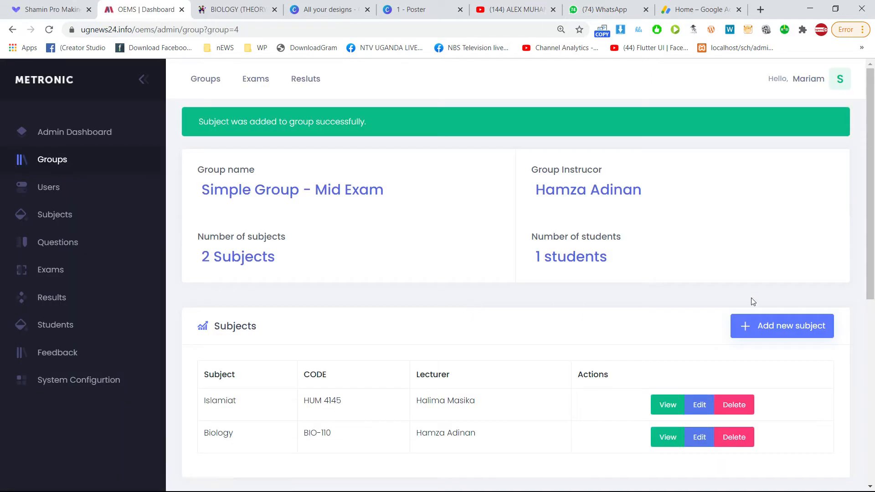
# Open the Add new exam form, then go back to the group page.
pyautogui.scroll(-8, 750, 301)
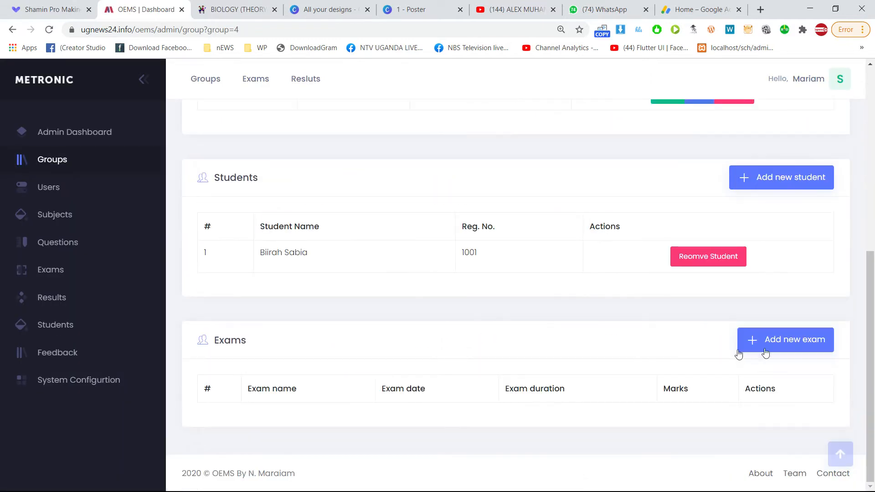
pyautogui.click(790, 341)
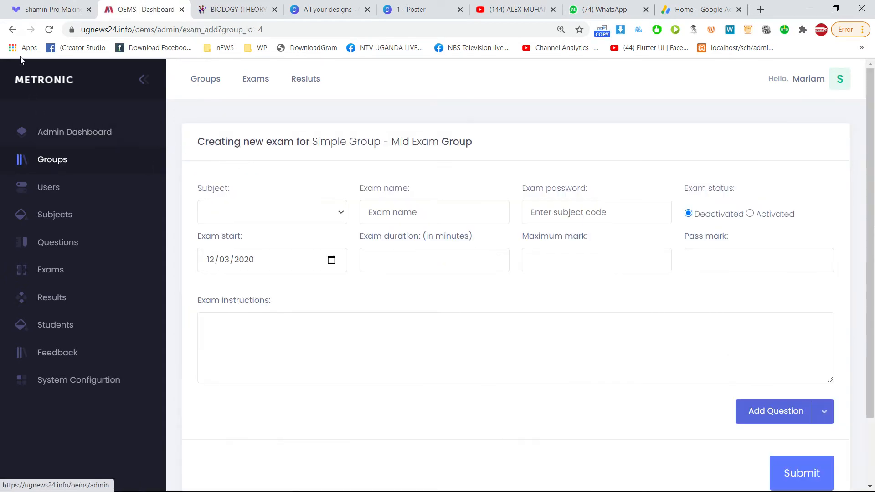
pyautogui.click(12, 29)
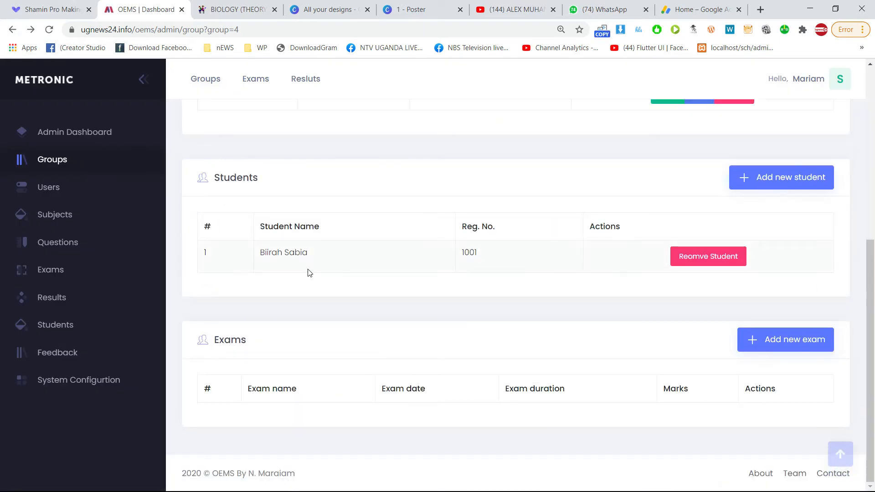
# Enroll the last student in the list into the group.
pyautogui.click(802, 183)
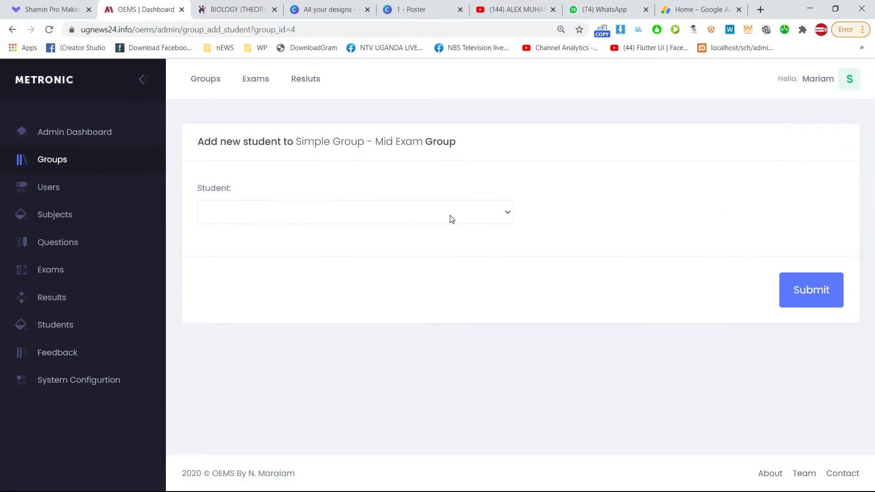
pyautogui.click(383, 213)
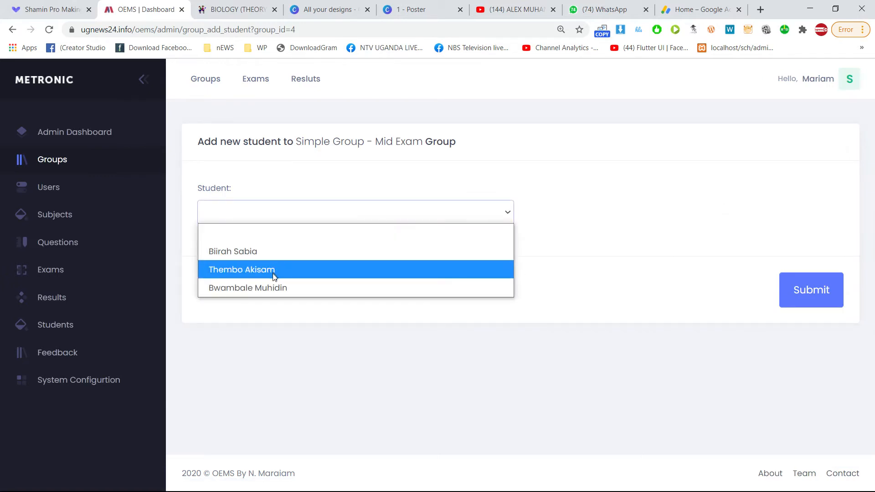
pyautogui.click(270, 286)
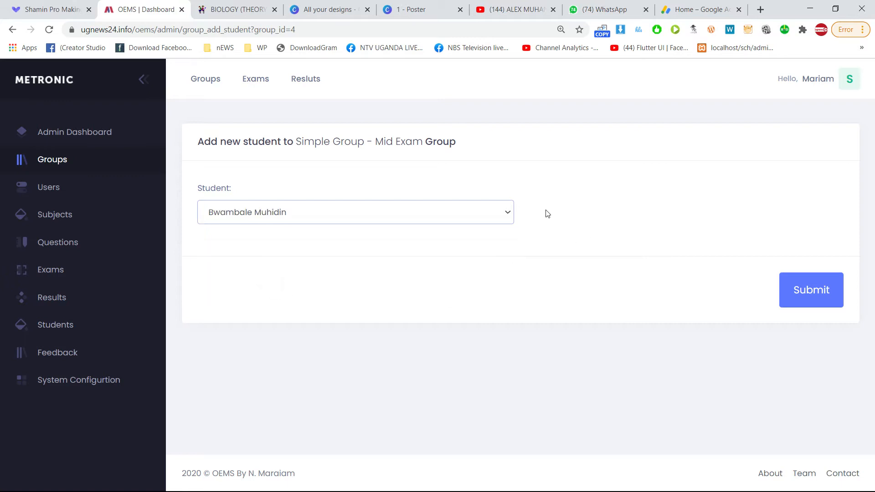
pyautogui.click(804, 294)
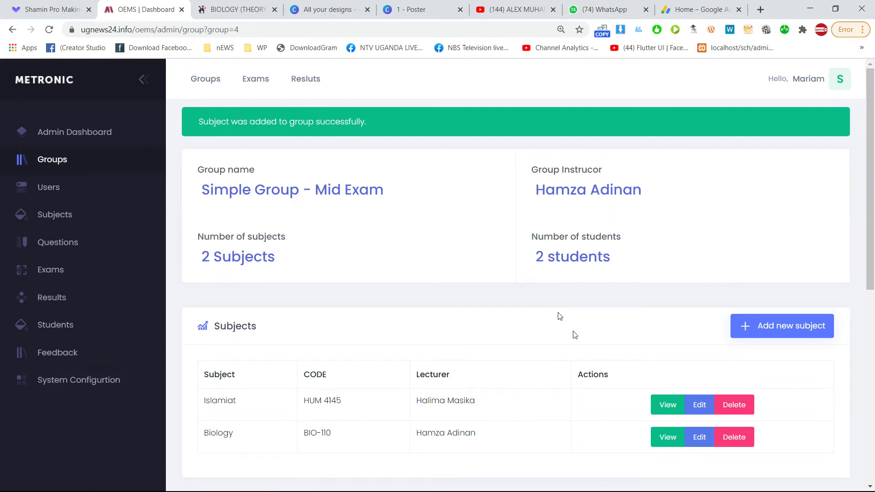
# Review the updated group page, then return to the All Groups list.
pyautogui.scroll(-2, 542, 237)
pyautogui.scroll(-3, 327, 267)
pyautogui.scroll(2, 326, 268)
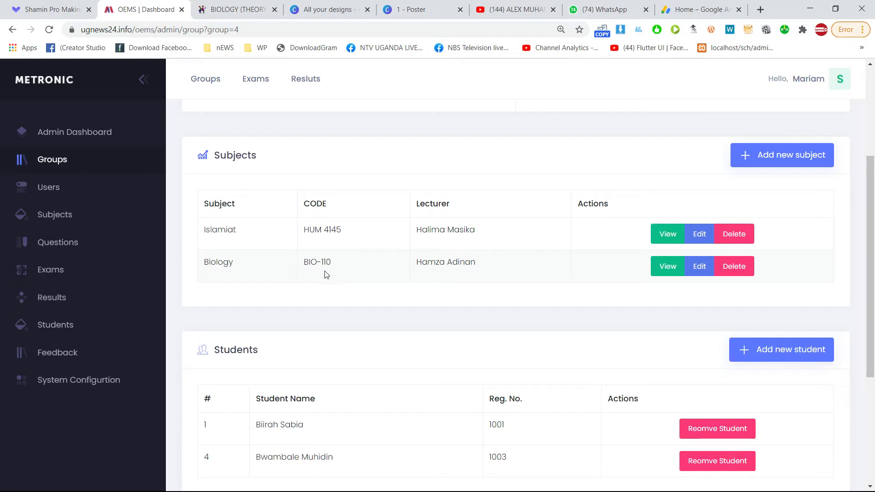
pyautogui.scroll(-1, 325, 276)
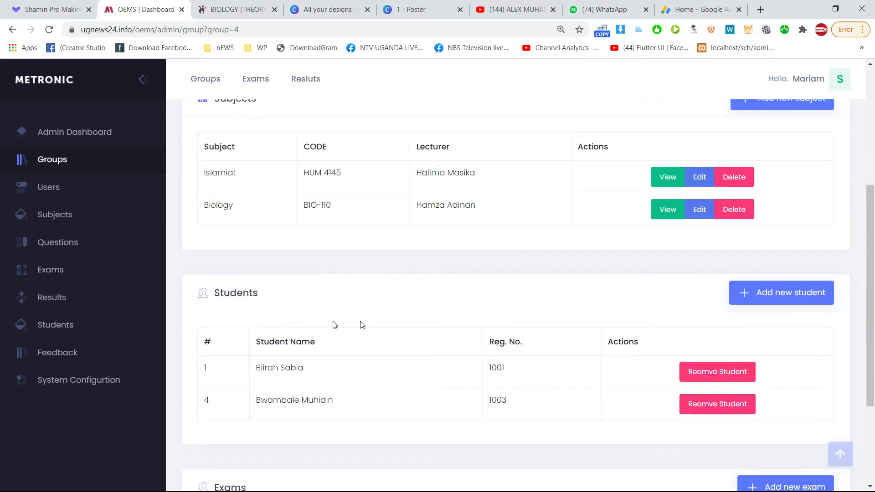
pyautogui.scroll(3, 388, 319)
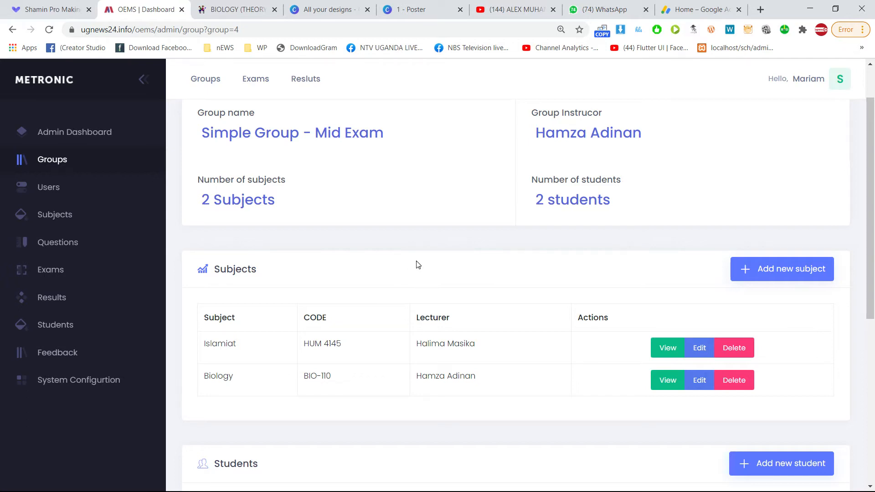
pyautogui.click(63, 164)
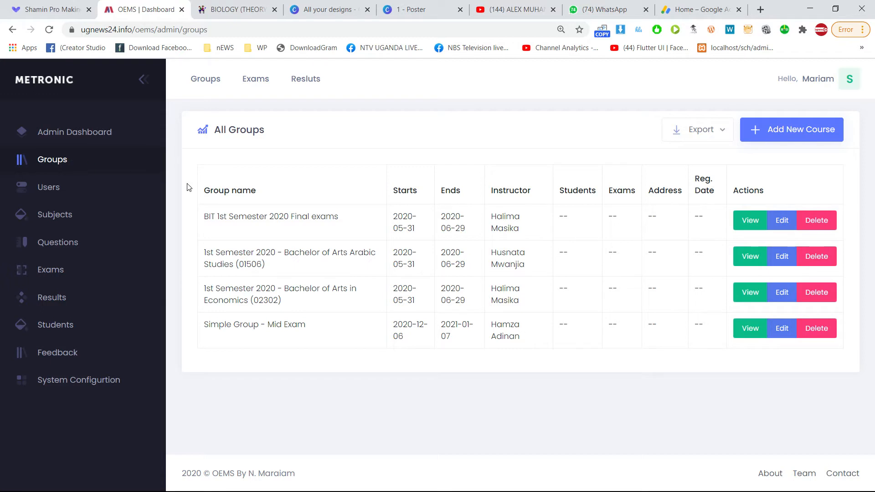
# From the Groups list, view Simple Group - Mid Exam and start a new group exam.
pyautogui.click(46, 162)
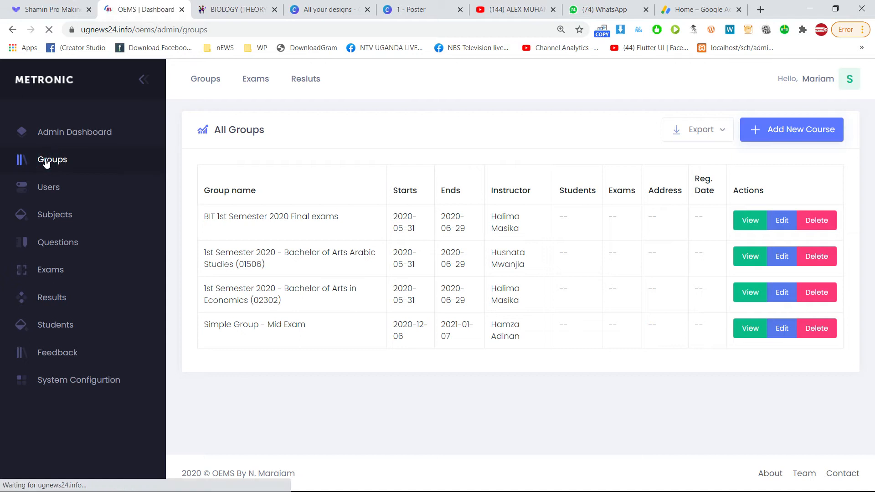
pyautogui.click(751, 330)
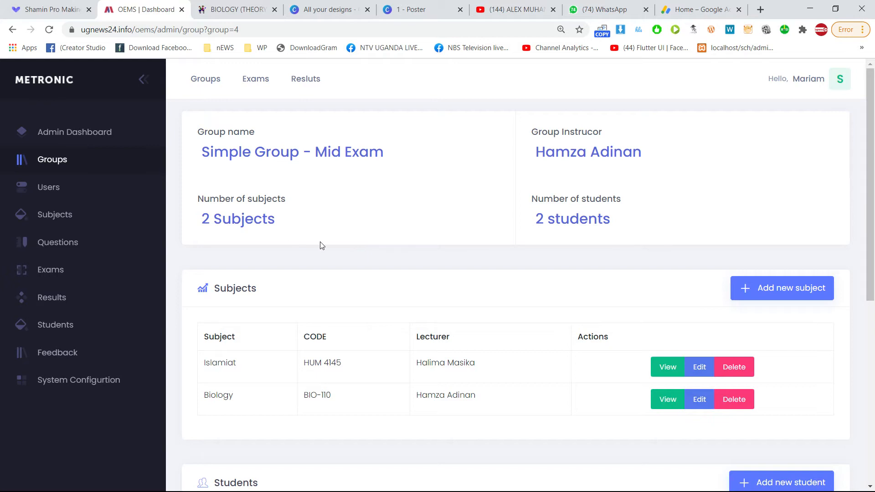
pyautogui.scroll(-5, 390, 288)
pyautogui.scroll(-3, 380, 300)
pyautogui.moveTo(224, 339); pyautogui.dragTo(282, 353)
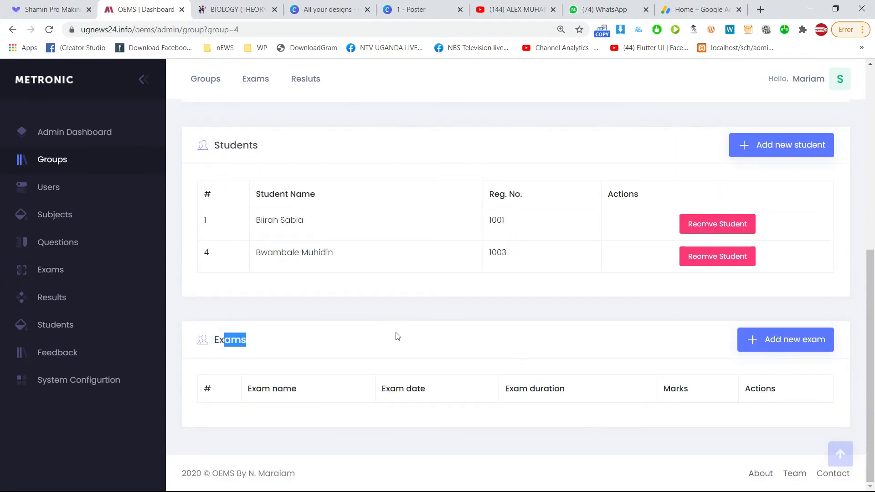
pyautogui.scroll(7, 487, 254)
pyautogui.scroll(-7, 487, 255)
pyautogui.click(793, 346)
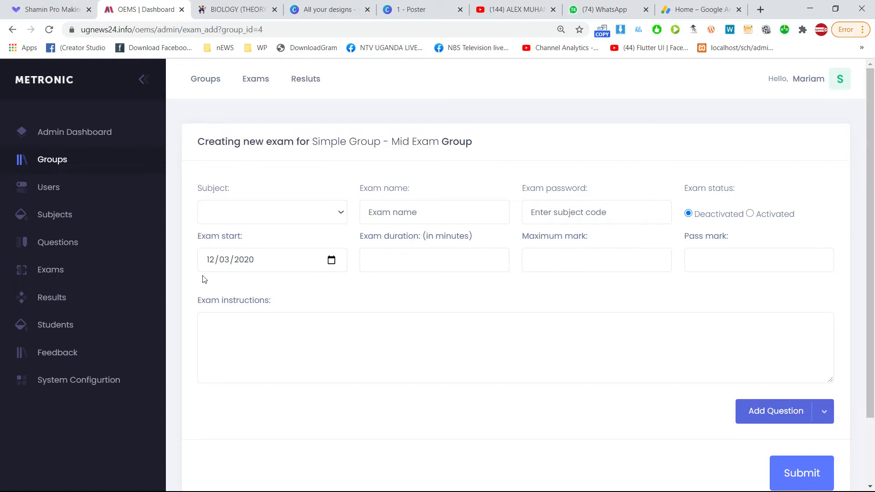
# Set the exam subject to BIO-110 and name it 'Biology Mid term exam'.
pyautogui.click(275, 214)
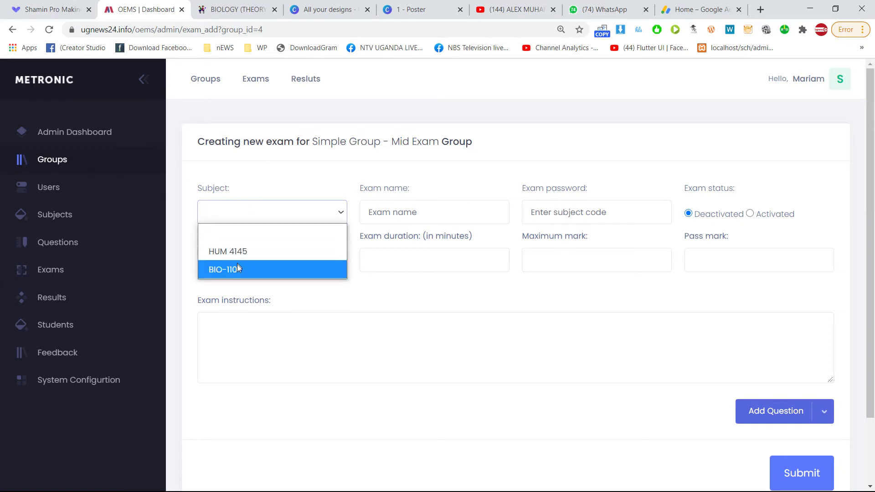
pyautogui.click(256, 271)
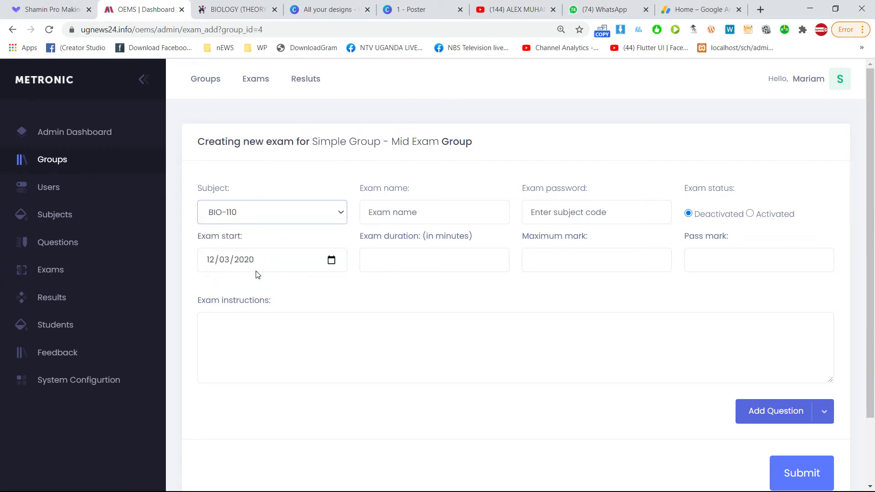
pyautogui.click(434, 213)
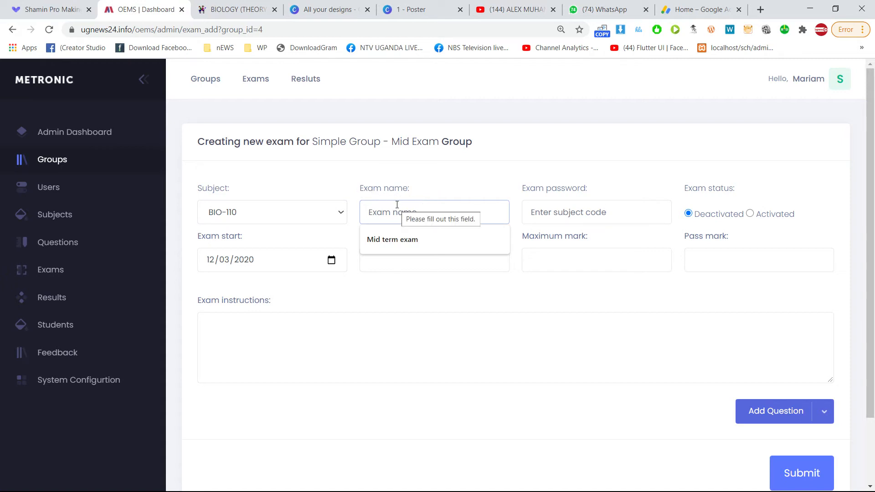
pyautogui.click(401, 240)
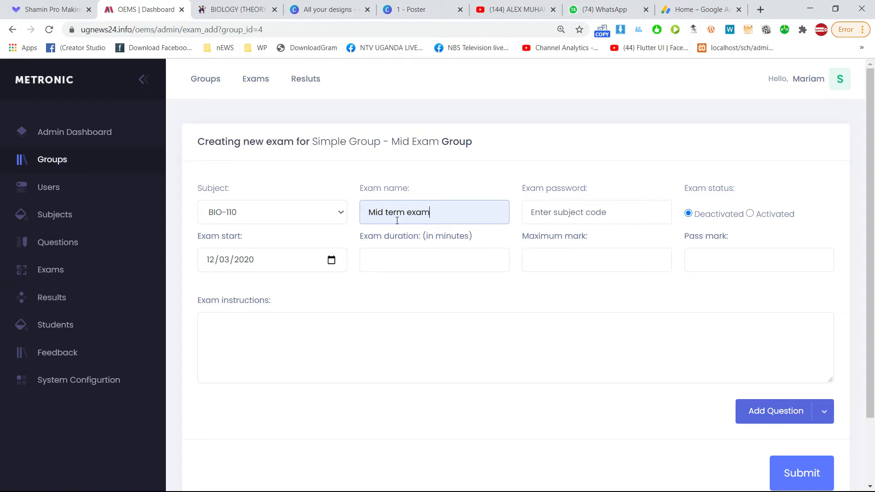
pyautogui.write('Bilog')
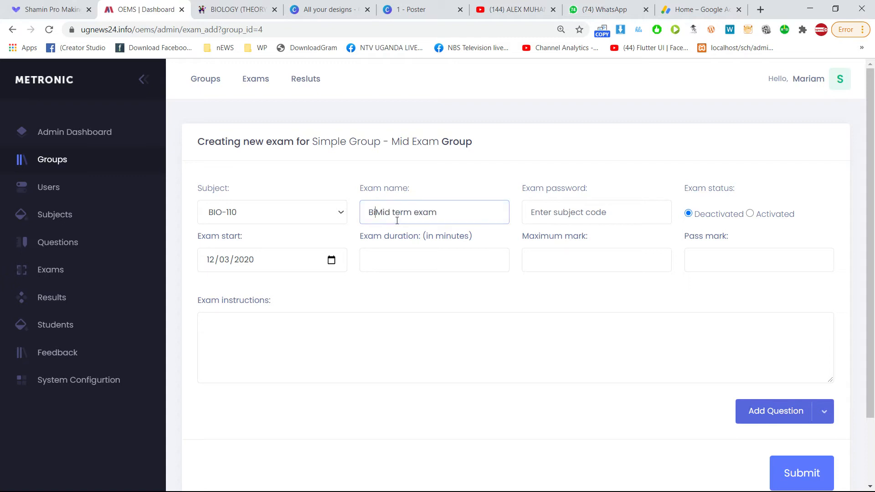
pyautogui.write('y ')
pyautogui.write('o')
pyautogui.click(475, 208)
# Fill in the exam password field.
pyautogui.click(619, 213)
pyautogui.click(605, 240)
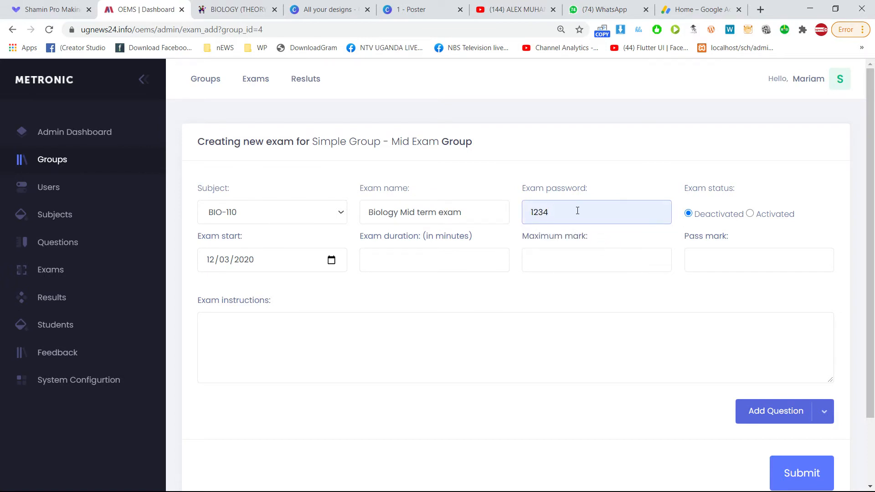
pyautogui.moveTo(571, 210); pyautogui.dragTo(522, 216)
# Toggle the exam status, leaving it Deactivated, and check the start-date calendar.
pyautogui.click(775, 214)
pyautogui.click(717, 217)
pyautogui.click(764, 216)
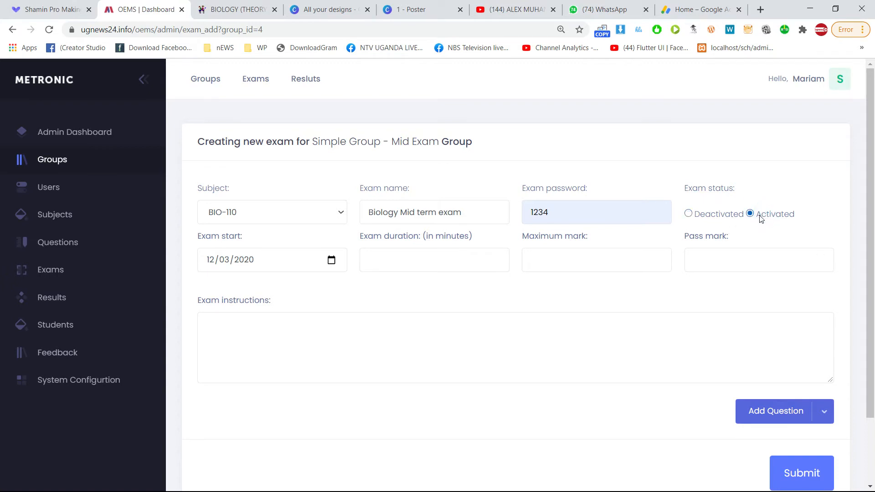
pyautogui.click(715, 216)
pyautogui.click(793, 212)
pyautogui.click(332, 261)
pyautogui.click(333, 261)
pyautogui.click(333, 261)
pyautogui.click(332, 261)
pyautogui.click(332, 261)
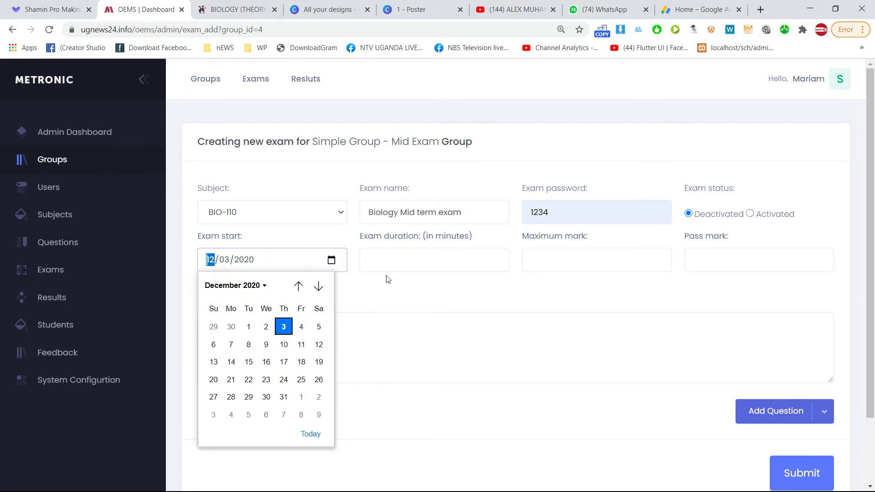
# Enter exam duration 60 minutes, maximum mark 100 and pass mark 45.
pyautogui.click(404, 268)
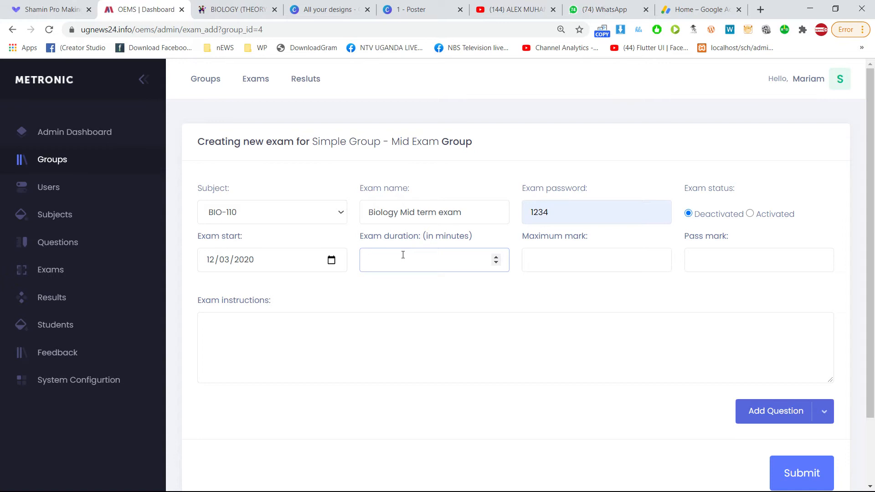
pyautogui.write('60')
pyautogui.click(576, 259)
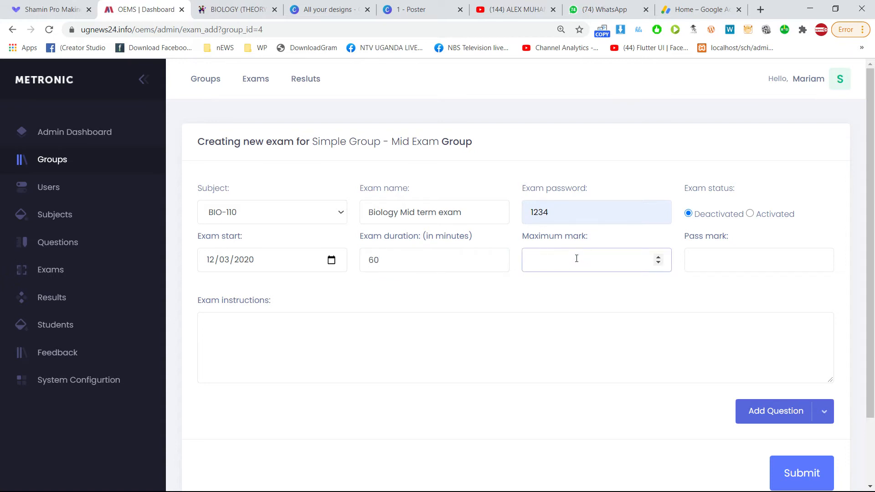
pyautogui.write('100')
pyautogui.press('Tab')
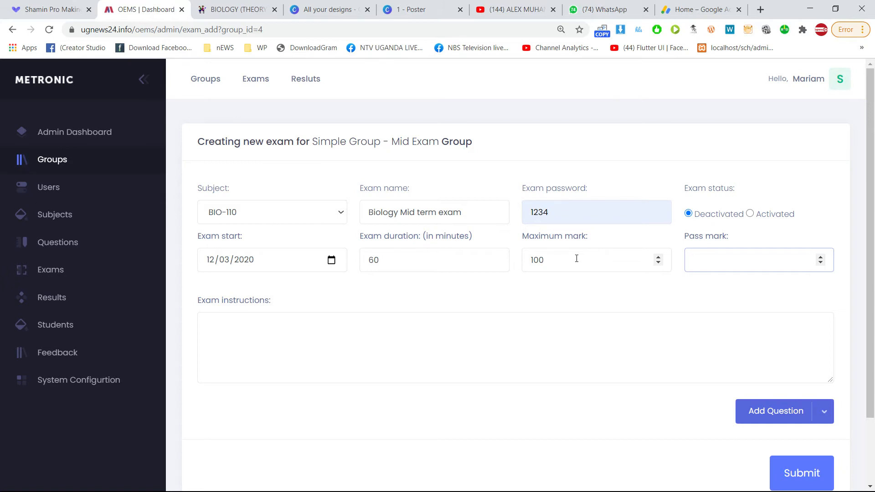
pyautogui.write('40')
pyautogui.press('BackSpace')
pyautogui.write('5')
# Write 'Details about this exams' as the exam instructions.
pyautogui.click(319, 323)
pyautogui.write('Details about this exams')
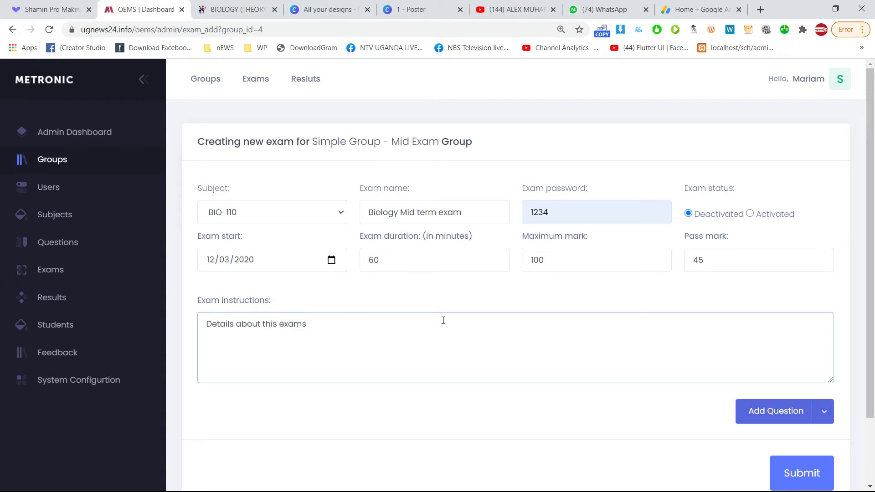
pyautogui.scroll(-2, 768, 418)
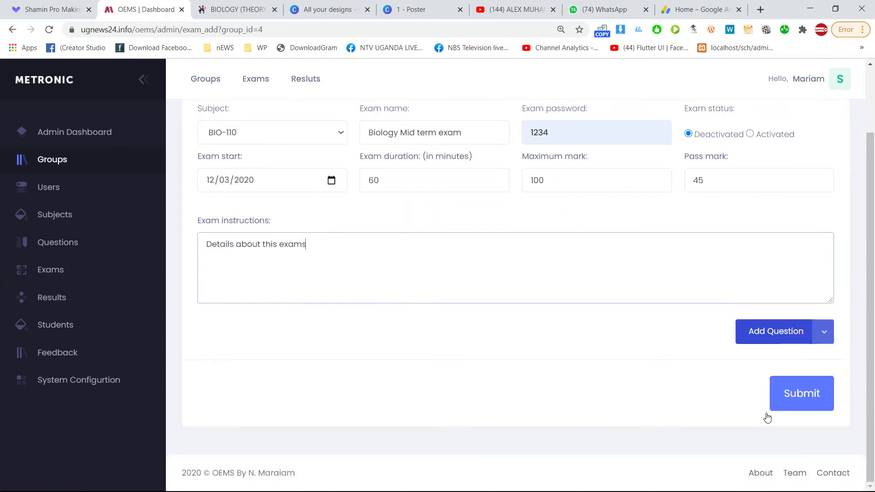
# Submit the exam and point out the success message and Updating heading.
pyautogui.click(804, 395)
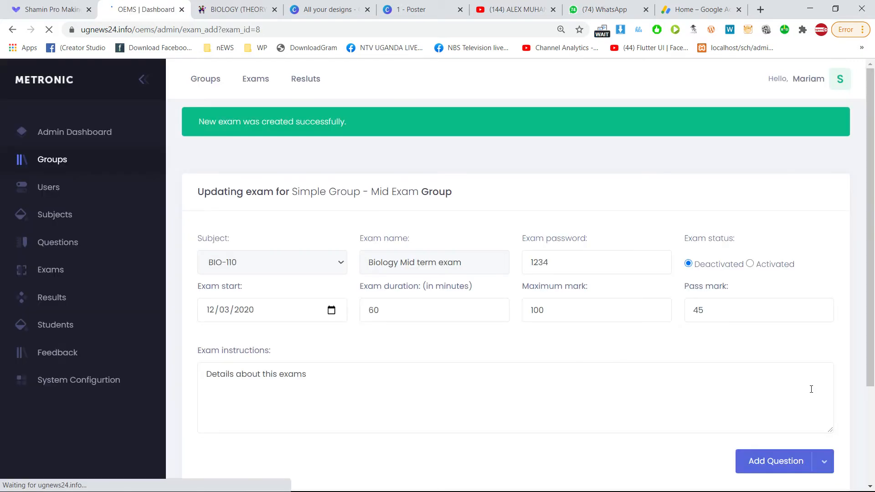
pyautogui.moveTo(210, 122); pyautogui.dragTo(340, 123)
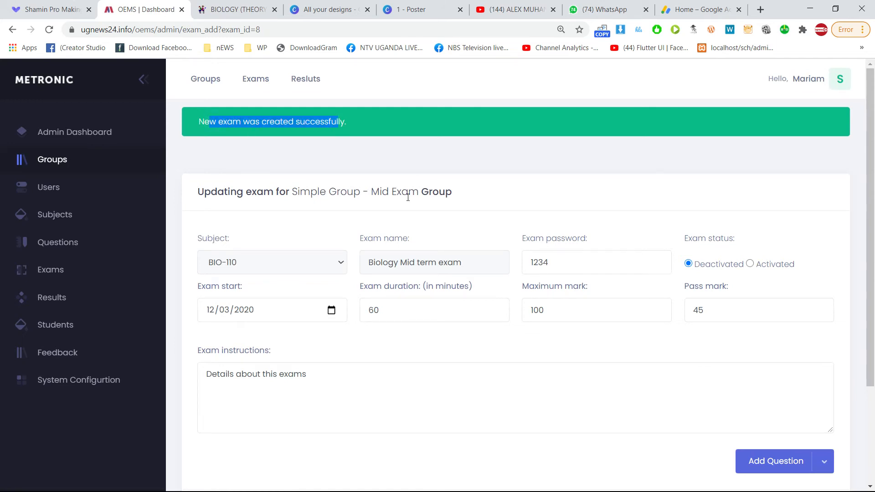
pyautogui.scroll(-3, 766, 400)
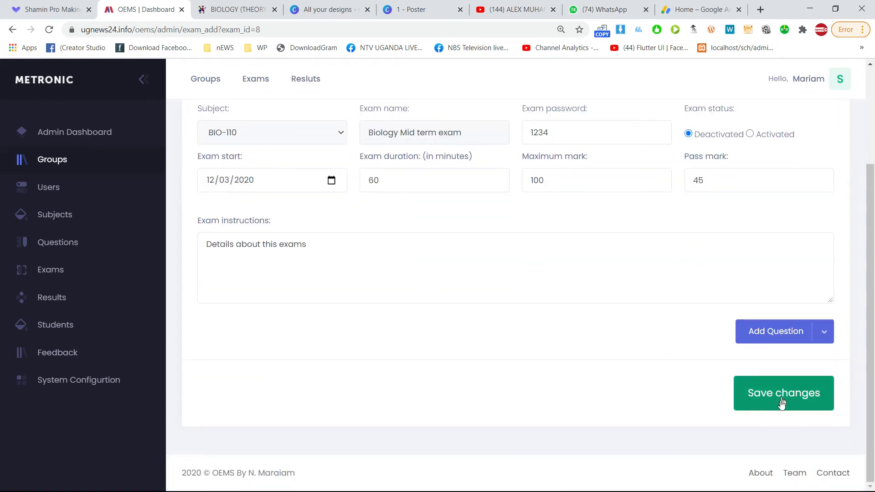
pyautogui.scroll(3, 567, 344)
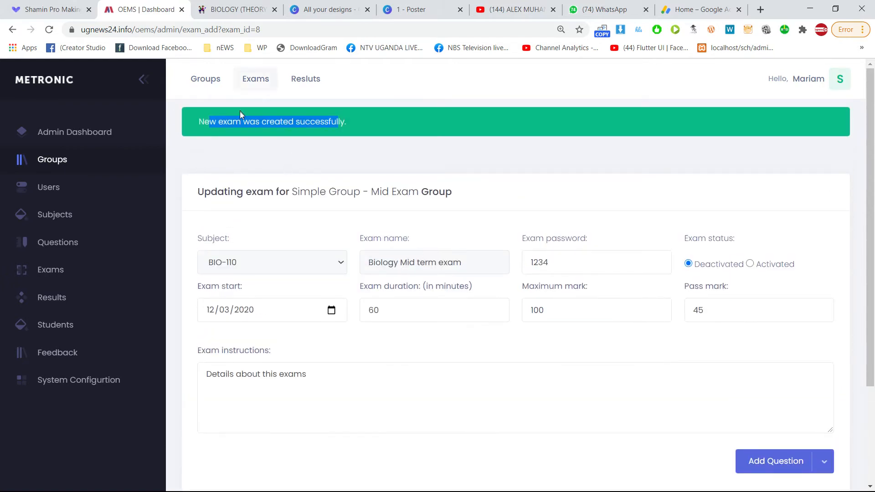
pyautogui.click(252, 128)
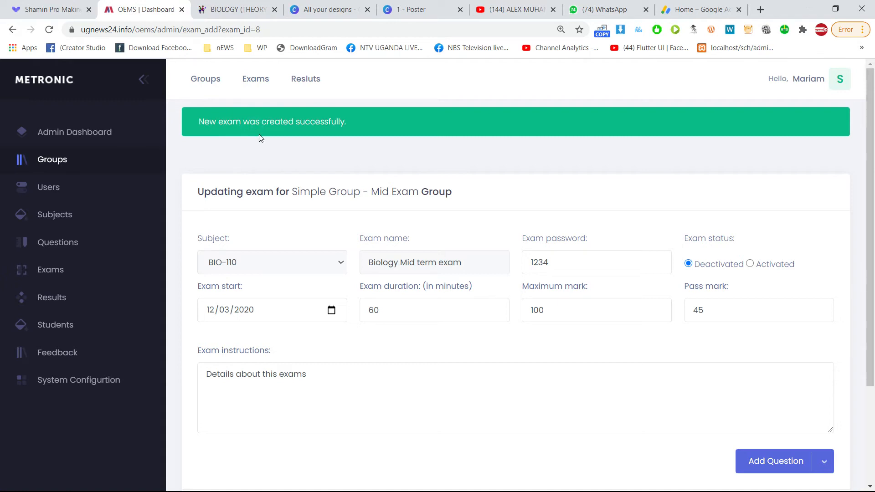
pyautogui.moveTo(198, 193); pyautogui.dragTo(287, 193)
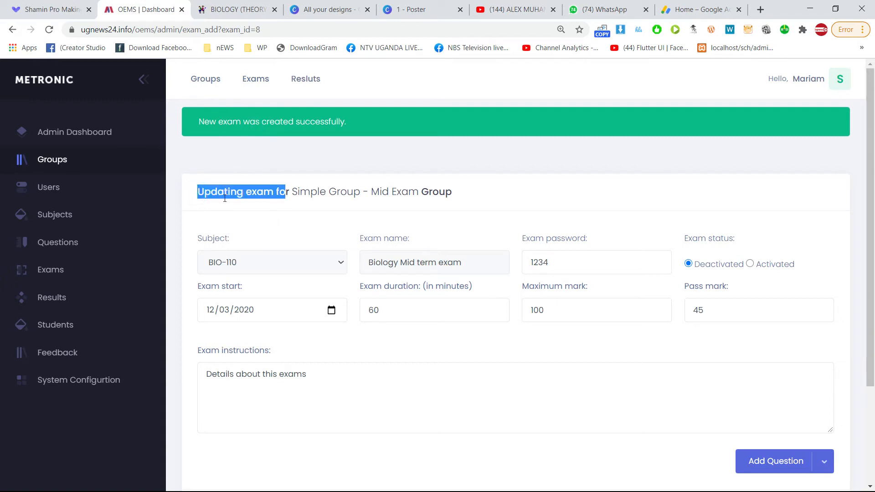
pyautogui.moveTo(225, 198); pyautogui.dragTo(245, 194)
pyautogui.click(235, 256)
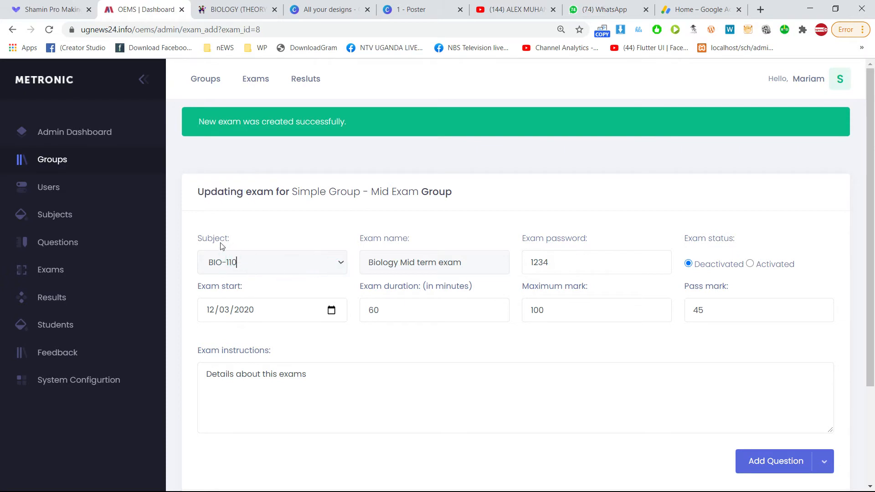
# Review the saved name, password, duration and mark fields, leaving status Deactivated.
pyautogui.doubleClick(427, 263)
pyautogui.click(373, 241)
pyautogui.moveTo(418, 265); pyautogui.dragTo(426, 266)
pyautogui.click(275, 259)
pyautogui.click(431, 264)
pyautogui.click(758, 269)
pyautogui.click(714, 270)
pyautogui.click(767, 270)
pyautogui.click(720, 273)
pyautogui.click(578, 261)
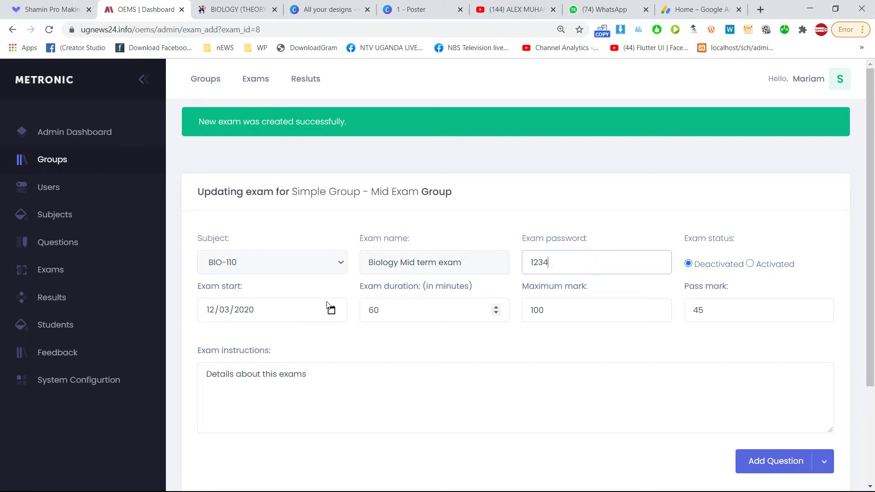
pyautogui.click(390, 313)
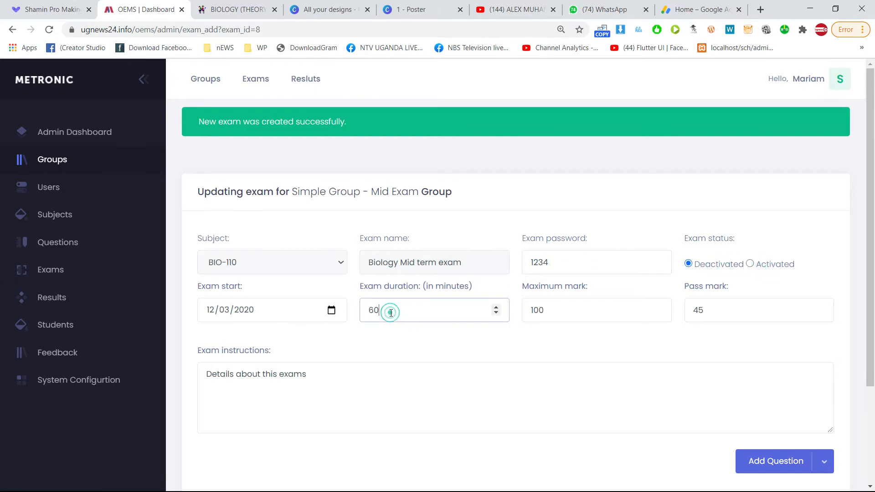
pyautogui.click(585, 313)
pyautogui.click(719, 318)
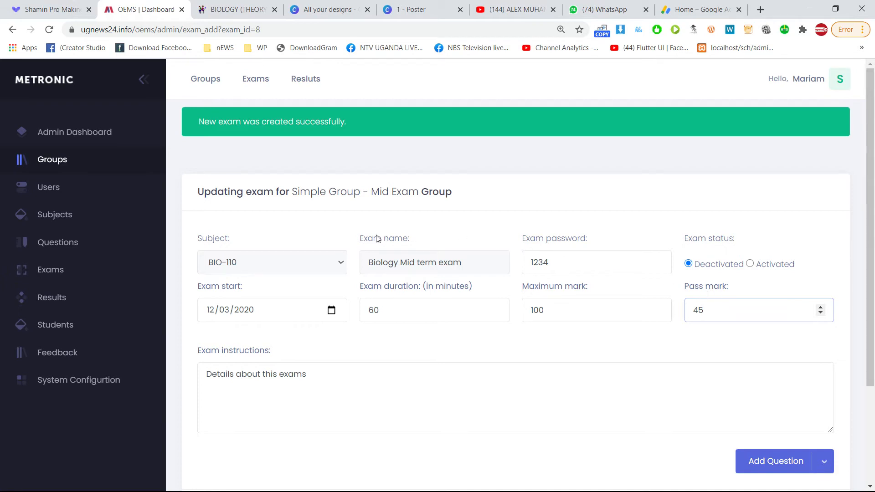
# Append trailing dots so the instructions read 'Details about this exams...'.
pyautogui.doubleClick(204, 242)
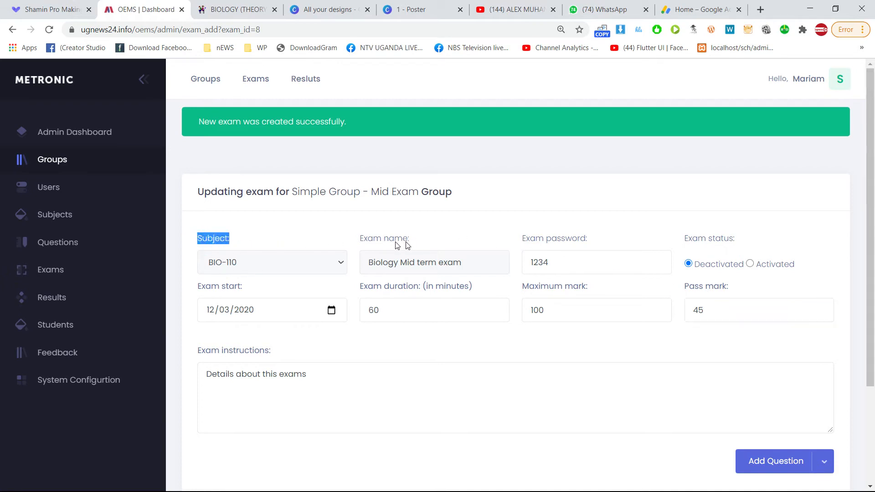
pyautogui.moveTo(372, 239); pyautogui.dragTo(402, 240)
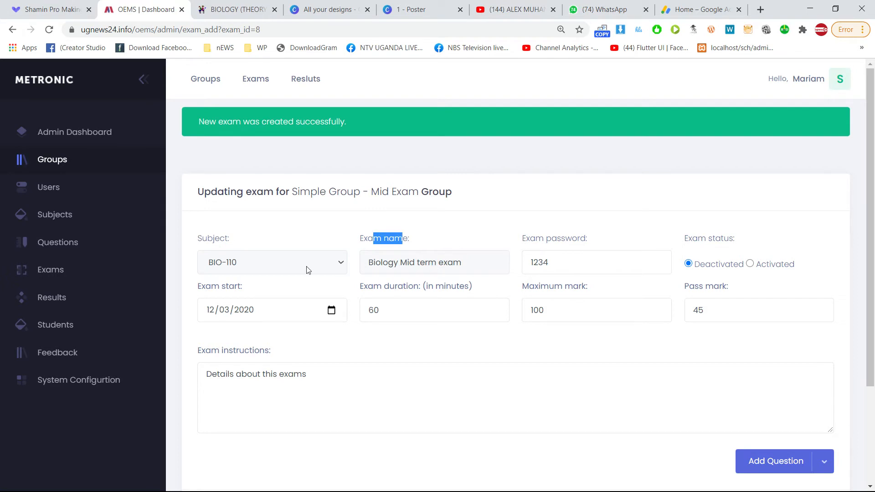
pyautogui.click(349, 385)
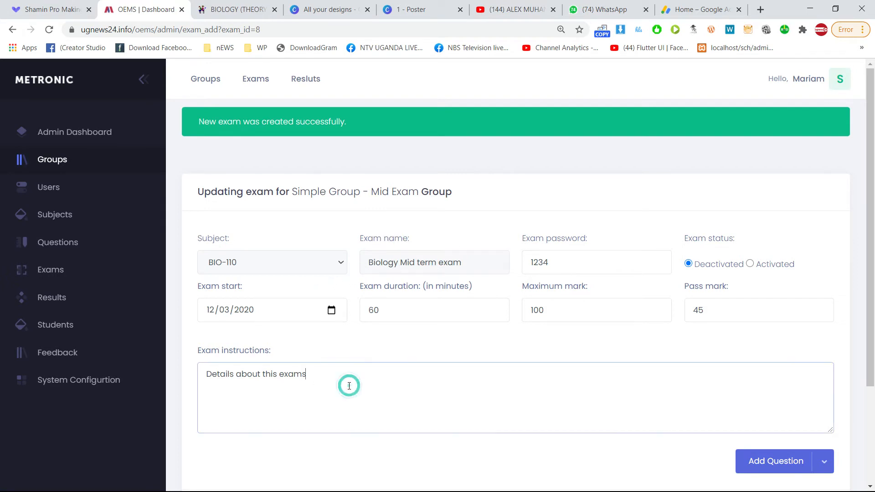
pyautogui.tripleClick(329, 381)
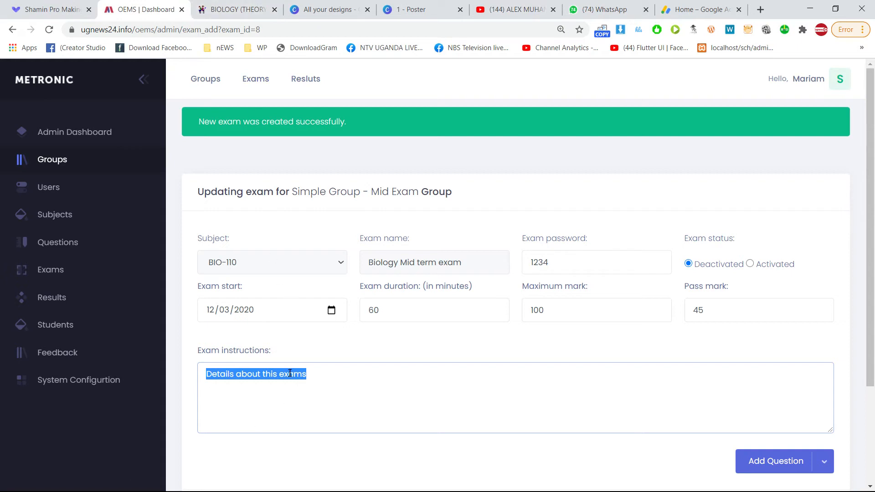
pyautogui.click(338, 381)
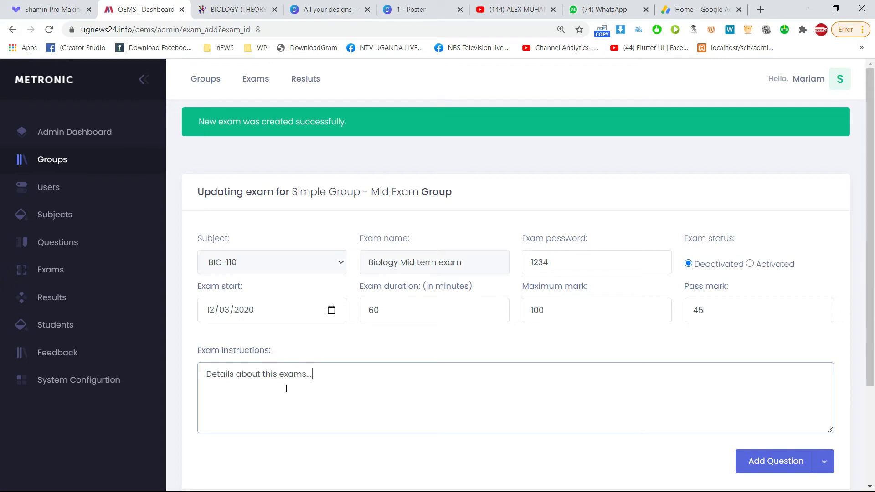
pyautogui.scroll(-1, 319, 365)
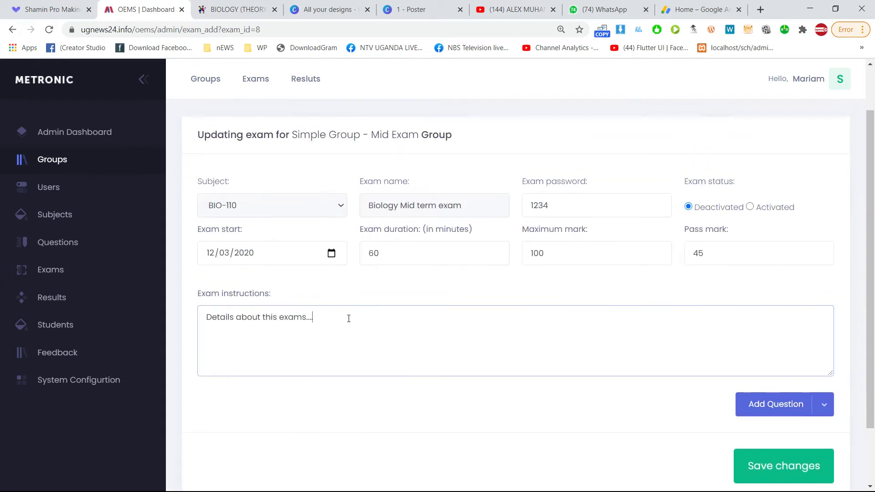
# Save the exam update with instructions 'Details about this exams....'.
pyautogui.click(784, 466)
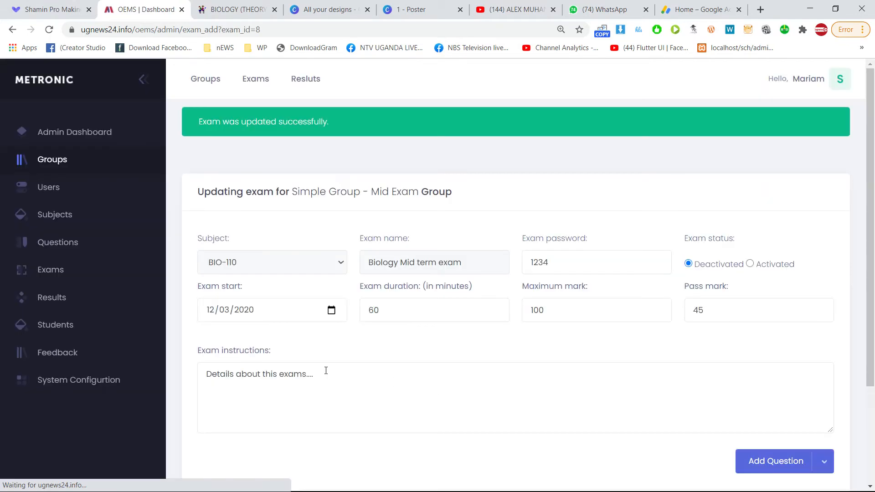
pyautogui.click(296, 378)
pyautogui.doubleClick(332, 375)
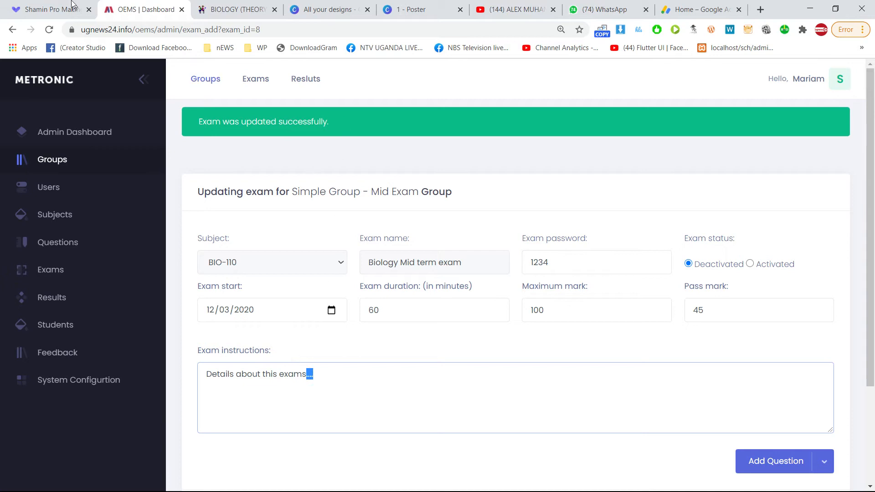
# Reload the exam page and list the objective, structured and file upload question types.
pyautogui.click(49, 30)
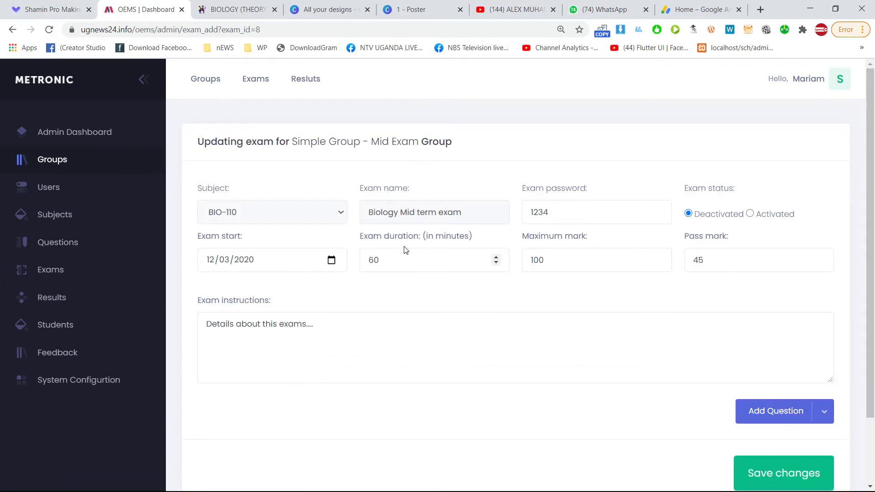
pyautogui.scroll(-3, 480, 250)
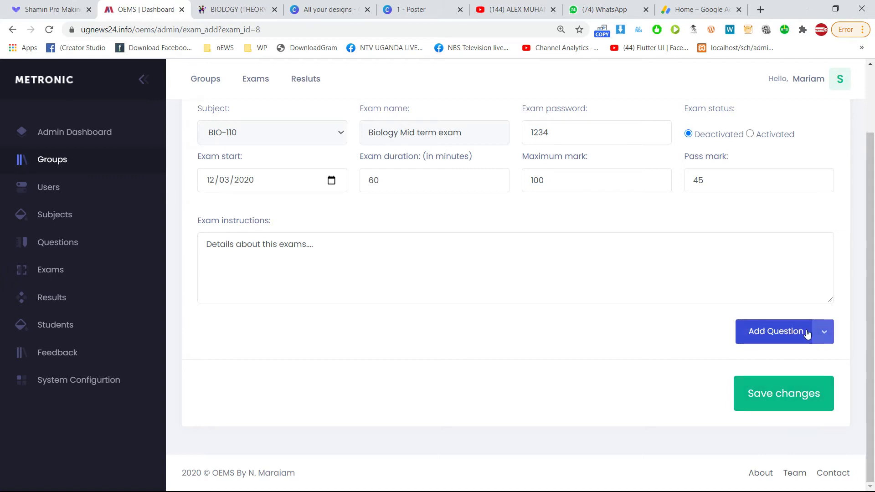
pyautogui.click(823, 335)
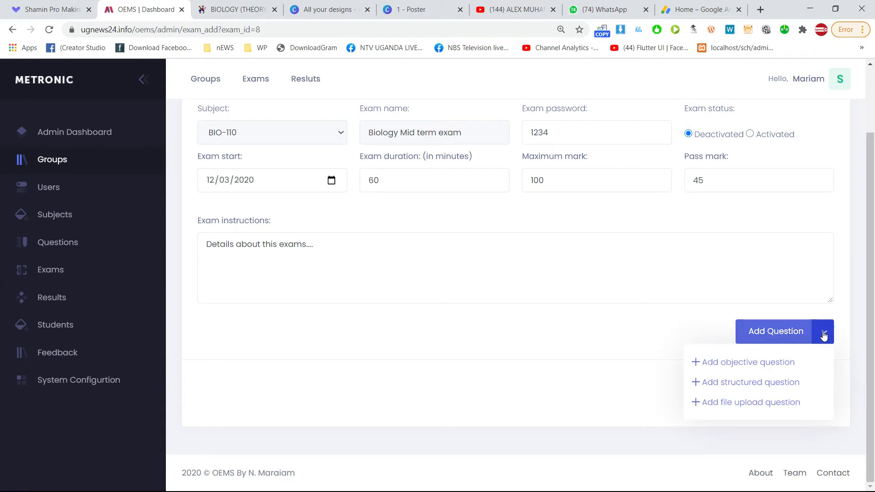
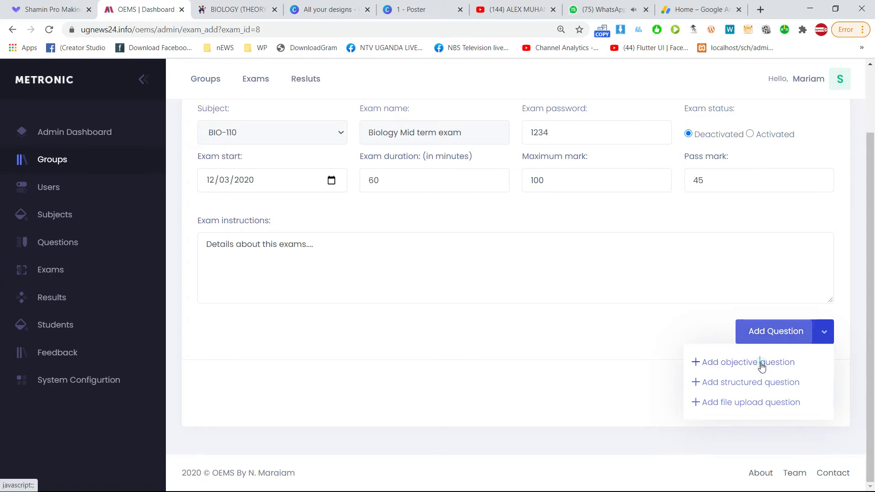
# Start a new objective question for the Biology Mid term exam and focus its Question body.
pyautogui.click(761, 365)
pyautogui.click(347, 147)
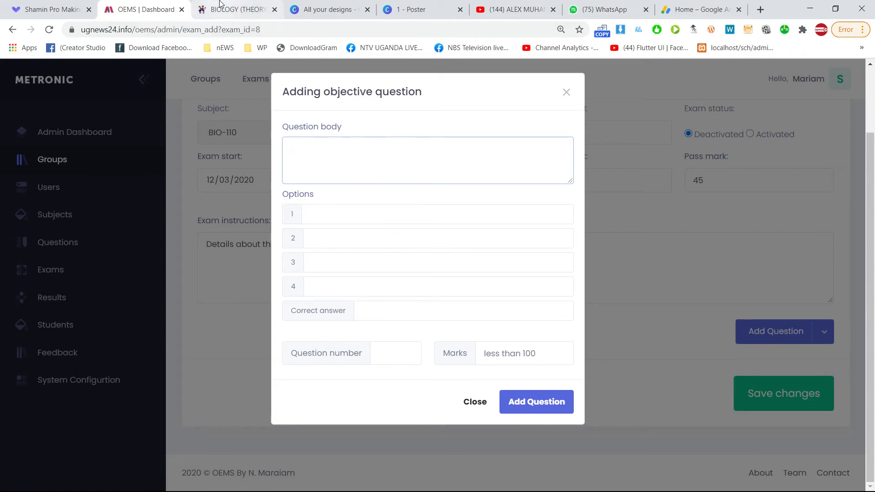
# Find question 3 on the RevisNow Biology (Theory) paper and select its DNA cytosine wording.
pyautogui.click(237, 9)
pyautogui.scroll(-3, 319, 235)
pyautogui.scroll(-1, 319, 237)
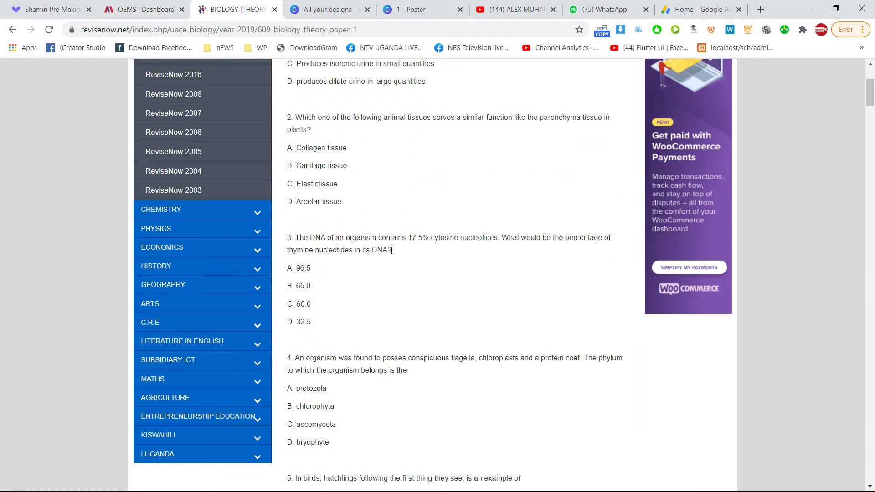
pyautogui.moveTo(397, 252); pyautogui.dragTo(330, 246)
pyautogui.click(295, 237)
pyautogui.click(375, 251)
pyautogui.click(49, 30)
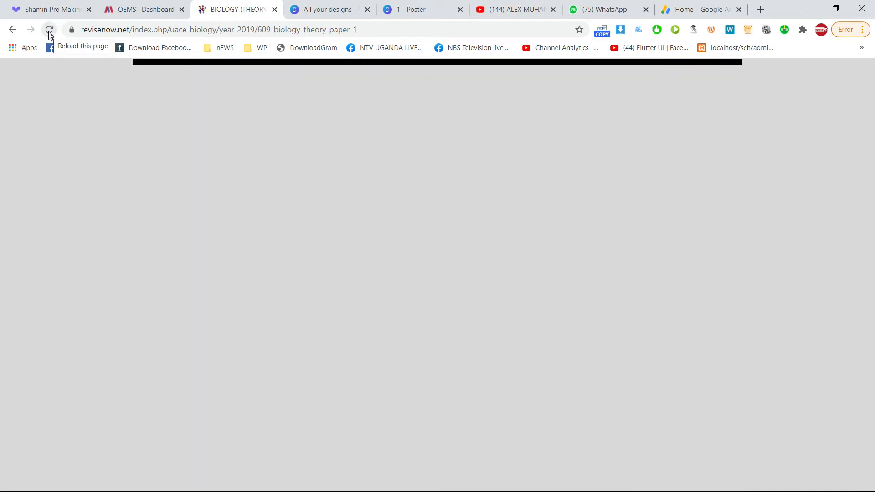
pyautogui.click(49, 31)
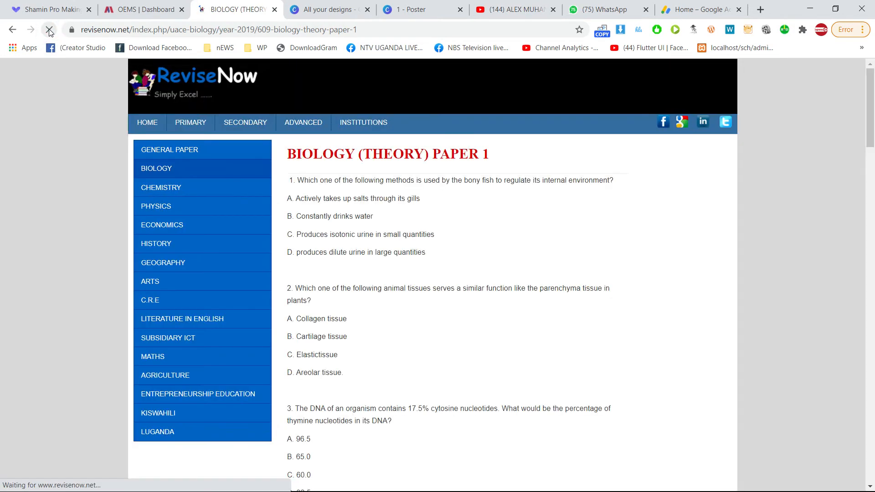
pyautogui.click(49, 31)
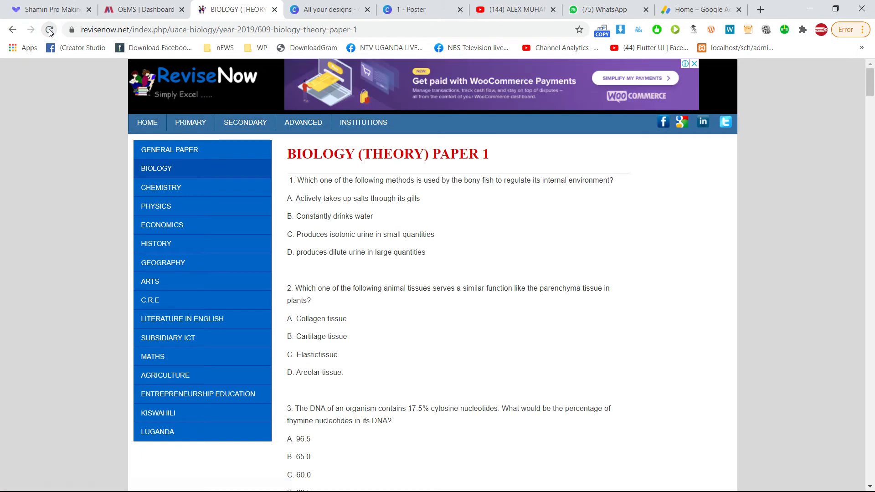
pyautogui.moveTo(331, 279); pyautogui.dragTo(348, 319)
pyautogui.click(357, 322)
pyautogui.scroll(-3, 371, 309)
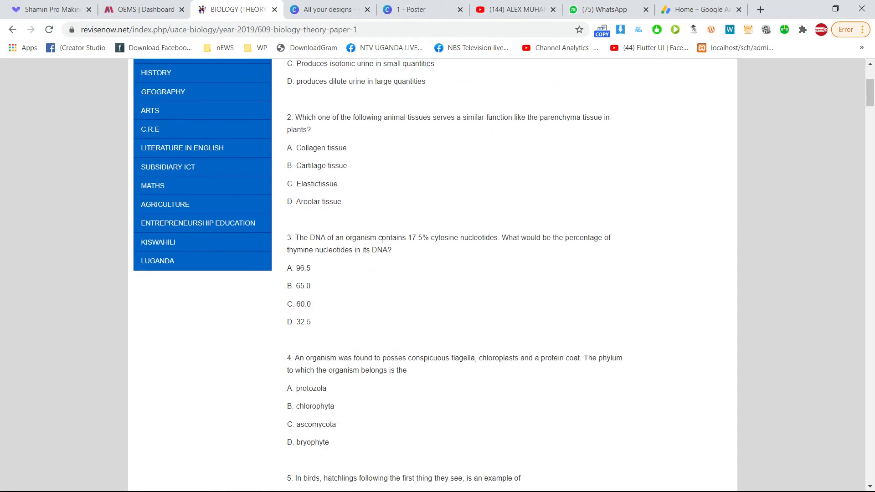
pyautogui.moveTo(395, 254); pyautogui.dragTo(295, 239)
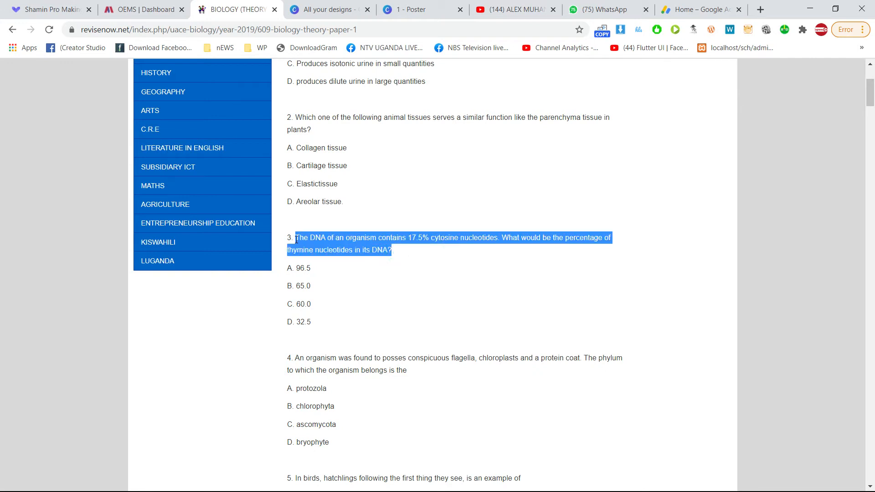
pyautogui.click(121, 6)
pyautogui.click(348, 170)
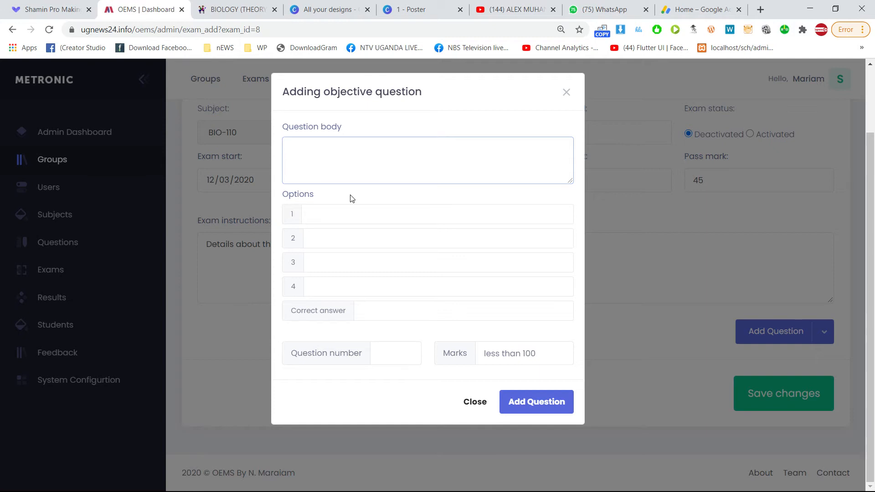
# Copy question 3's cytosine and thymine wording and paste it into the OEMS question body.
pyautogui.click(241, 7)
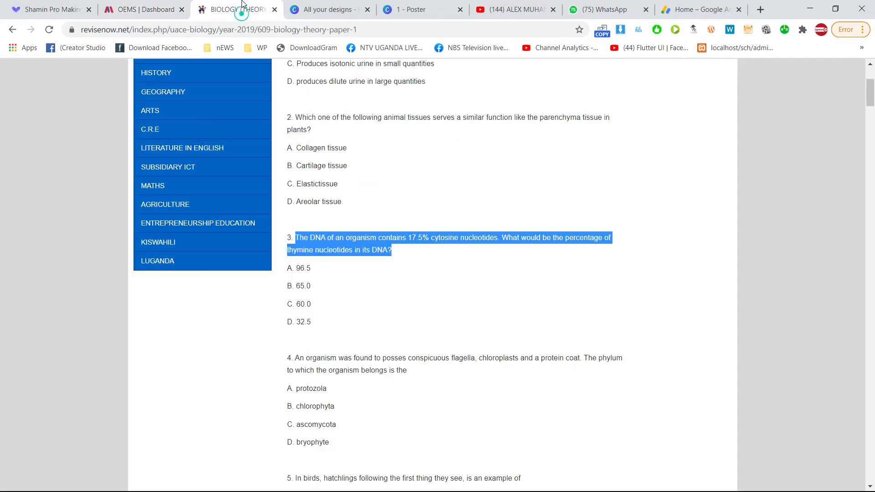
pyautogui.click(382, 232)
pyautogui.moveTo(399, 257); pyautogui.dragTo(295, 238)
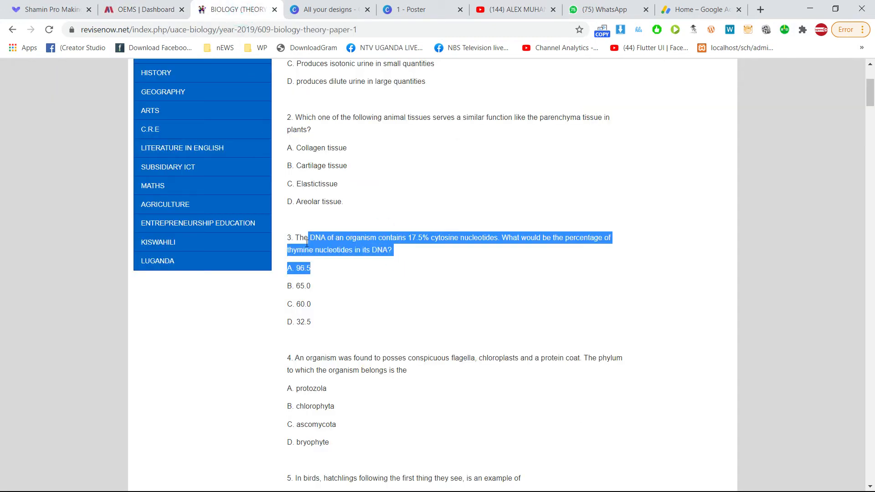
pyautogui.click(297, 238)
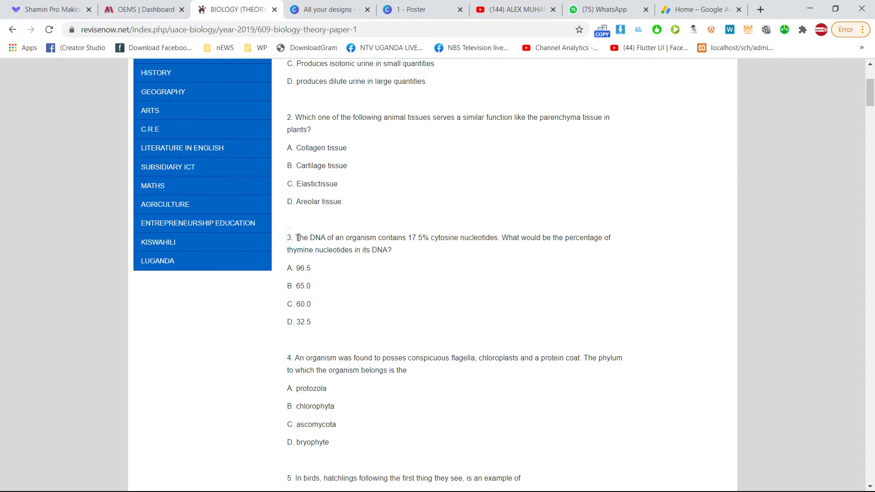
pyautogui.moveTo(299, 237)
pyautogui.mouseDown()
pyautogui.moveTo(345, 238)
pyautogui.moveTo(297, 237)
pyautogui.mouseUp()
pyautogui.hotkey('ctrl', 'c')
pyautogui.click(382, 251)
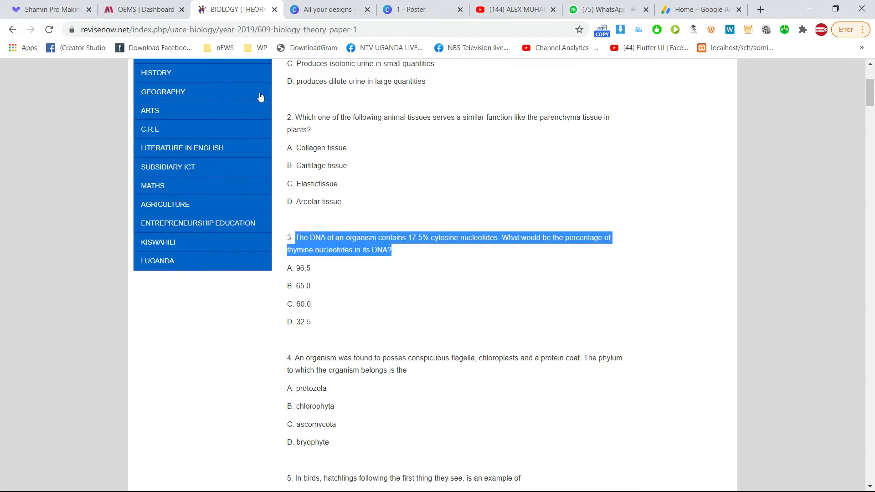
pyautogui.click(141, 9)
pyautogui.hotkey('ctrl', 'v')
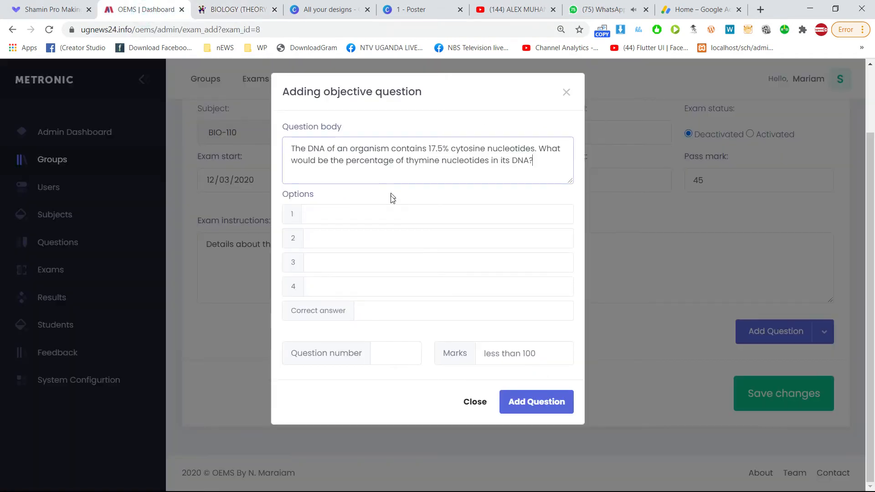
# Copy answer choices 96.5 and 65.0 from the past paper into Options 1 and 2.
pyautogui.click(347, 220)
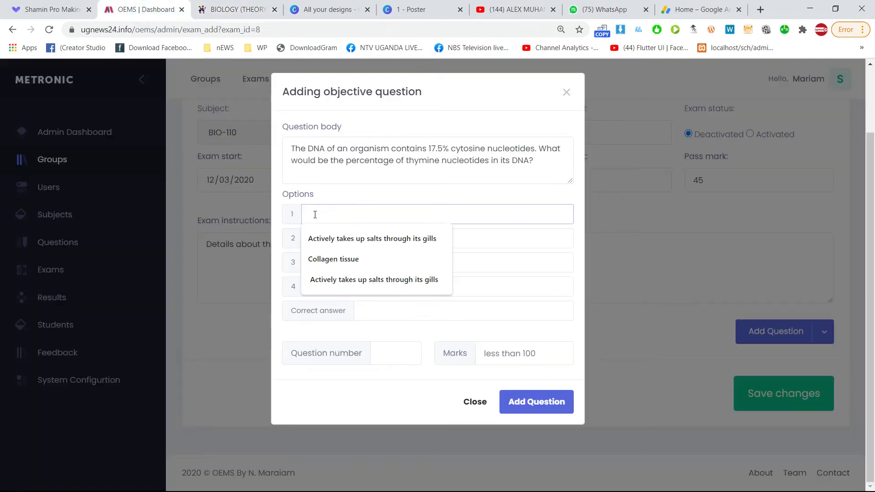
pyautogui.click(215, 5)
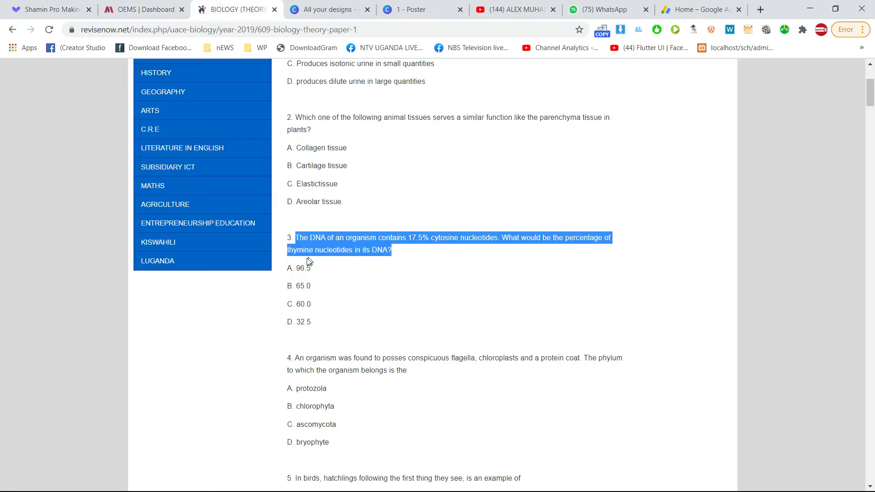
pyautogui.click(297, 269)
pyautogui.doubleClick(297, 269)
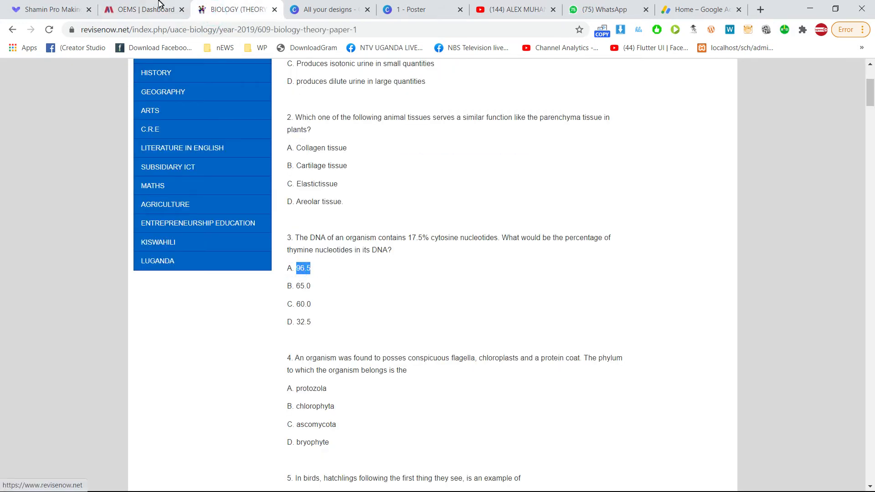
pyautogui.click(139, 9)
pyautogui.write('96.5')
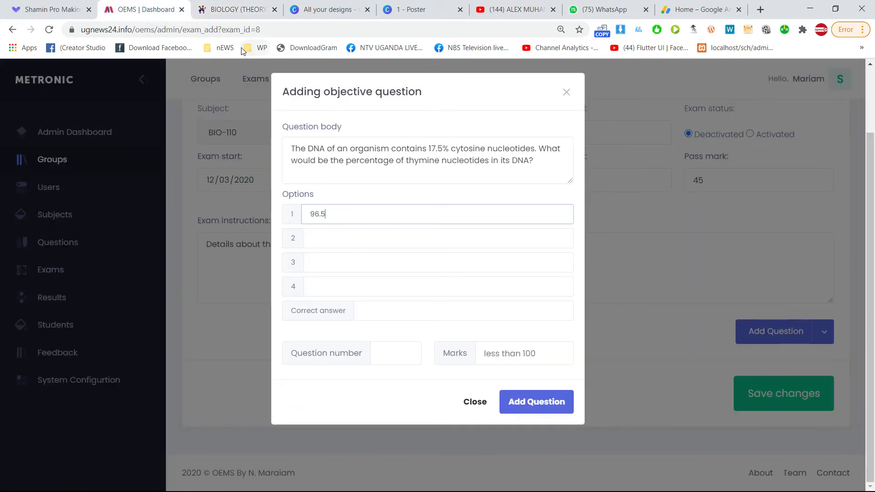
pyautogui.click(207, 9)
pyautogui.doubleClick(302, 286)
pyautogui.hotkey('ctrl', 'c')
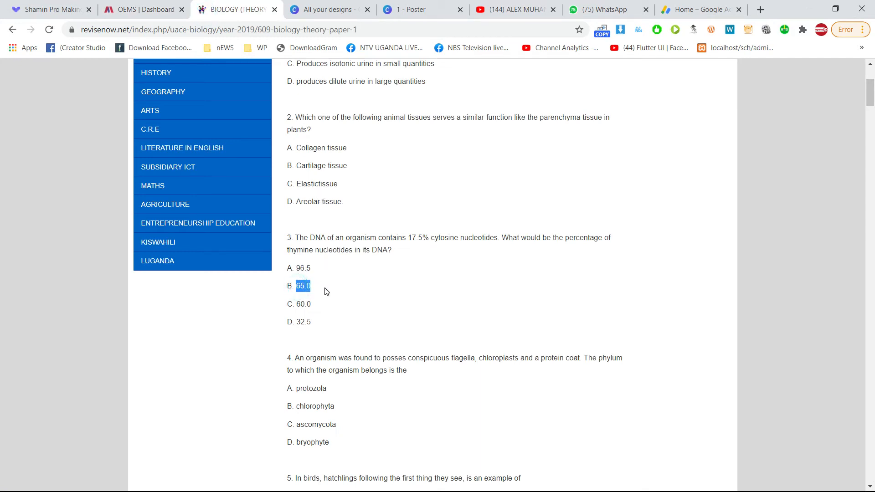
pyautogui.click(132, 9)
pyautogui.click(346, 239)
pyautogui.hotkey('ctrl', 'v')
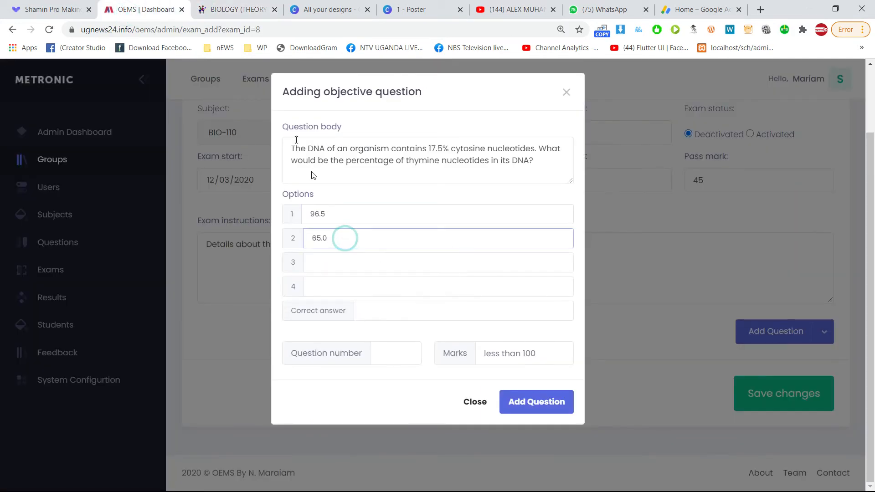
# Copy answer choices 60.0 and 32.5 into Options 3 and 4.
pyautogui.click(230, 10)
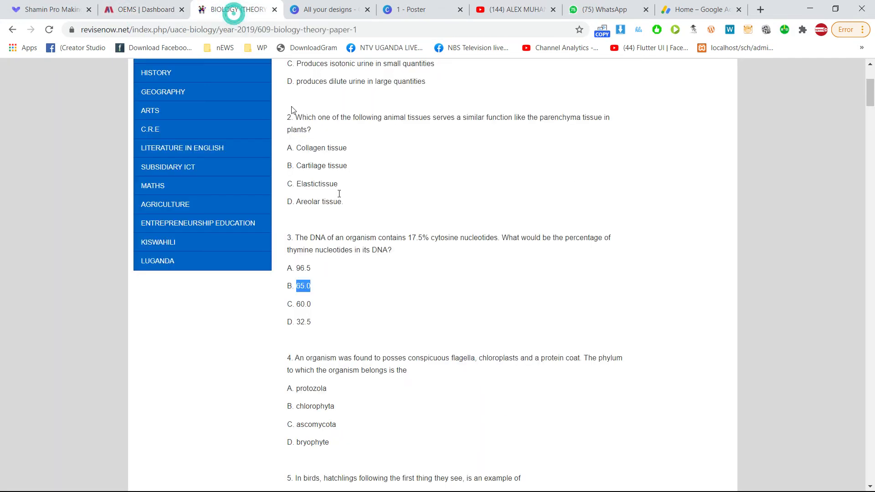
pyautogui.doubleClick(303, 304)
pyautogui.hotkey('ctrl', 'c')
pyautogui.click(163, 11)
pyautogui.click(342, 266)
pyautogui.hotkey('ctrl', 'v')
pyautogui.click(222, 11)
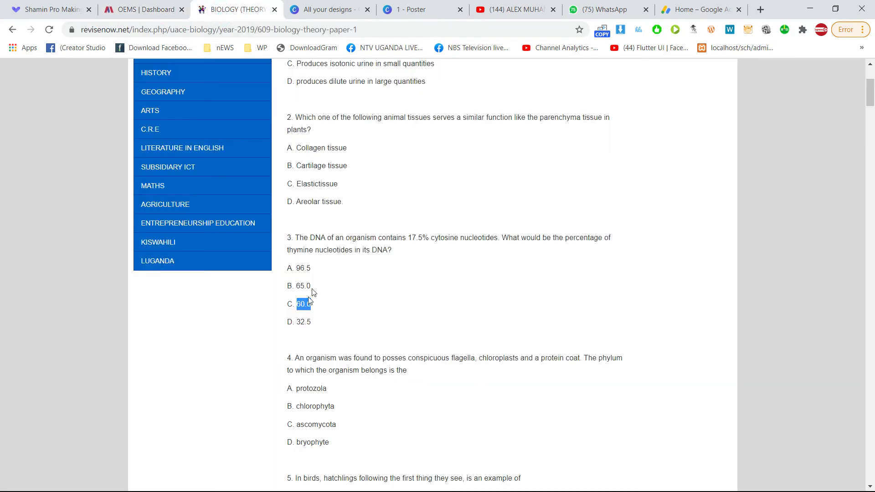
pyautogui.doubleClick(303, 322)
pyautogui.hotkey('ctrl', 'c')
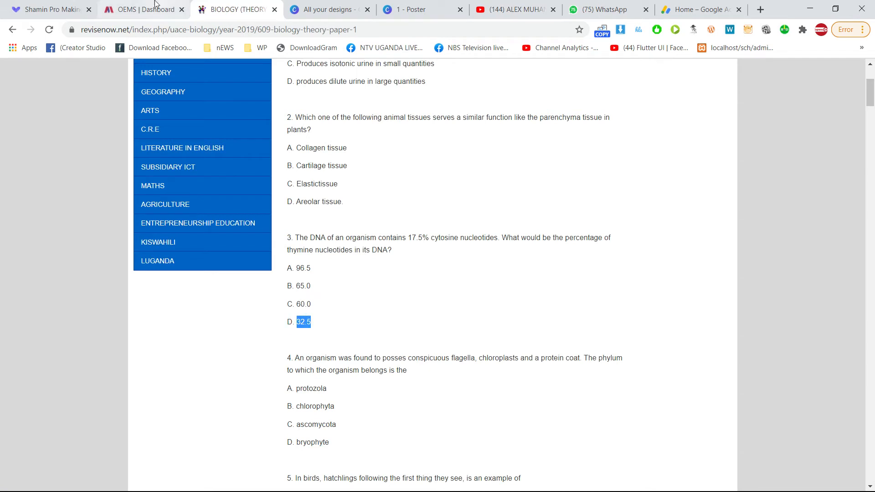
pyautogui.click(147, 11)
pyautogui.click(346, 283)
pyautogui.hotkey('ctrl', 'v')
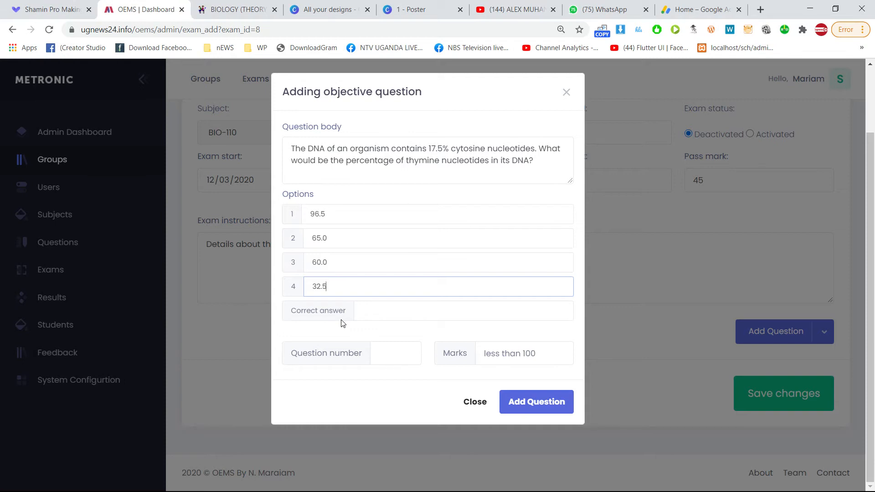
# Set correct answer 3, question number 1 and 10 marks, then add the DNA question.
pyautogui.click(381, 313)
pyautogui.write('3')
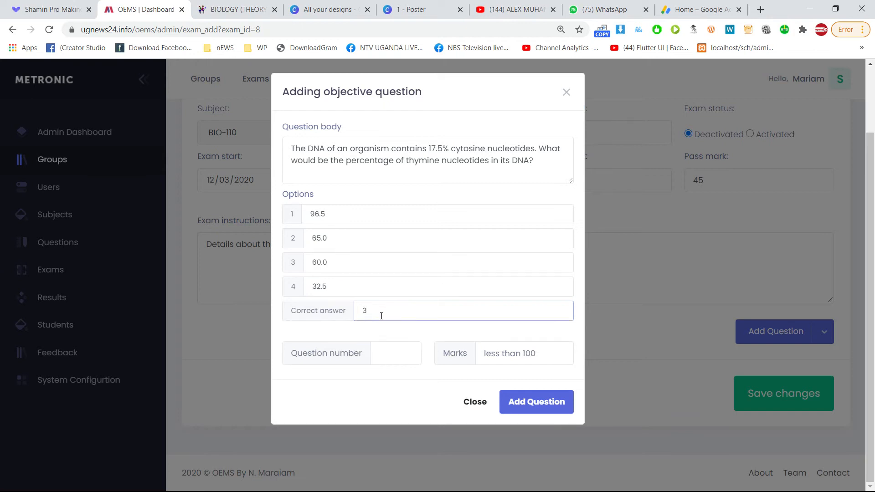
pyautogui.click(390, 353)
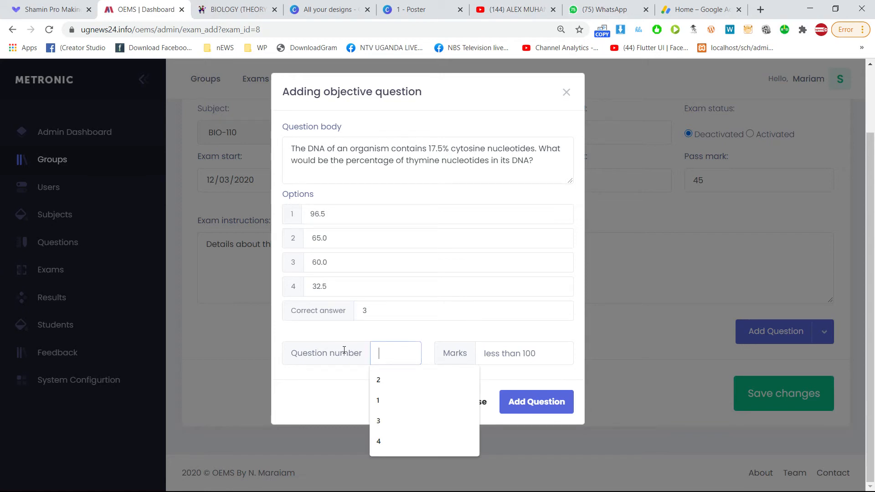
pyautogui.click(230, 10)
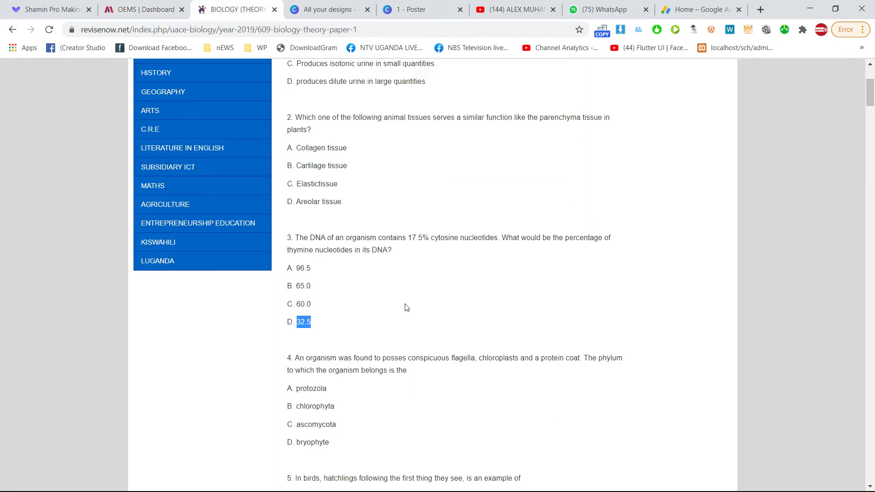
pyautogui.click(126, 5)
pyautogui.write('1')
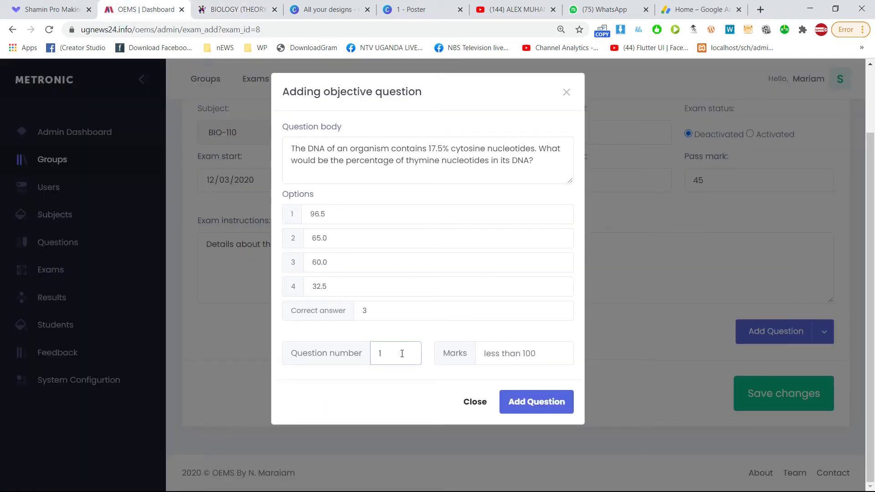
pyautogui.write('.a')
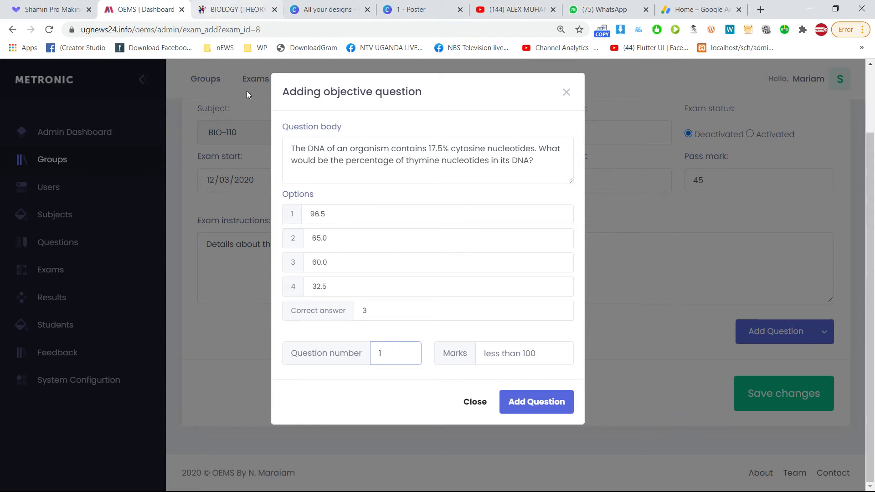
pyautogui.click(510, 352)
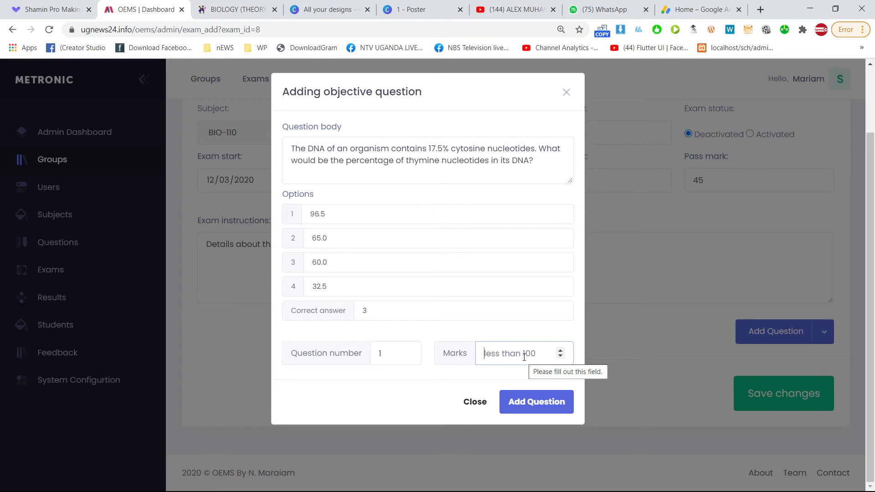
pyautogui.click(540, 349)
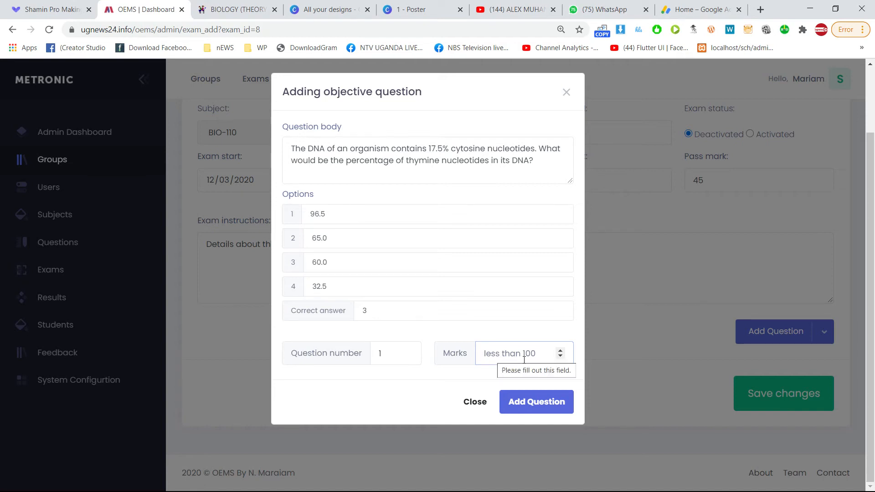
pyautogui.write('10')
pyautogui.click(520, 404)
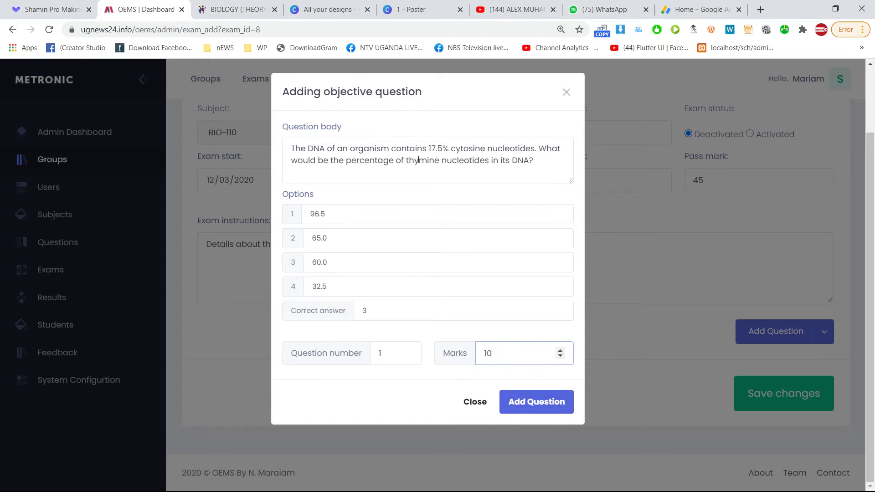
pyautogui.click(528, 410)
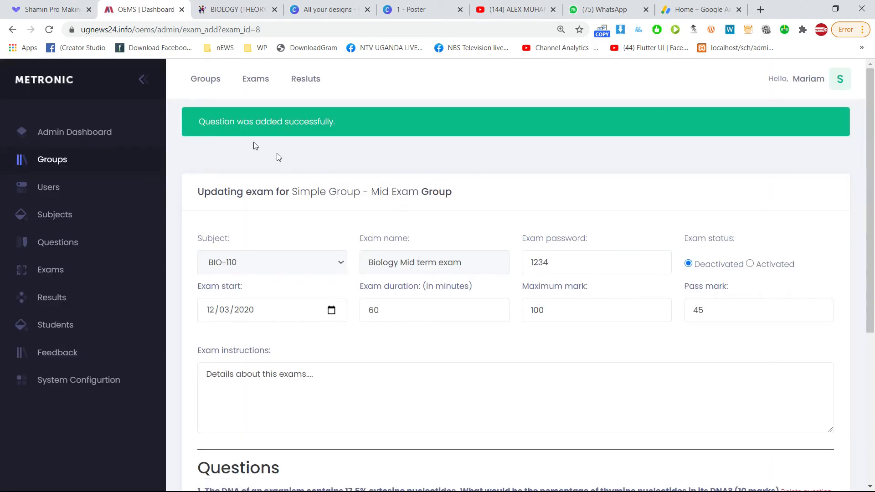
# Review the added DNA question and its options, then show the question-type choices.
pyautogui.moveTo(207, 122); pyautogui.dragTo(352, 122)
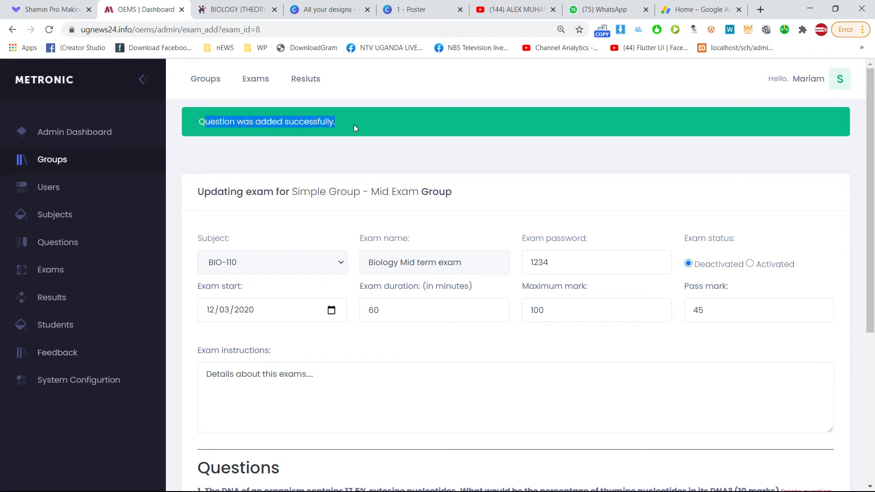
pyautogui.scroll(-5, 355, 337)
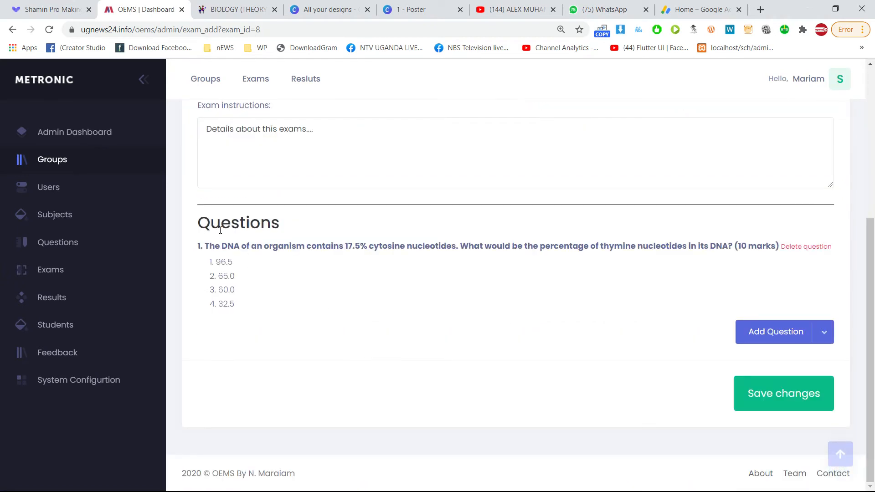
pyautogui.scroll(5, 229, 334)
pyautogui.scroll(-5, 233, 268)
pyautogui.moveTo(246, 306); pyautogui.dragTo(215, 256)
pyautogui.click(278, 288)
pyautogui.click(825, 333)
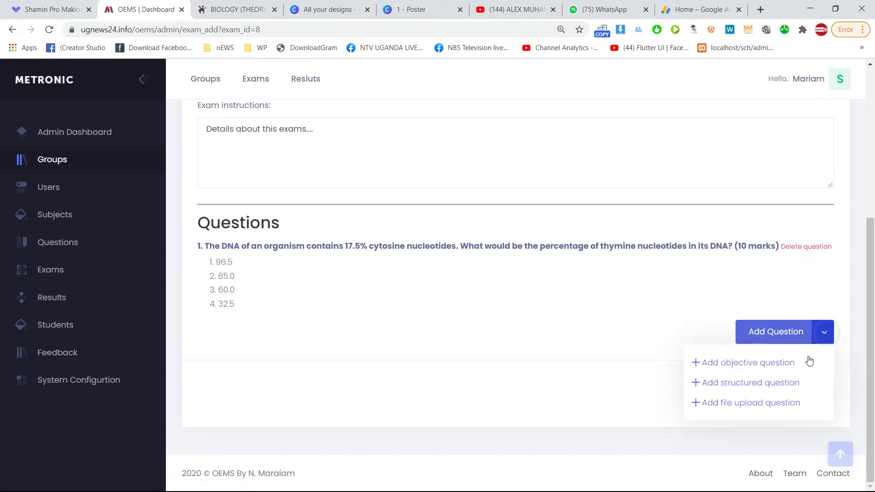
pyautogui.click(759, 365)
pyautogui.click(205, 10)
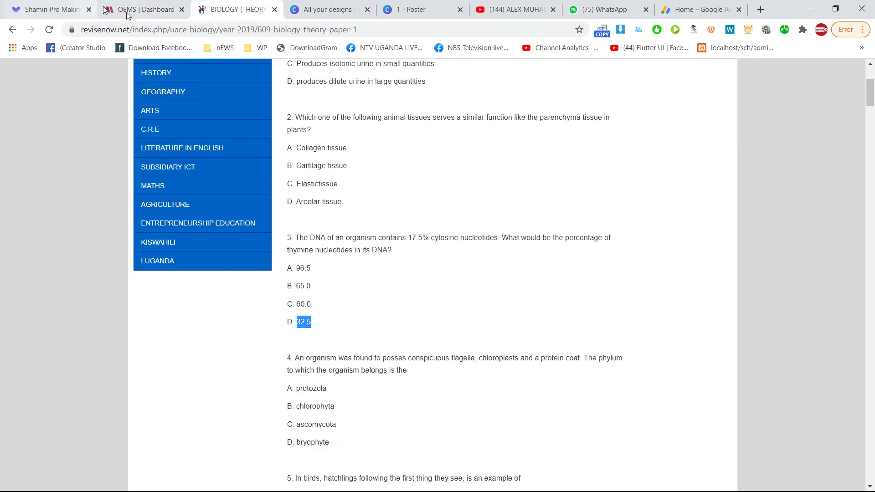
pyautogui.scroll(-3, 354, 255)
pyautogui.moveTo(418, 256); pyautogui.dragTo(299, 249)
pyautogui.hotkey('ctrl', 'c')
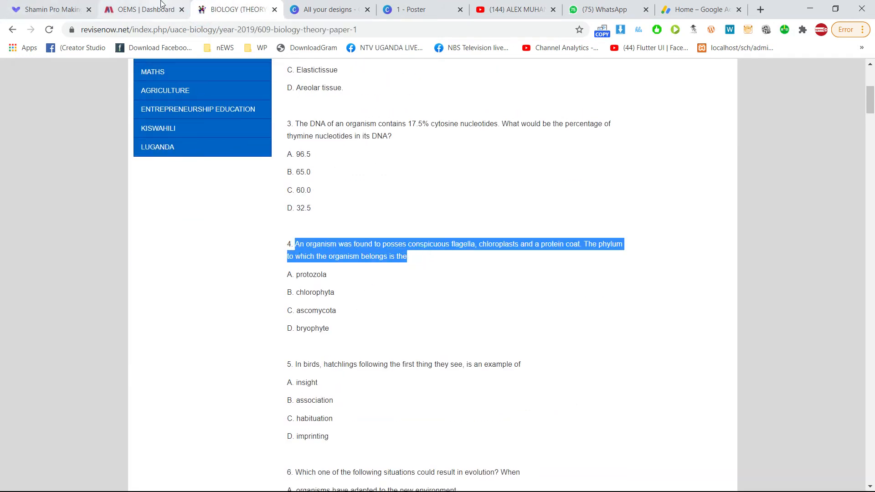
pyautogui.click(151, 9)
pyautogui.click(369, 150)
pyautogui.hotkey('ctrl', 'v')
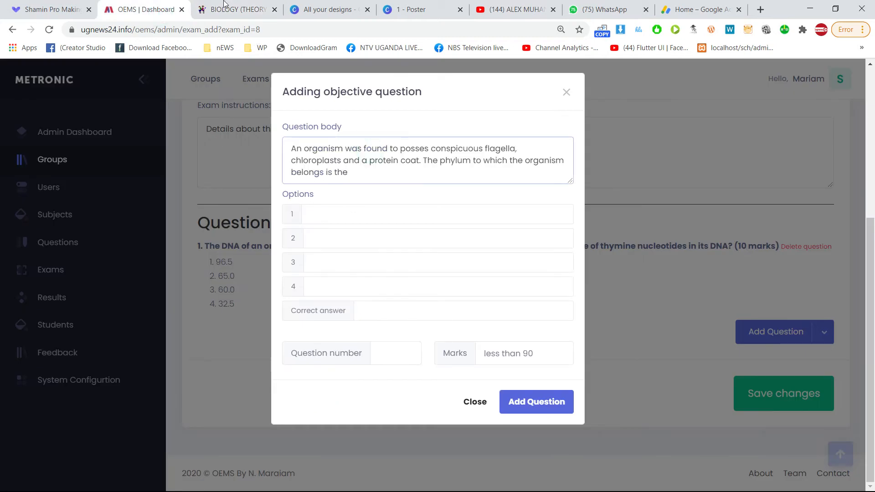
pyautogui.click(214, 10)
pyautogui.click(305, 277)
pyautogui.doubleClick(305, 275)
pyautogui.hotkey('ctrl', 'c')
pyautogui.click(151, 10)
pyautogui.click(342, 223)
pyautogui.hotkey('ctrl', 'v')
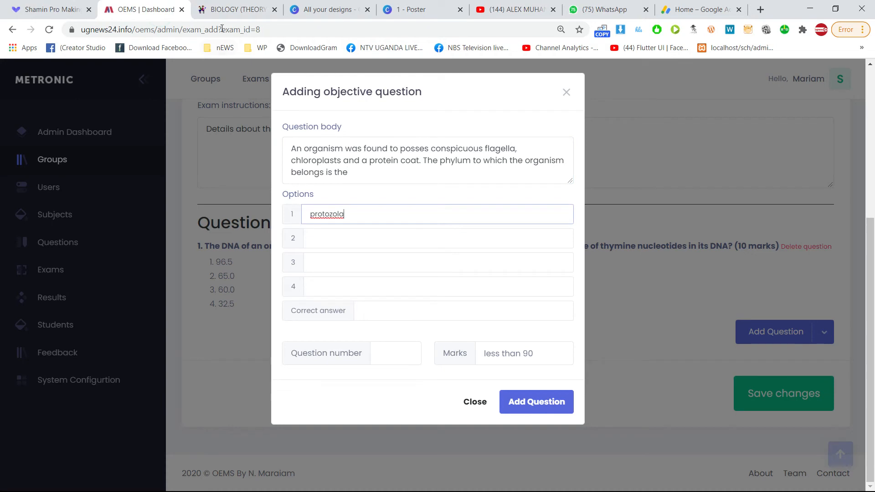
pyautogui.click(214, 10)
pyautogui.doubleClick(307, 292)
pyautogui.hotkey('ctrl', 'c')
pyautogui.click(155, 10)
pyautogui.click(327, 239)
pyautogui.hotkey('ctrl', 'v')
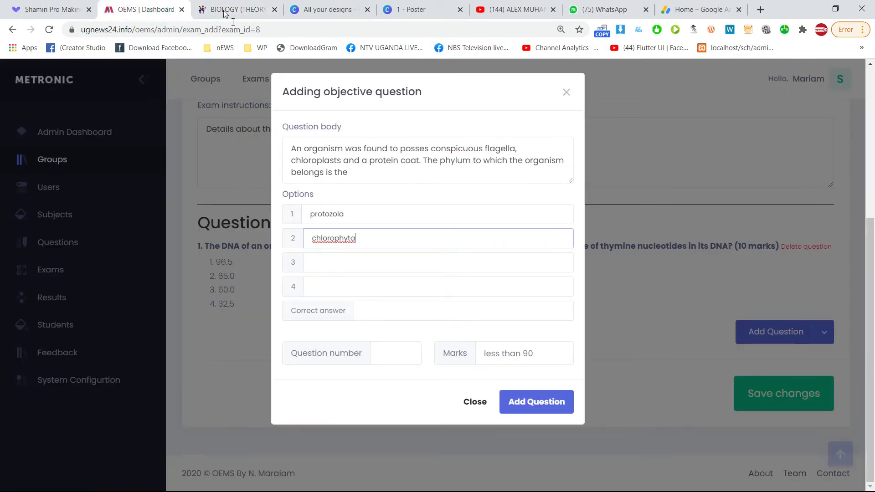
pyautogui.click(214, 10)
pyautogui.click(309, 314)
pyautogui.doubleClick(309, 314)
pyautogui.hotkey('ctrl', 'c')
pyautogui.click(155, 10)
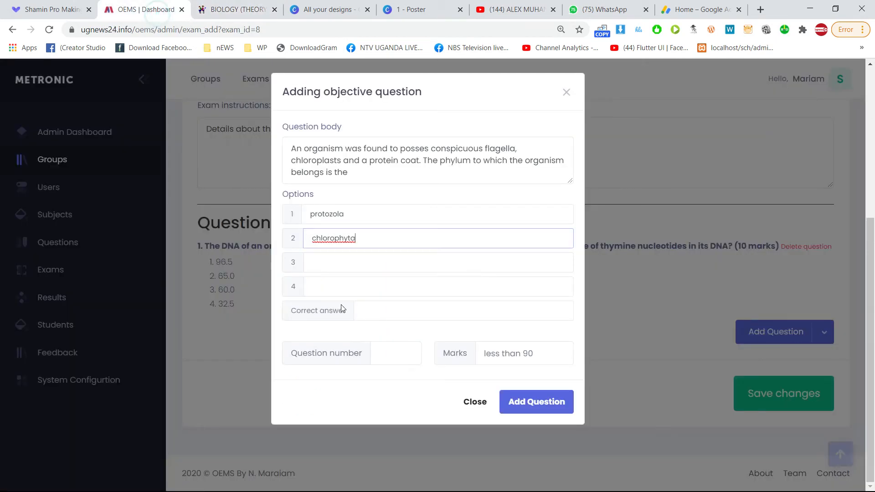
pyautogui.click(361, 262)
pyautogui.hotkey('ctrl', 'v')
pyautogui.click(217, 10)
pyautogui.click(319, 328)
pyautogui.doubleClick(319, 328)
pyautogui.hotkey('ctrl', 'c')
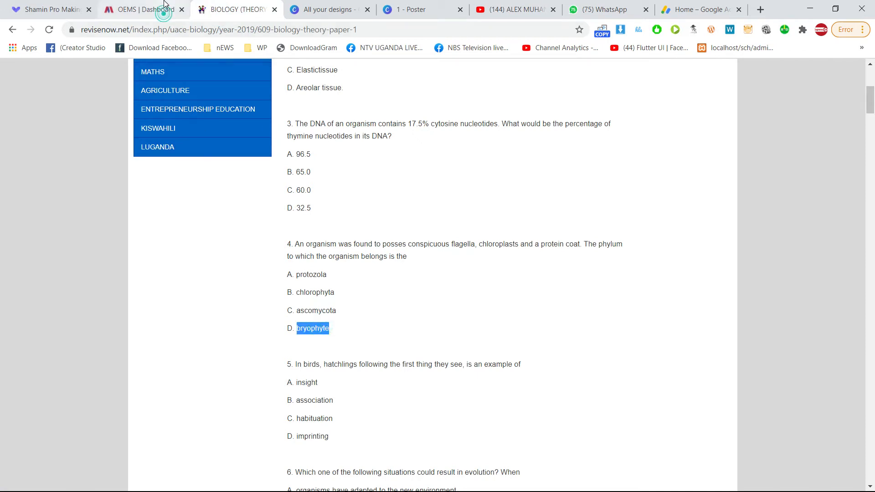
pyautogui.click(146, 10)
pyautogui.click(363, 288)
pyautogui.hotkey('ctrl', 'v')
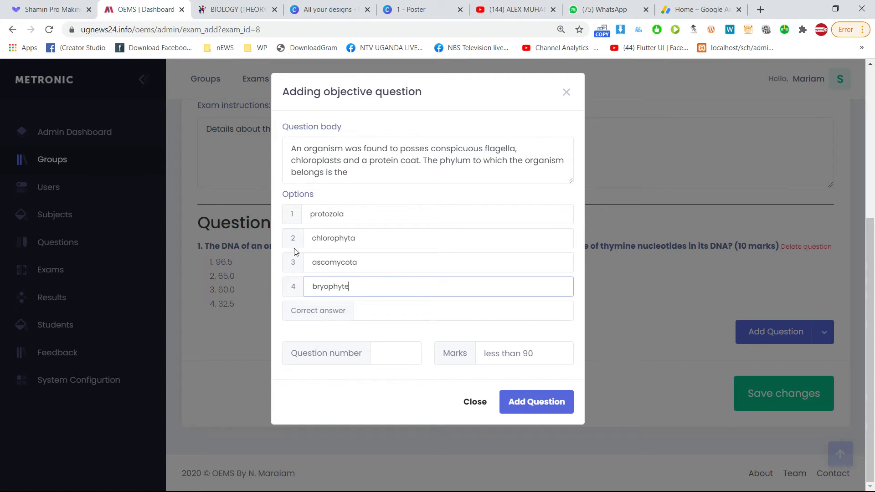
pyautogui.click(380, 309)
pyautogui.write('2')
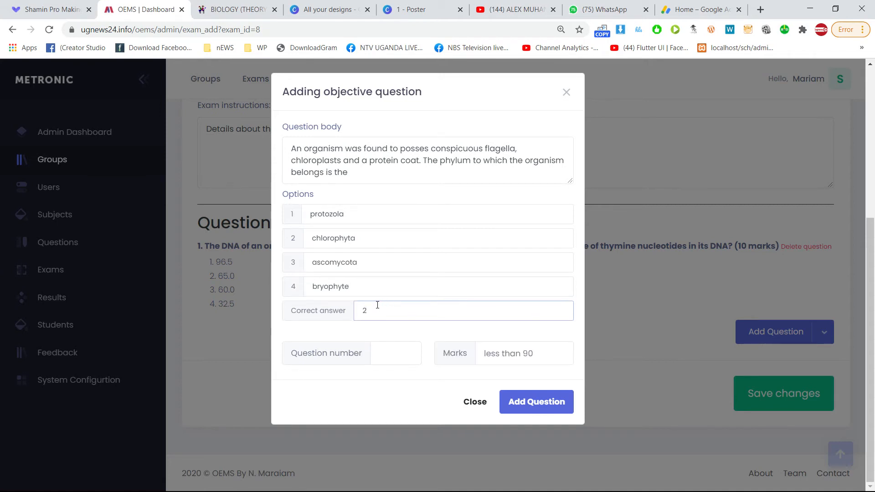
pyautogui.click(404, 355)
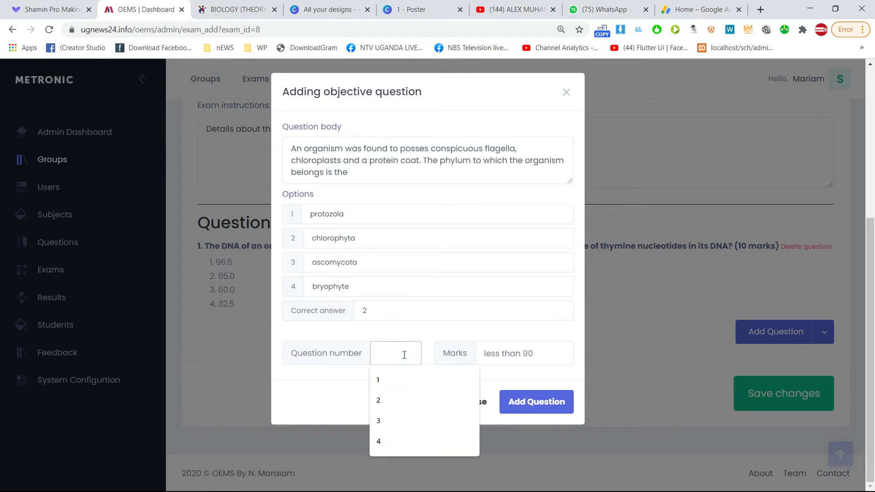
pyautogui.write('2')
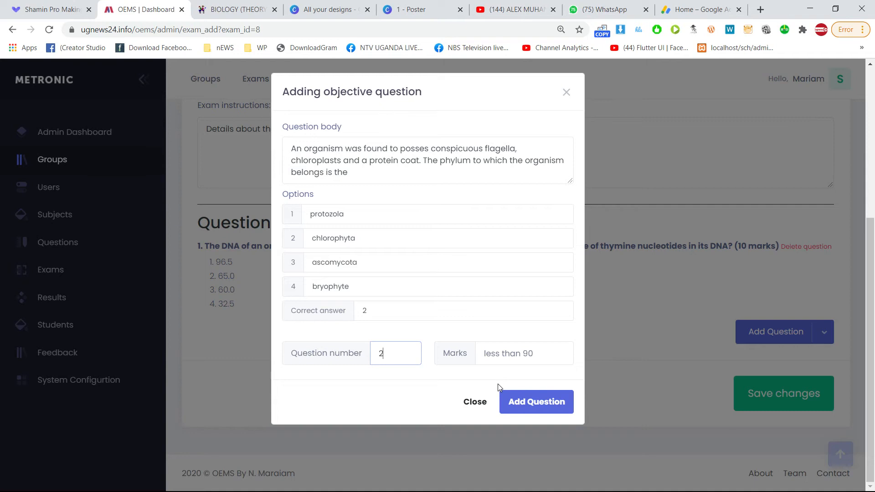
pyautogui.click(515, 354)
pyautogui.write('10')
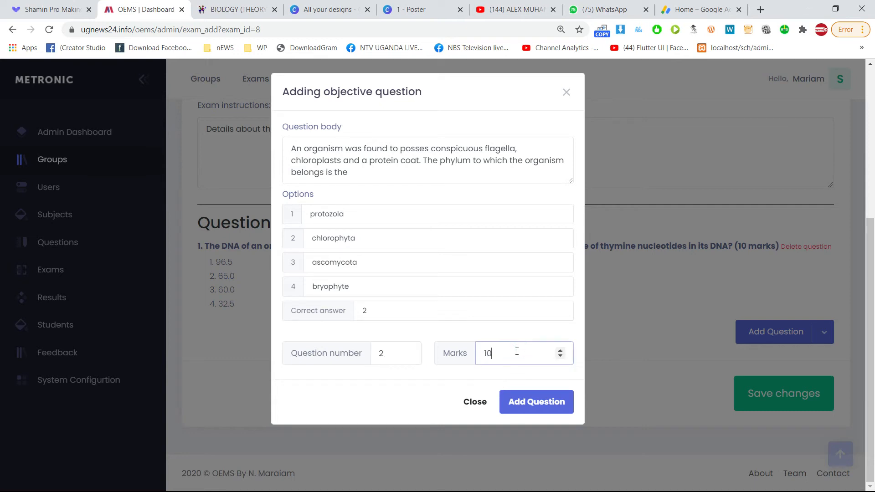
pyautogui.click(503, 404)
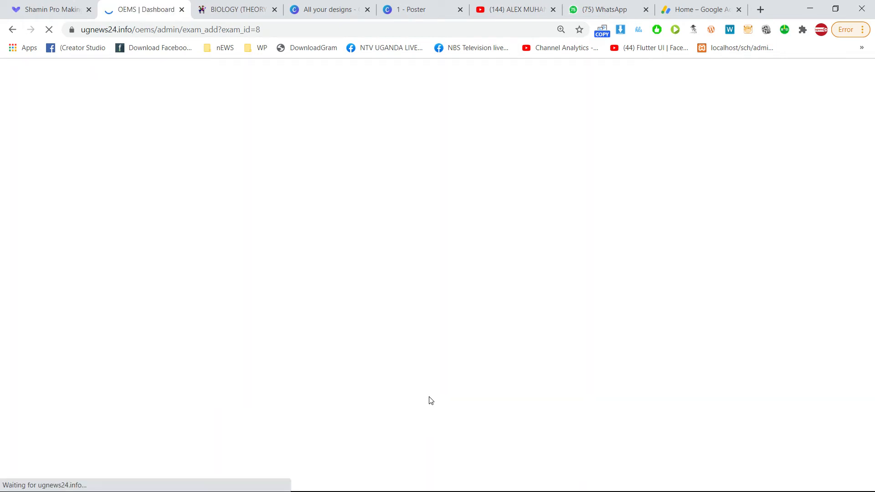
pyautogui.scroll(-5, 429, 397)
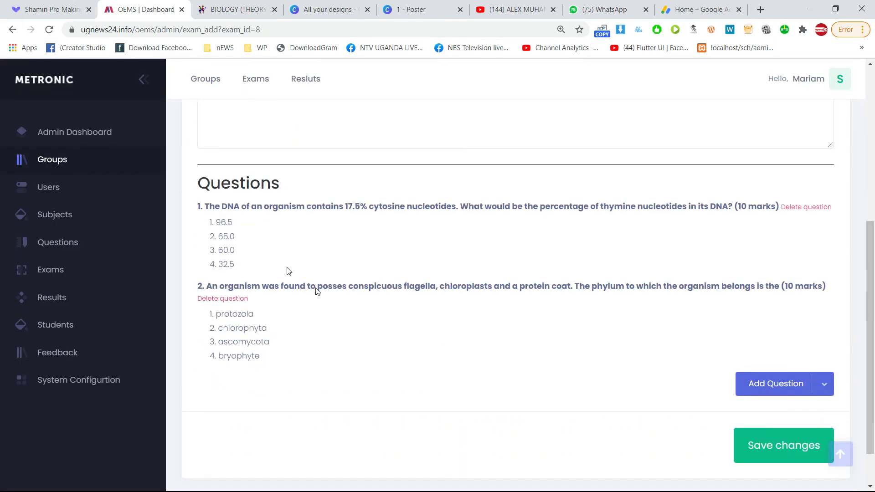
pyautogui.click(240, 296)
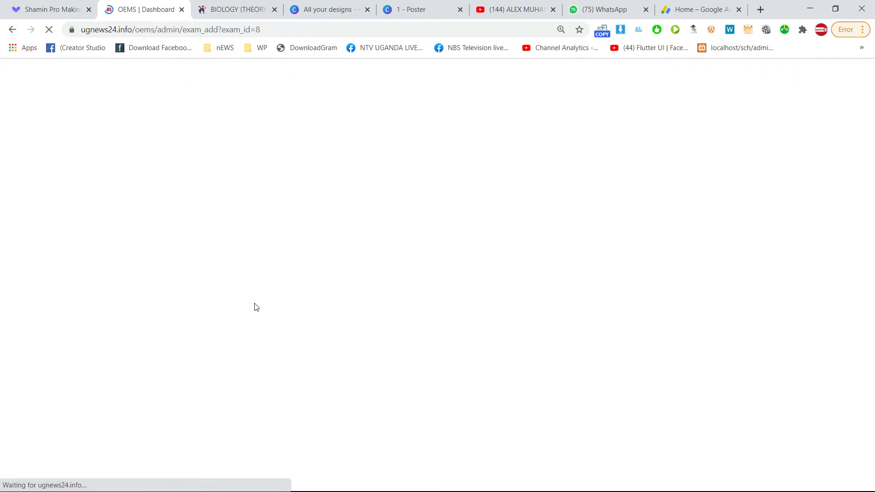
pyautogui.scroll(-5, 309, 324)
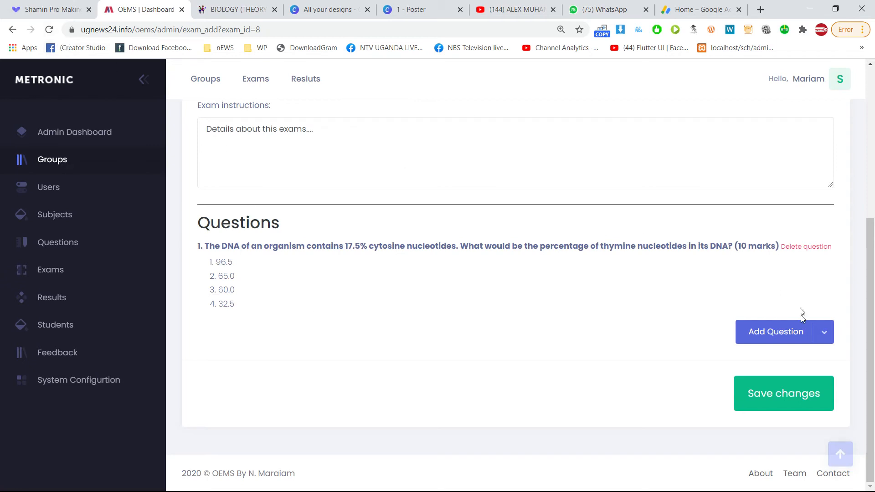
# Start a new objective question and fill its options, including bryophyte and Collagen tissue.
pyautogui.click(795, 337)
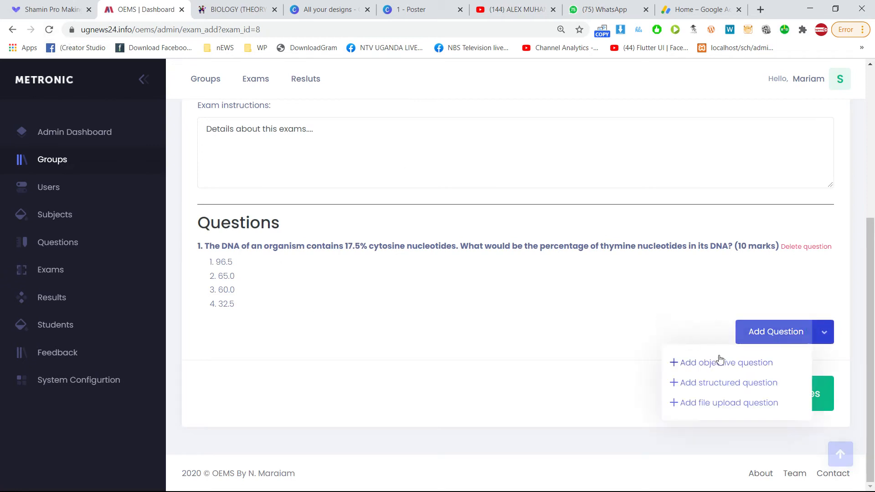
pyautogui.click(724, 363)
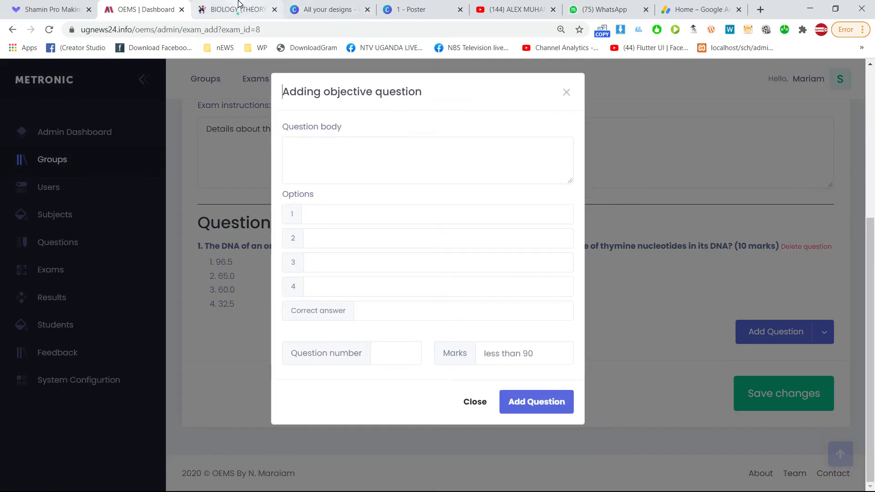
pyautogui.click(241, 9)
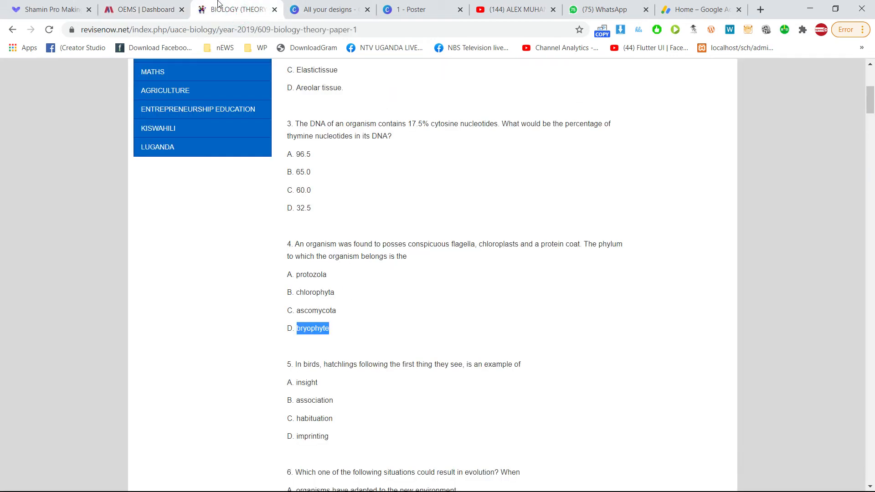
pyautogui.click(157, 8)
pyautogui.click(391, 283)
pyautogui.hotkey('ctrl', 'v')
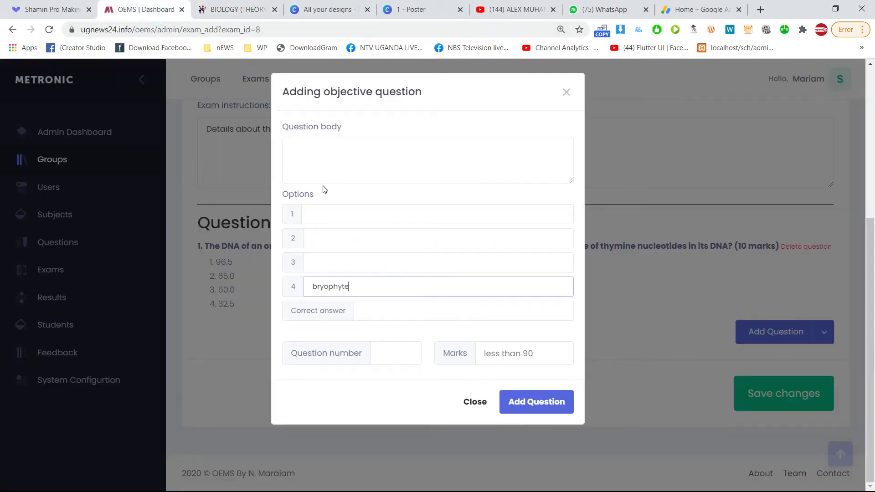
pyautogui.click(333, 269)
pyautogui.click(331, 314)
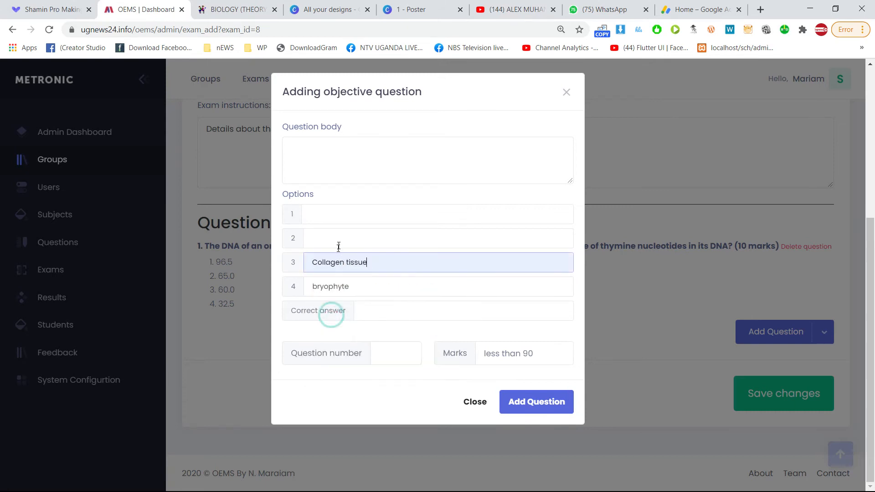
pyautogui.click(336, 239)
pyautogui.click(340, 304)
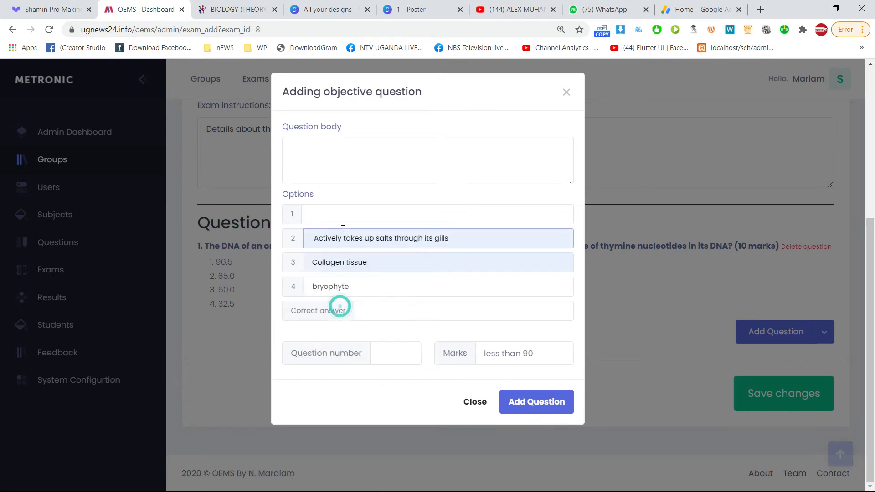
pyautogui.click(342, 214)
pyautogui.click(349, 239)
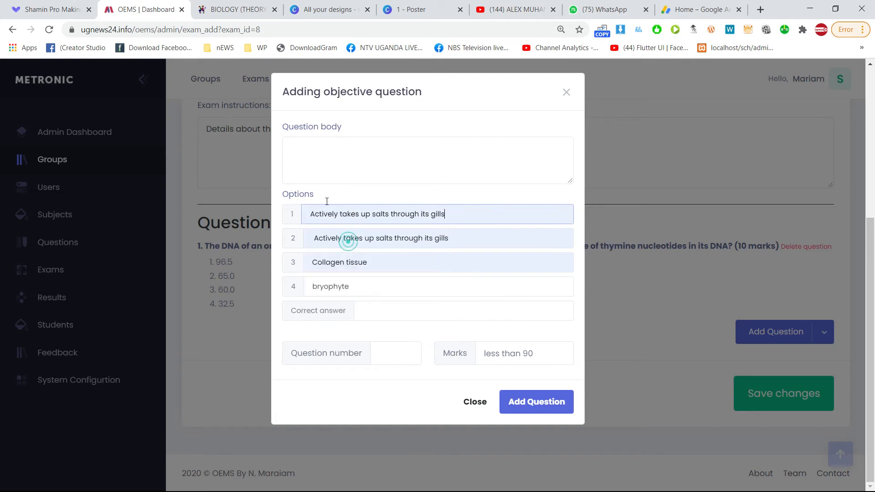
# Make option 1 chlorophyta and paste question 4's flagellated-organism wording as the body.
pyautogui.click(237, 9)
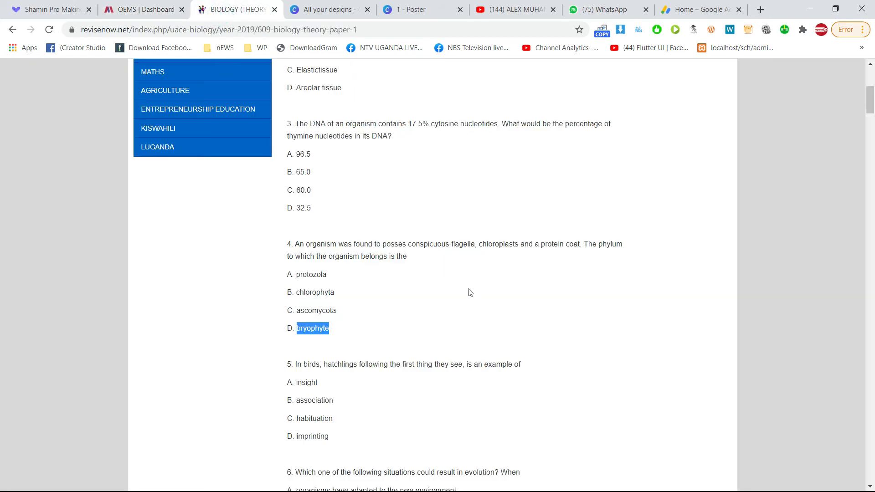
pyautogui.doubleClick(307, 287)
pyautogui.hotkey('ctrl', 'c')
pyautogui.click(171, 12)
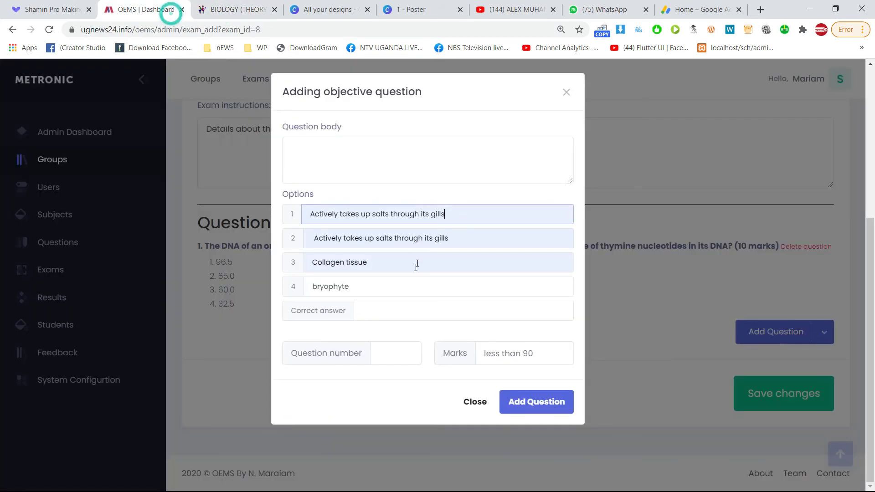
pyautogui.tripleClick(401, 215)
pyautogui.hotkey('ctrl', 'v')
pyautogui.click(204, 9)
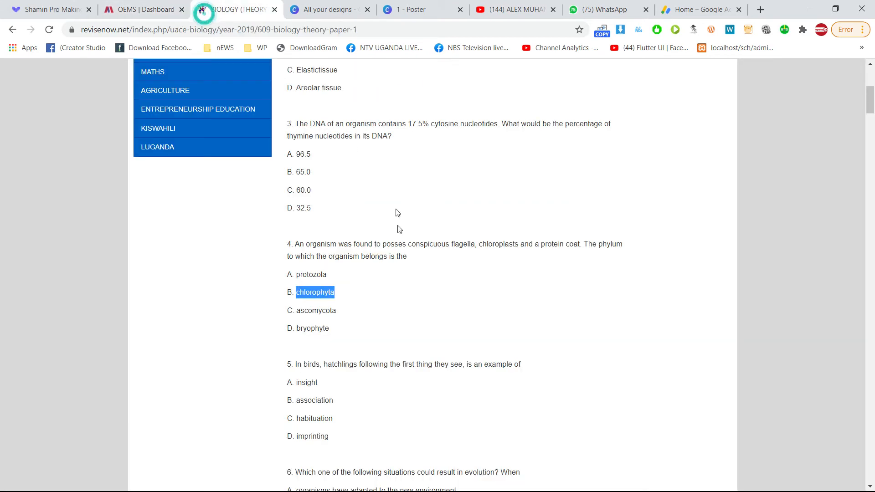
pyautogui.moveTo(417, 261); pyautogui.dragTo(295, 245)
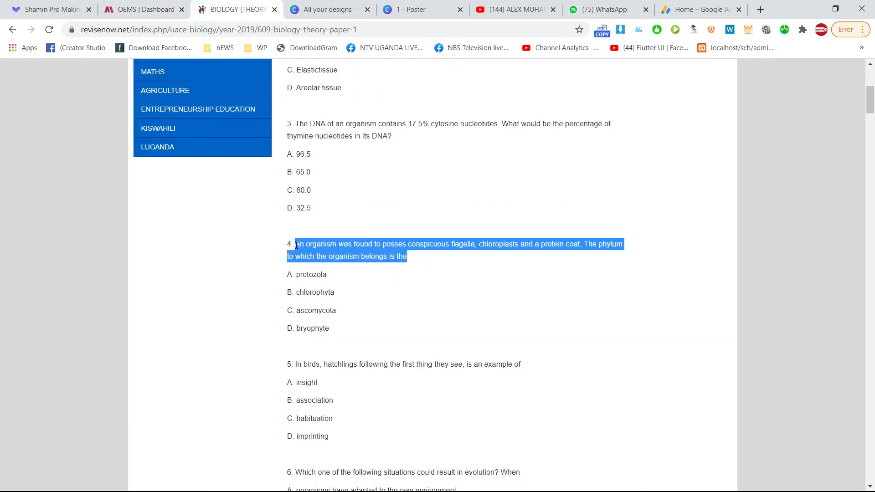
pyautogui.click(139, 10)
pyautogui.click(377, 162)
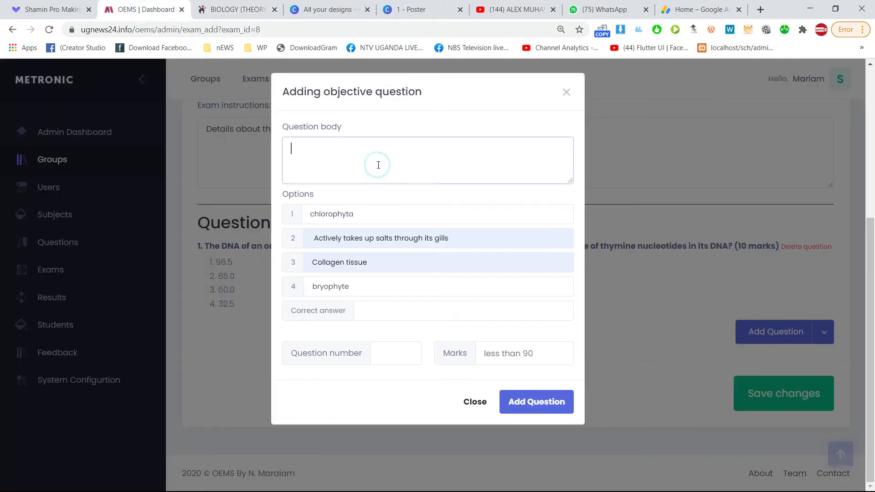
pyautogui.write('An organism was found to posses conspicuous flagella, chloroplasts and a protein coat. The phylum to which the organism belongs is the')
# Set correct answer 2, question number 1 and 10 marks, then submit the question.
pyautogui.click(376, 311)
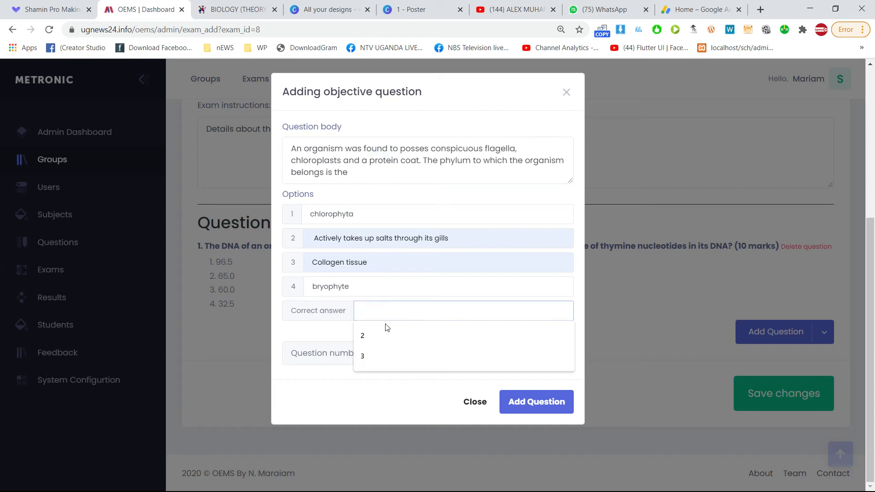
pyautogui.click(385, 337)
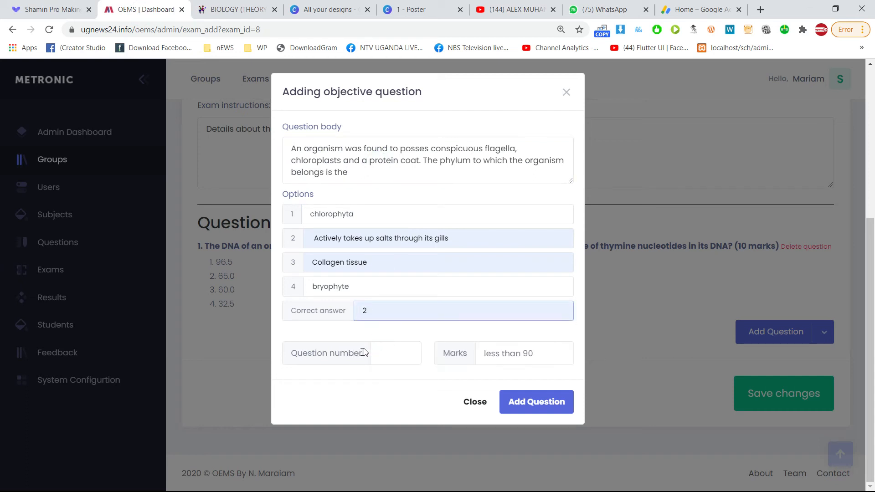
pyautogui.click(397, 355)
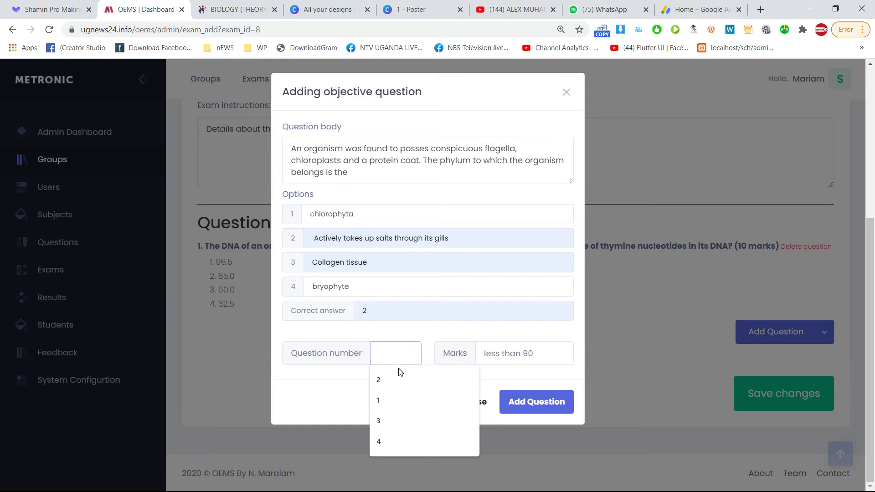
pyautogui.click(390, 400)
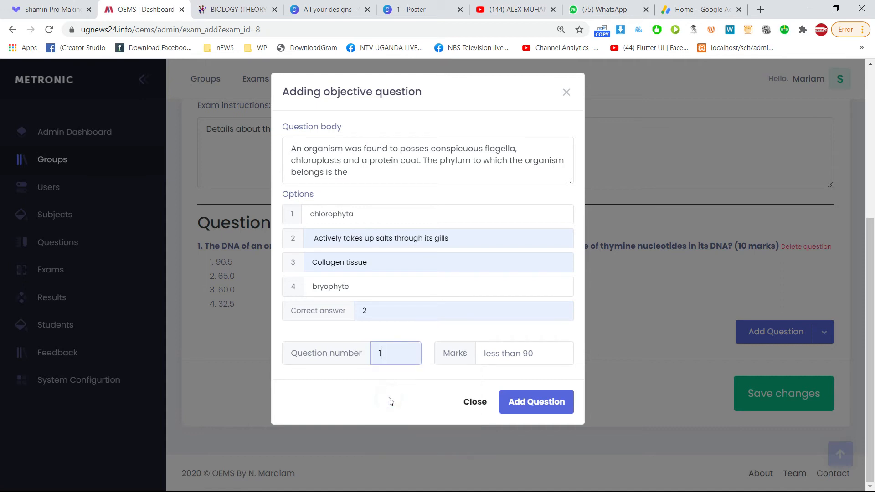
pyautogui.click(506, 355)
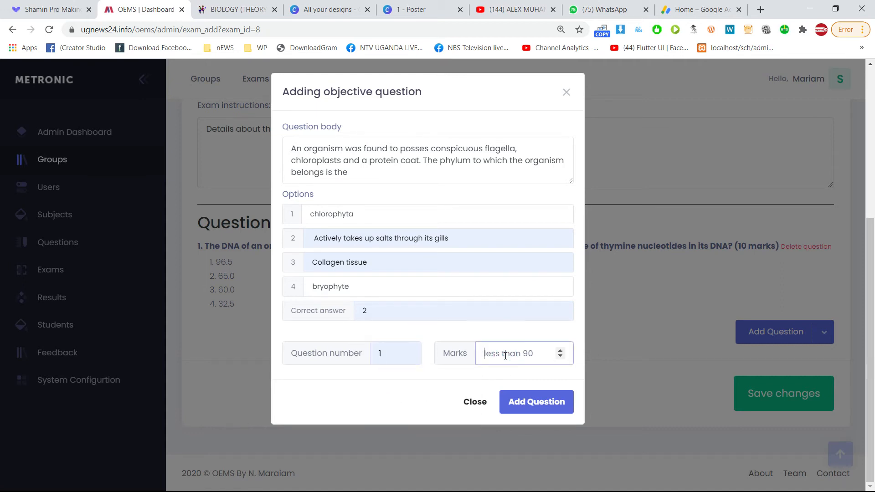
pyautogui.write('10')
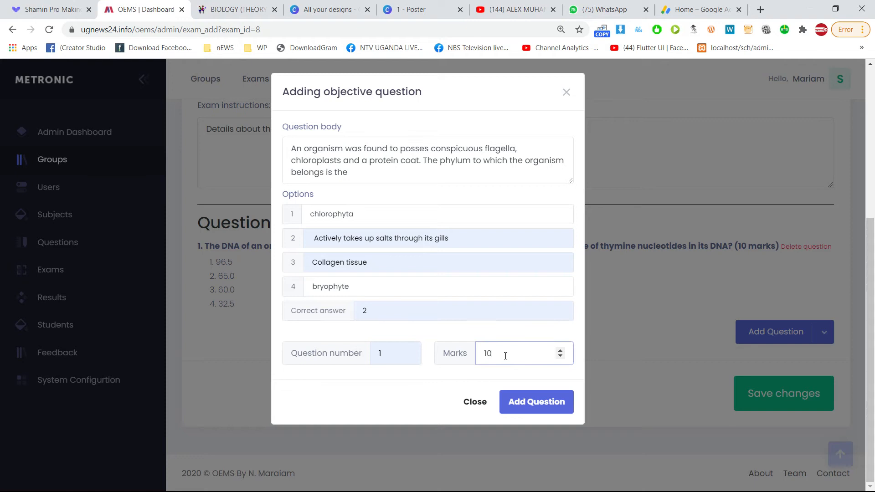
pyautogui.click(534, 413)
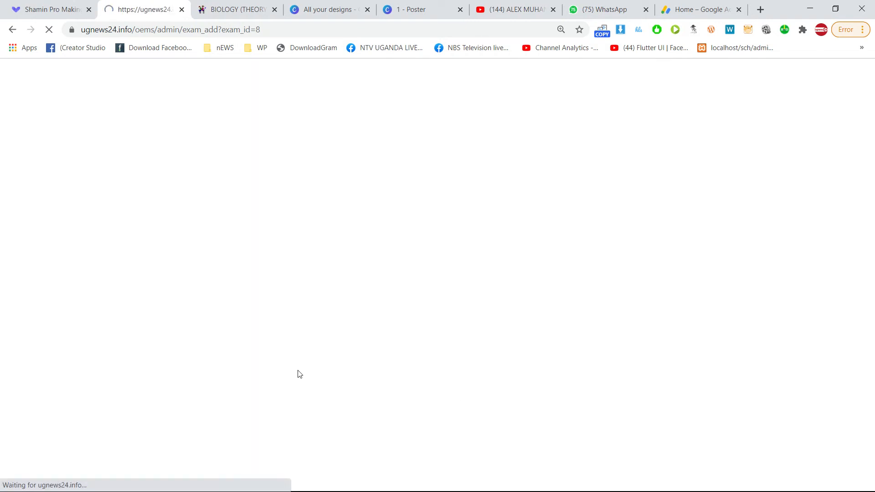
# Scroll past the new organism-phylum question and begin adding a structured question.
pyautogui.scroll(-7, 307, 364)
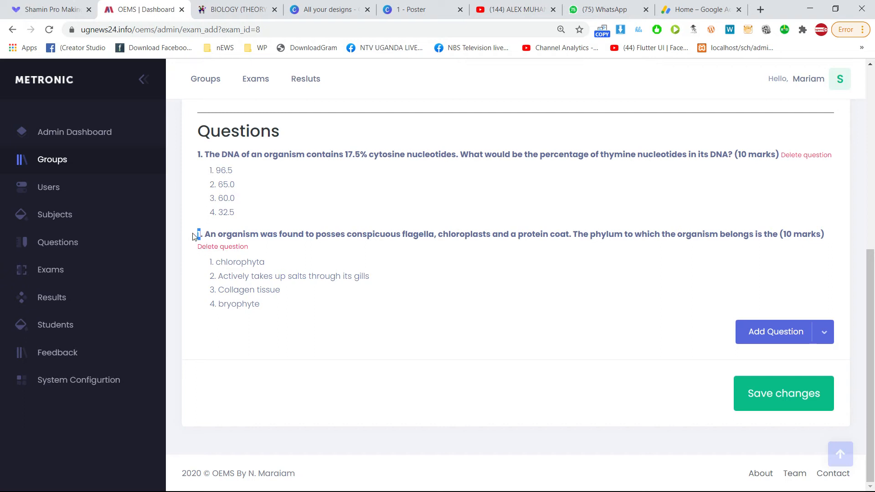
pyautogui.click(395, 327)
pyautogui.click(823, 332)
pyautogui.click(749, 382)
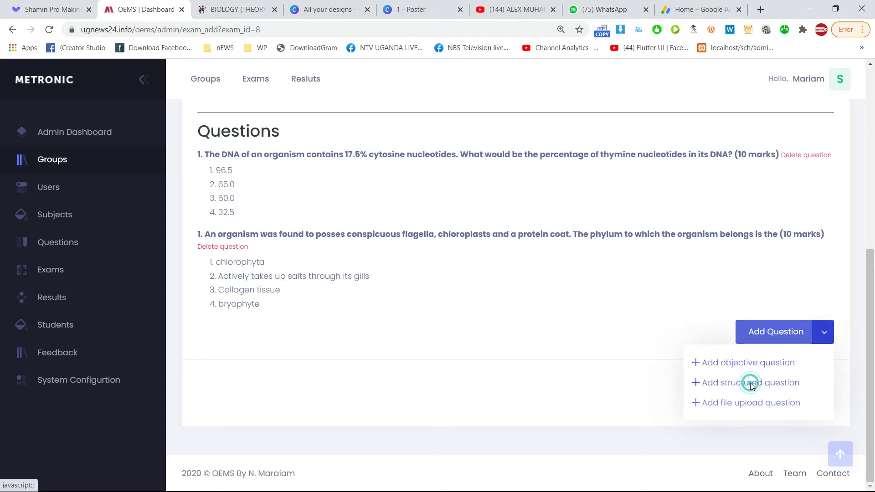
# Paste question 7's breathing rate versus exercise wording into the structured question body.
pyautogui.click(240, 9)
pyautogui.click(391, 303)
pyautogui.scroll(-4, 370, 314)
pyautogui.scroll(-4, 370, 314)
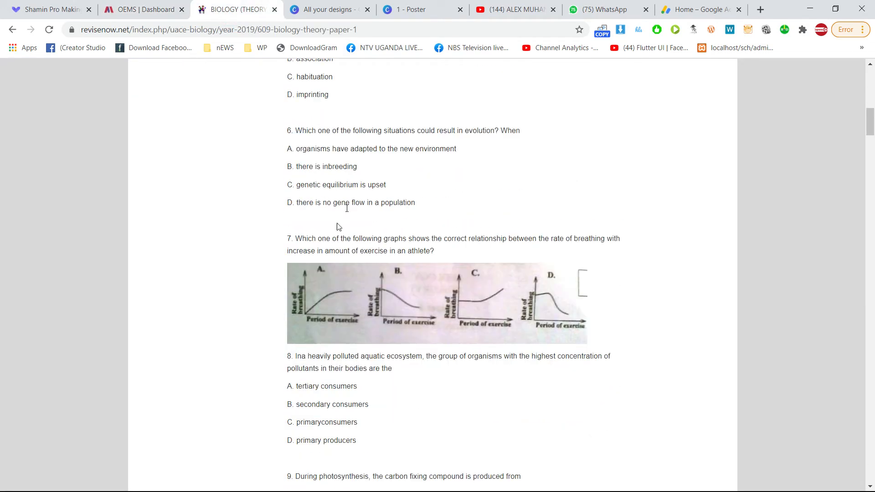
pyautogui.moveTo(446, 251); pyautogui.dragTo(295, 236)
pyautogui.hotkey('ctrl', 'c')
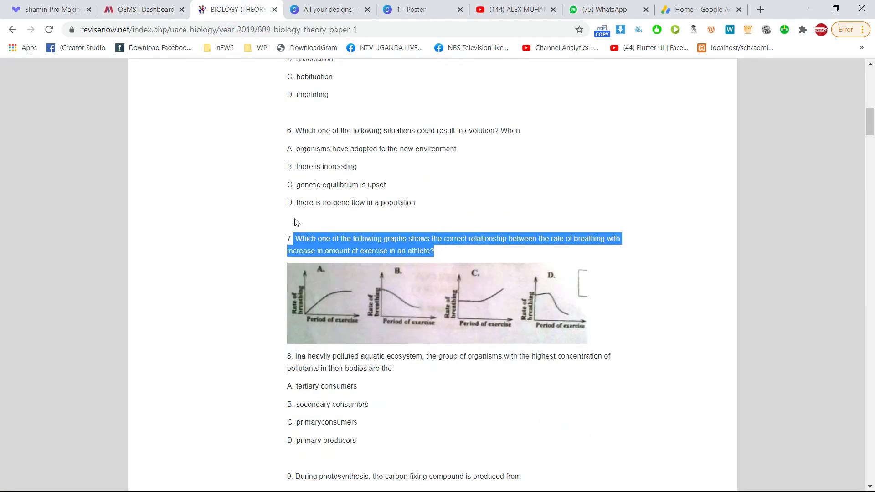
pyautogui.click(177, 4)
pyautogui.click(361, 169)
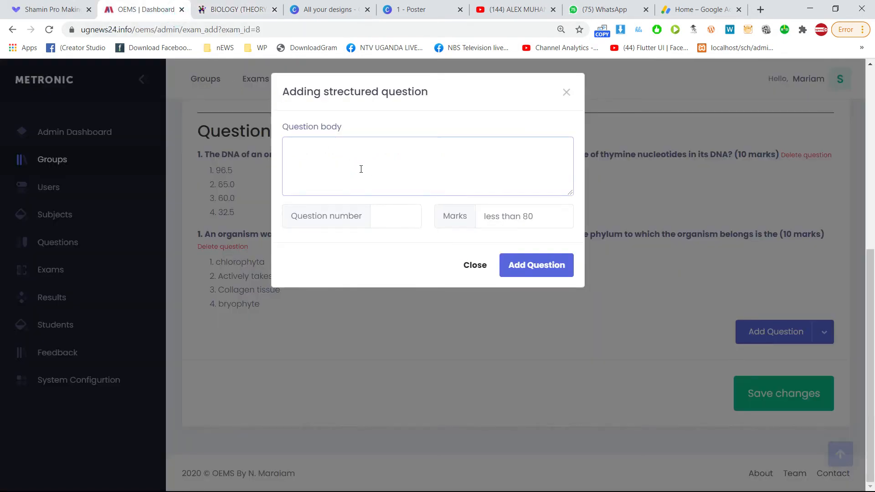
pyautogui.hotkey('ctrl', 'v')
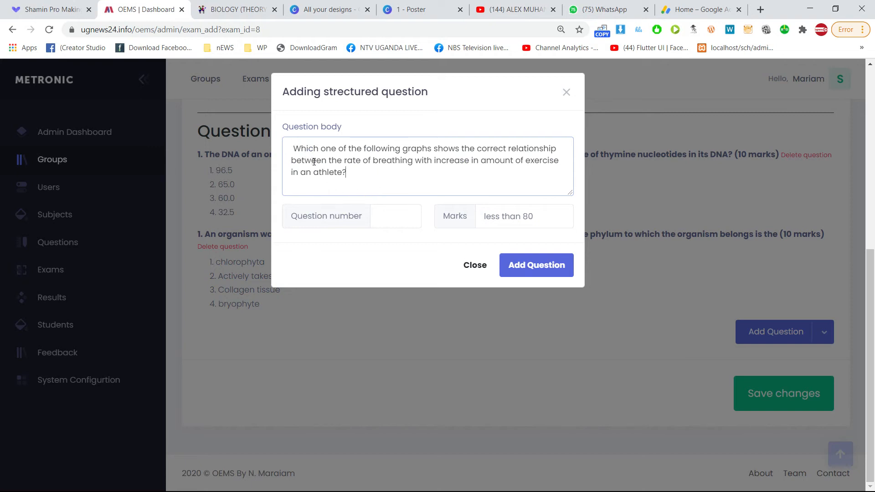
# Set question number 3 and 40 marks, then submit the structured question.
pyautogui.click(395, 214)
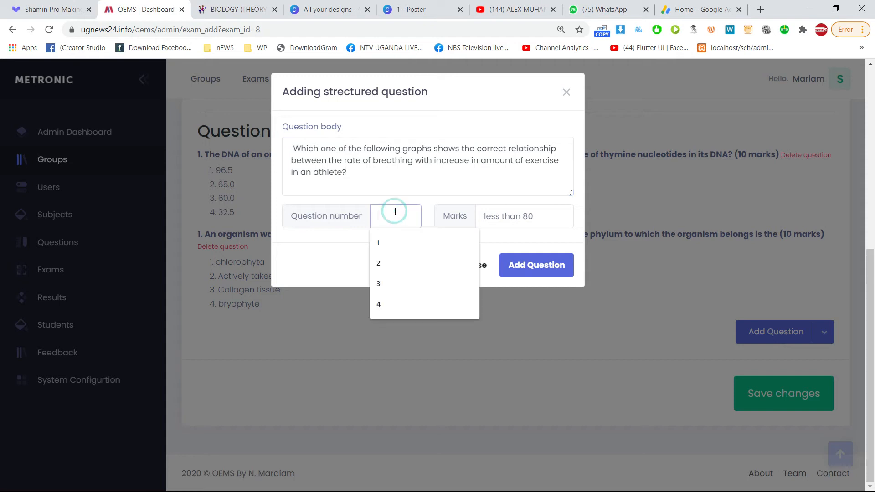
pyautogui.write('40')
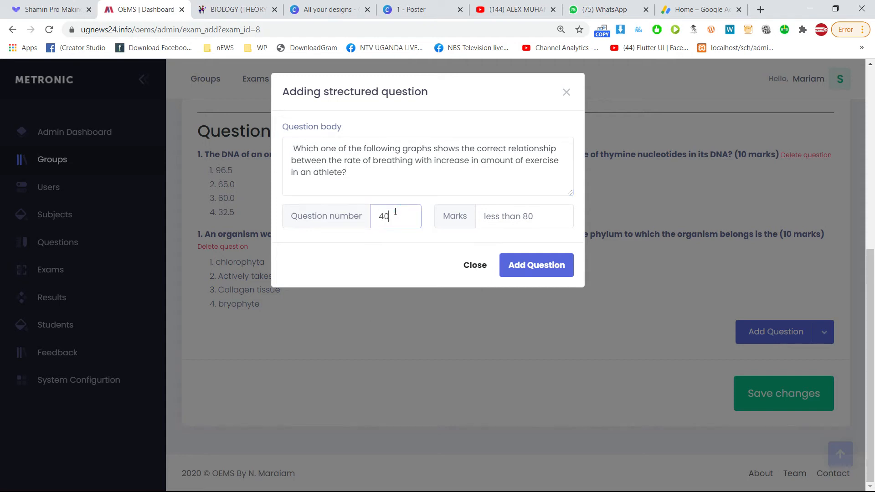
pyautogui.press('Tab')
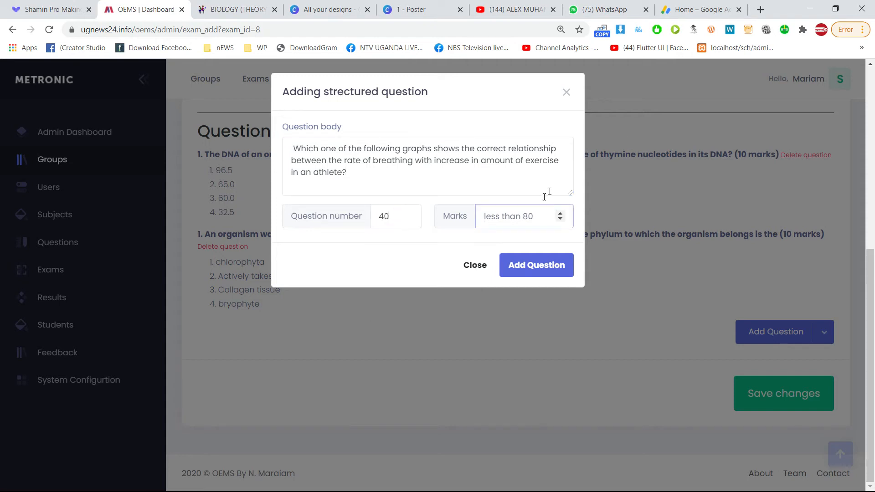
pyautogui.doubleClick(394, 217)
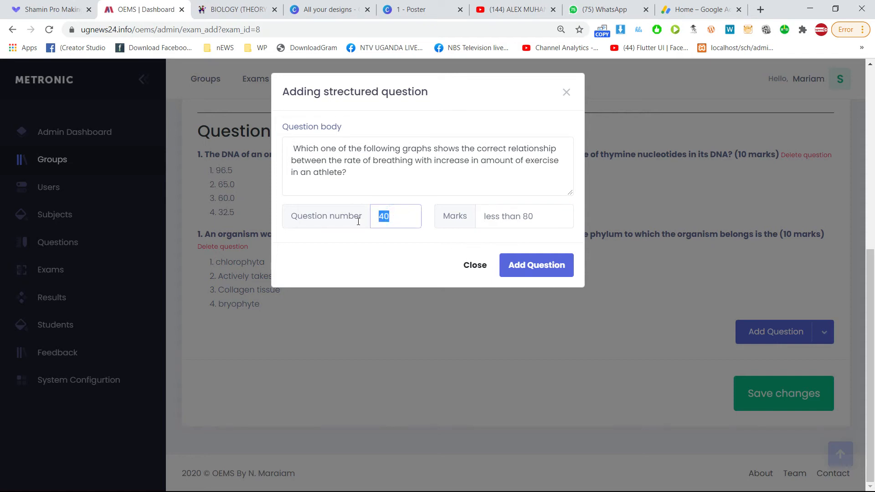
pyautogui.write('2')
pyautogui.write('3')
pyautogui.click(534, 220)
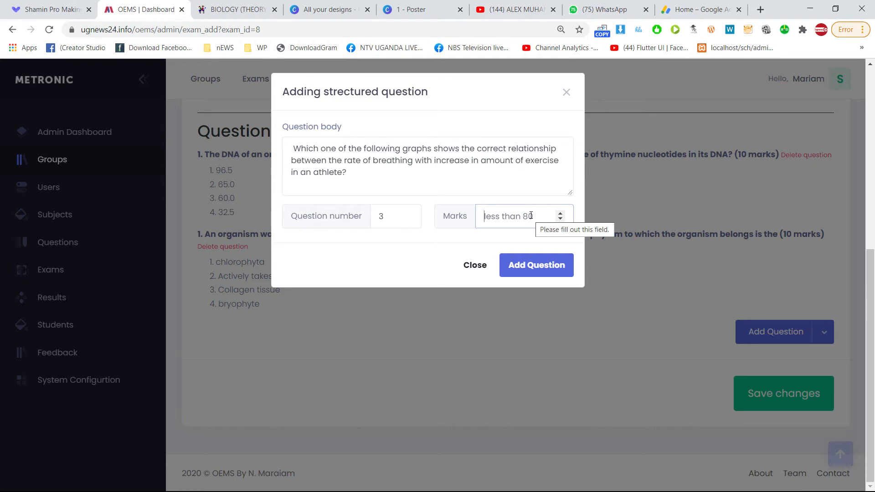
pyautogui.write('40')
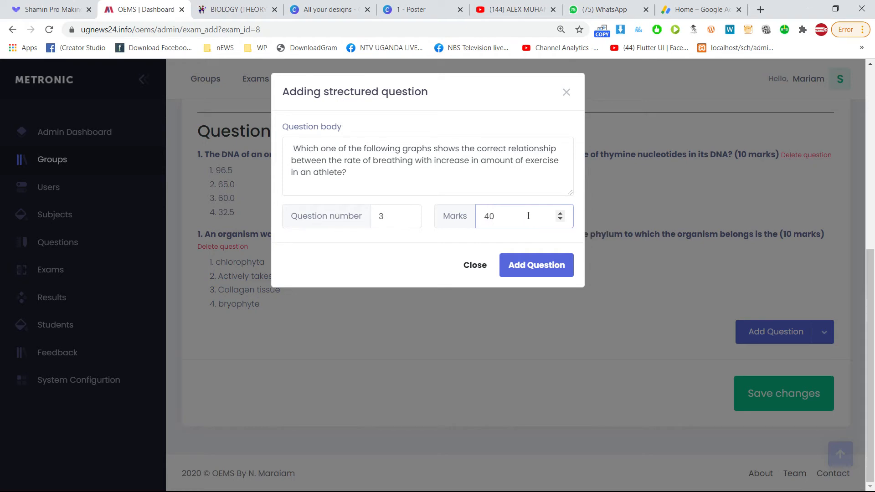
pyautogui.click(542, 269)
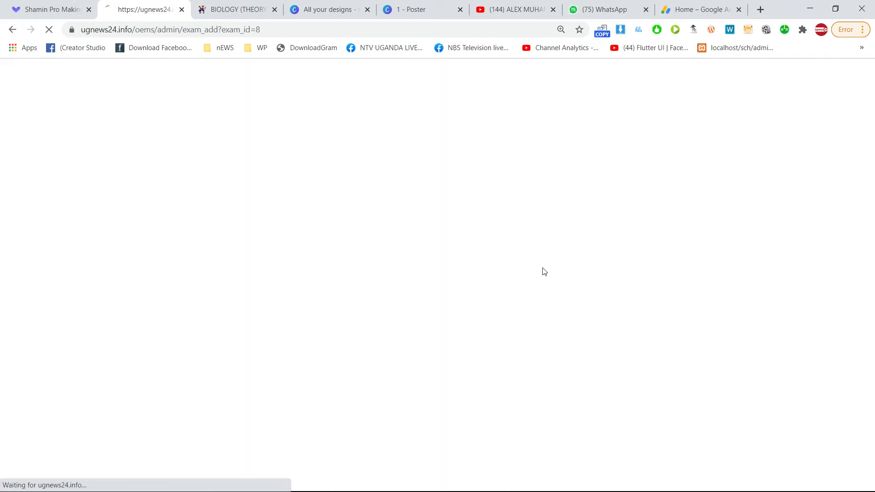
# Confirm question 3 (40 marks) is listed and show the question-type choices.
pyautogui.scroll(-8, 358, 326)
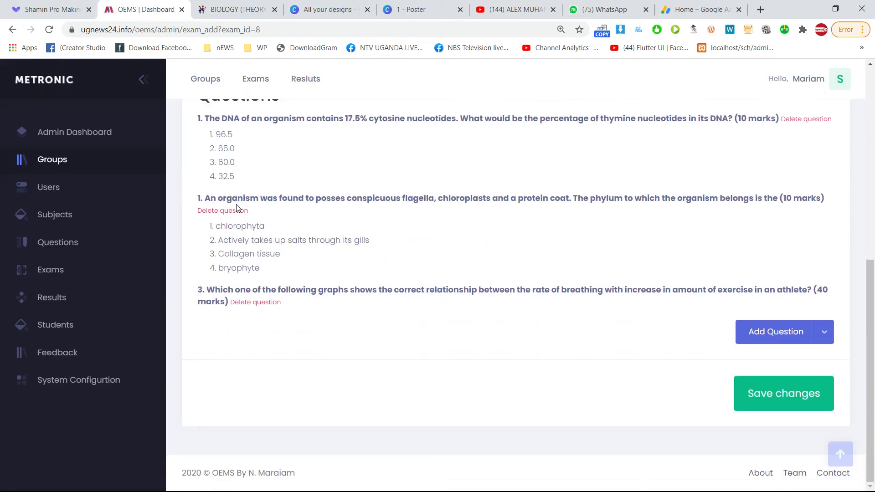
pyautogui.scroll(1, 238, 203)
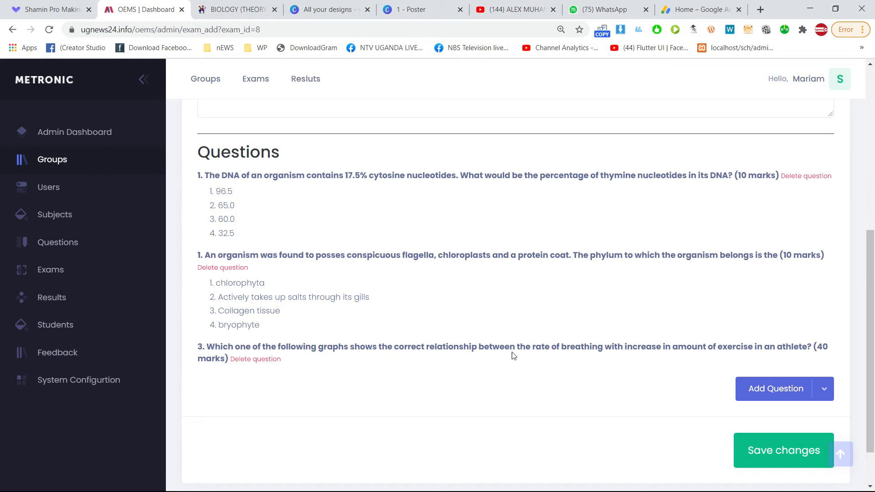
pyautogui.click(769, 391)
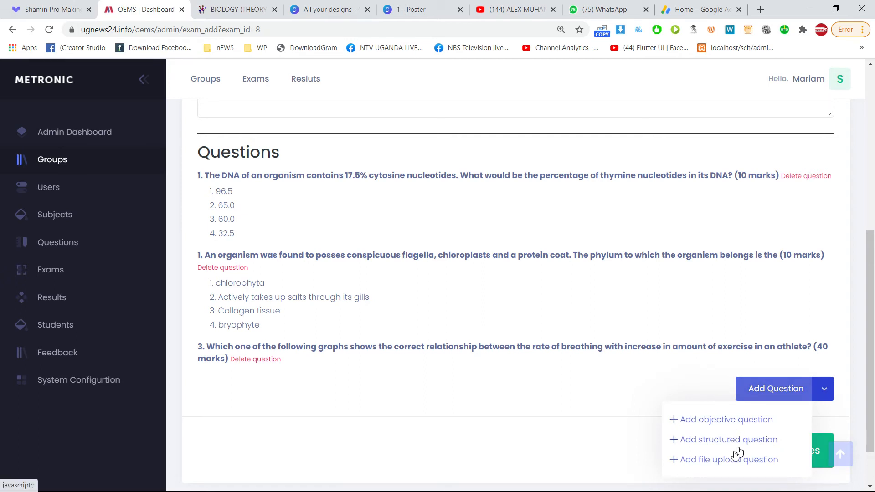
# Start a file upload question with the body 'Draw a well labeled human skeleton'.
pyautogui.click(724, 460)
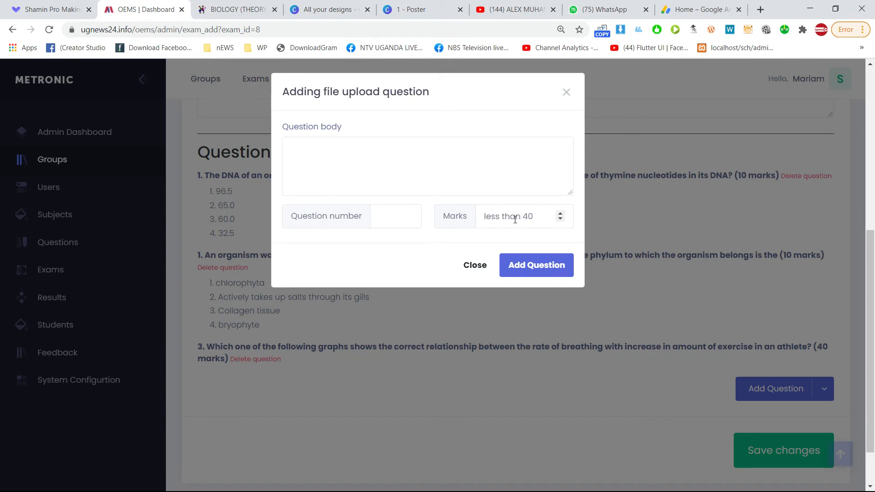
pyautogui.click(395, 148)
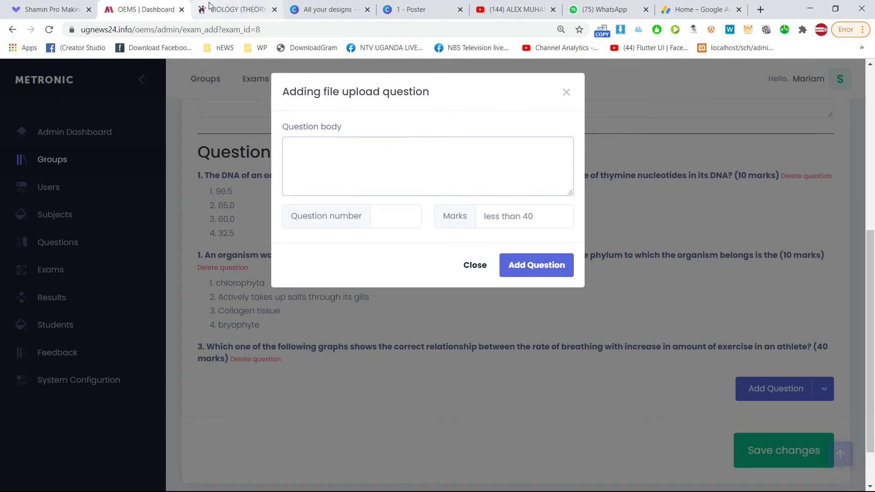
pyautogui.click(226, 9)
pyautogui.click(142, 9)
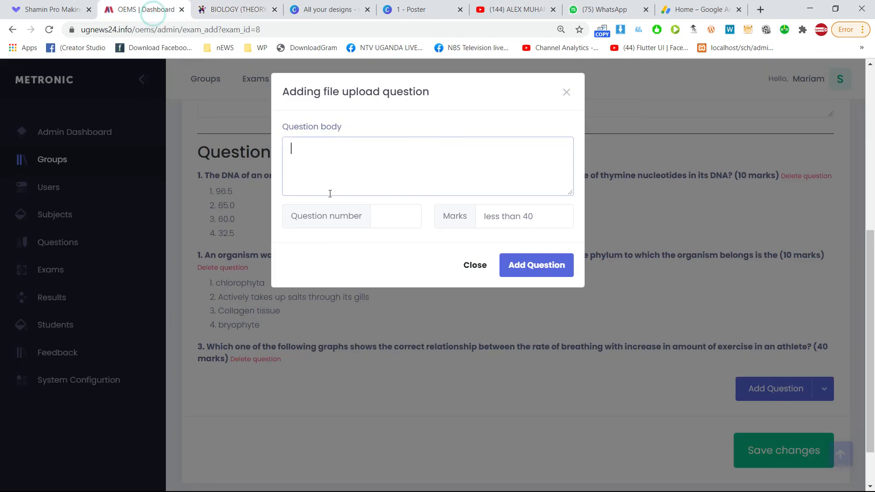
pyautogui.write('Draw a skelen')
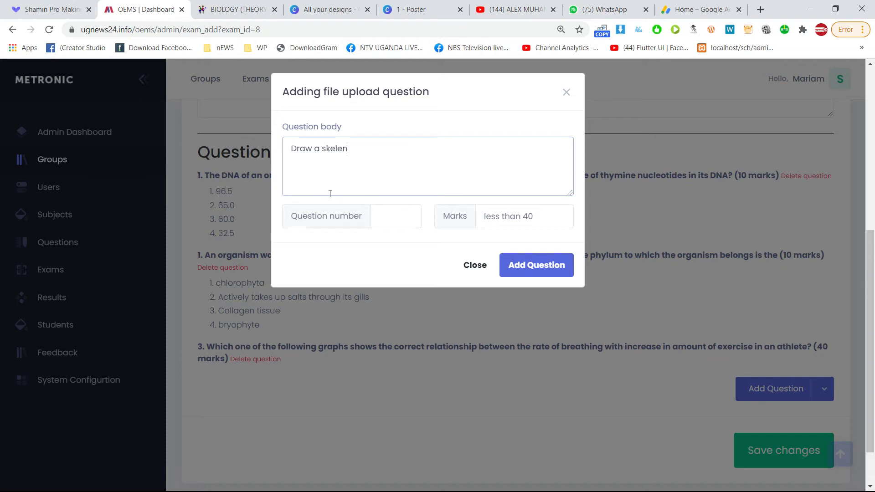
pyautogui.write('to')
pyautogui.write('human ')
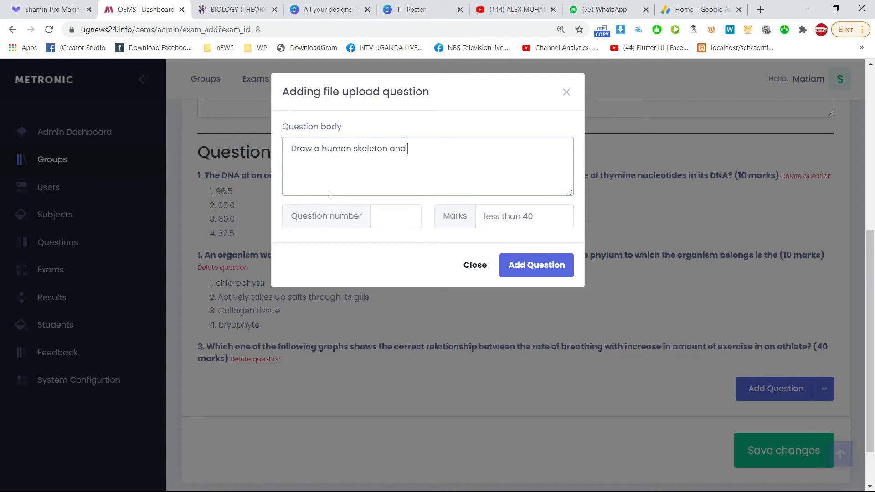
pyautogui.write('me')
pyautogui.hotkey('ctrl', 'shift', 'Left')
pyautogui.hotkey('ctrl', 'shift', 'Left')
pyautogui.press('BackSpace')
pyautogui.hotkey('ctrl', 'shift', 'Left')
pyautogui.hotkey('ctrl', 'Left')
pyautogui.hotkey('ctrl', 'Left')
pyautogui.write('well')
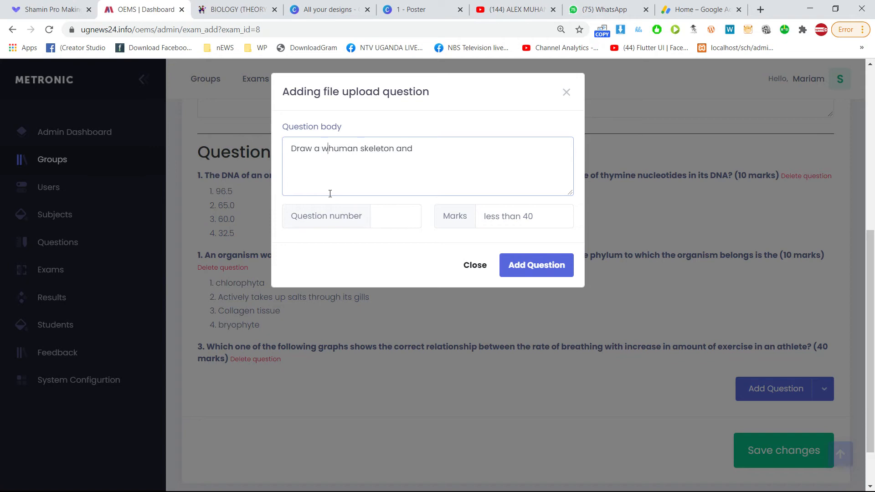
pyautogui.write(' labled')
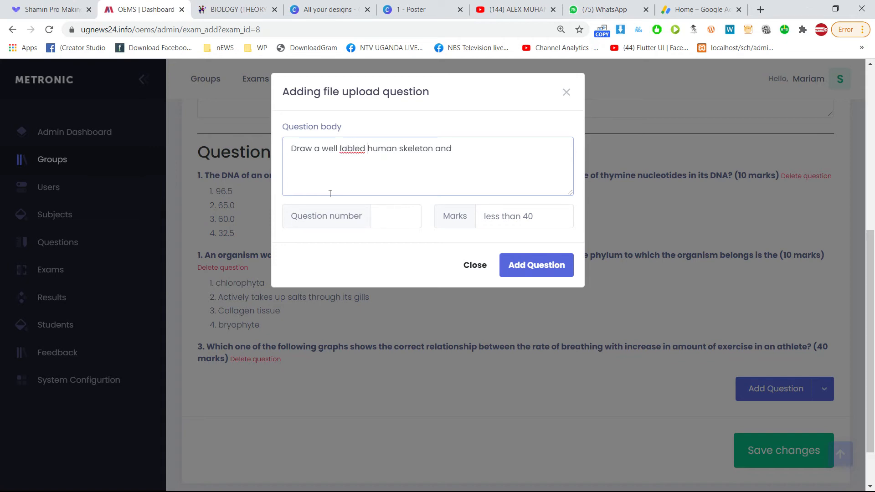
pyautogui.rightClick(362, 149)
pyautogui.click(380, 160)
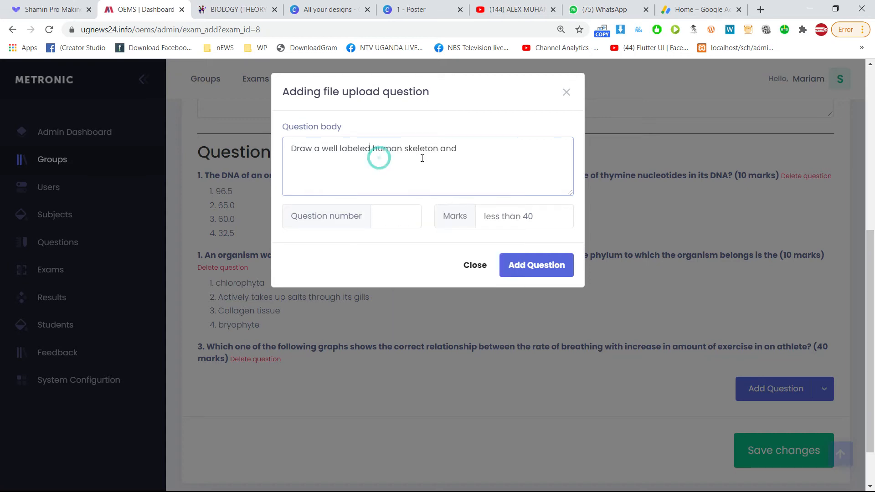
pyautogui.doubleClick(443, 156)
pyautogui.press('BackSpace')
# Set question number 4 and 40 marks, then add the skeleton question.
pyautogui.click(401, 216)
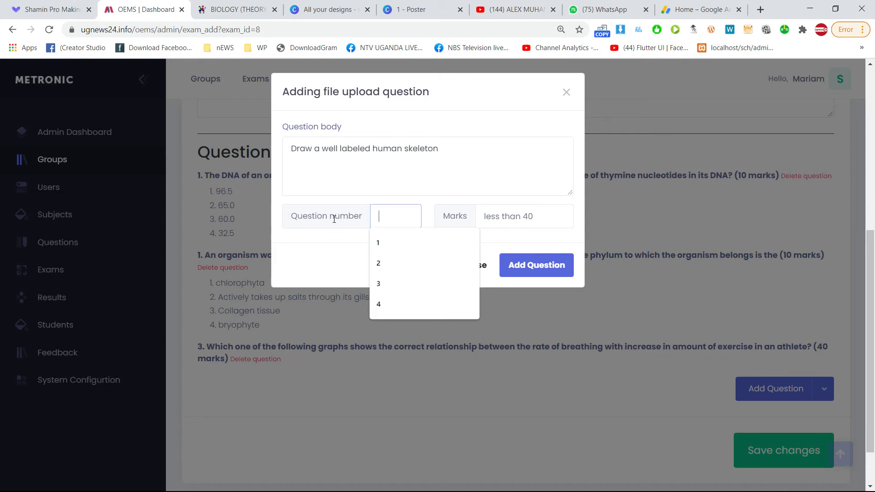
pyautogui.click(398, 218)
pyautogui.click(387, 307)
pyautogui.click(526, 213)
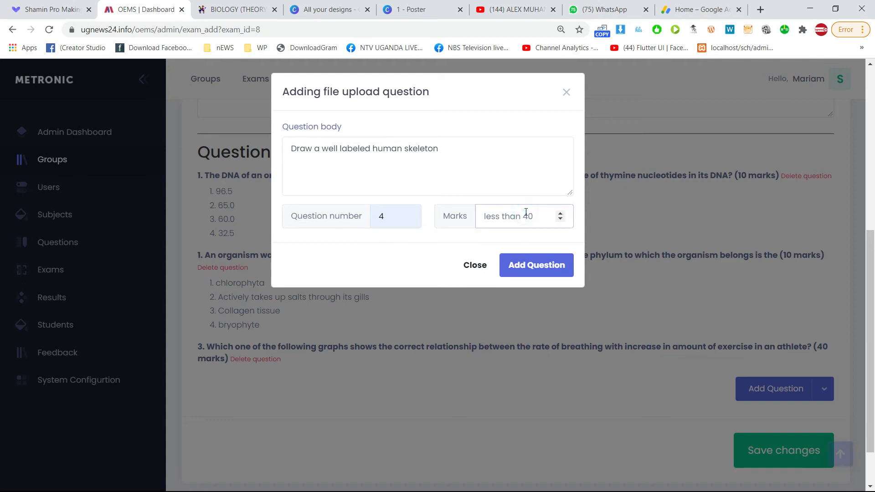
pyautogui.write('6')
pyautogui.press('BackSpace')
pyautogui.write('40')
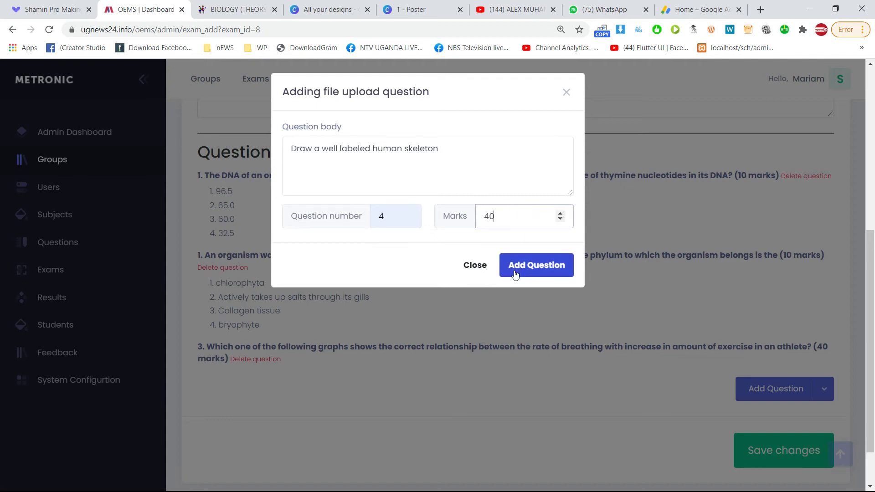
pyautogui.click(513, 271)
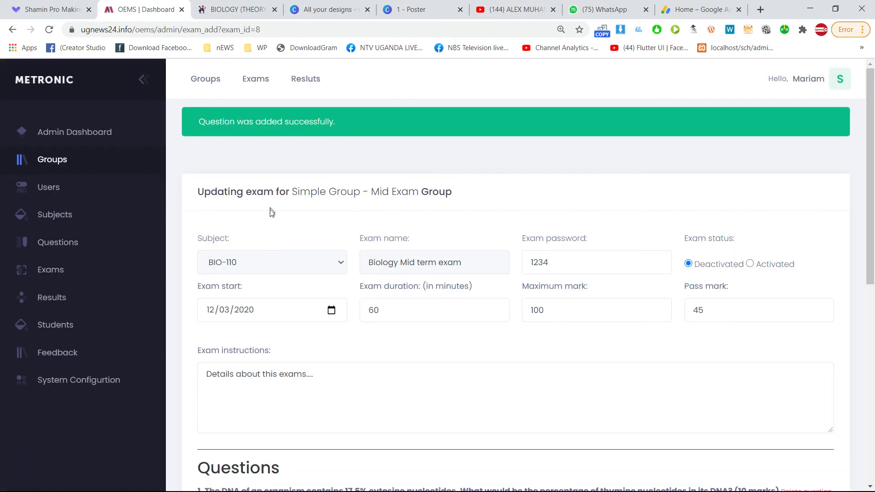
# Review the question marks (10, question 2, 40 for the skeleton, 40) and save the exam.
pyautogui.scroll(-10, 274, 228)
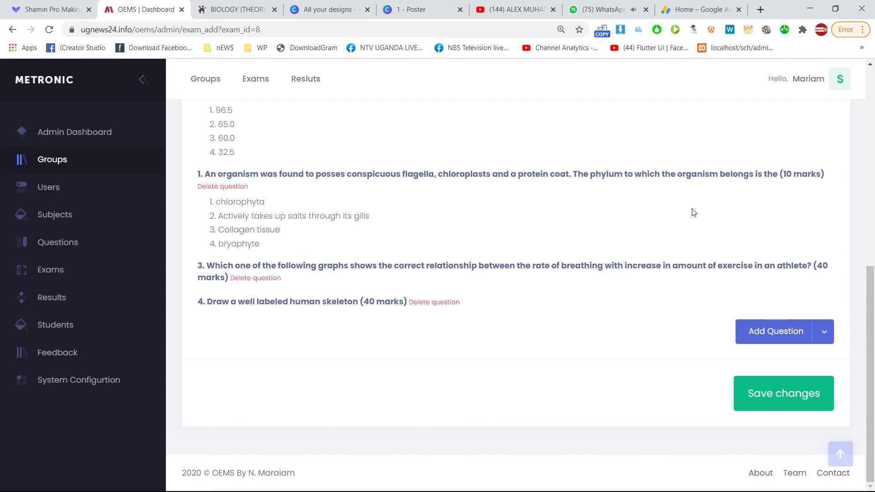
pyautogui.scroll(1, 722, 201)
pyautogui.doubleClick(743, 151)
pyautogui.moveTo(803, 232); pyautogui.dragTo(779, 232)
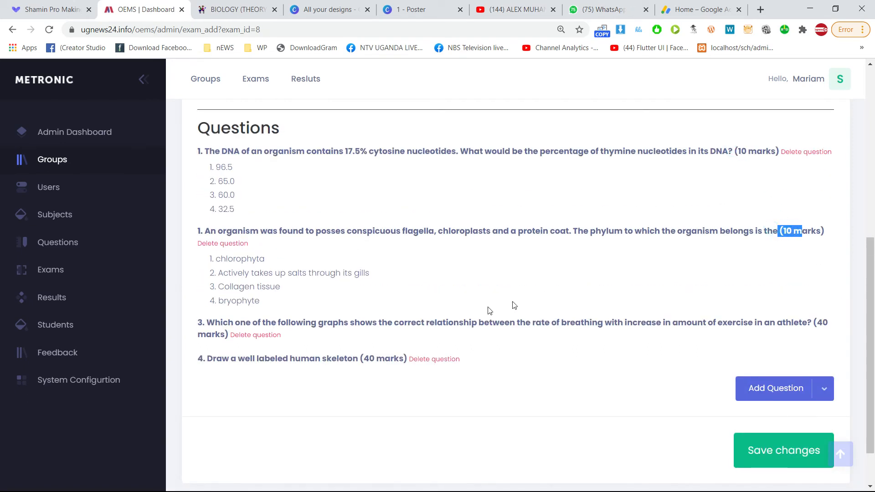
pyautogui.doubleClick(822, 322)
pyautogui.moveTo(369, 359); pyautogui.dragTo(363, 359)
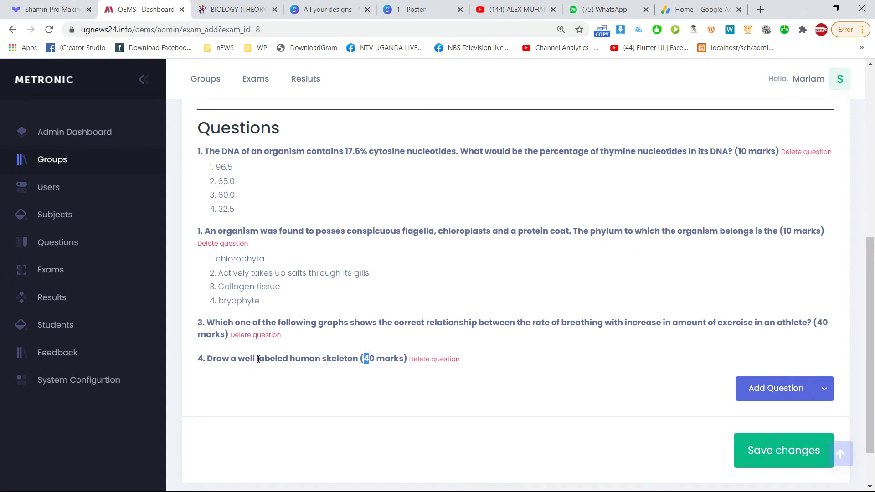
pyautogui.scroll(2, 428, 377)
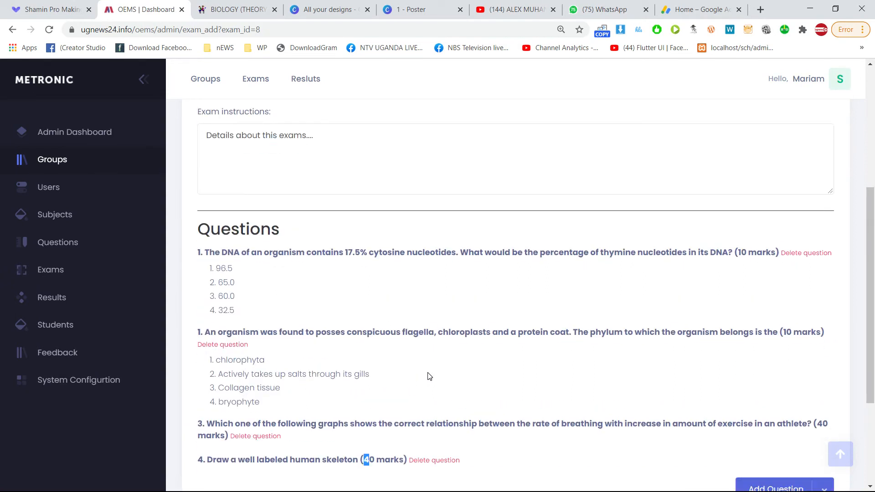
pyautogui.scroll(-3, 428, 377)
pyautogui.click(804, 396)
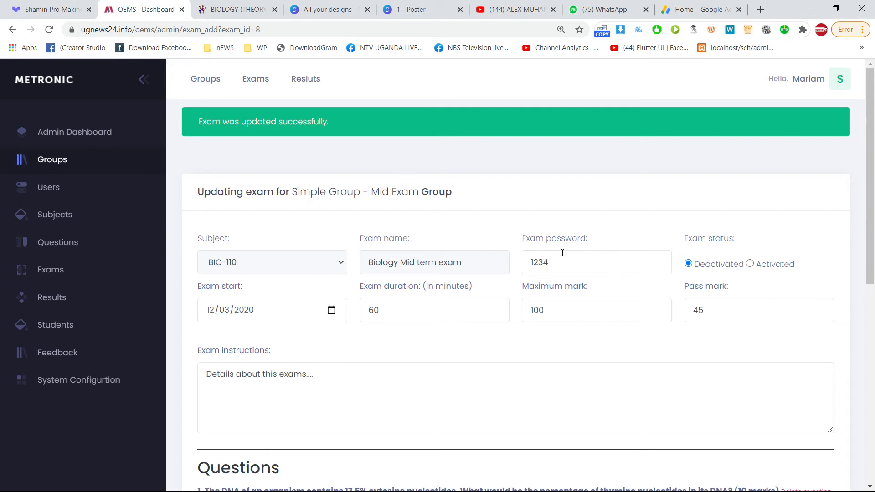
# Set the Biology Mid term exam status to Activated and save it again.
pyautogui.scroll(-7, 333, 265)
pyautogui.scroll(7, 338, 268)
pyautogui.click(762, 267)
pyautogui.scroll(-10, 754, 278)
pyautogui.click(758, 394)
# From Groups, view Simple Group - Mid Exam's subjects, students and Biology exam, then open the account menu.
pyautogui.click(48, 169)
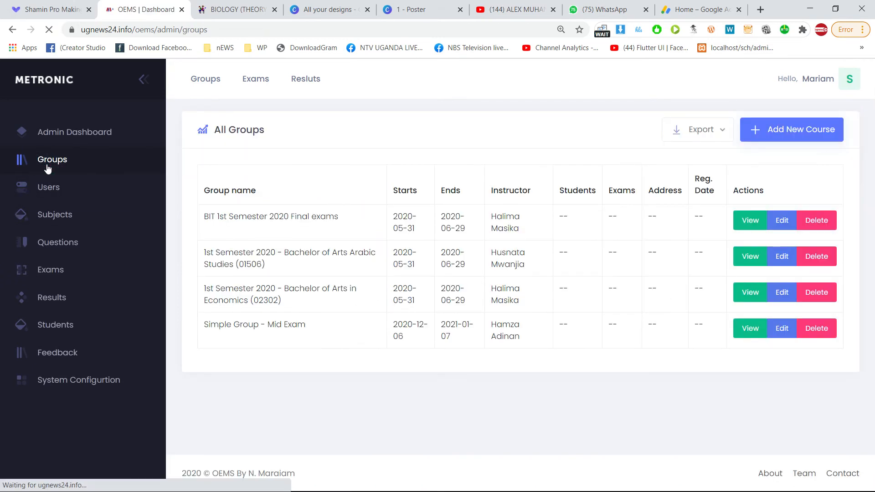
pyautogui.click(750, 332)
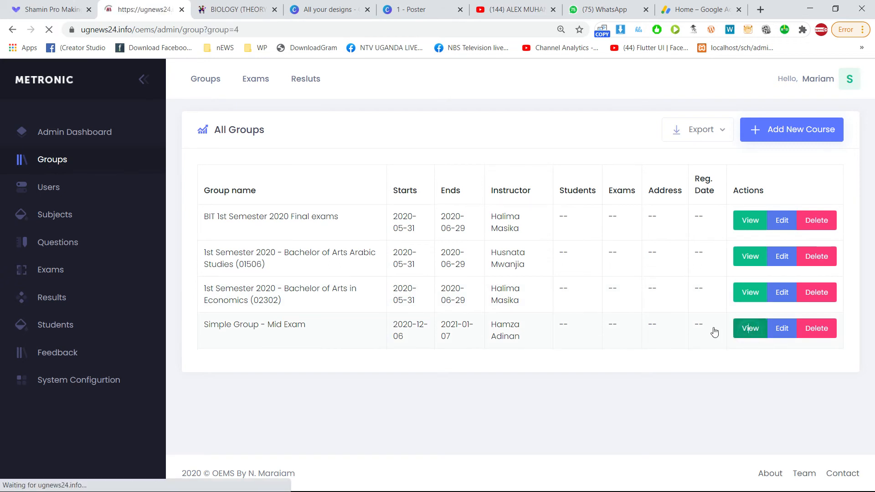
pyautogui.scroll(-8, 263, 337)
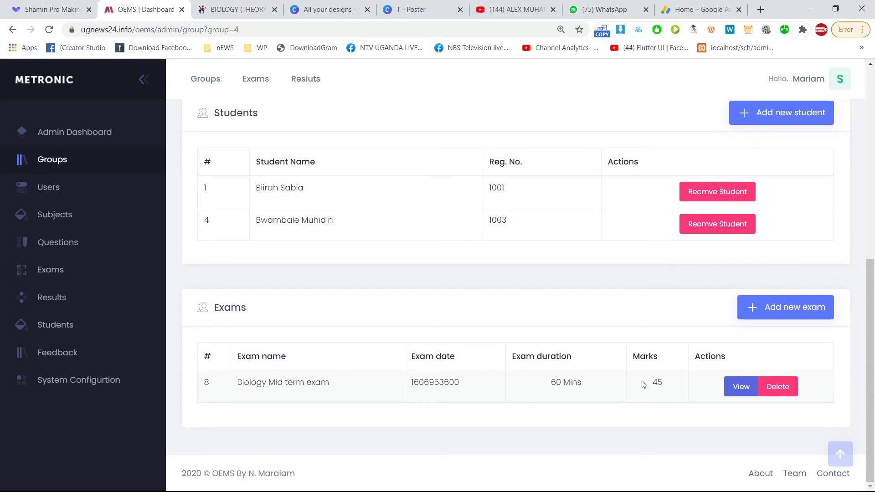
pyautogui.scroll(5, 397, 360)
pyautogui.scroll(1, 397, 360)
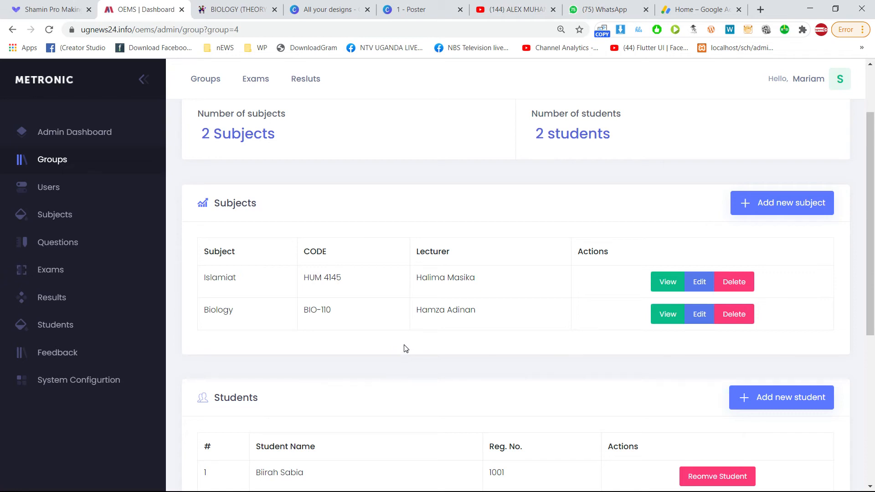
pyautogui.click(816, 79)
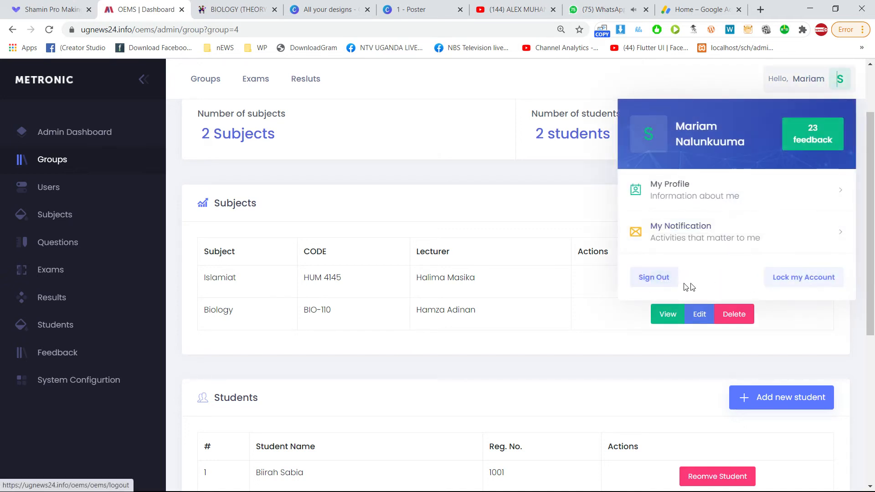
# Sign out of the admin account and sign in with the student username and password.
pyautogui.click(664, 282)
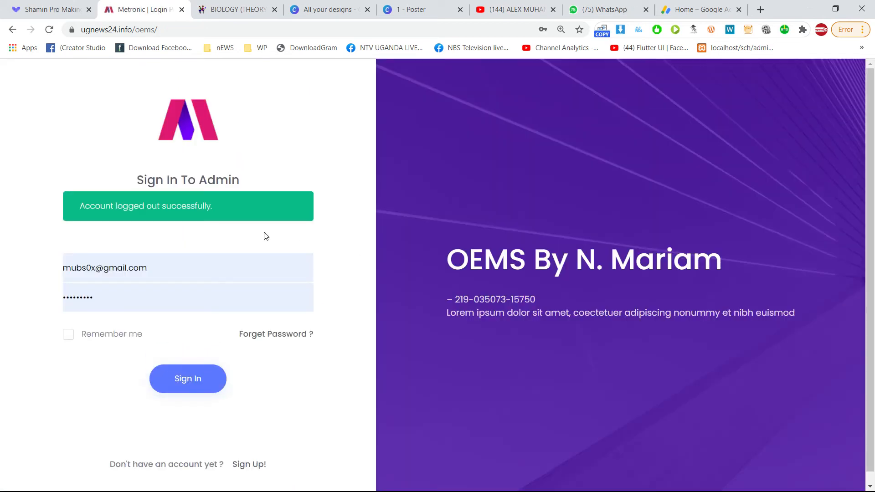
pyautogui.moveTo(168, 273); pyautogui.dragTo(2, 277)
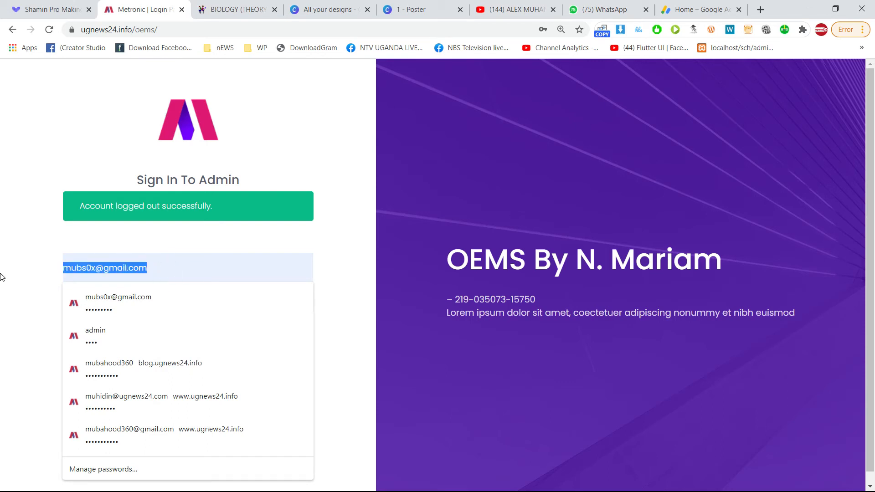
pyautogui.write('tudent_1')
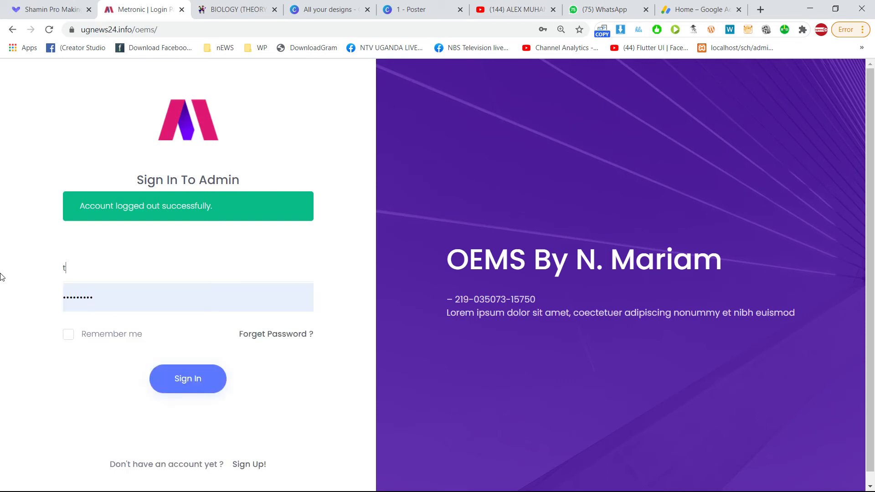
pyautogui.press('BackSpace')
pyautogui.write('student_1')
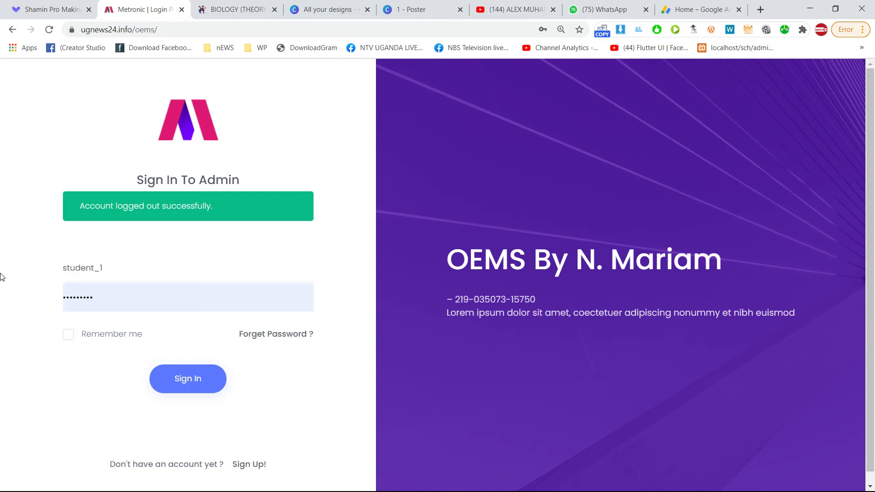
pyautogui.hotkey('ctrl', 'a')
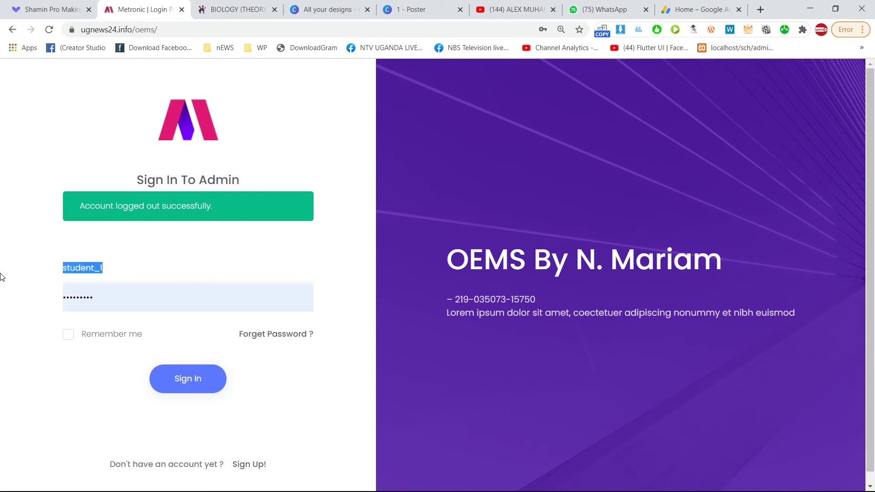
pyautogui.press('Tab')
pyautogui.write('s')
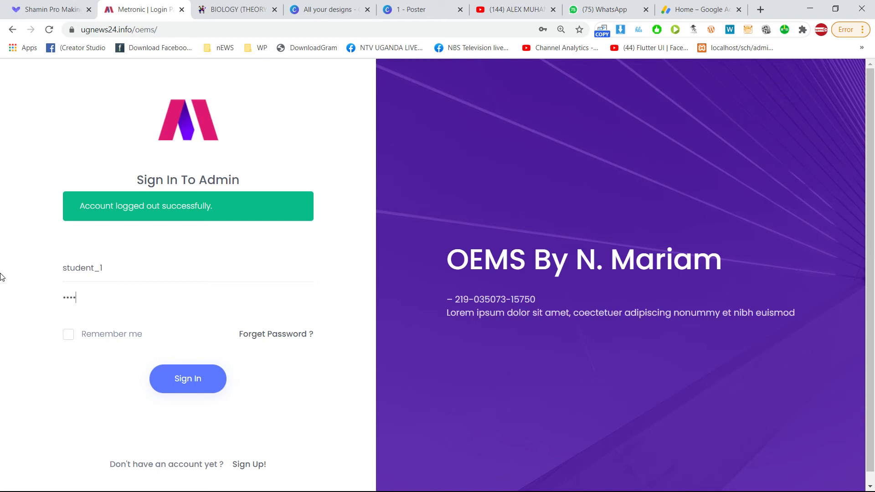
pyautogui.click(182, 368)
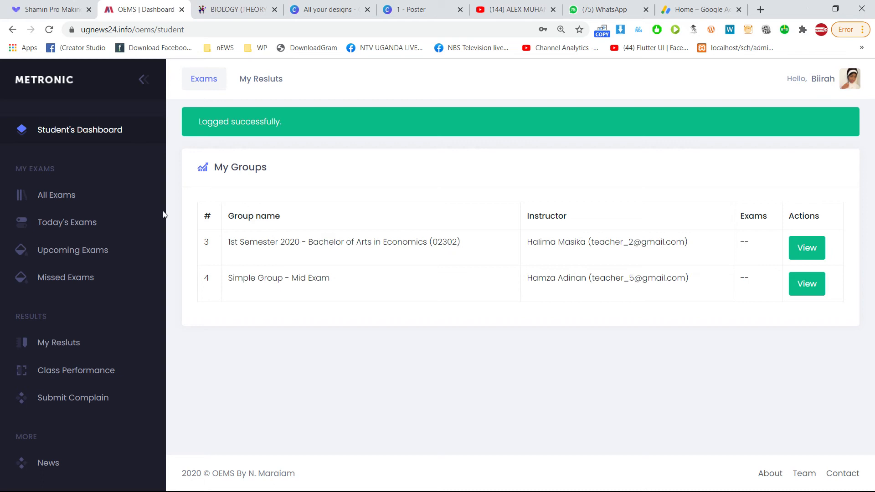
# Reload the student dashboard and inspect the Simple Group - Mid Exam row and its instructor.
pyautogui.scroll(-2, 64, 328)
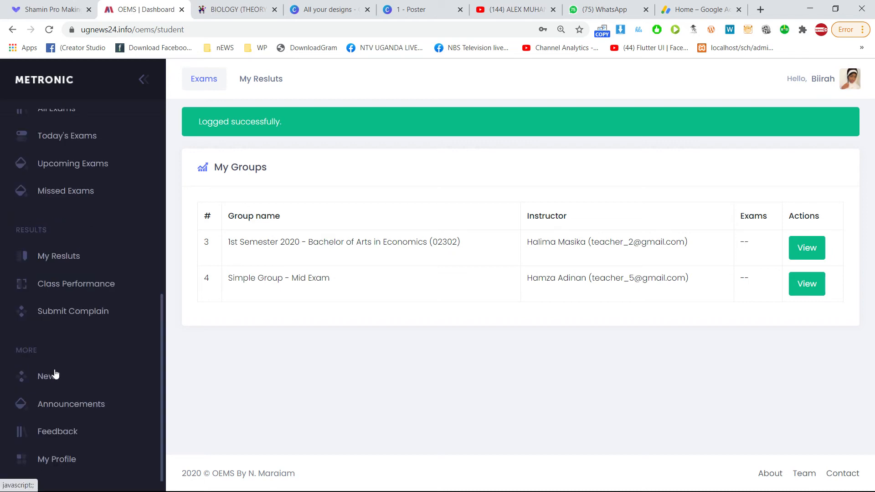
pyautogui.scroll(2, 63, 287)
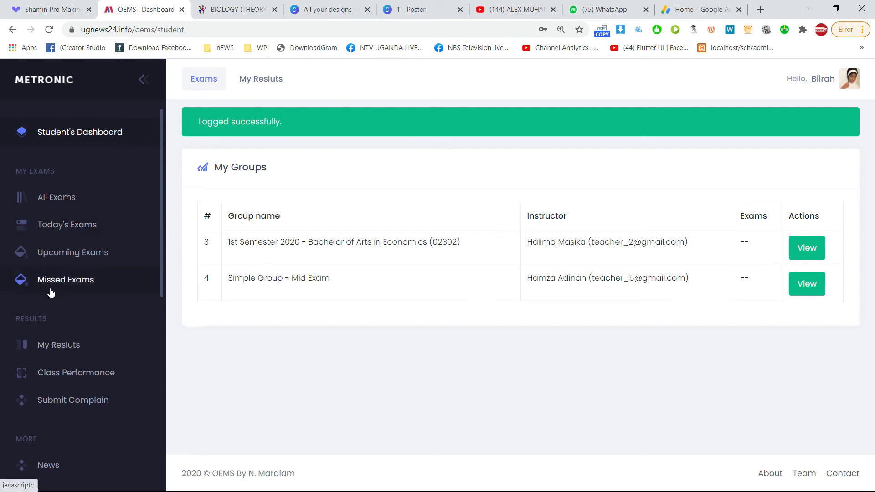
pyautogui.scroll(-2, 51, 301)
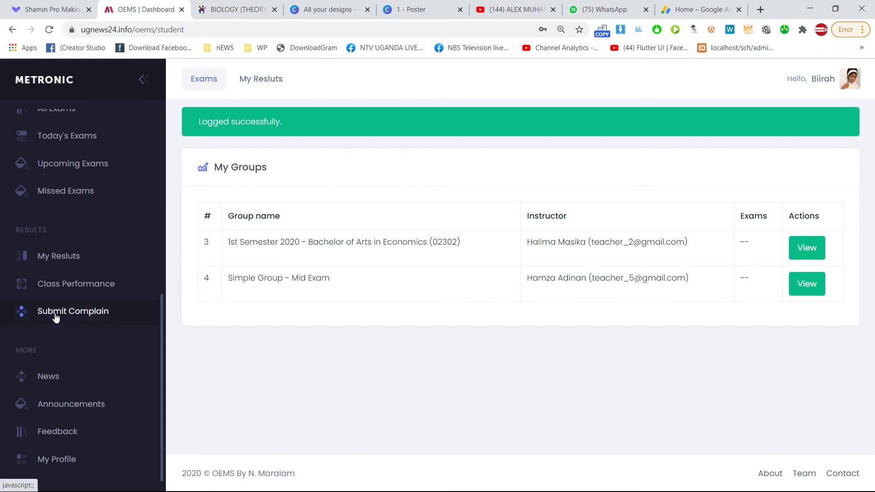
pyautogui.scroll(2, 55, 313)
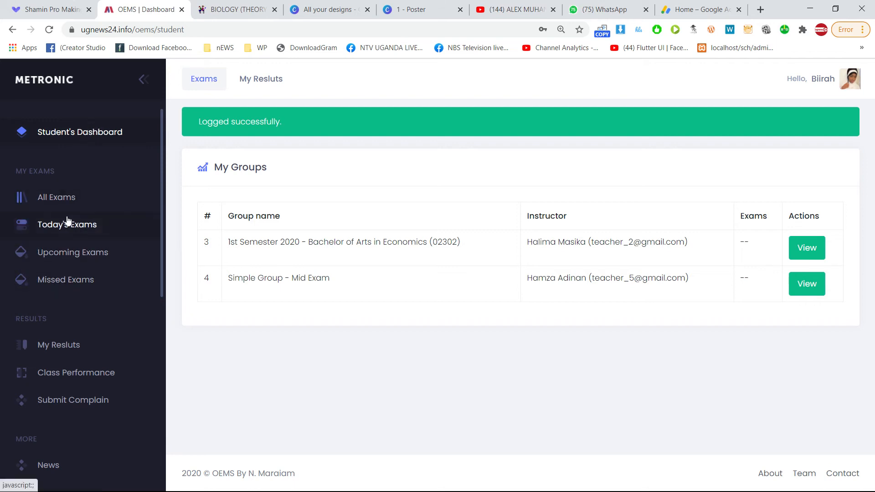
pyautogui.scroll(-2, 45, 324)
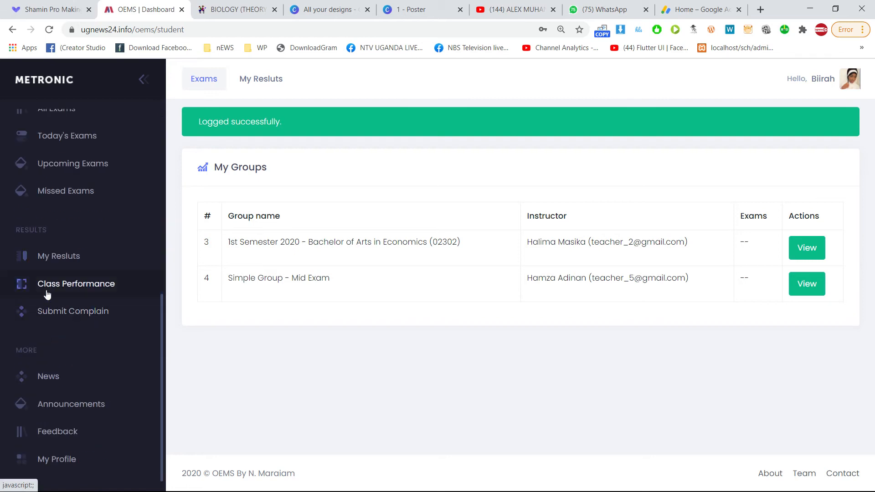
pyautogui.scroll(2, 47, 294)
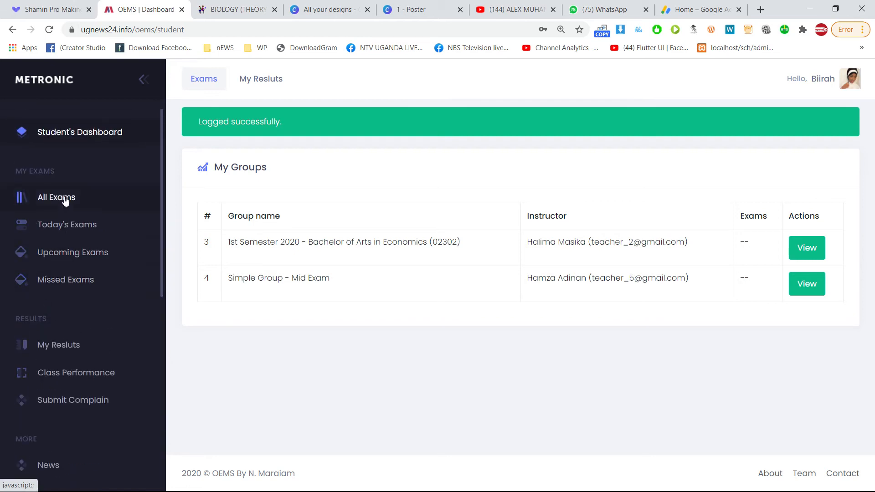
pyautogui.click(104, 137)
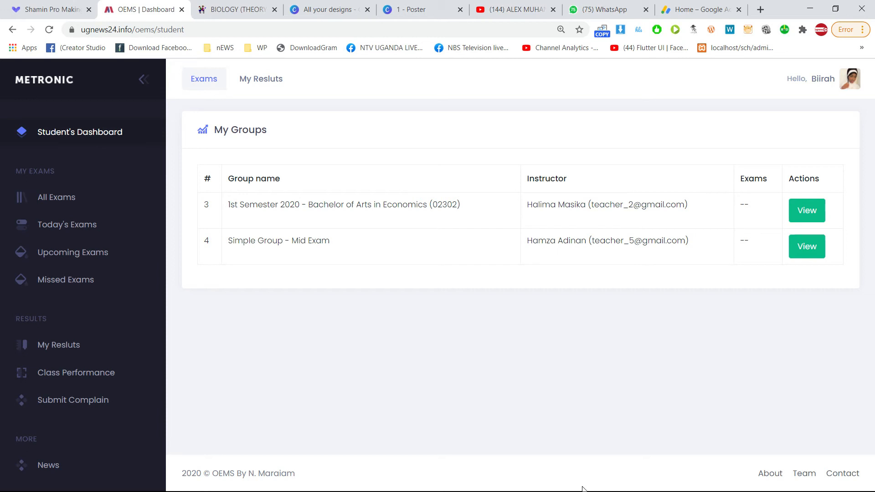
pyautogui.moveTo(237, 242); pyautogui.dragTo(327, 242)
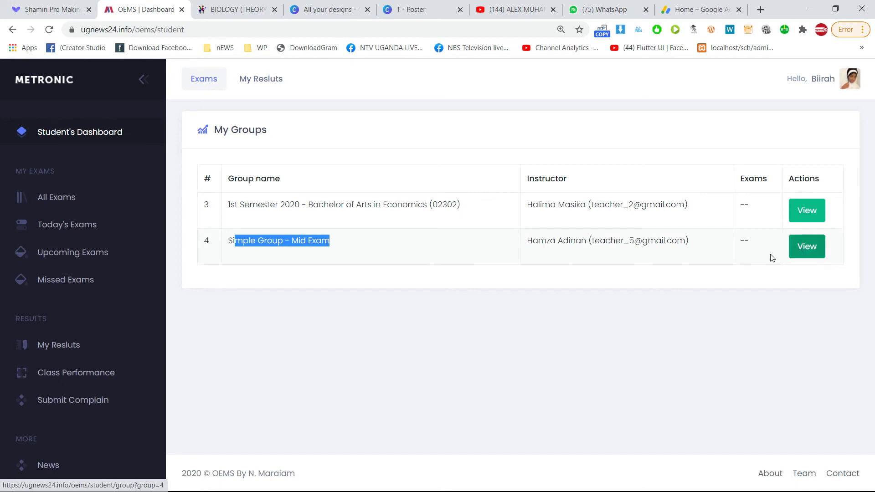
pyautogui.moveTo(593, 242); pyautogui.dragTo(674, 241)
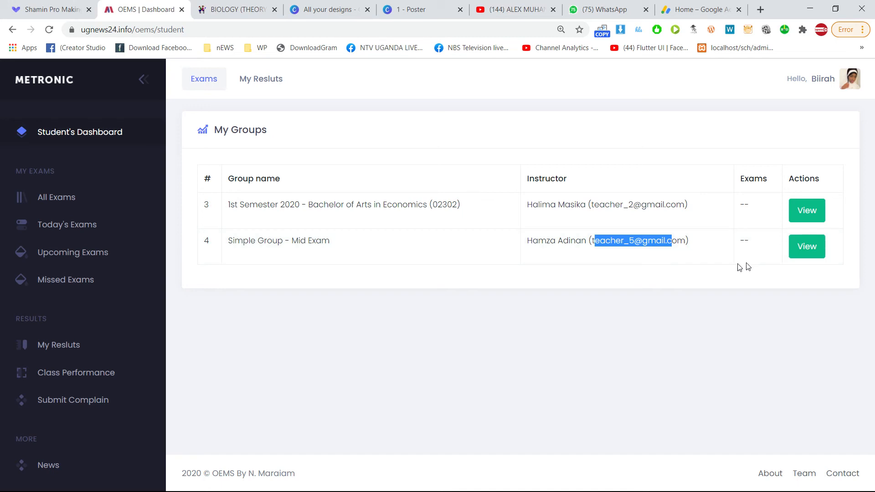
pyautogui.click(808, 249)
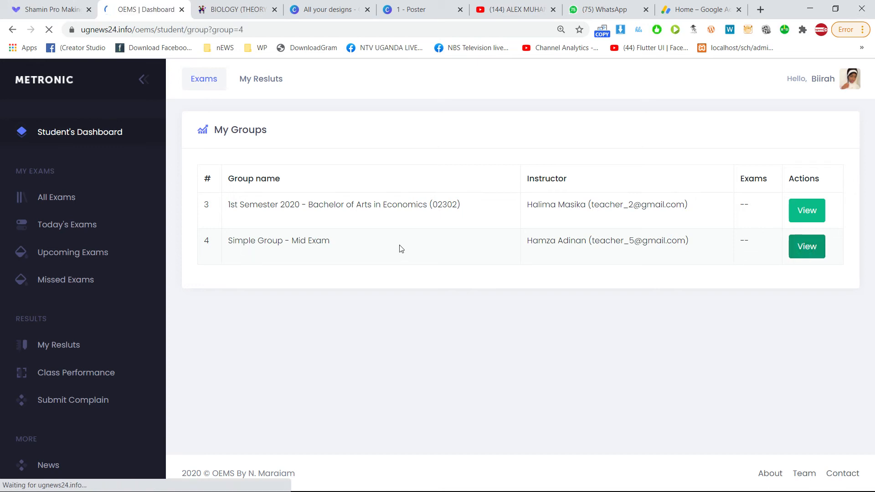
pyautogui.scroll(-4, 456, 281)
pyautogui.scroll(4, 456, 280)
pyautogui.moveTo(223, 220); pyautogui.dragTo(360, 239)
pyautogui.scroll(-4, 656, 252)
pyautogui.scroll(4, 658, 248)
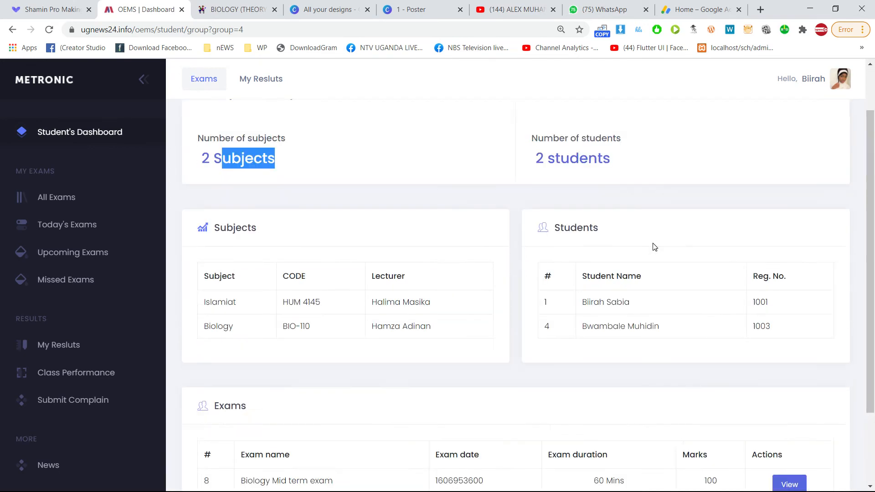
pyautogui.click(473, 285)
pyautogui.click(823, 302)
pyautogui.scroll(-2, 689, 332)
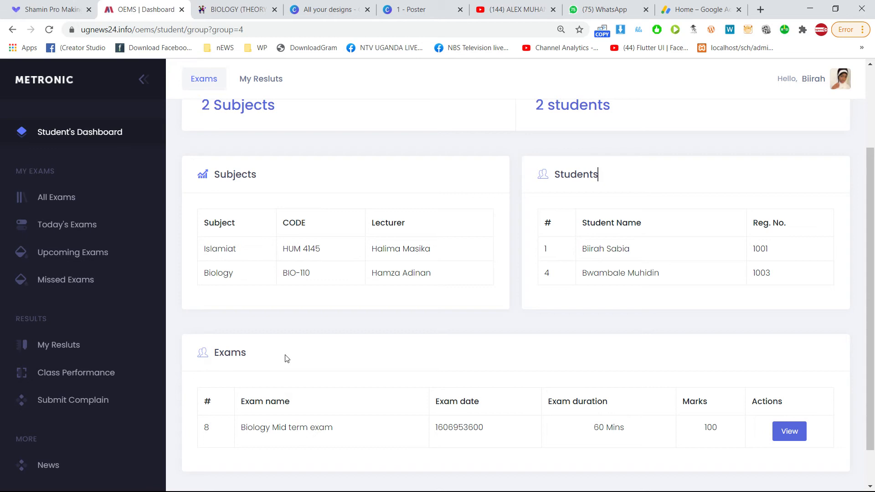
pyautogui.scroll(-1, 285, 358)
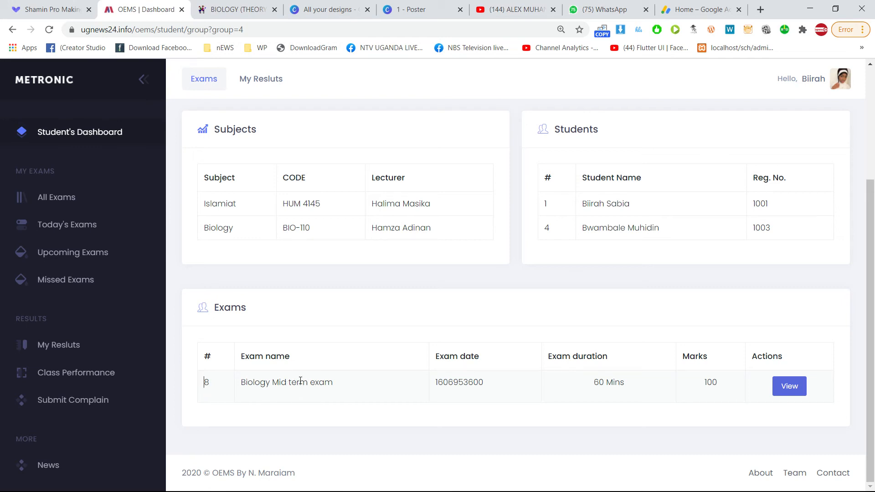
pyautogui.scroll(3, 301, 382)
pyautogui.scroll(-3, 302, 376)
# Open the Biology Mid term exam and review its 60 minutes, 100 marks and pass mark 45.
pyautogui.click(791, 396)
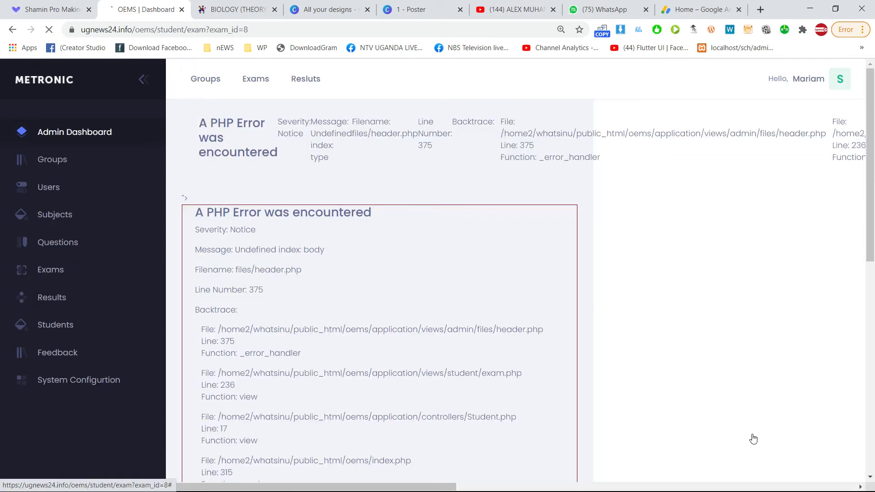
pyautogui.scroll(-10, 491, 280)
pyautogui.scroll(8, 368, 207)
pyautogui.scroll(2, 368, 210)
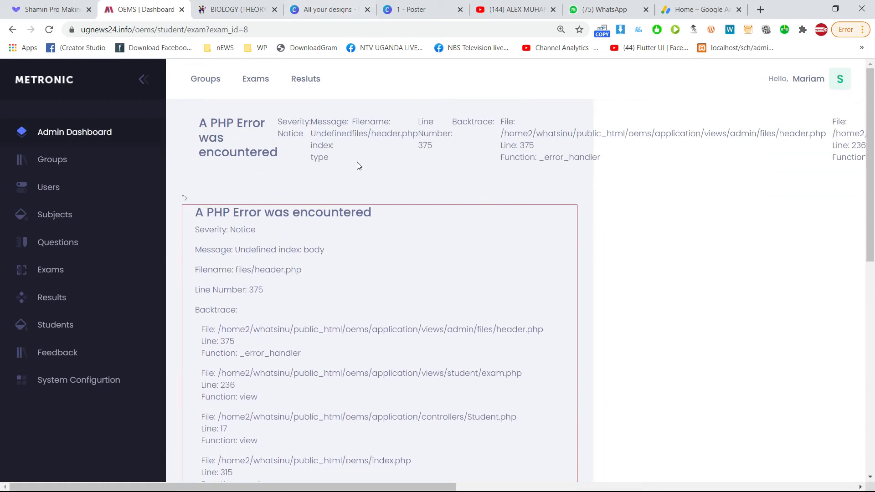
# Pause the screen recording from the system tray.
pyautogui.press('super')
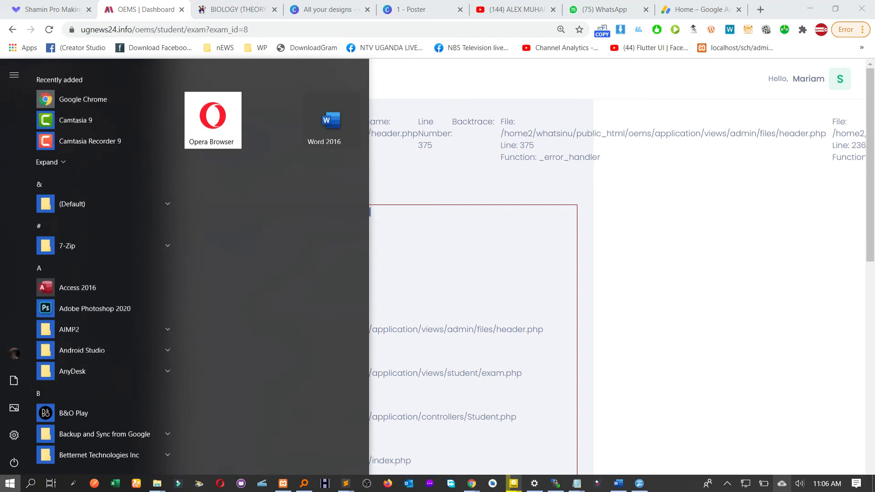
pyautogui.click(728, 485)
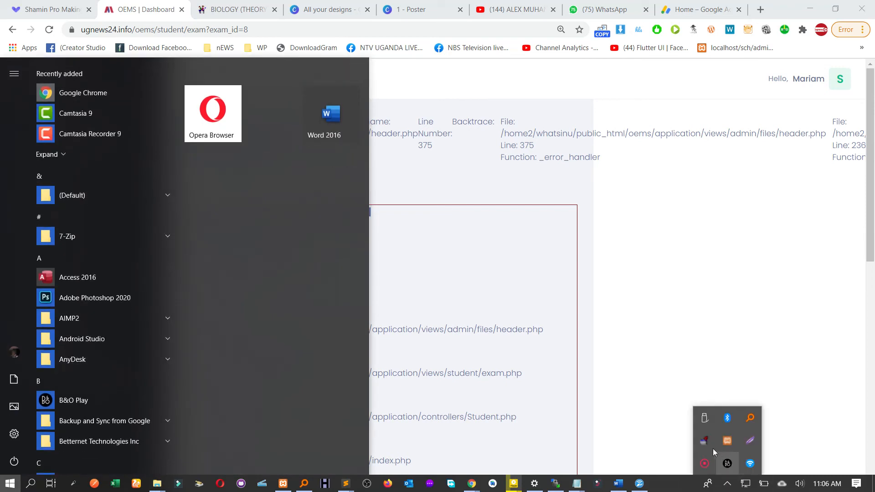
pyautogui.rightClick(709, 464)
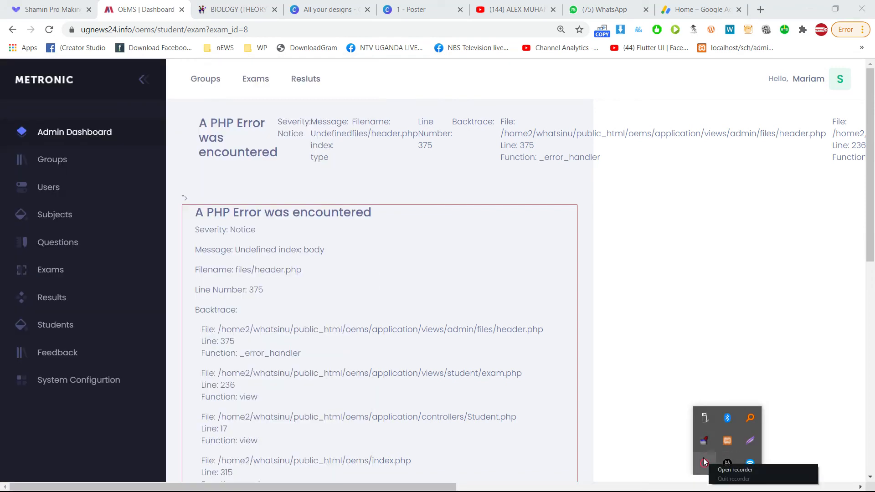
pyautogui.click(734, 470)
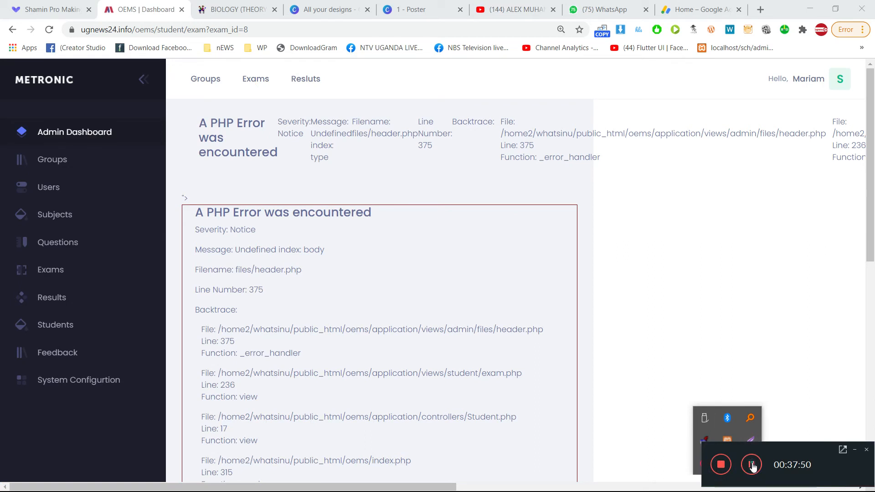
pyautogui.click(751, 465)
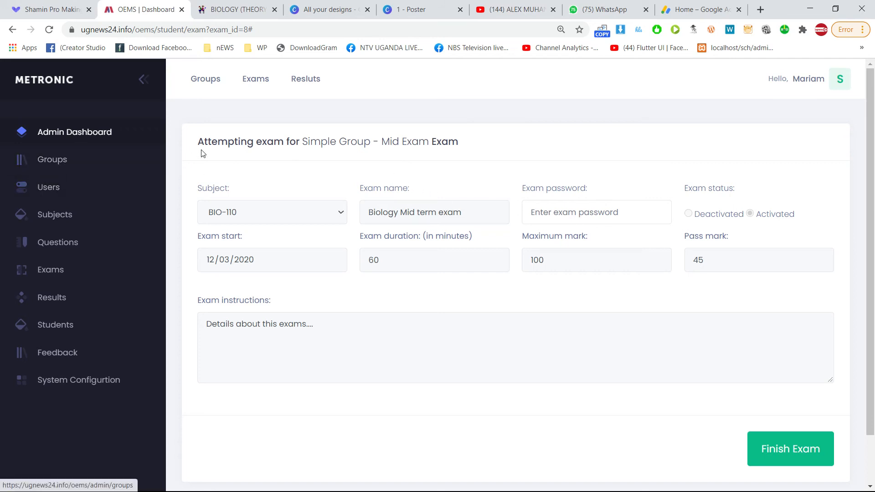
# Fill the Exam password field with the browser's saved suggestion.
pyautogui.moveTo(228, 142); pyautogui.dragTo(297, 148)
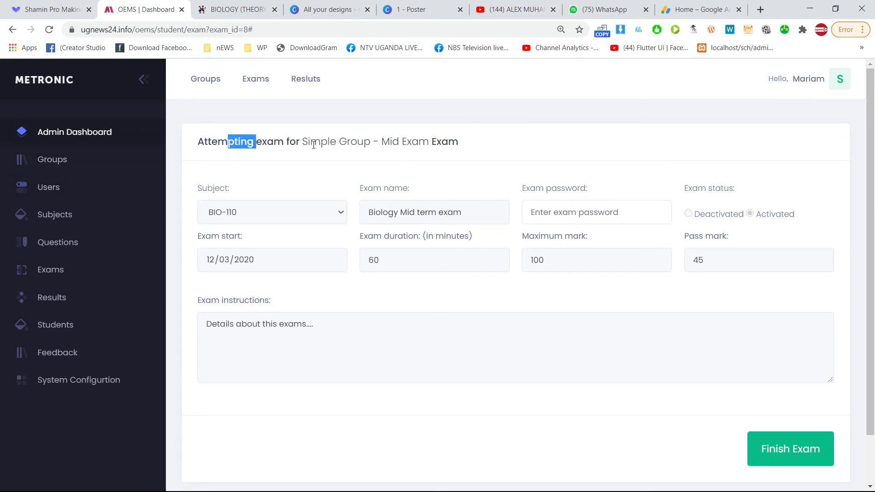
pyautogui.doubleClick(317, 141)
pyautogui.moveTo(379, 141); pyautogui.dragTo(418, 142)
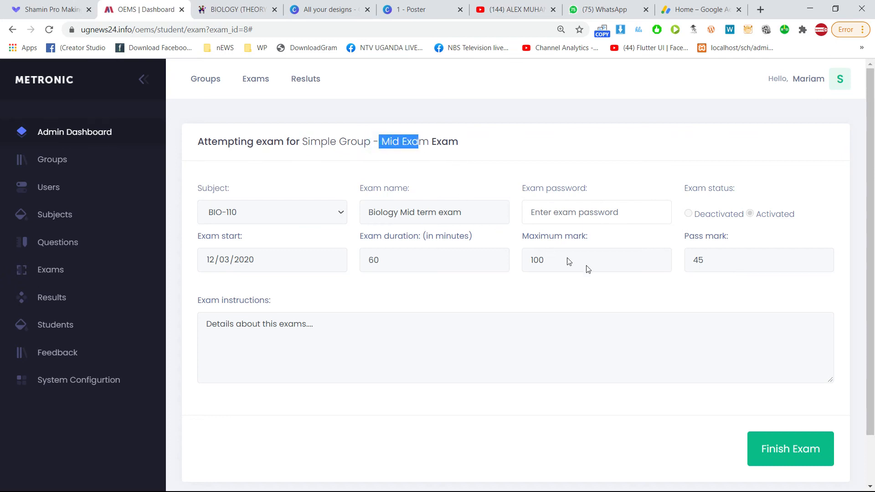
pyautogui.scroll(-2, 752, 342)
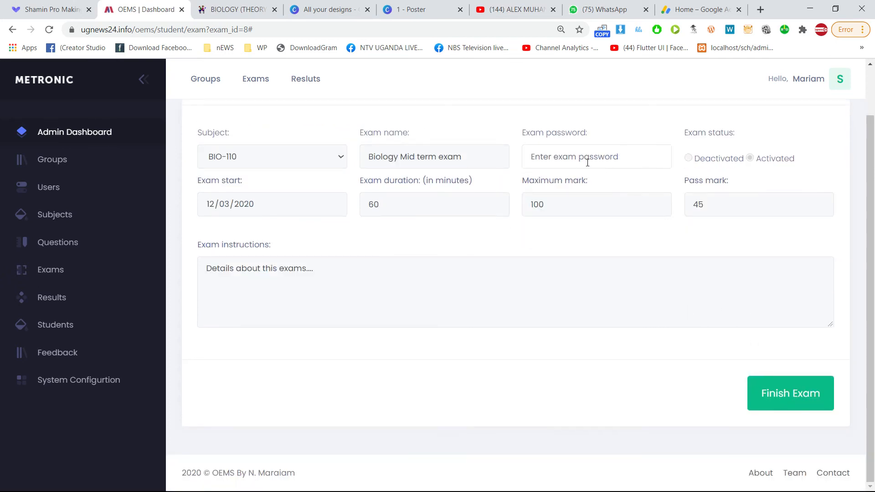
pyautogui.click(557, 156)
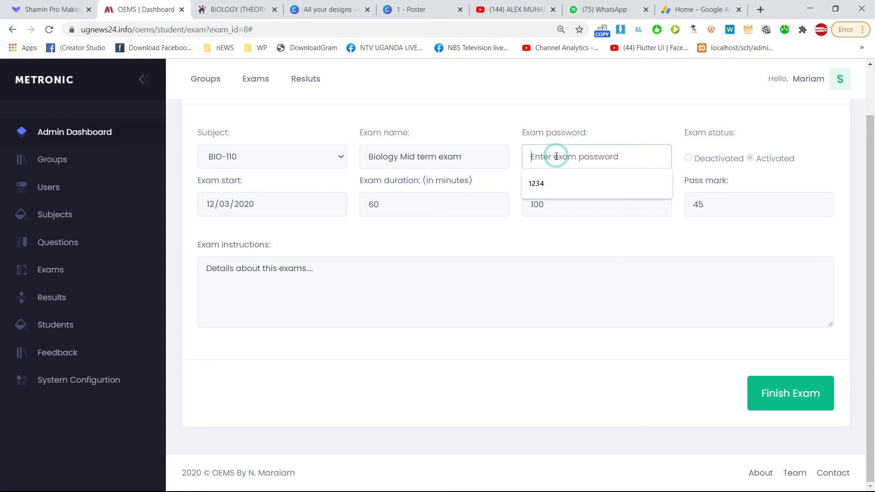
pyautogui.click(543, 186)
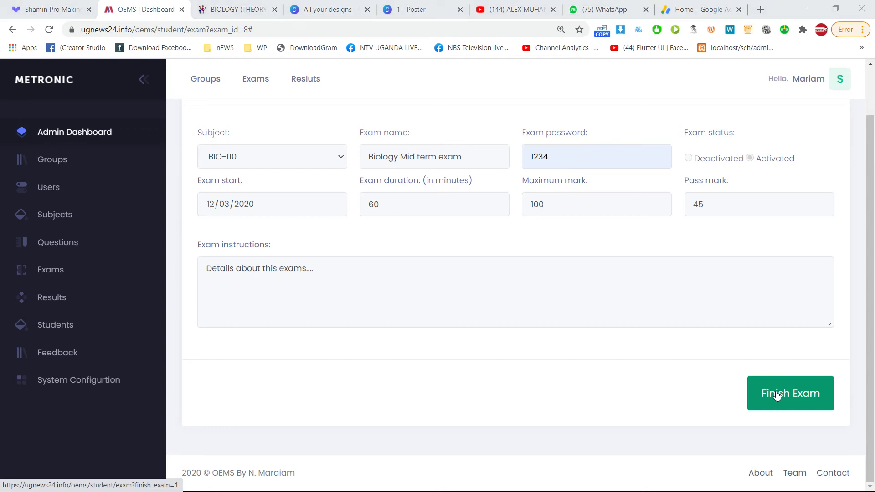
pyautogui.hotkey('alt', 'Tab')
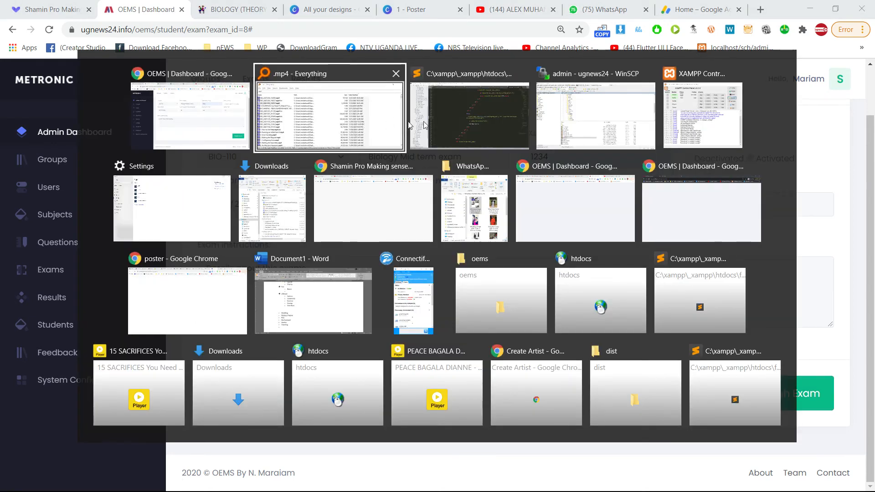
pyautogui.click(223, 123)
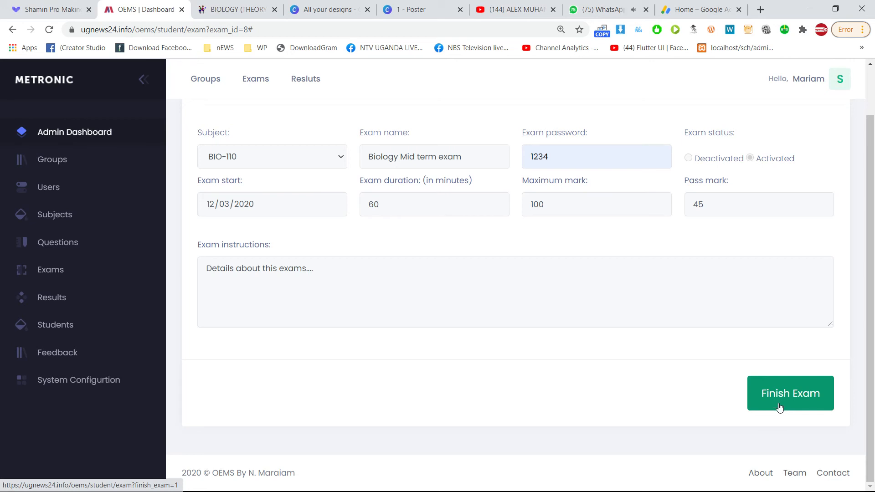
# Start pinning a window on top with the tray's window-pinning utility.
pyautogui.press('super')
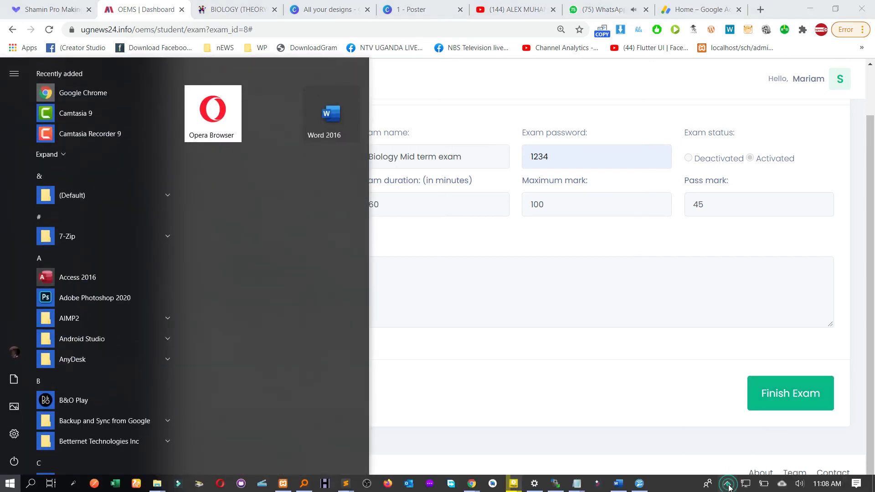
pyautogui.click(728, 485)
pyautogui.rightClick(705, 443)
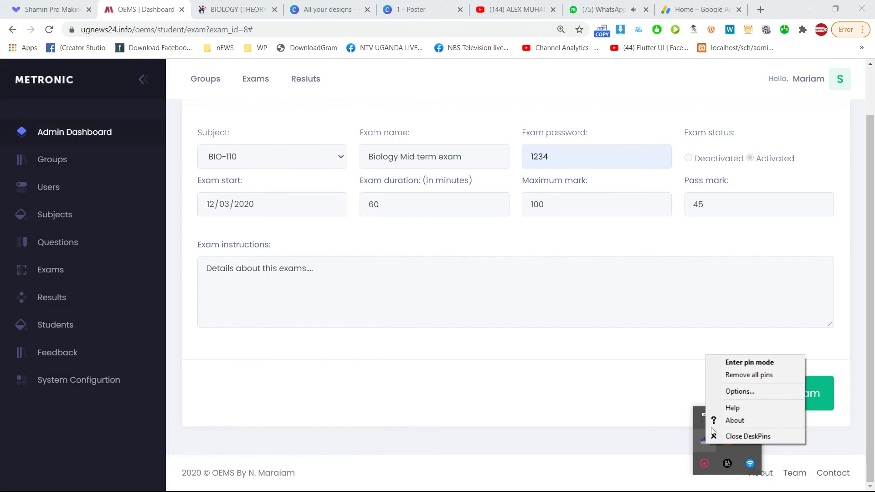
pyautogui.click(743, 363)
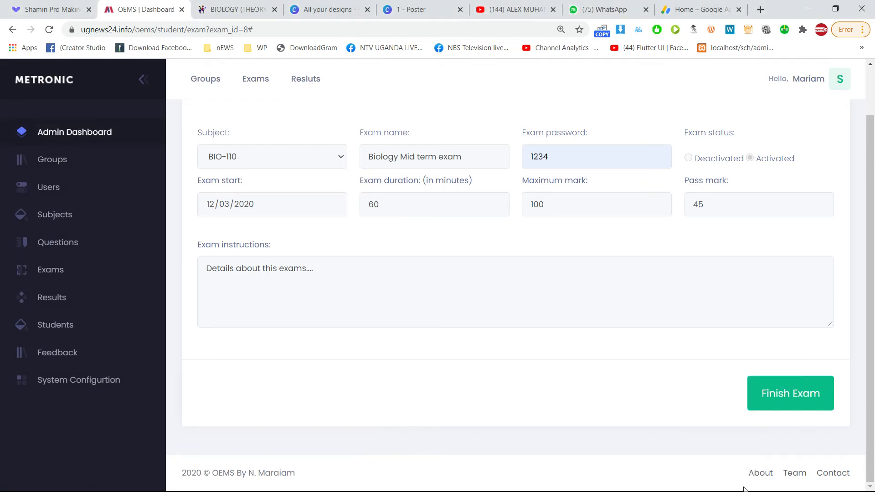
# Pause the screen recording from the system tray.
pyautogui.press('super')
pyautogui.click(728, 484)
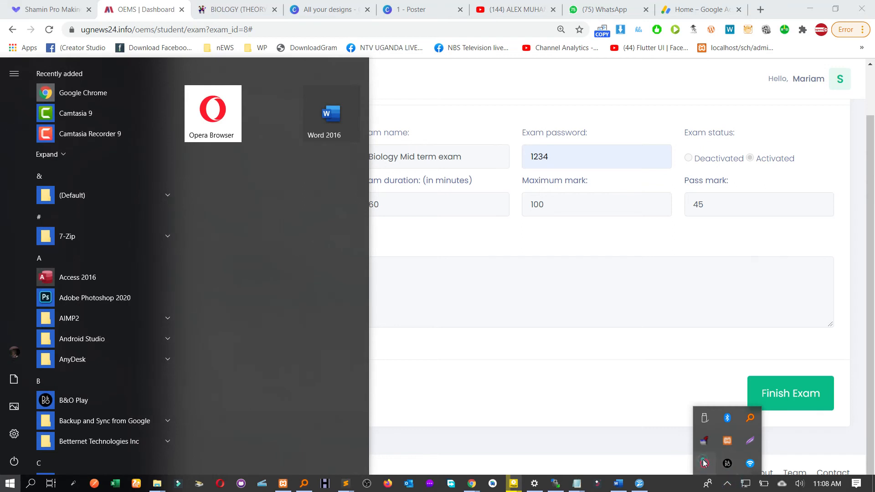
pyautogui.click(704, 463)
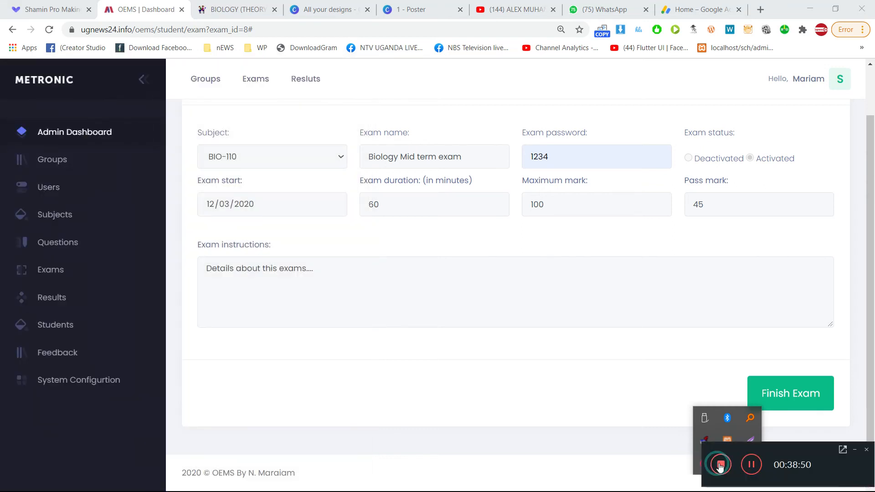
pyautogui.click(755, 468)
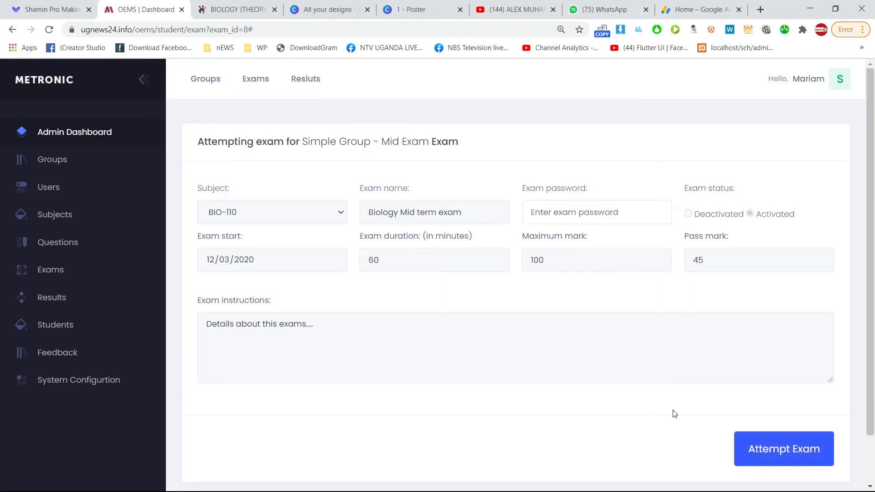
# Reload the exam attempt page and inspect the subject code BIO-110 and password field.
pyautogui.click(50, 33)
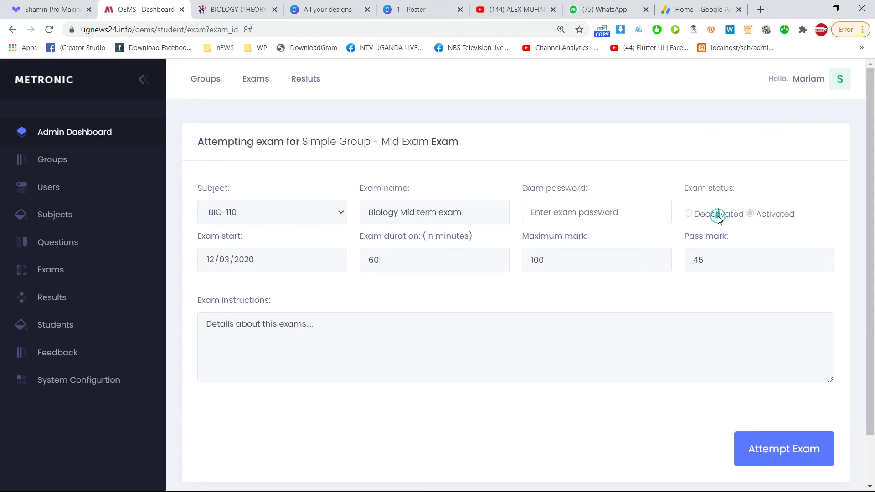
pyautogui.scroll(-1, 798, 438)
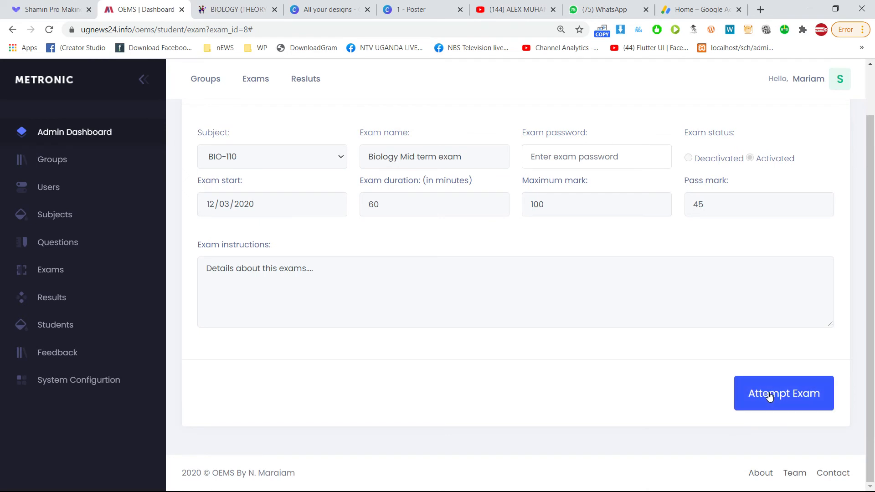
pyautogui.scroll(1, 552, 244)
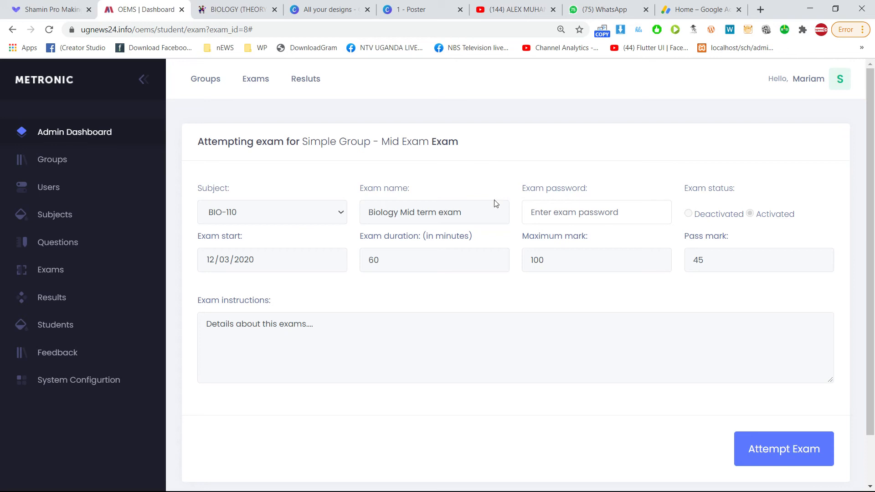
pyautogui.tripleClick(221, 215)
pyautogui.click(209, 191)
pyautogui.click(219, 208)
pyautogui.click(385, 191)
pyautogui.click(400, 212)
pyautogui.click(579, 220)
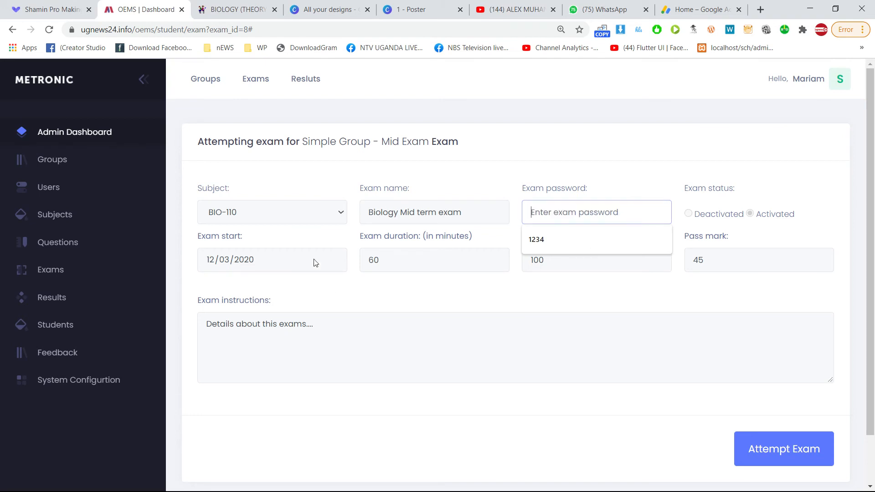
pyautogui.click(213, 240)
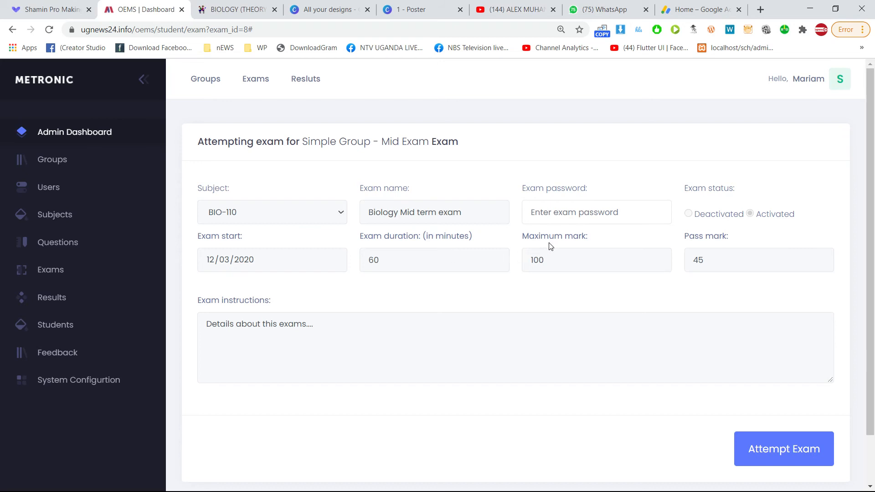
# Check the Maximum mark, Pass mark 45 and exam instructions fields.
pyautogui.moveTo(536, 238); pyautogui.dragTo(580, 241)
pyautogui.click(714, 266)
pyautogui.click(337, 364)
pyautogui.click(440, 352)
pyautogui.click(356, 341)
# Submit the saved exam password with an extra 3 appended, triggering the wrong-password error.
pyautogui.click(572, 209)
pyautogui.scroll(-2, 634, 305)
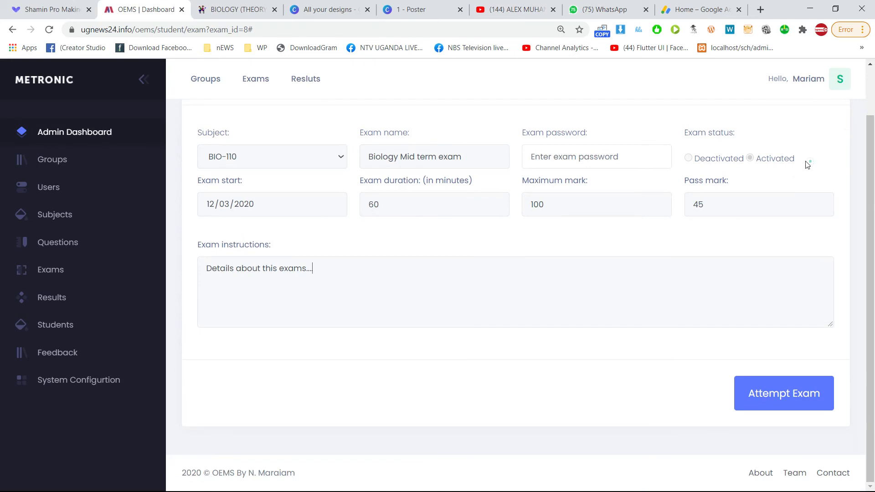
pyautogui.moveTo(809, 162); pyautogui.dragTo(761, 164)
pyautogui.scroll(2, 727, 180)
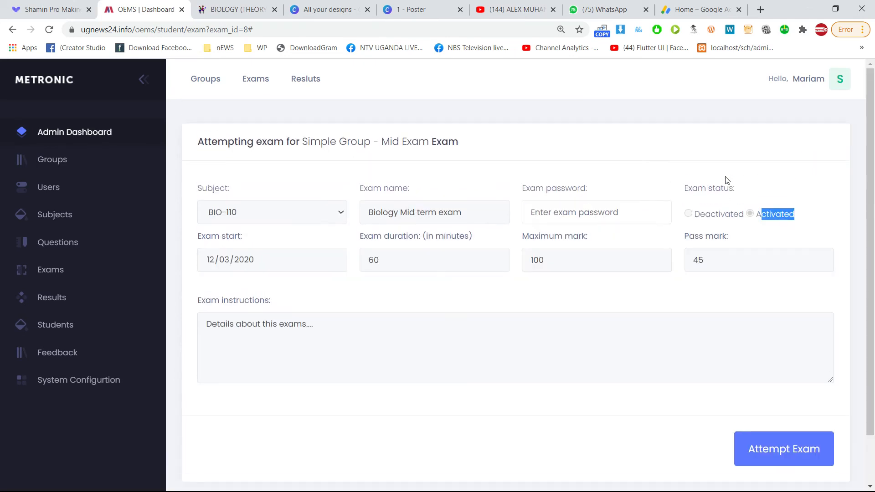
pyautogui.click(581, 215)
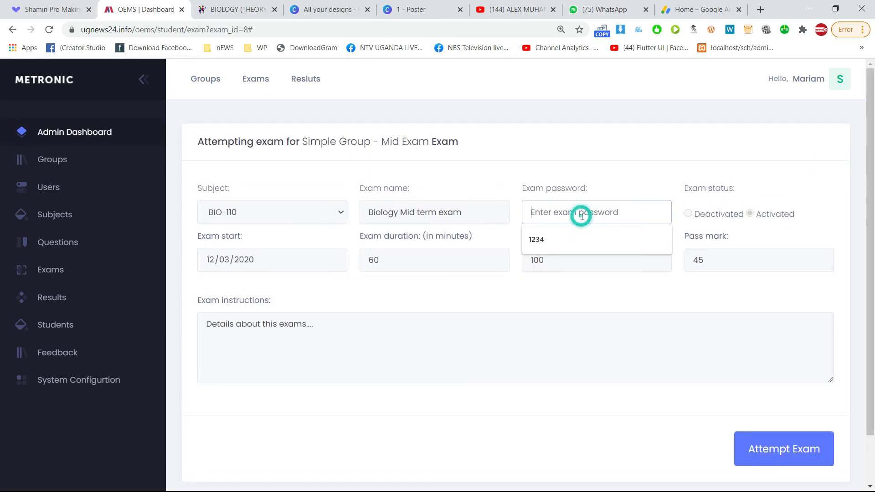
pyautogui.click(571, 240)
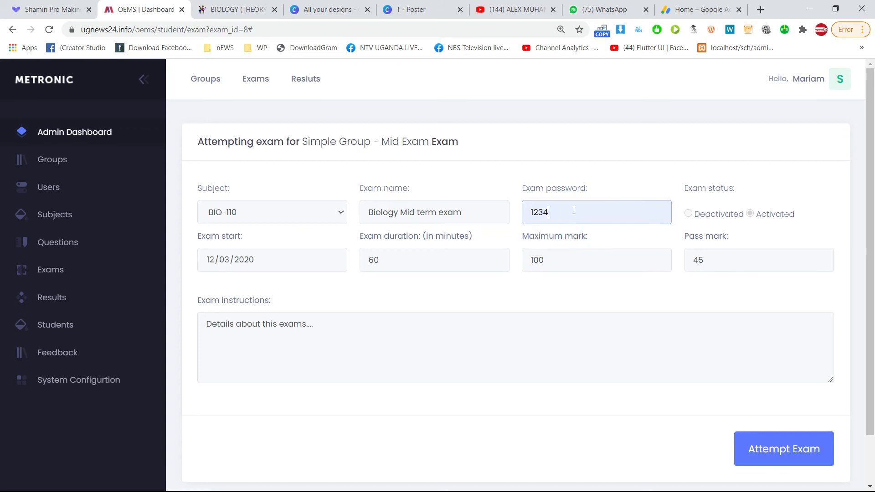
pyautogui.write('33')
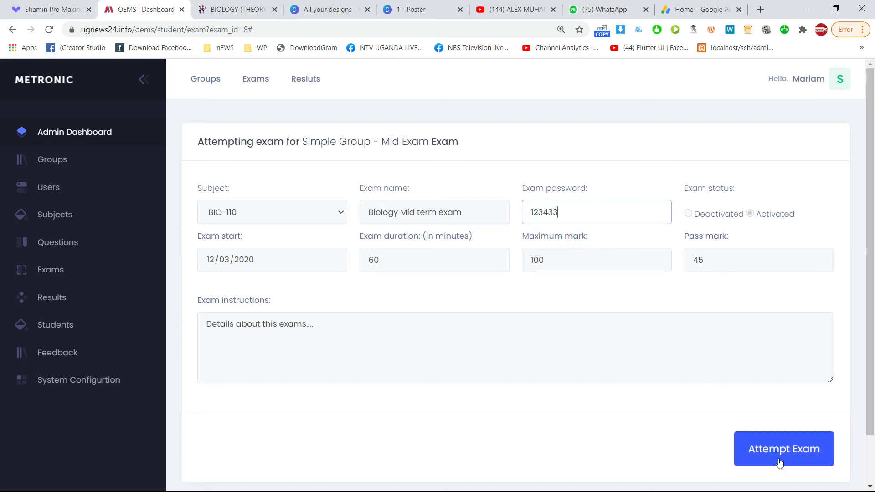
pyautogui.click(782, 460)
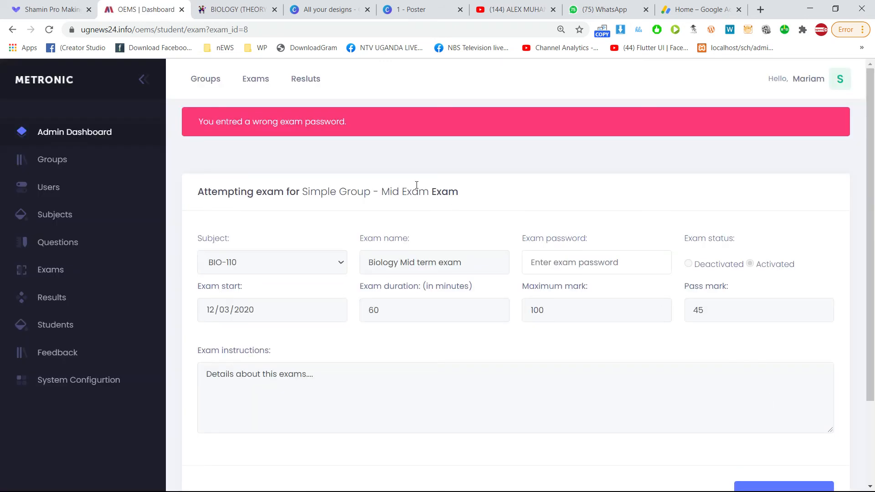
# Refill the saved exam password and start the Biology Mid term exam.
pyautogui.moveTo(219, 126); pyautogui.dragTo(358, 123)
pyautogui.click(567, 255)
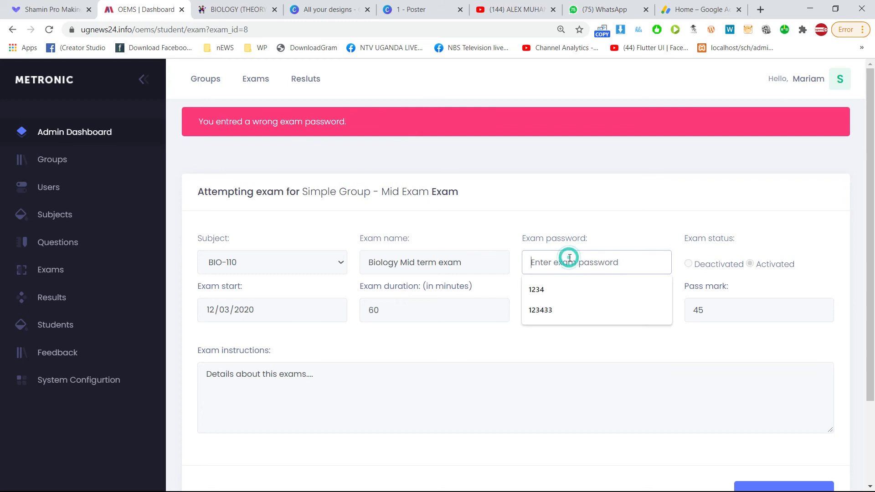
pyautogui.click(551, 299)
pyautogui.scroll(-3, 734, 348)
pyautogui.click(789, 391)
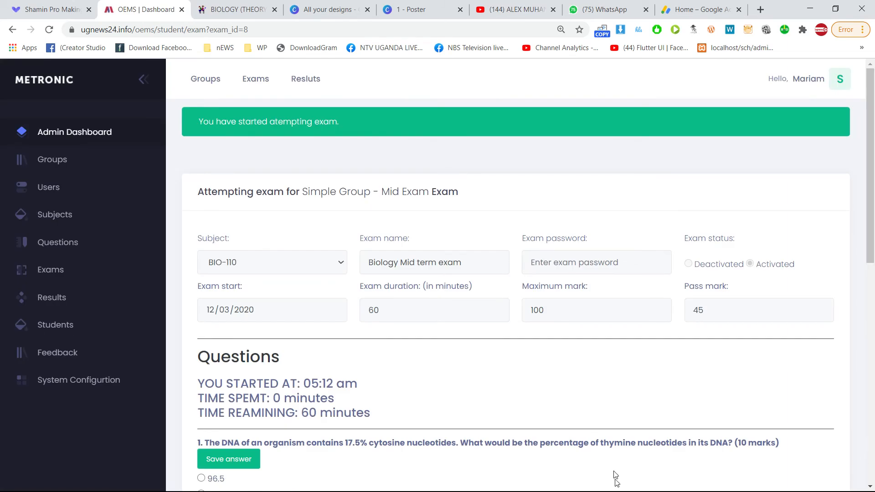
# Review the running exam's start time and questions, then leave the window to trigger a quit warning.
pyautogui.click(568, 253)
pyautogui.scroll(-1, 675, 247)
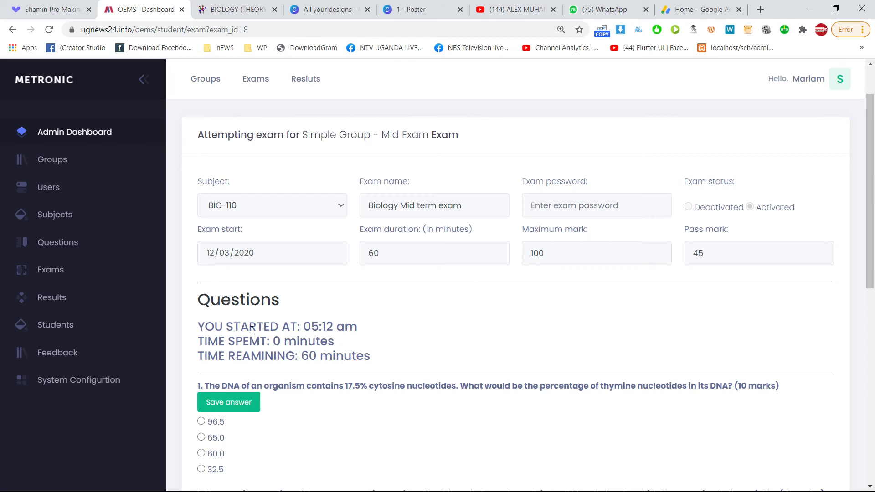
pyautogui.scroll(-1, 252, 330)
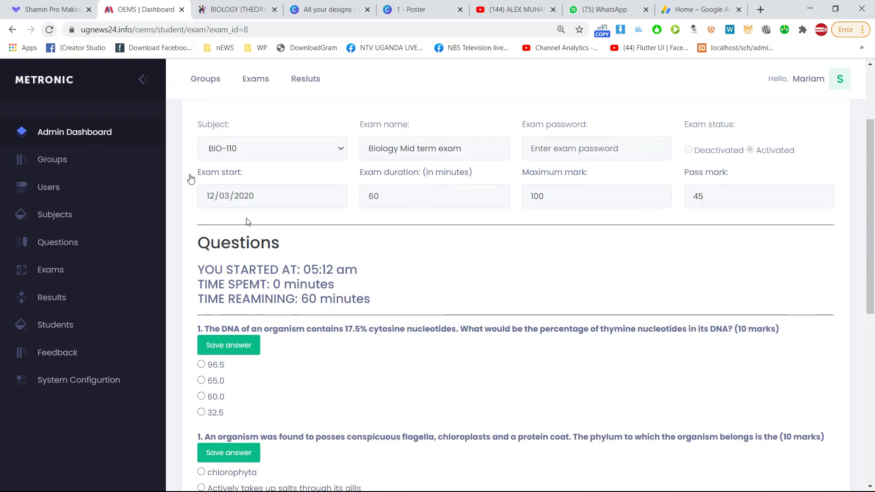
pyautogui.moveTo(273, 270); pyautogui.dragTo(306, 274)
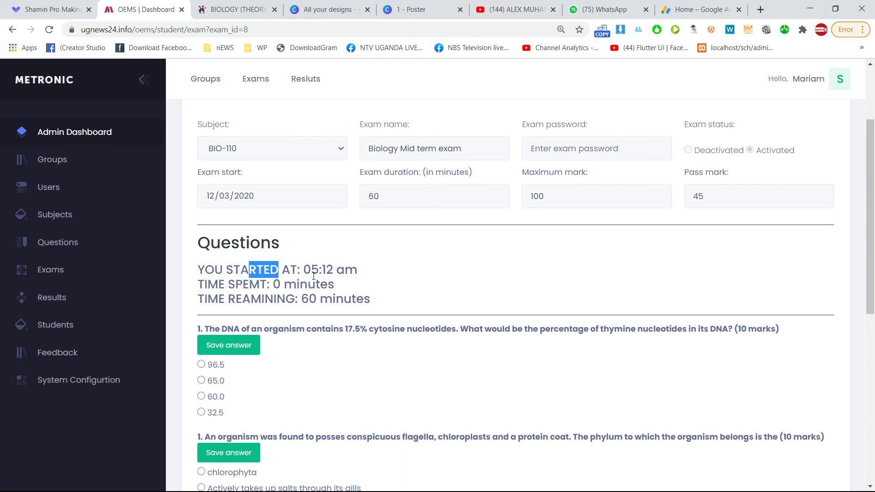
pyautogui.press('super')
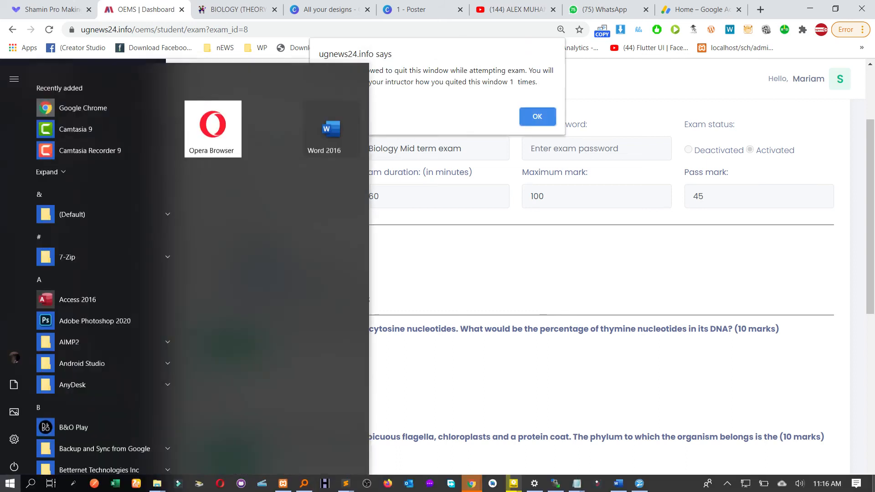
# Return to the exam page and dismiss the alert reporting one window quit.
pyautogui.click(492, 309)
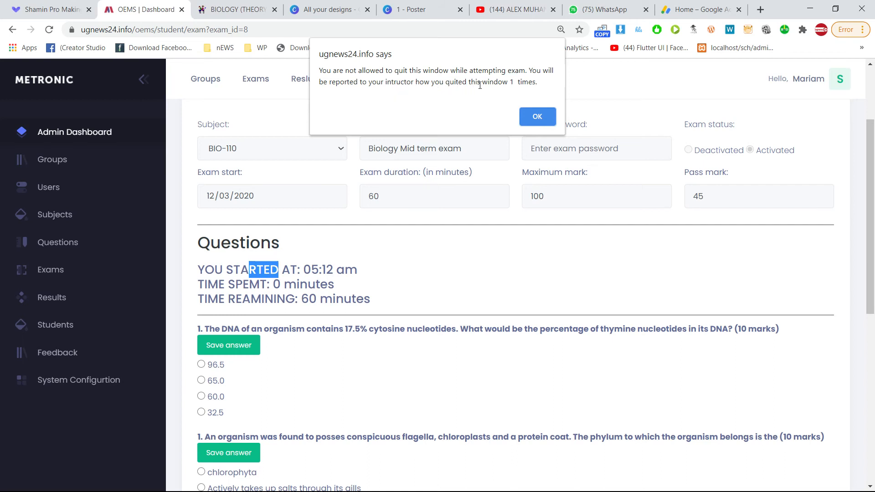
pyautogui.moveTo(533, 82); pyautogui.dragTo(481, 78)
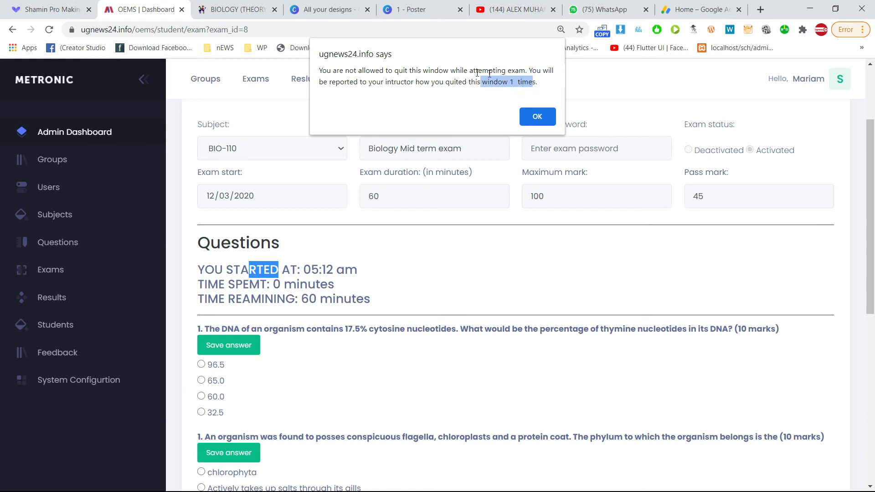
pyautogui.click(537, 116)
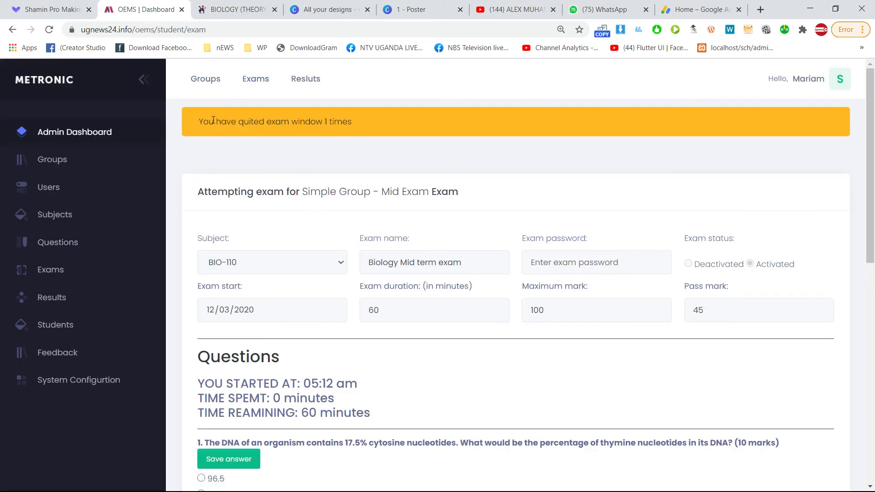
# Highlight the quit-count message in the exam page banner.
pyautogui.moveTo(210, 120); pyautogui.dragTo(348, 121)
pyautogui.moveTo(236, 121); pyautogui.dragTo(342, 122)
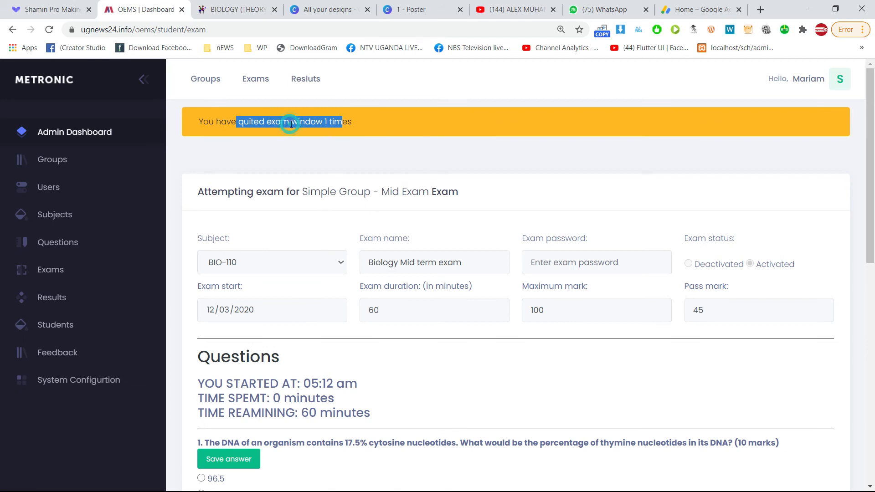
pyautogui.moveTo(231, 122); pyautogui.dragTo(343, 122)
pyautogui.scroll(-5, 298, 196)
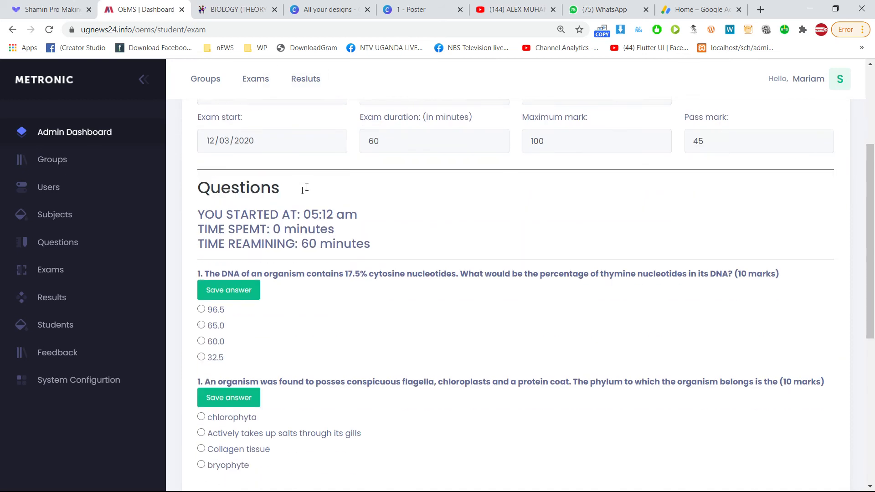
pyautogui.scroll(5, 308, 186)
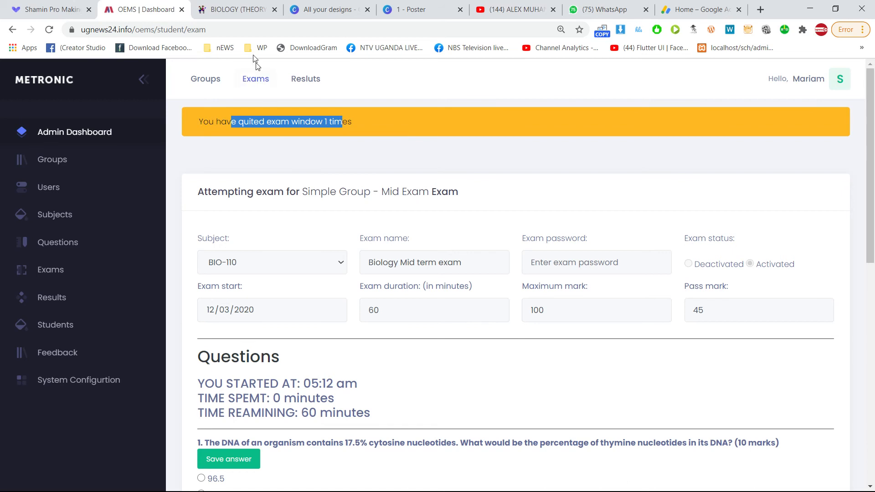
# Visit the BIOLOGY (THEORY) tab and come back, raising the quit count to 2 times.
pyautogui.click(237, 10)
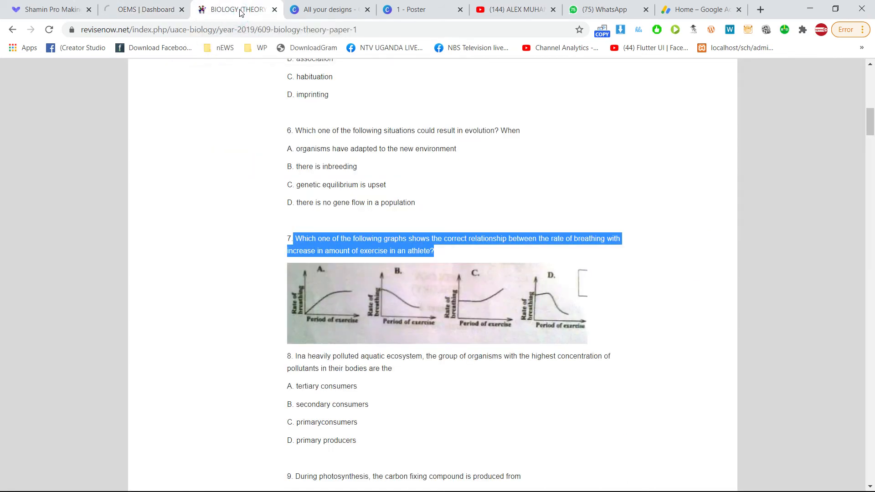
pyautogui.click(146, 10)
pyautogui.moveTo(264, 121); pyautogui.dragTo(353, 123)
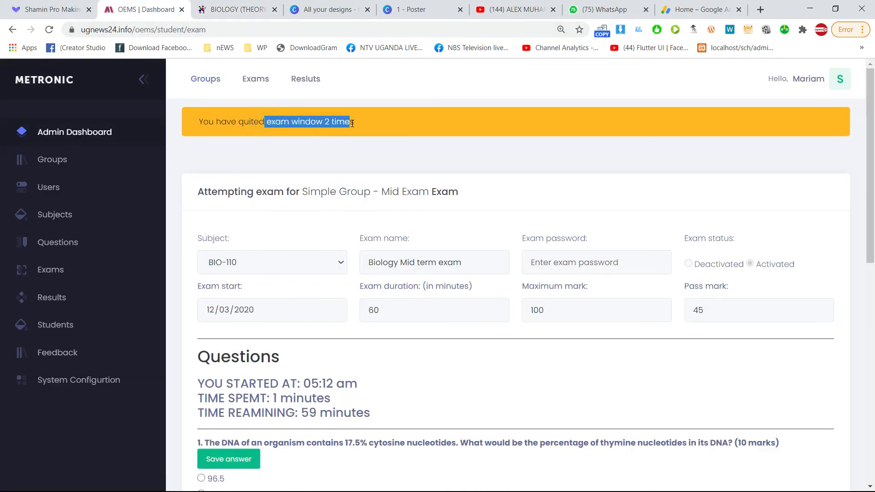
pyautogui.click(273, 124)
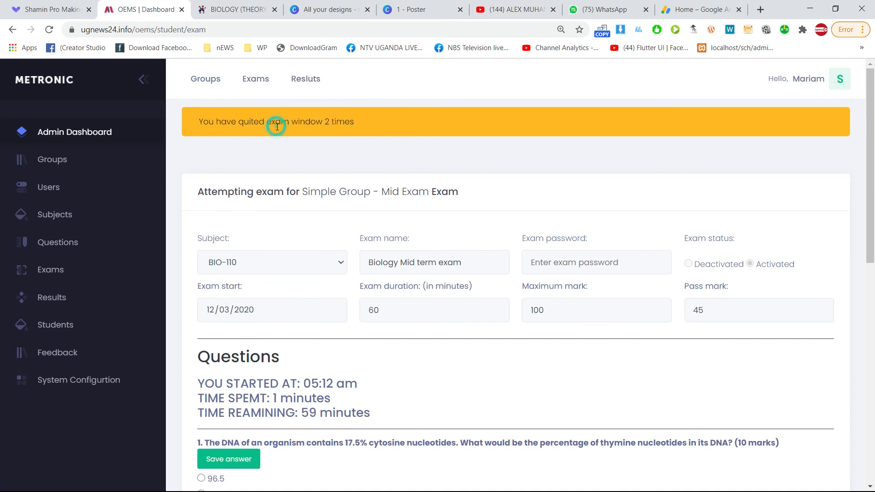
pyautogui.moveTo(254, 122); pyautogui.dragTo(336, 133)
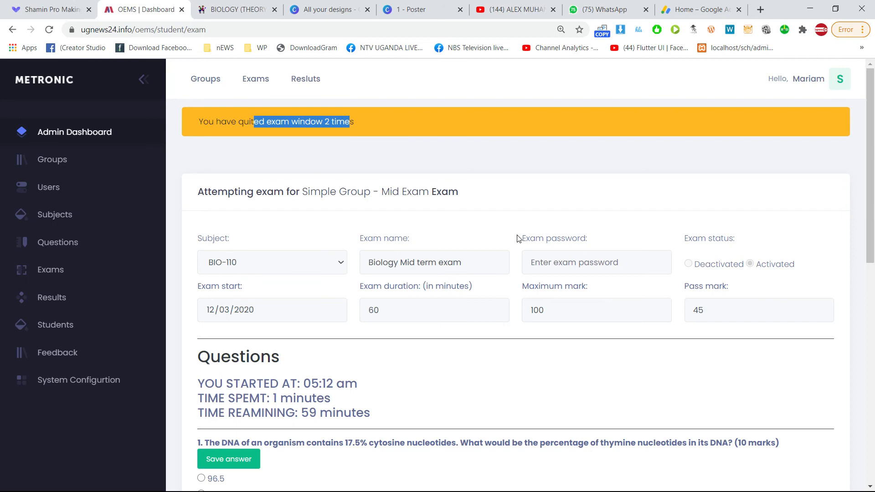
# Glance at exam.php in Sublime Text, then return to the exam, triggering the third quit warning.
pyautogui.hotkey('alt', 'Tab')
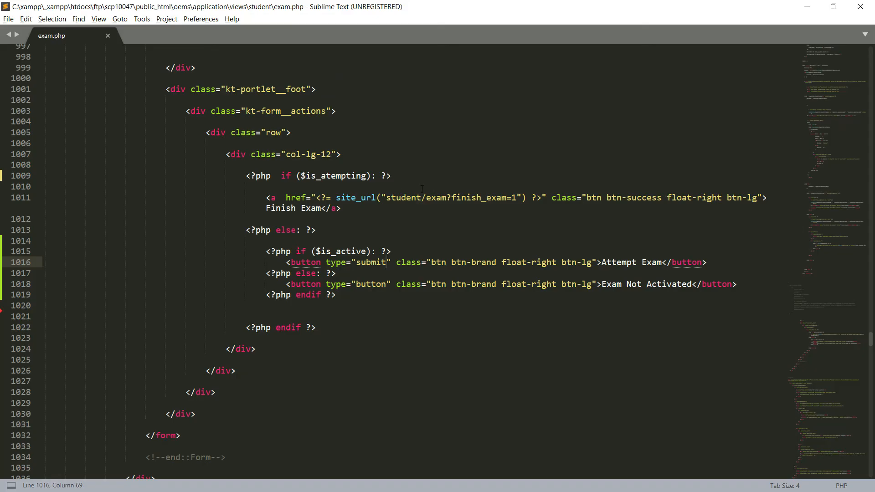
pyautogui.scroll(10, 310, 141)
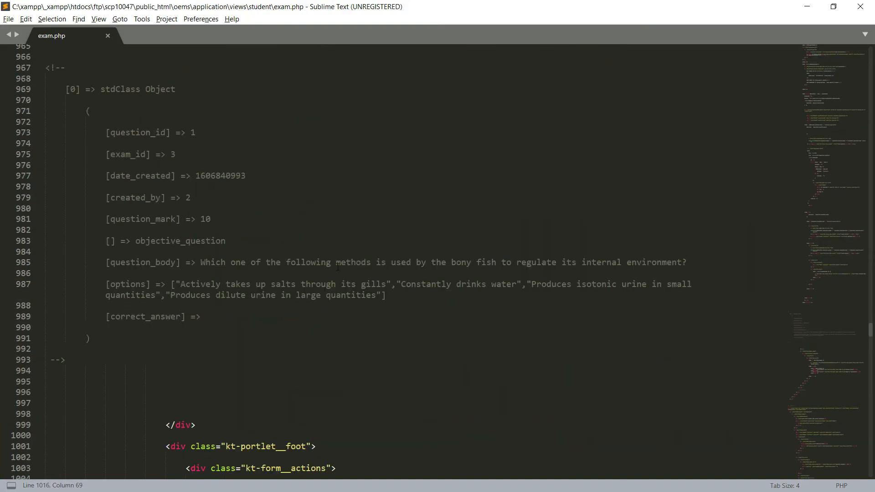
pyautogui.hotkey('alt', 'Tab')
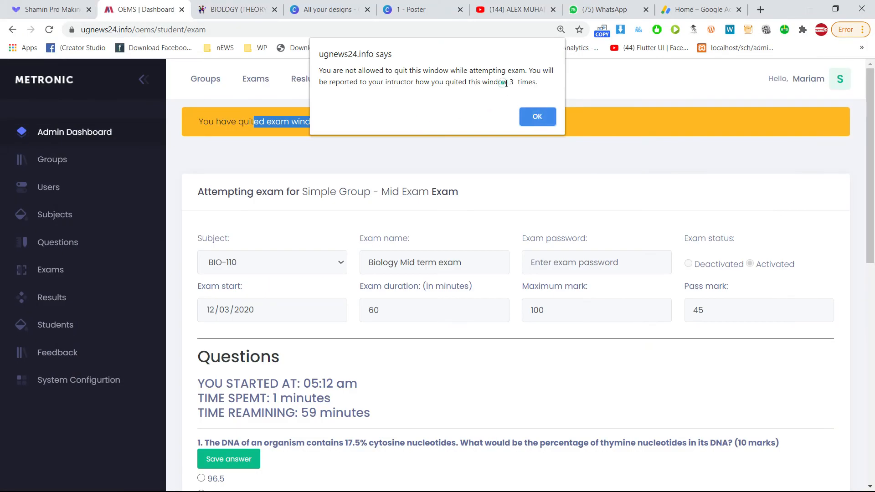
# Dismiss the alert counting 3 window quits and let the exam page reload.
pyautogui.moveTo(506, 84); pyautogui.dragTo(521, 83)
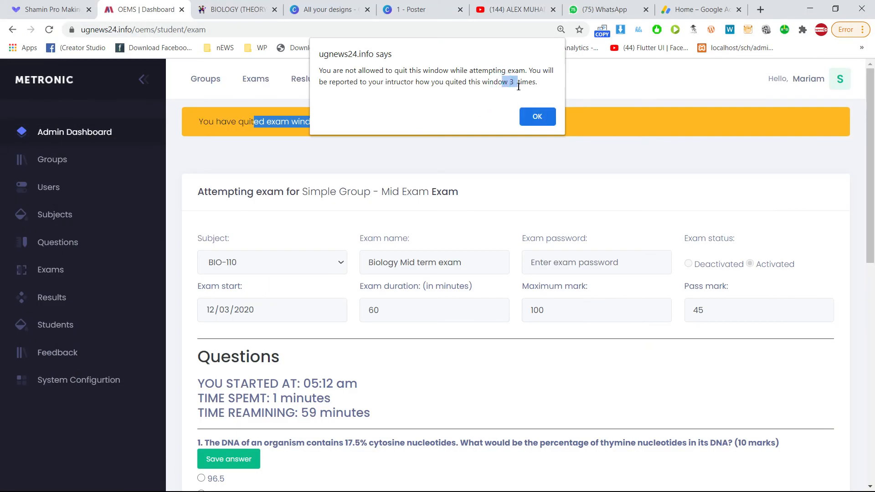
pyautogui.click(538, 118)
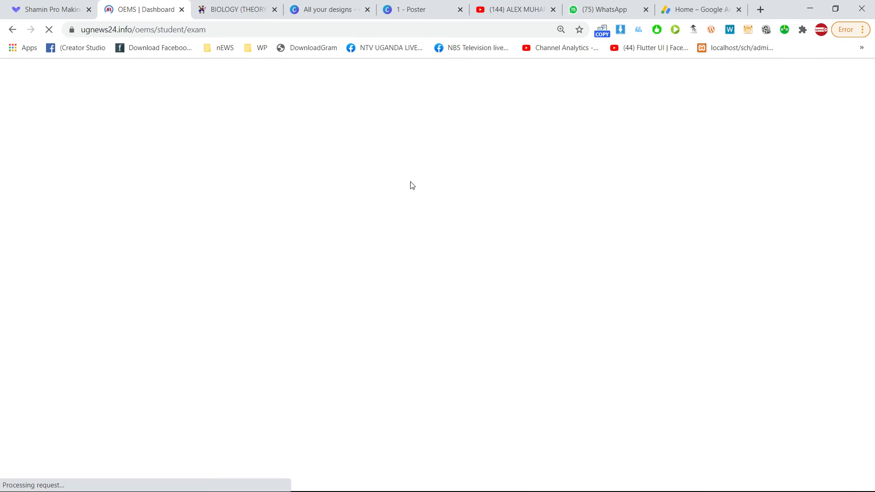
pyautogui.scroll(-4, 311, 172)
pyautogui.scroll(4, 312, 173)
pyautogui.scroll(-2, 367, 180)
pyautogui.scroll(2, 368, 180)
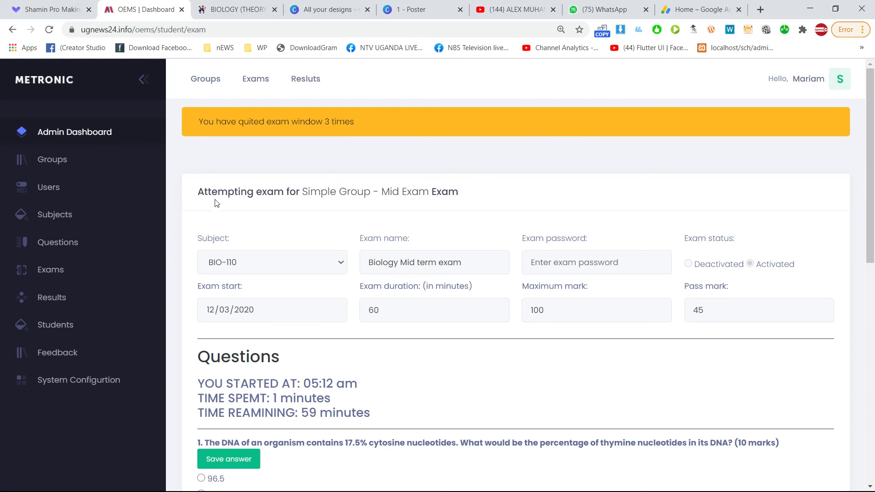
# Check the exam heading, the time spent and the 59 minutes remaining.
pyautogui.moveTo(222, 195); pyautogui.dragTo(477, 204)
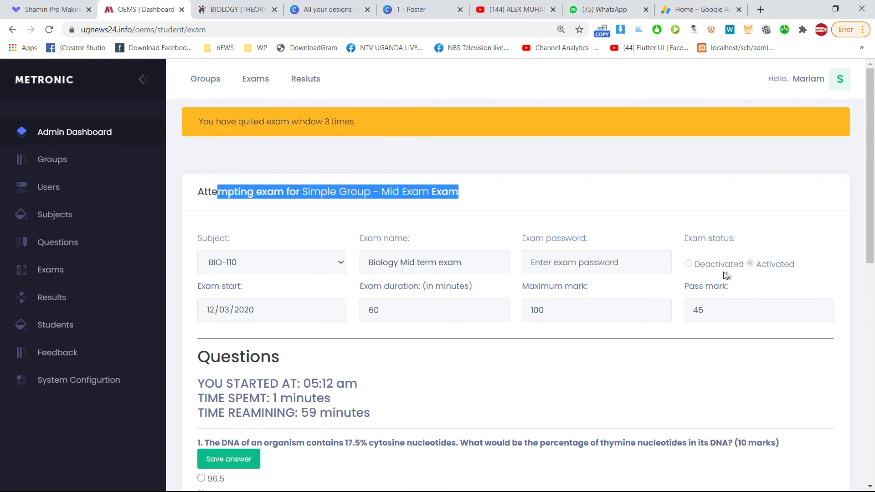
pyautogui.scroll(-2, 730, 272)
pyautogui.moveTo(274, 285); pyautogui.dragTo(331, 293)
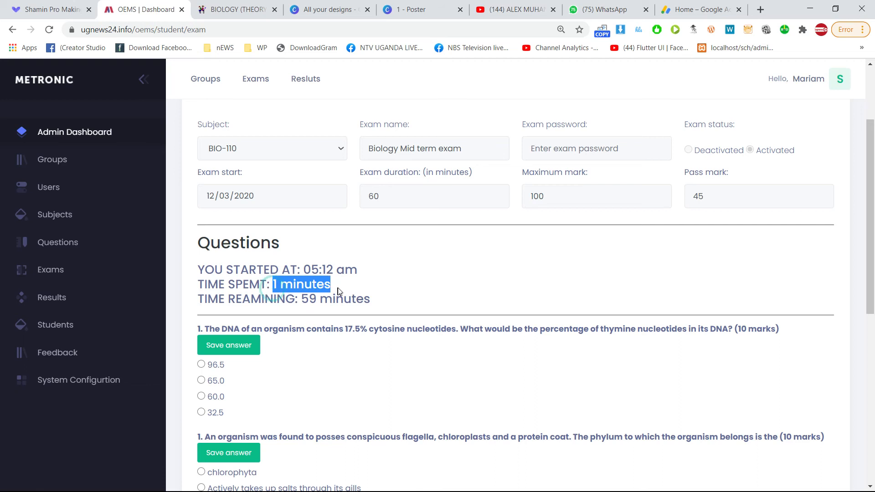
pyautogui.click(285, 291)
pyautogui.moveTo(285, 292); pyautogui.dragTo(370, 301)
pyautogui.click(303, 295)
pyautogui.moveTo(302, 299); pyautogui.dragTo(379, 303)
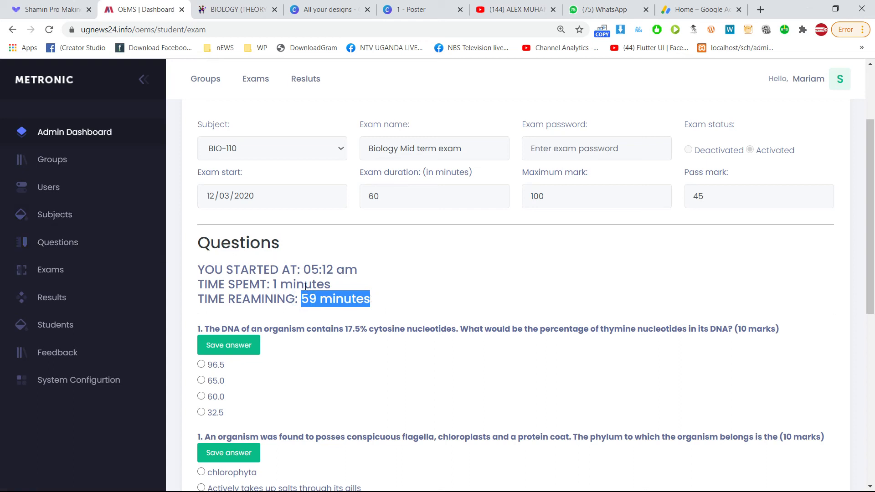
pyautogui.scroll(1, 338, 278)
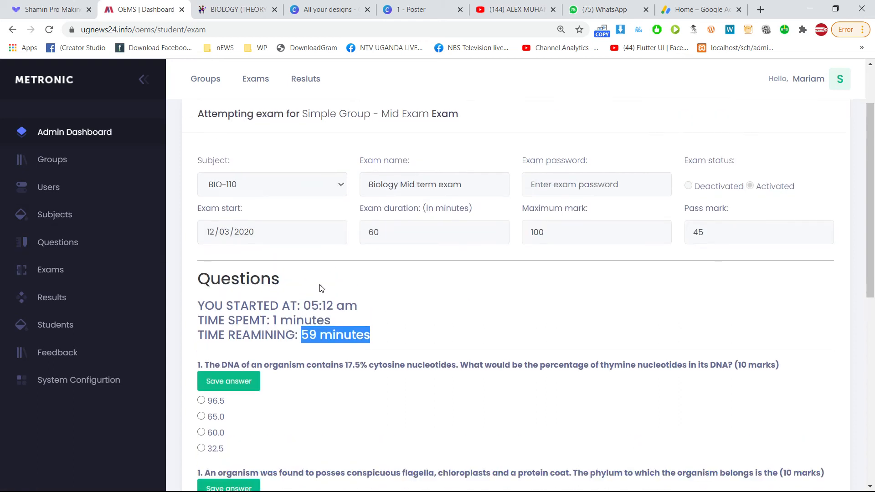
pyautogui.scroll(-2, 320, 276)
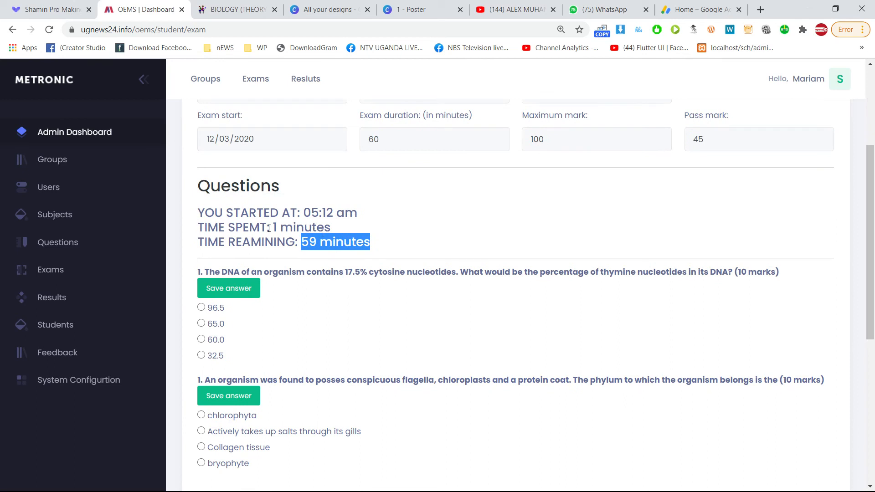
pyautogui.scroll(-1, 230, 298)
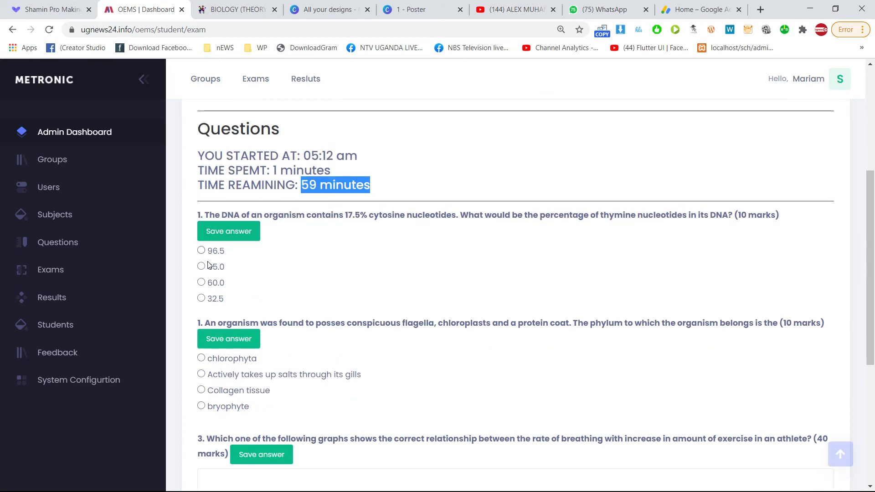
# Read question 1 on thymine percentage and its marks, then select 60.0.
pyautogui.moveTo(267, 215); pyautogui.dragTo(548, 226)
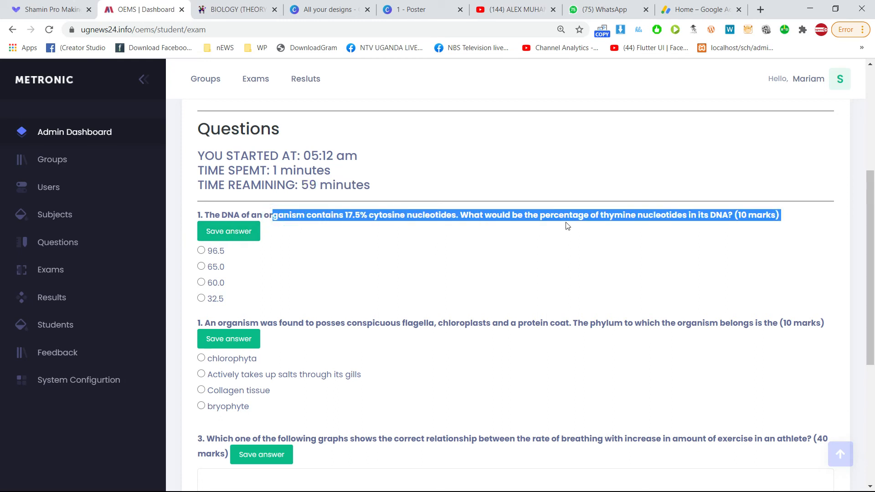
pyautogui.click(696, 214)
pyautogui.moveTo(747, 220); pyautogui.dragTo(765, 218)
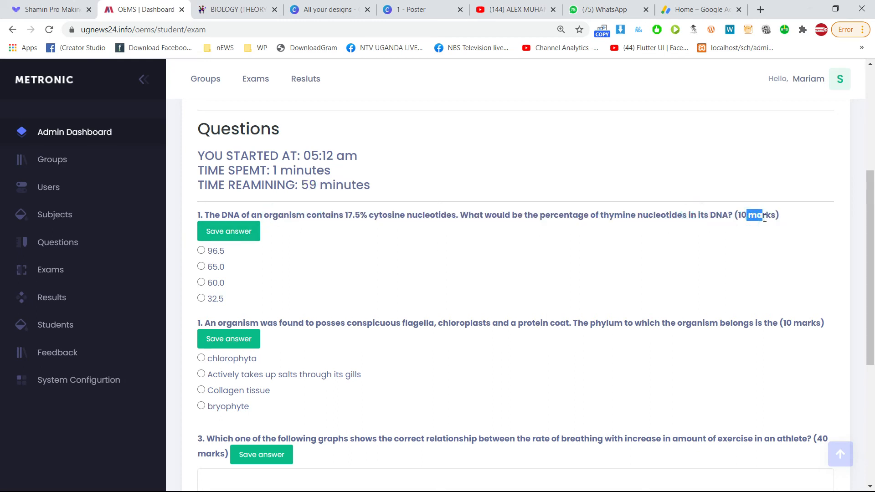
pyautogui.click(201, 283)
# Save the 60.0 DNA answer, reload, then select and save chlorophyta for the phylum question.
pyautogui.click(222, 233)
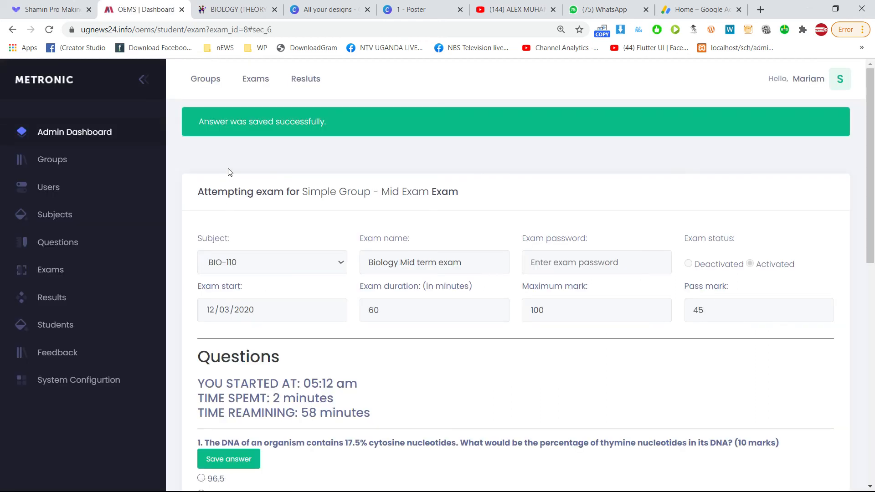
pyautogui.scroll(-4, 216, 342)
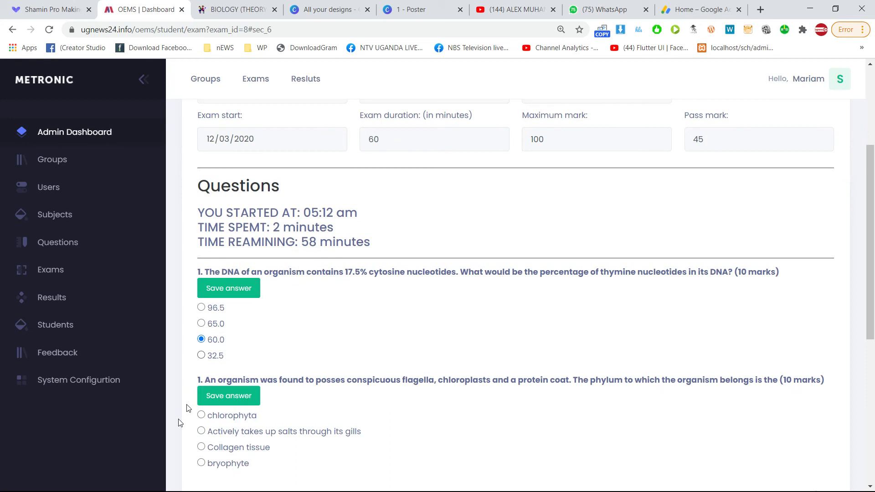
pyautogui.click(50, 31)
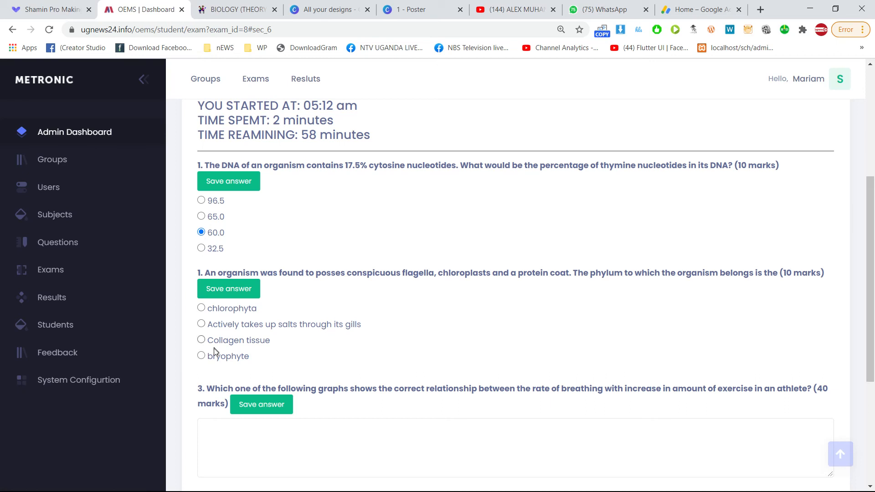
pyautogui.click(219, 341)
pyautogui.click(216, 310)
pyautogui.click(232, 291)
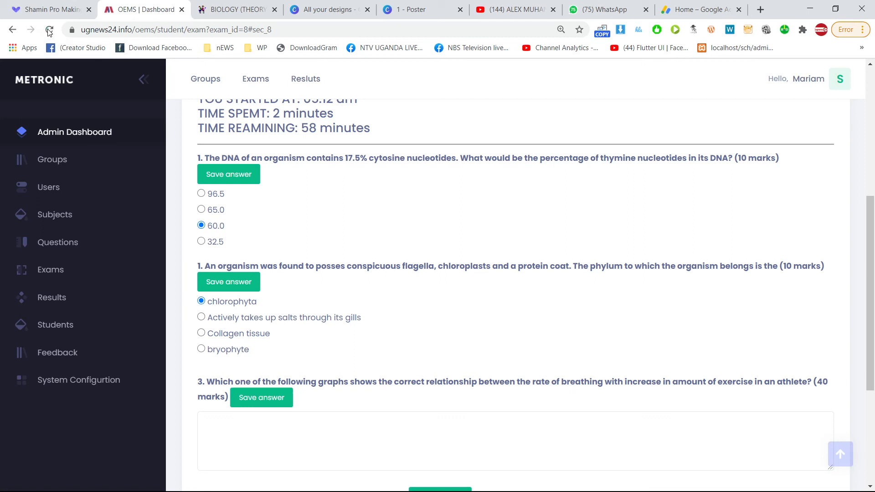
# Reload the exam and check the timer: 3 minutes spent, 57 minutes remaining.
pyautogui.click(49, 31)
pyautogui.scroll(-1, 296, 310)
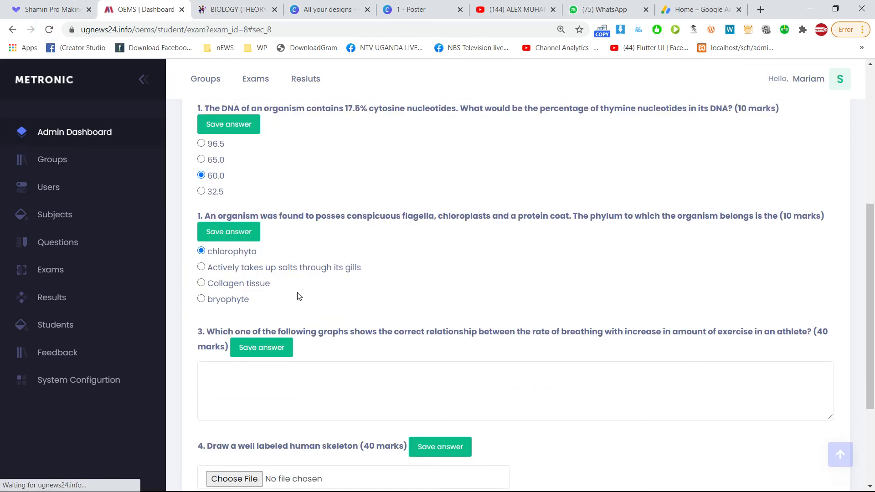
pyautogui.doubleClick(276, 178)
pyautogui.click(280, 176)
pyautogui.moveTo(299, 191); pyautogui.dragTo(310, 192)
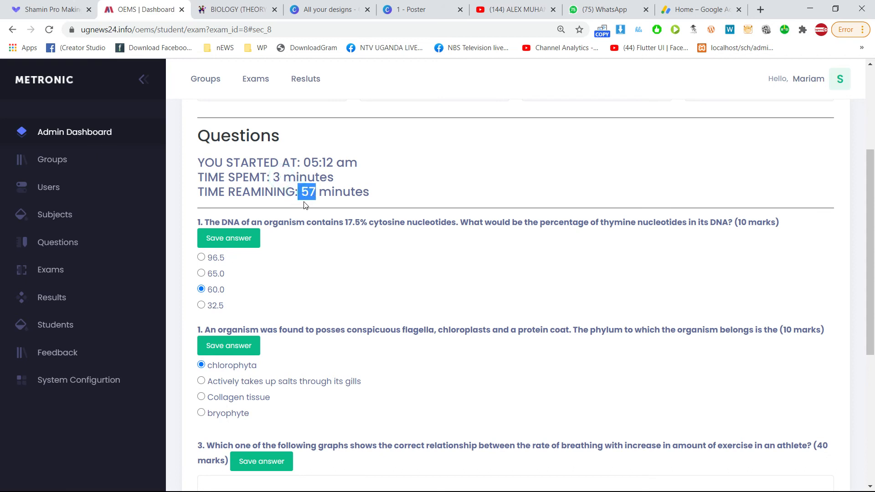
pyautogui.scroll(-1, 305, 205)
pyautogui.scroll(3, 319, 215)
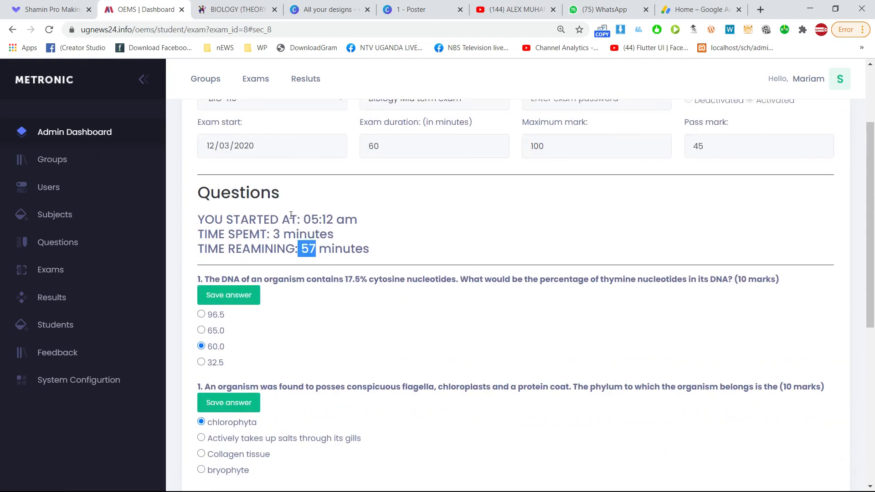
pyautogui.scroll(1, 365, 239)
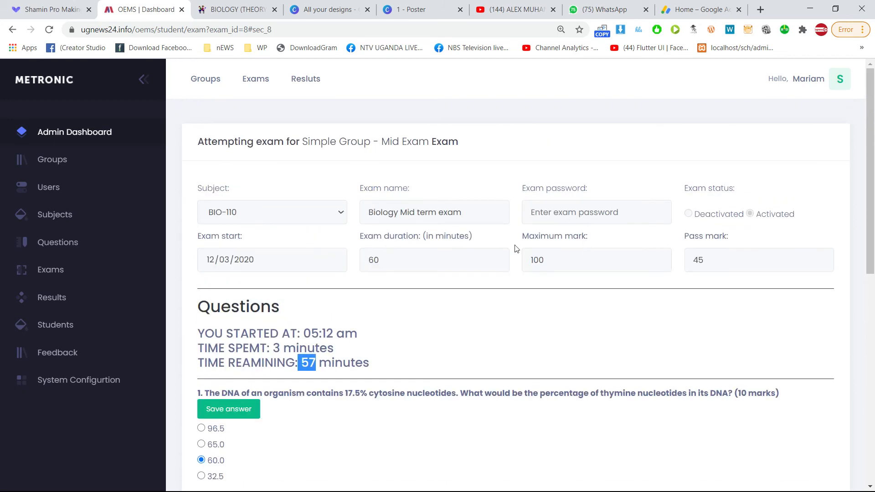
pyautogui.scroll(-9, 570, 379)
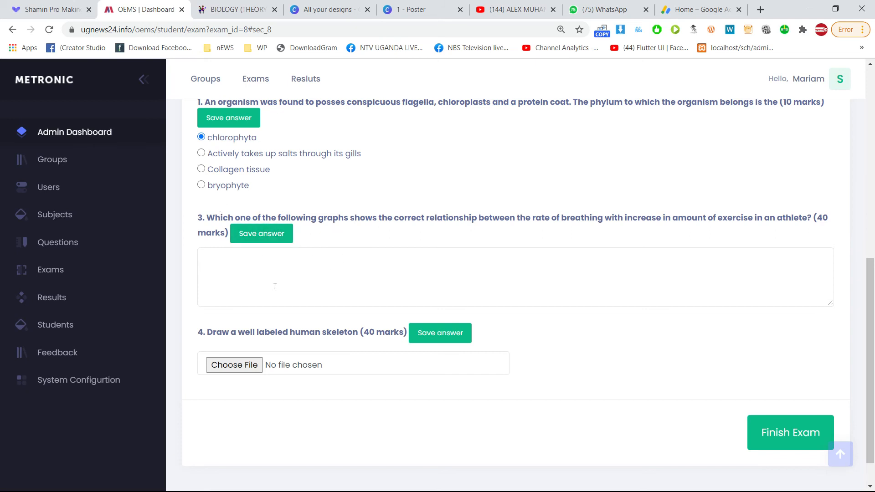
pyautogui.scroll(3, 255, 246)
pyautogui.moveTo(266, 301); pyautogui.dragTo(224, 133)
pyautogui.click(300, 159)
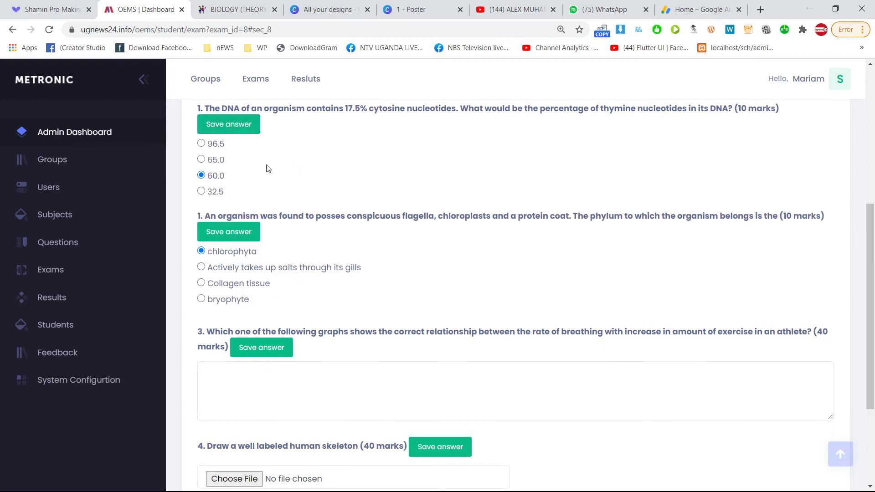
pyautogui.scroll(-3, 300, 256)
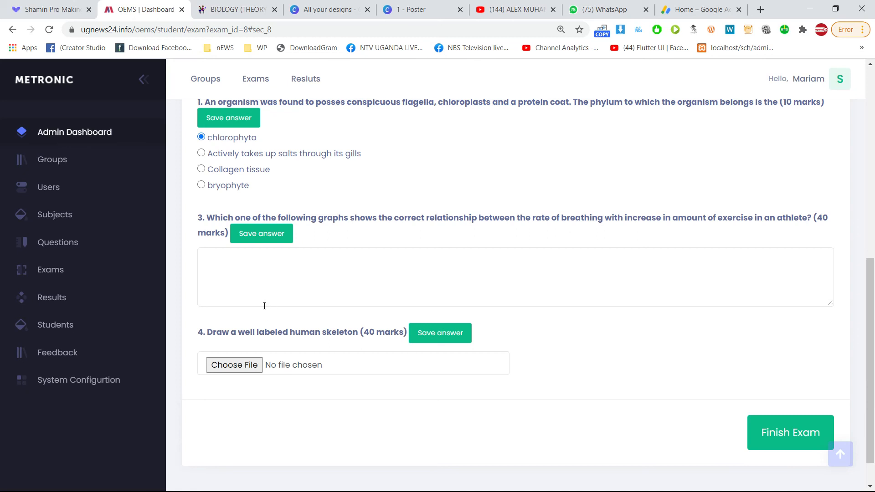
pyautogui.click(262, 268)
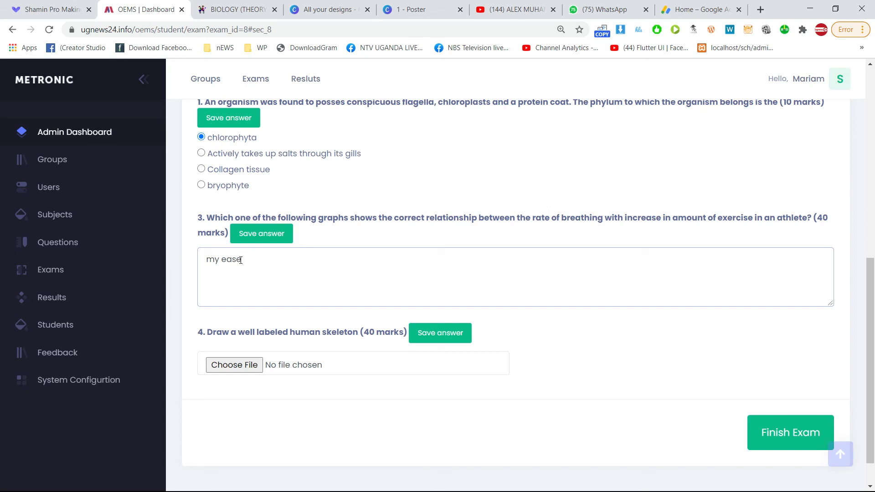
pyautogui.hotkey('ctrl', 'a')
pyautogui.press('BackSpace')
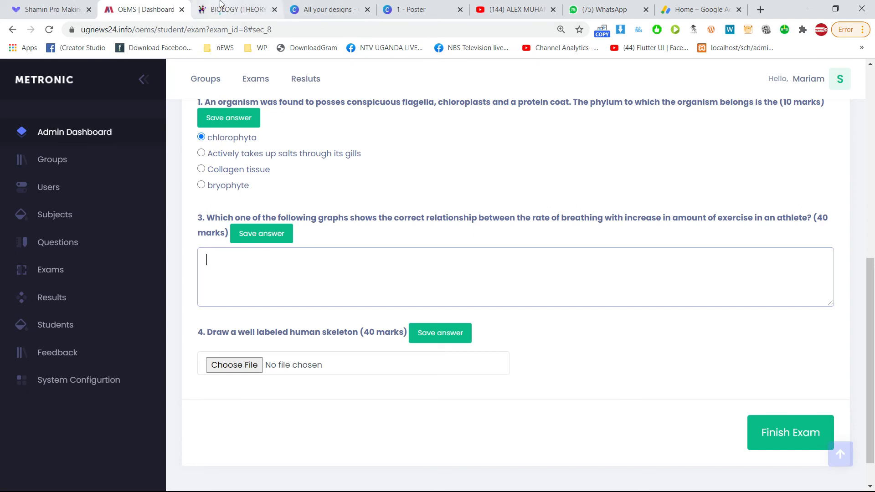
# Copy question 8's polluted aquatic ecosystems sentence from the revisenow.net BIOLOGY page, then return to the exam.
pyautogui.click(235, 9)
pyautogui.scroll(-5, 390, 250)
pyautogui.scroll(3, 392, 249)
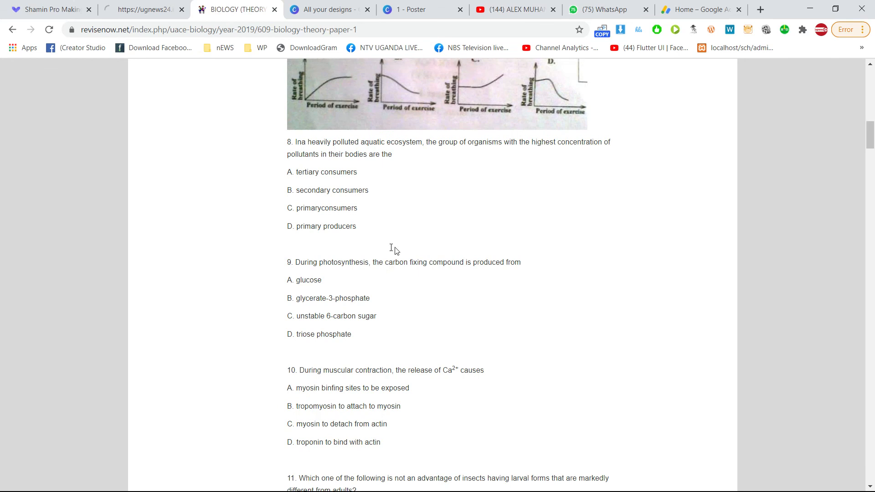
pyautogui.moveTo(399, 253); pyautogui.dragTo(299, 245)
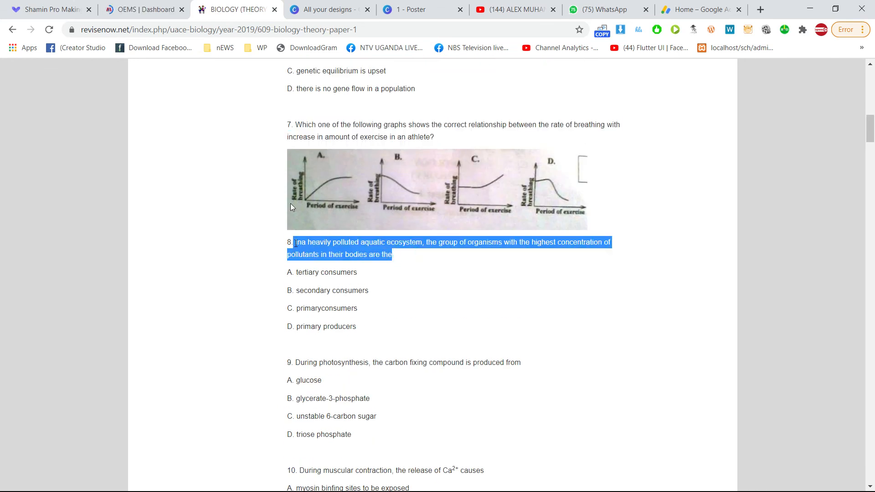
pyautogui.click(131, 10)
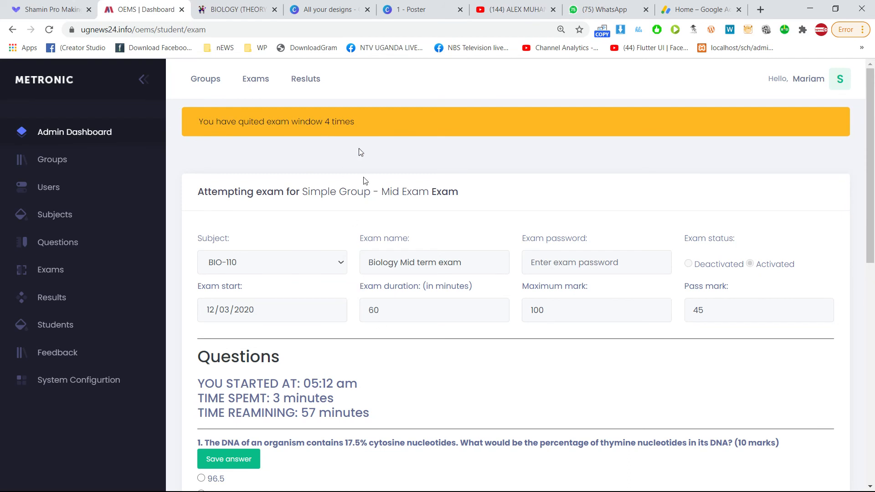
# Paste the polluted aquatic ecosystem sentence several times into the question 3 answer box.
pyautogui.scroll(-10, 357, 199)
pyautogui.click(309, 231)
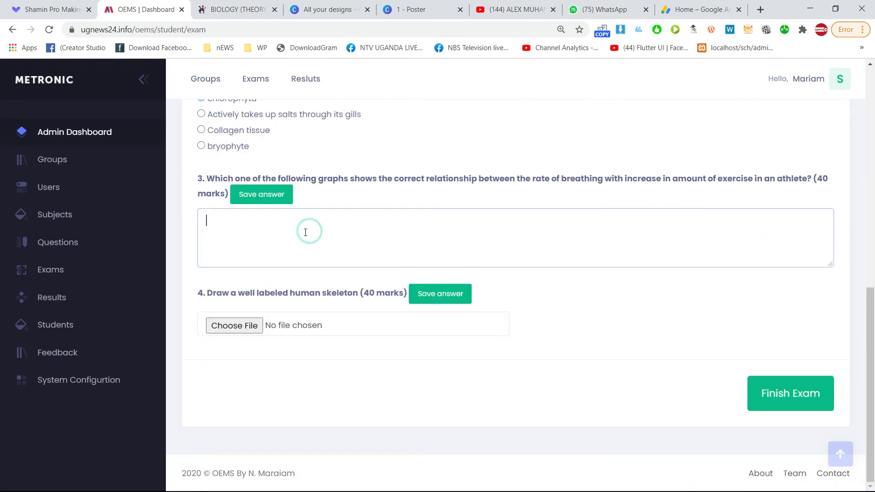
pyautogui.write('Ina heavily polluted aquatic ecosystem, the group of organisms with the highest concentration of pollutants in their bodies are the')
pyautogui.write('Ina heavily polluted aquatic ecosystem, the group of organisms with the highest concentration of pollutants in their bodies are the')
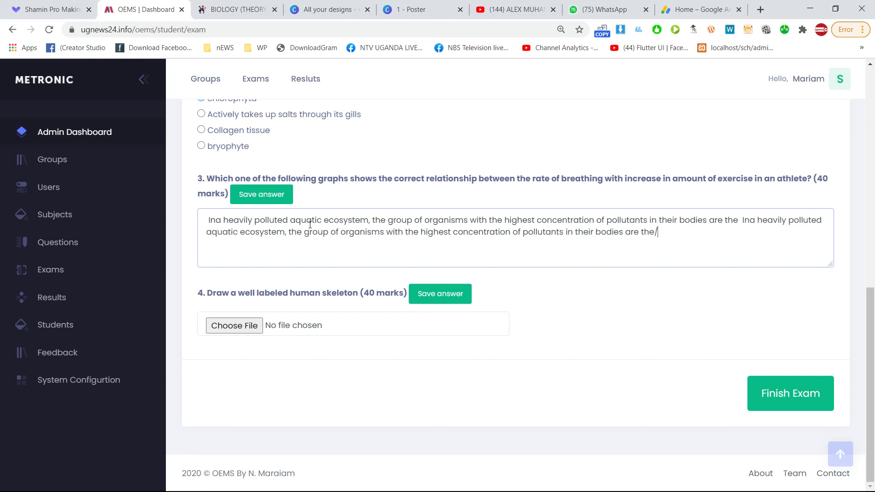
pyautogui.write('Ina heavily polluted aquatic ecosystem, the group of organisms with the highest concentration of pollutants in their bodies are the')
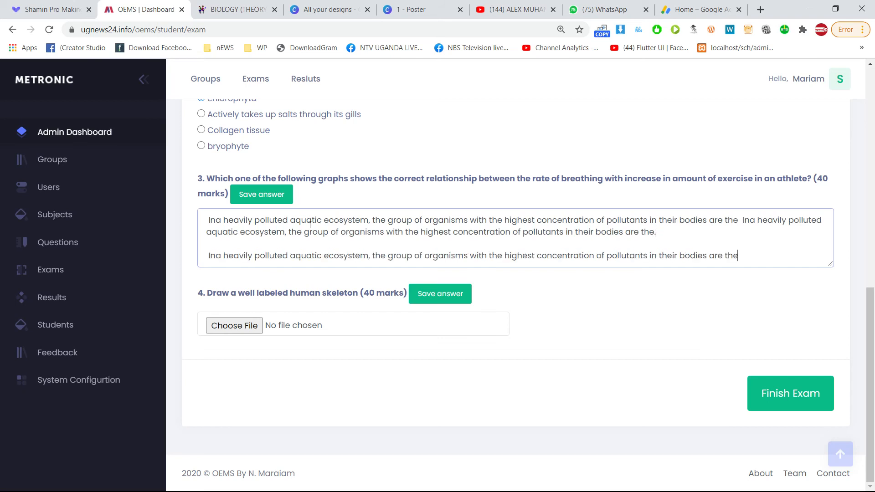
pyautogui.press('Return')
pyautogui.press('Return')
pyautogui.write('Ina heavily polluted aquatic ecosystem, the group of organisms with the highest concentration of pollutants in their bodies are the')
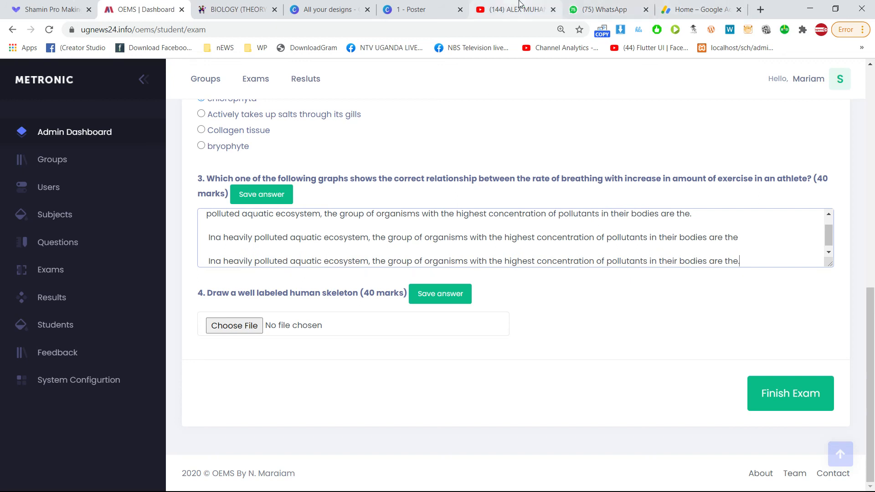
# Enlarge the question 3 answer box so all pasted lines are visible.
pyautogui.scroll(1, 333, 221)
pyautogui.scroll(1, 342, 240)
pyautogui.scroll(1, 351, 236)
pyautogui.scroll(-1, 765, 314)
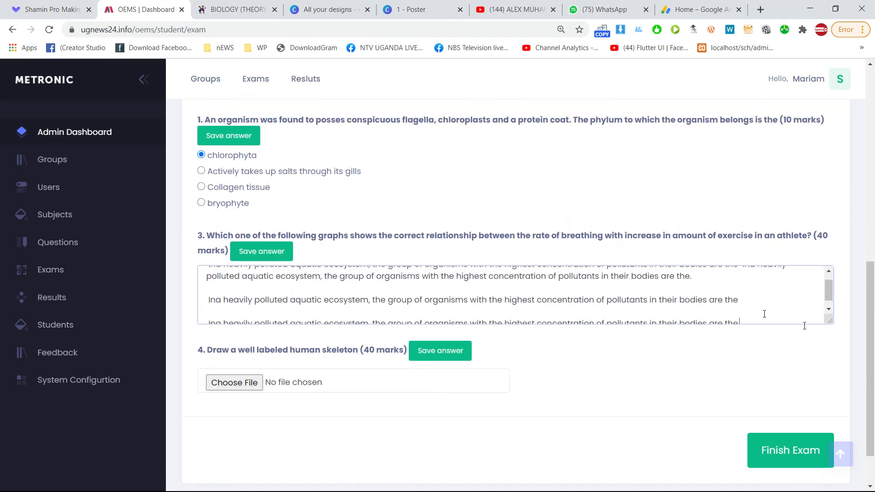
pyautogui.moveTo(829, 322); pyautogui.dragTo(819, 435)
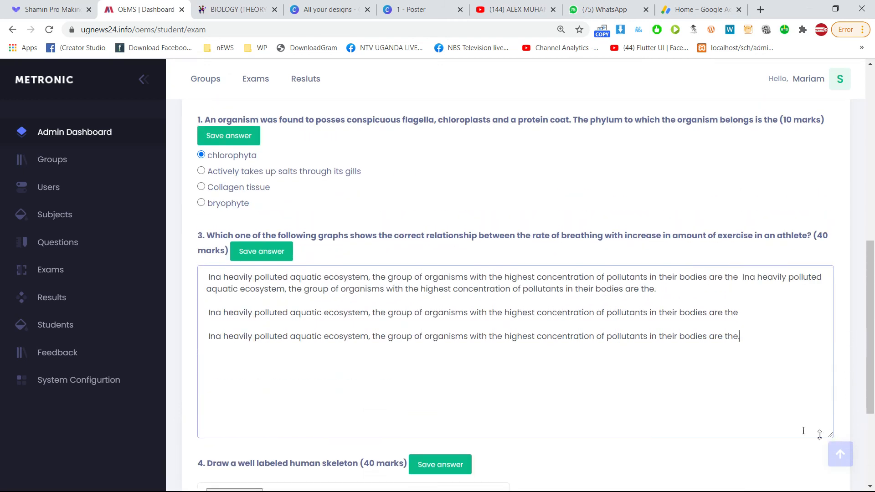
pyautogui.click(206, 336)
pyautogui.scroll(-2, 307, 290)
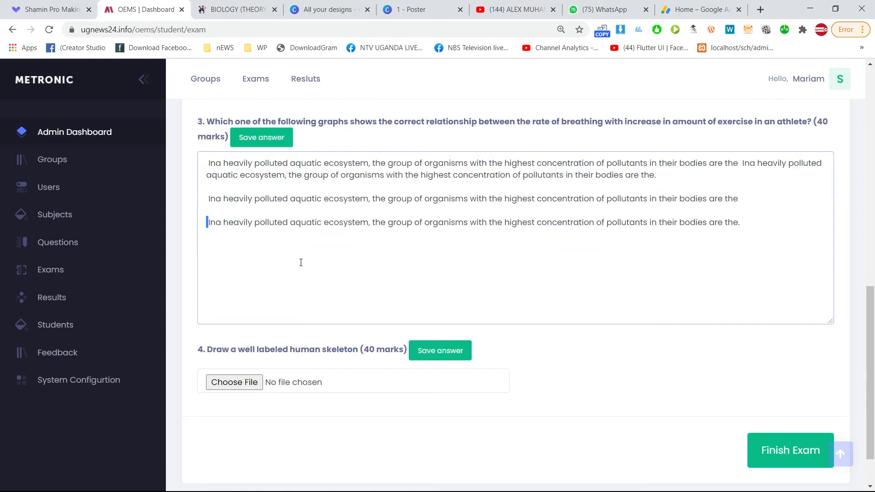
# Save the question 3 answer and reload to confirm it persists.
pyautogui.click(256, 138)
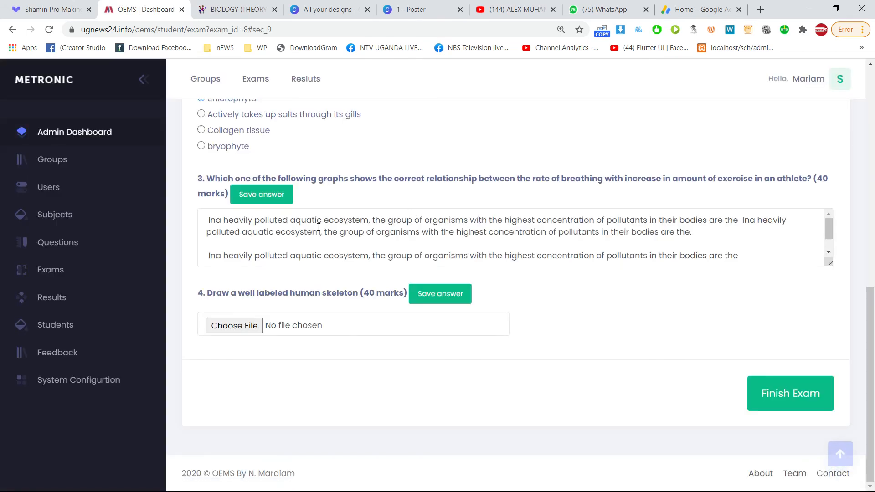
pyautogui.scroll(-1, 328, 252)
pyautogui.scroll(5, 367, 249)
pyautogui.scroll(-2, 323, 214)
pyautogui.click(49, 29)
pyautogui.scroll(-1, 380, 237)
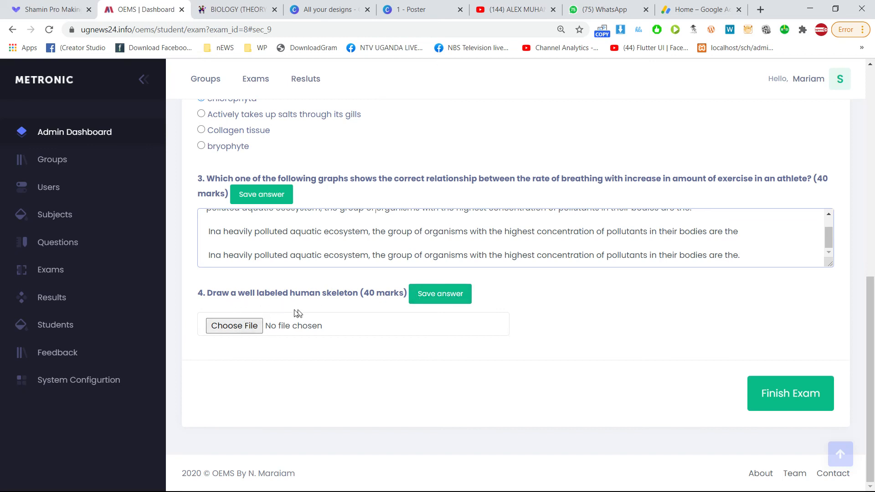
# Highlight part of question 4's human skeleton heading, then clear the selection.
pyautogui.moveTo(231, 294); pyautogui.dragTo(362, 293)
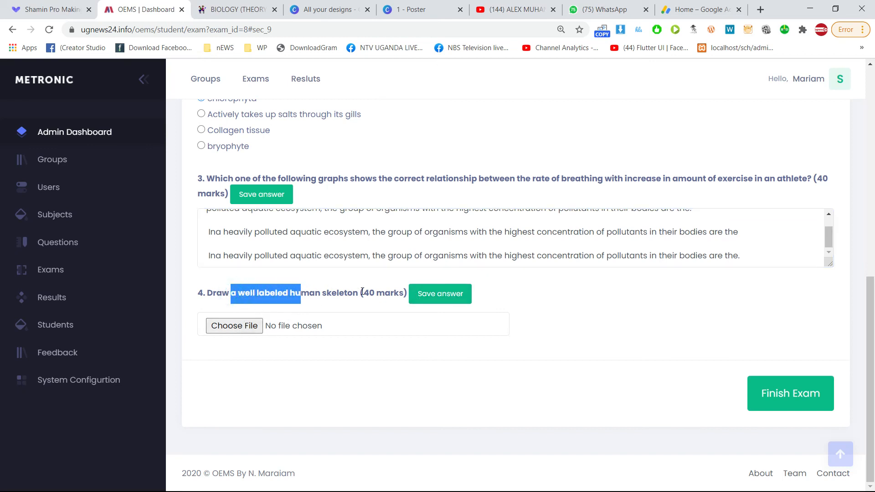
pyautogui.click(315, 294)
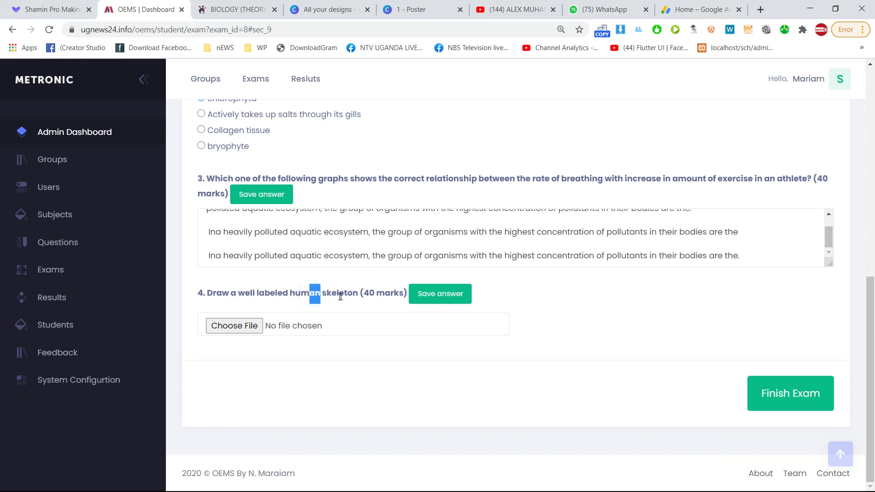
# Open question 4's file picker and choose Scanned.pdf from the Desktop files.
pyautogui.click(246, 327)
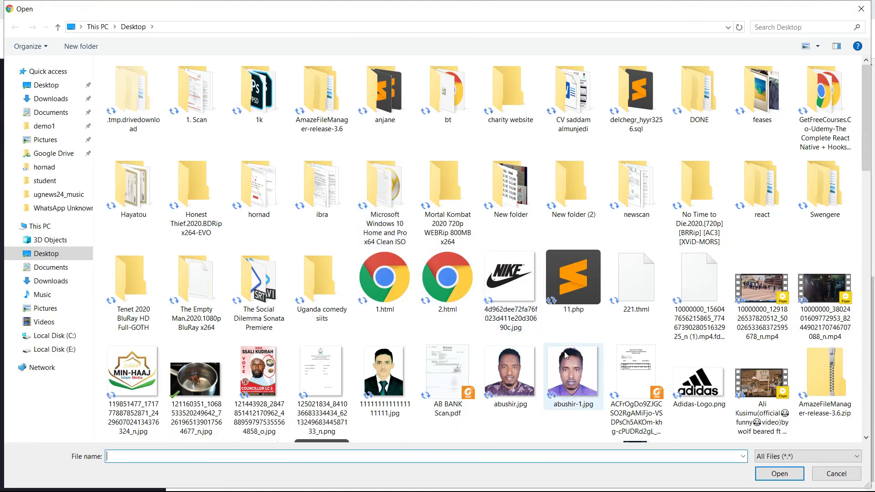
pyautogui.scroll(-5, 566, 353)
pyautogui.scroll(-4, 564, 352)
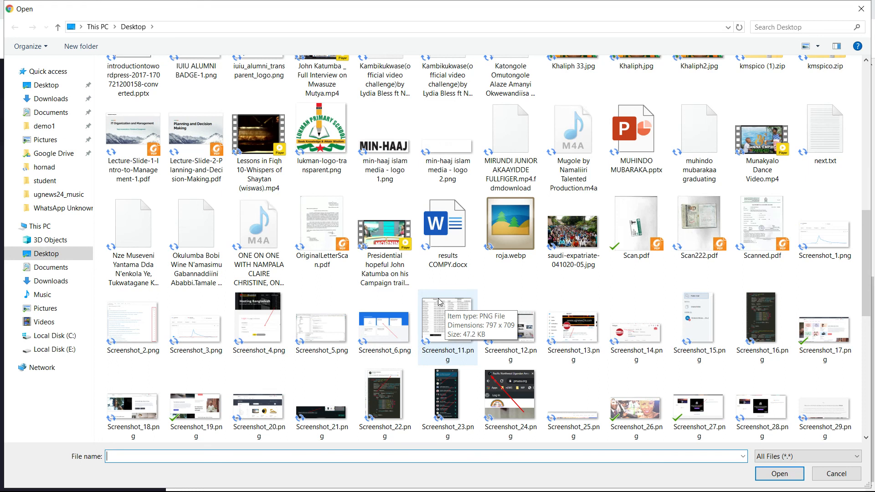
pyautogui.scroll(9, 439, 300)
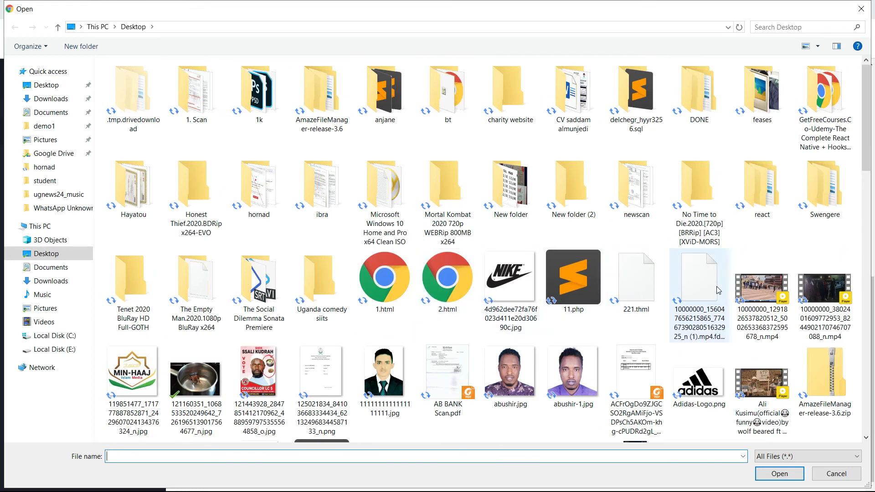
pyautogui.scroll(-5, 719, 290)
pyautogui.scroll(-3, 388, 273)
pyautogui.scroll(-6, 388, 271)
pyautogui.scroll(-1, 387, 271)
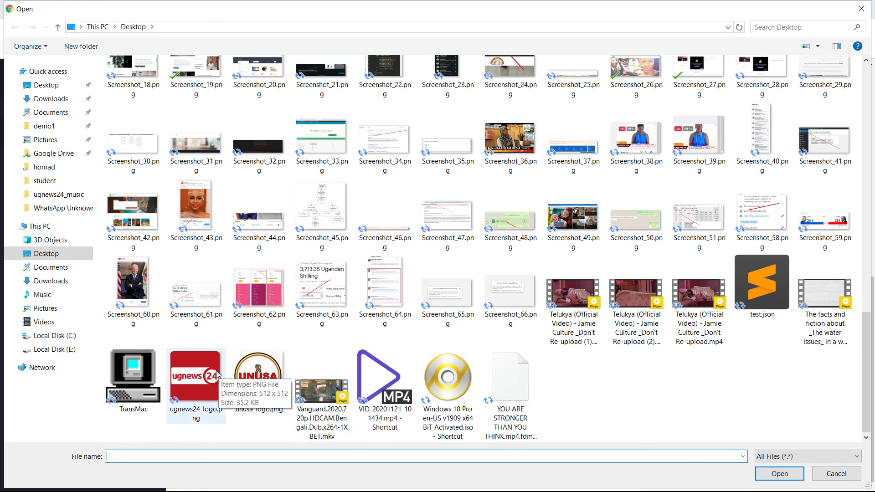
pyautogui.scroll(3, 231, 356)
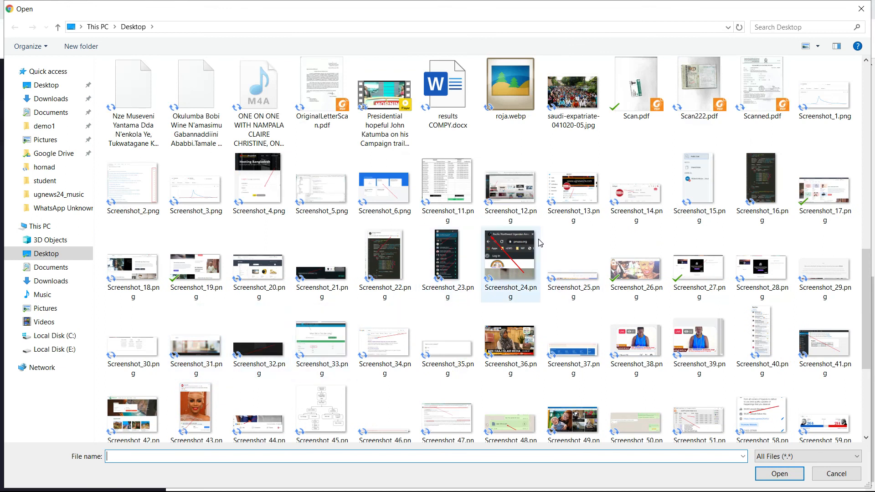
pyautogui.click(768, 85)
pyautogui.doubleClick(764, 91)
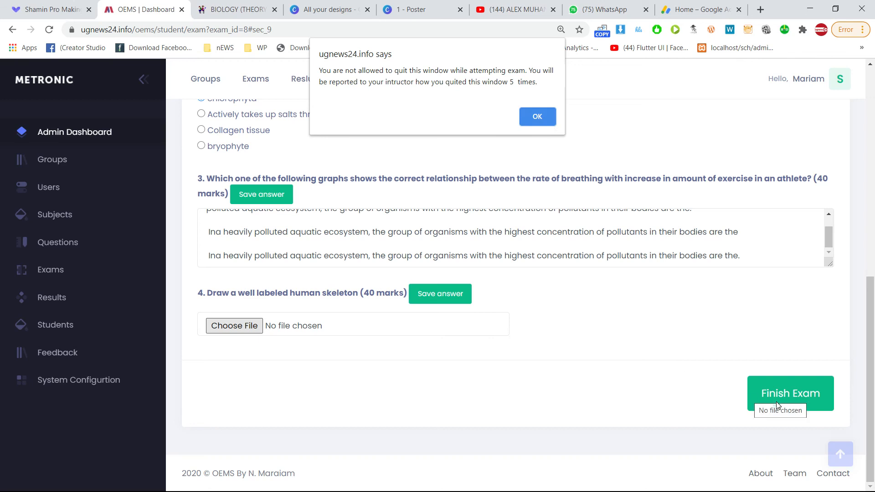
# Dismiss the quit-warning alerts and scroll back to question 4.
pyautogui.click(543, 120)
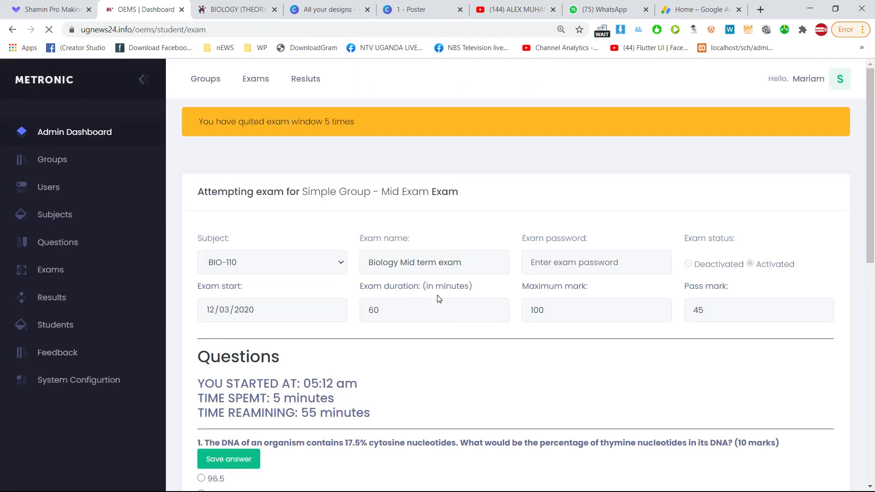
pyautogui.scroll(-5, 439, 319)
pyautogui.scroll(-4, 441, 330)
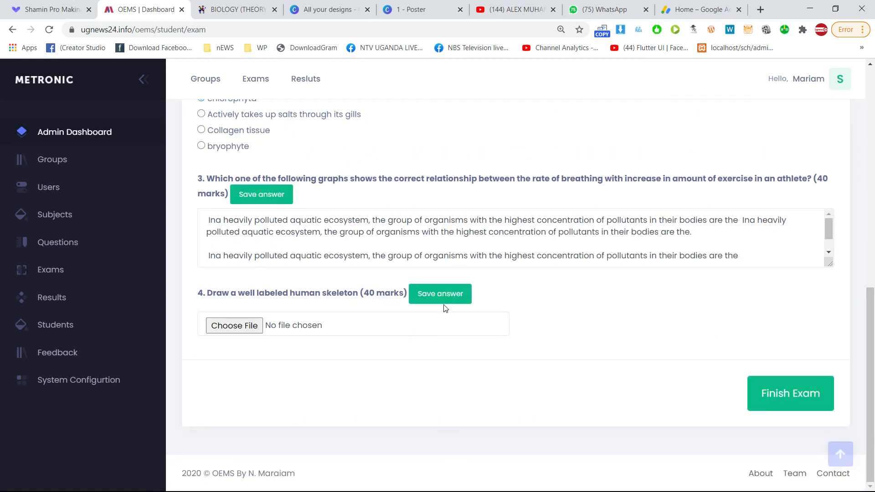
pyautogui.scroll(3, 314, 210)
pyautogui.scroll(-3, 295, 229)
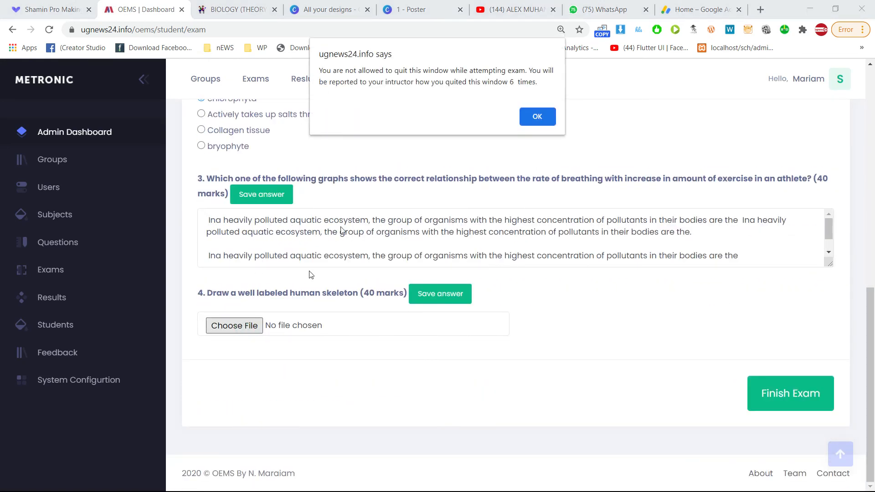
pyautogui.click(539, 120)
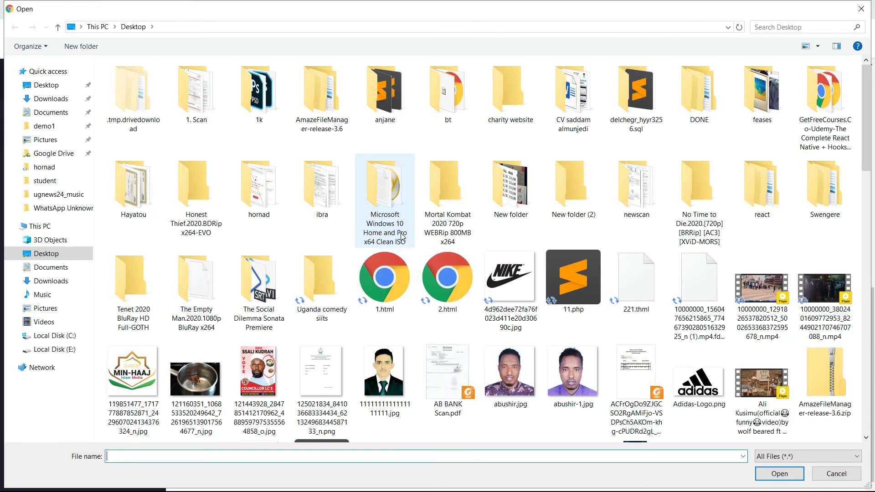
# Close the Open dialog without a file and dismiss the next quit warning.
pyautogui.scroll(-3, 302, 286)
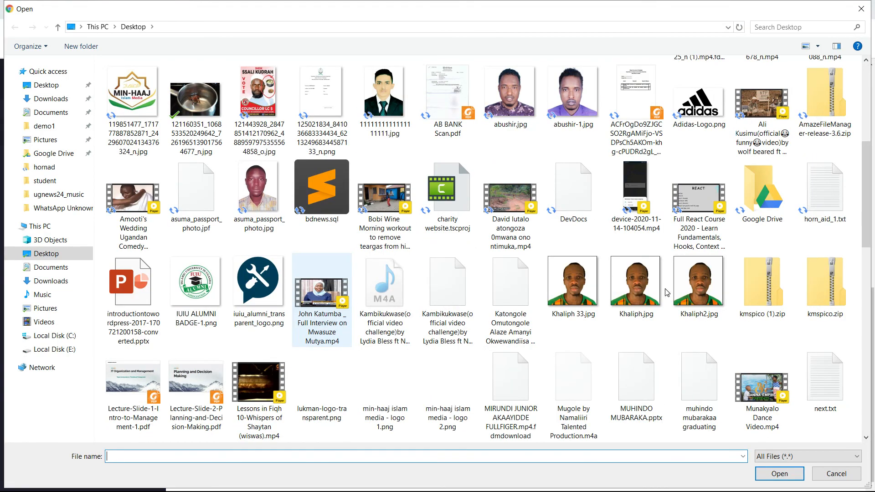
pyautogui.scroll(-5, 667, 292)
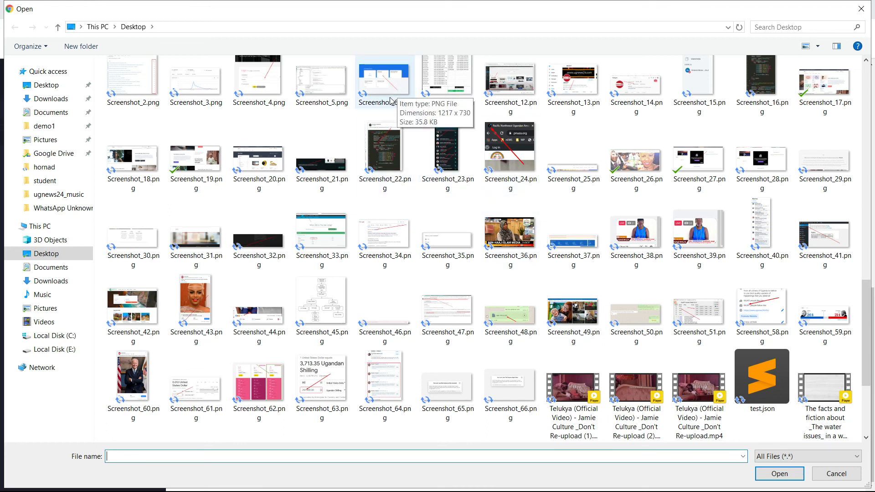
pyautogui.click(863, 7)
pyautogui.click(548, 112)
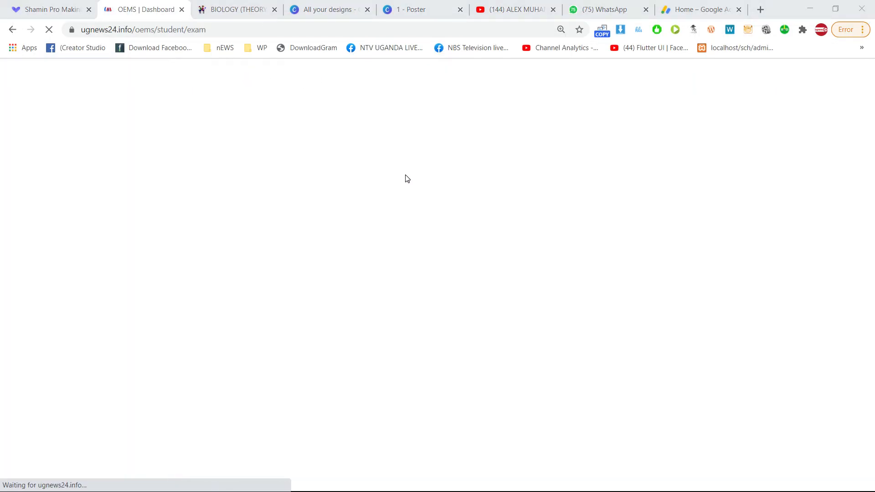
# Bring up exam.php in Sublime Text and scroll through its code.
pyautogui.hotkey('alt', 'Tab')
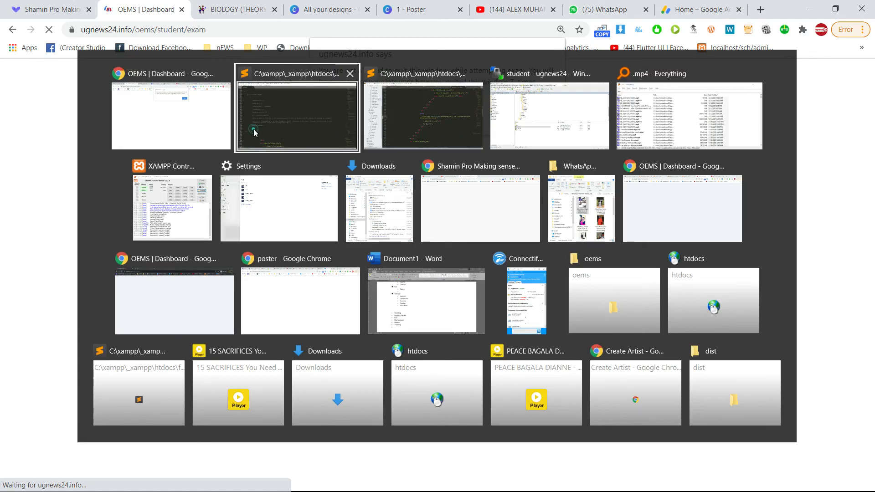
pyautogui.click(251, 127)
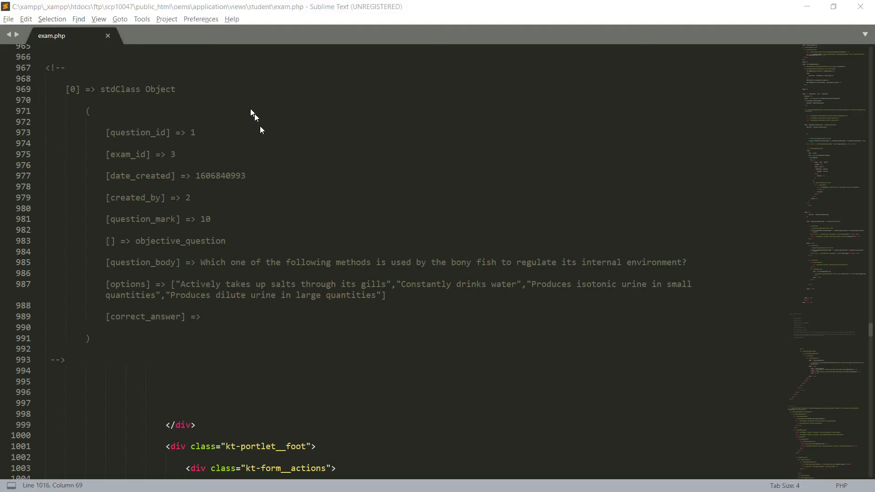
pyautogui.hotkey('alt', 'Tab')
pyautogui.hotkey('alt', 'Tab')
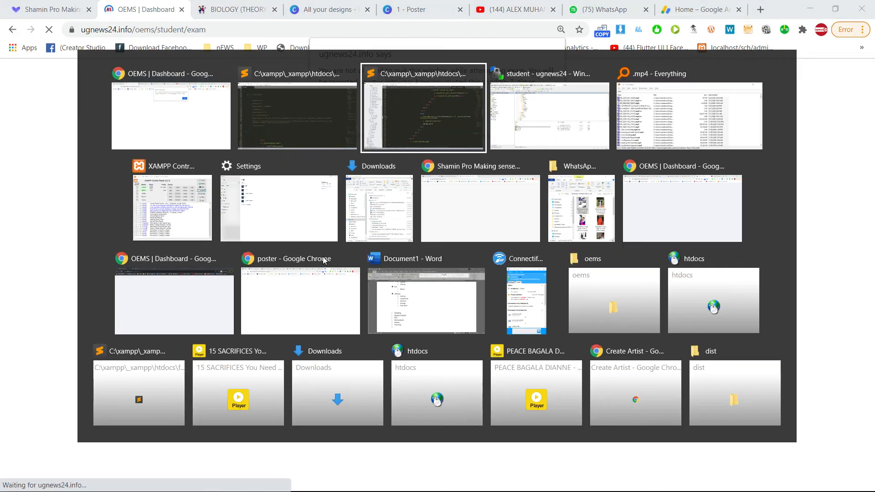
pyautogui.click(292, 128)
pyautogui.scroll(-5, 293, 130)
pyautogui.click(428, 308)
pyautogui.scroll(-7, 413, 296)
pyautogui.scroll(-13, 413, 296)
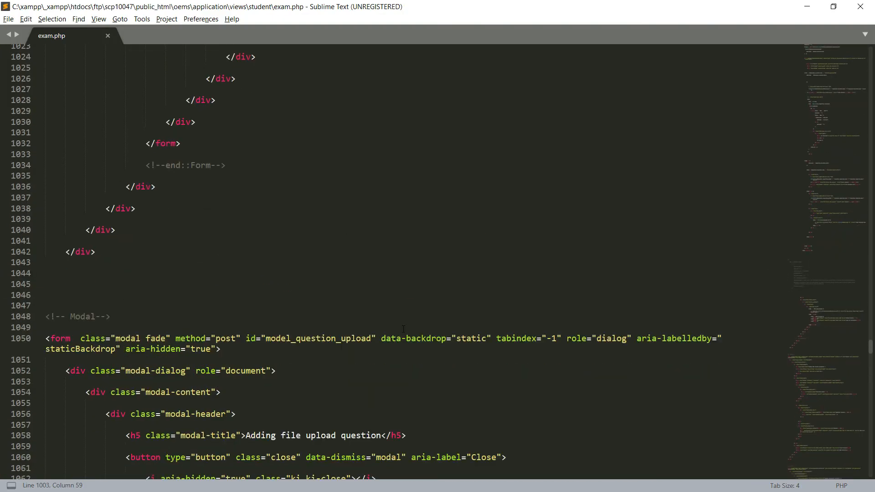
pyautogui.scroll(-18, 406, 325)
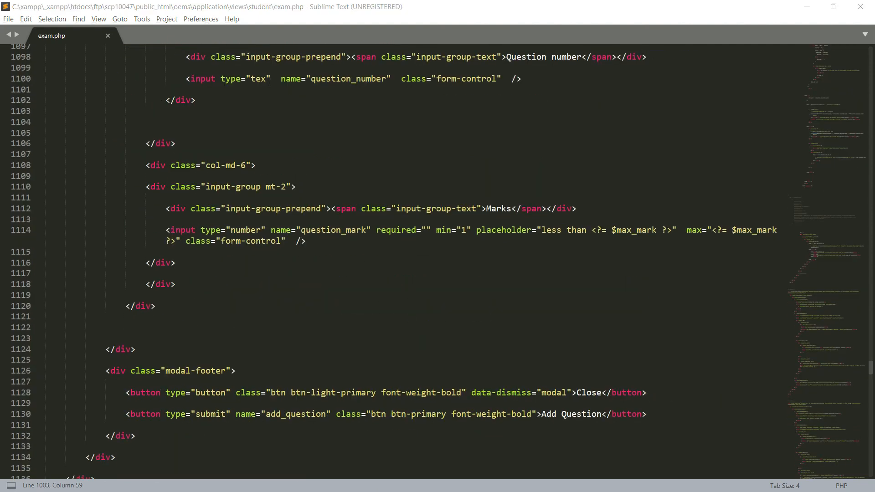
# Dismiss the quit-warning alert on the exam page and return to exam.php.
pyautogui.hotkey('alt', 'Tab')
pyautogui.click(537, 117)
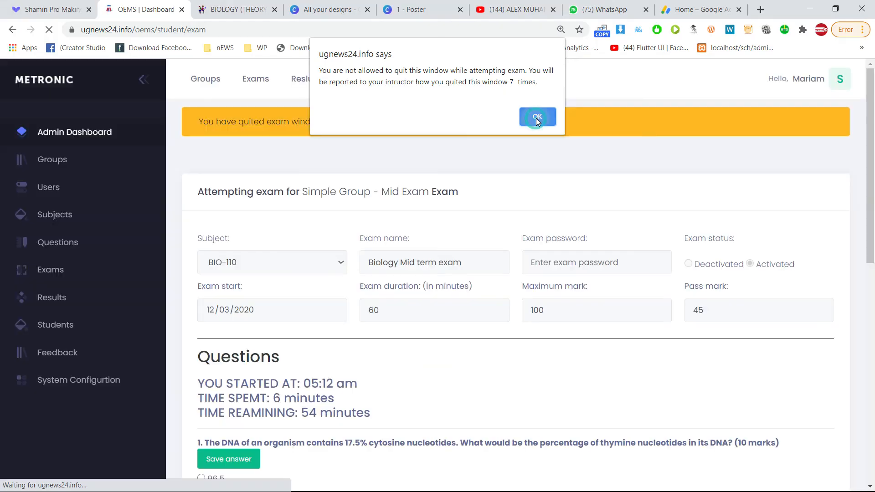
pyautogui.hotkey('alt', 'Tab')
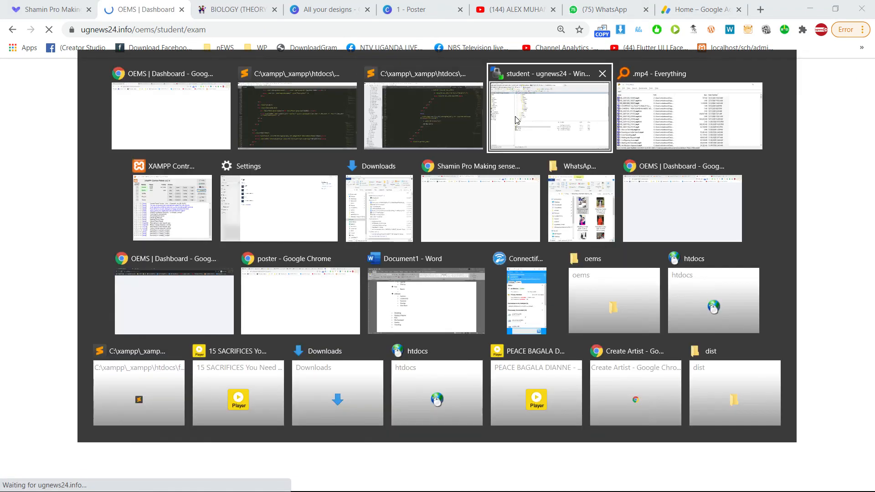
pyautogui.click(303, 116)
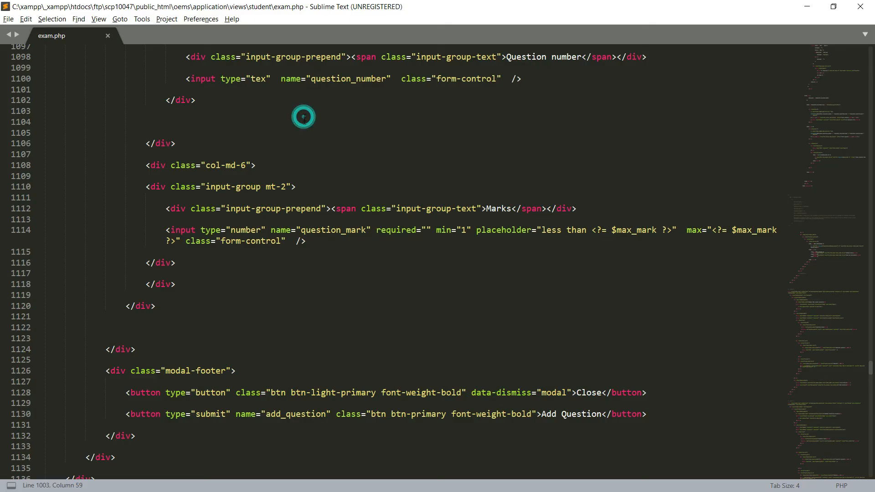
# Search exam.php for 'window' to locate the focus-loss redirect code.
pyautogui.click(436, 300)
pyautogui.hotkey('ctrl', 'f')
pyautogui.write('window')
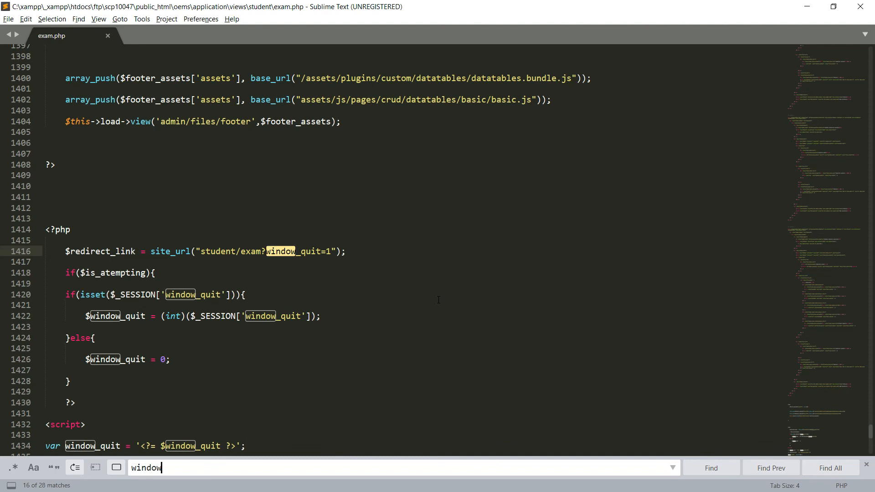
pyautogui.press('Escape')
pyautogui.scroll(-7, 439, 300)
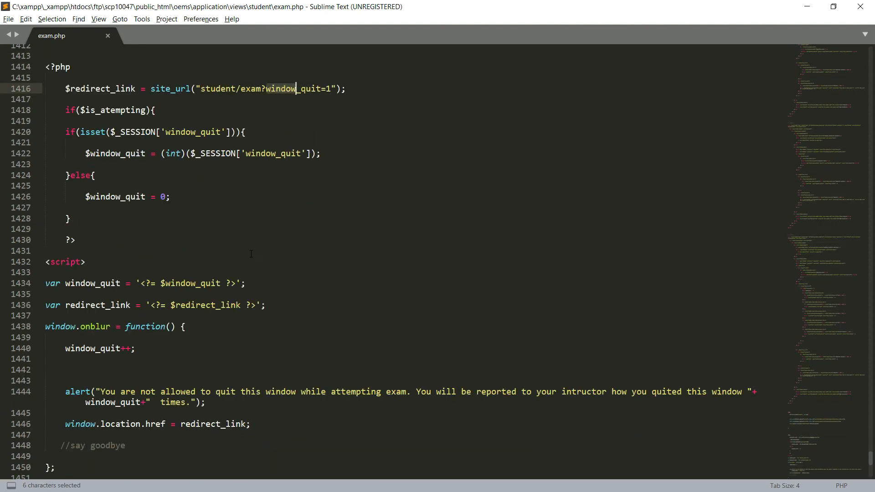
pyautogui.scroll(-2, 168, 337)
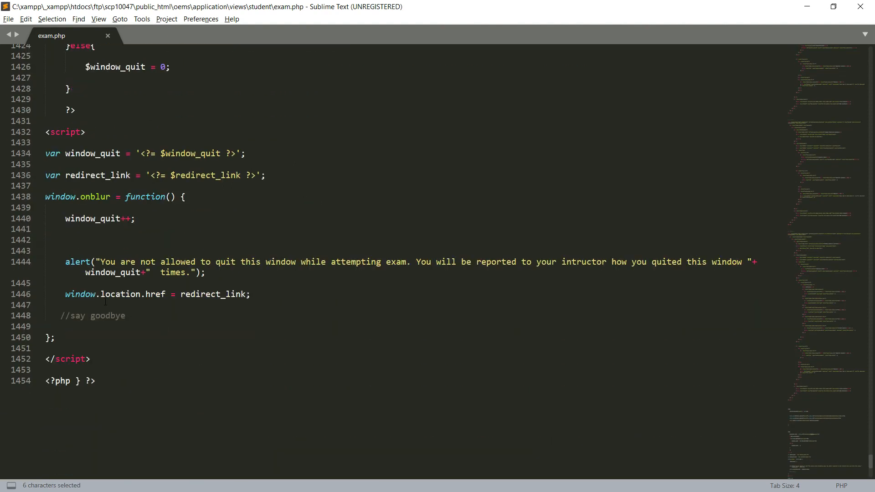
# Comment out the window.location.href line 1446 with // and save exam.php.
pyautogui.click(65, 294)
pyautogui.write('//')
pyautogui.hotkey('ctrl', 's')
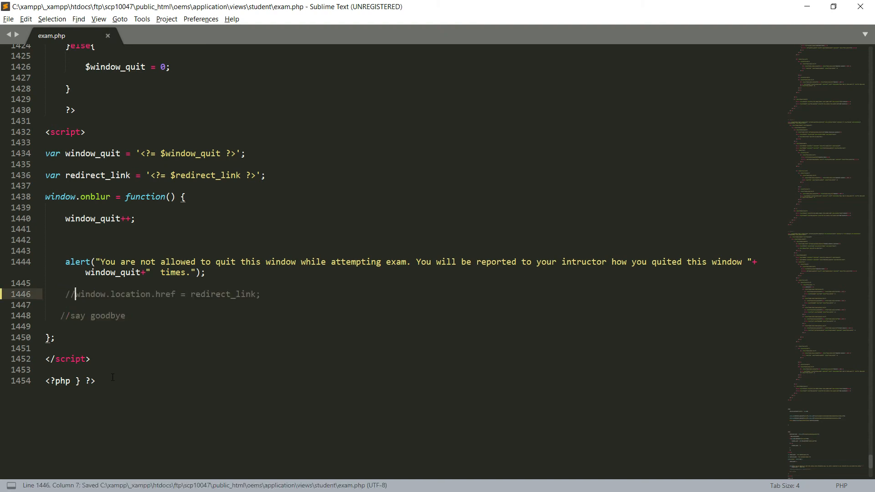
pyautogui.hotkey('alt', 'Tab')
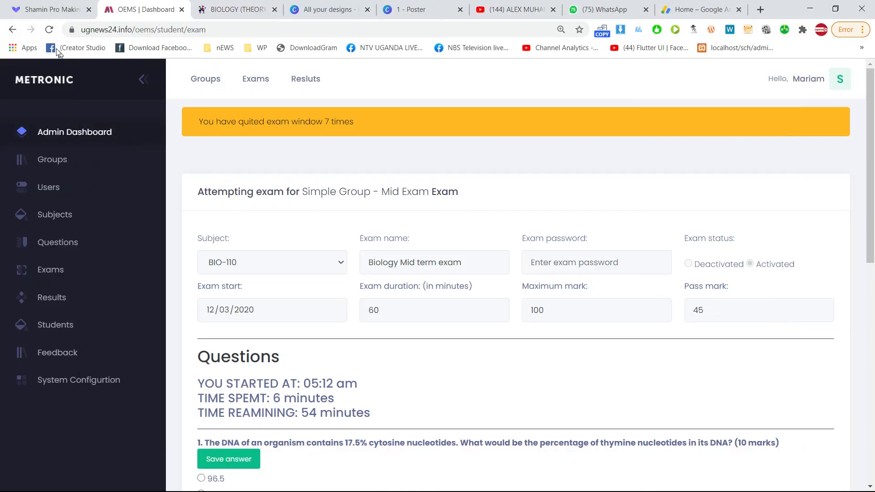
# Reload the exam page, test question 4's file picker, and dismiss the leave warning.
pyautogui.click(49, 29)
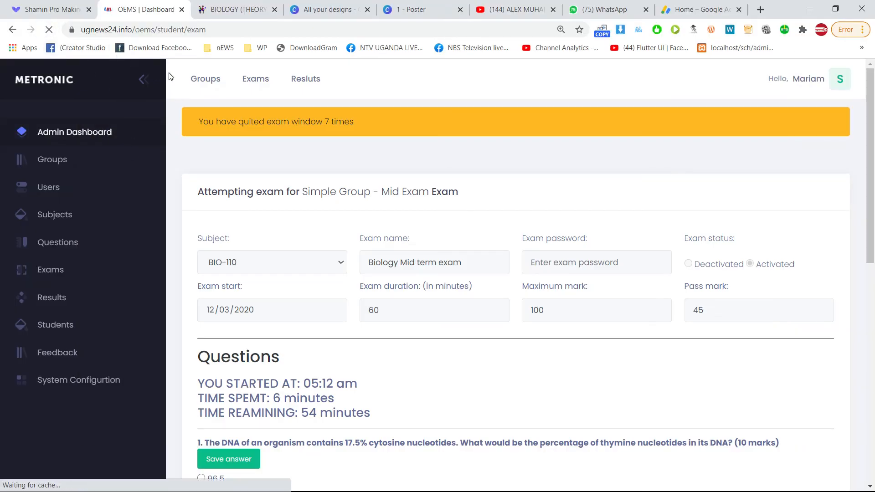
pyautogui.scroll(-7, 451, 266)
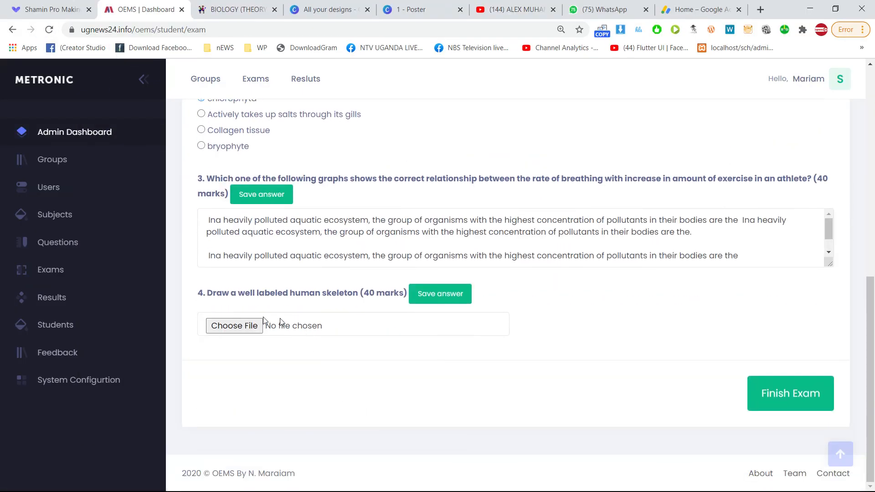
pyautogui.click(248, 320)
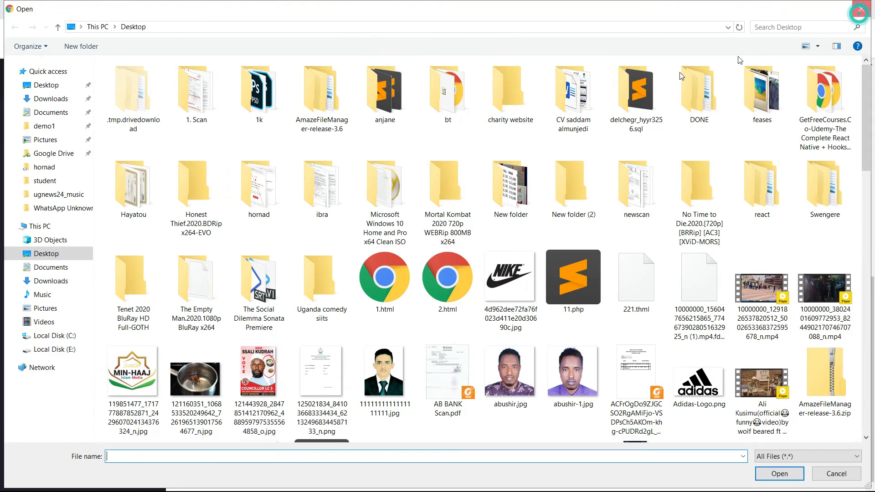
pyautogui.click(862, 9)
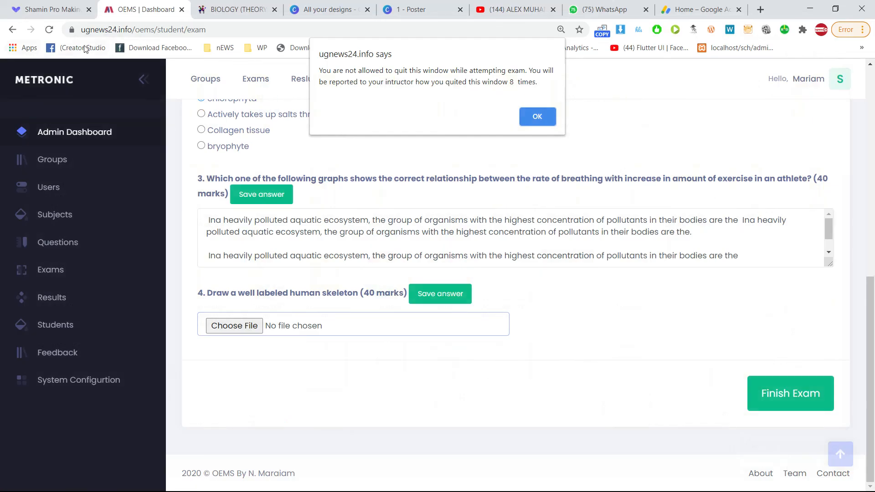
pyautogui.click(51, 31)
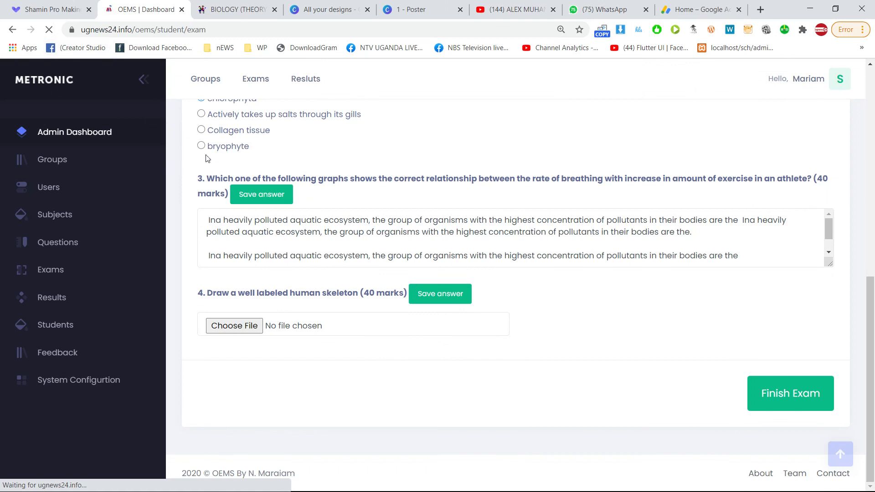
pyautogui.click(249, 324)
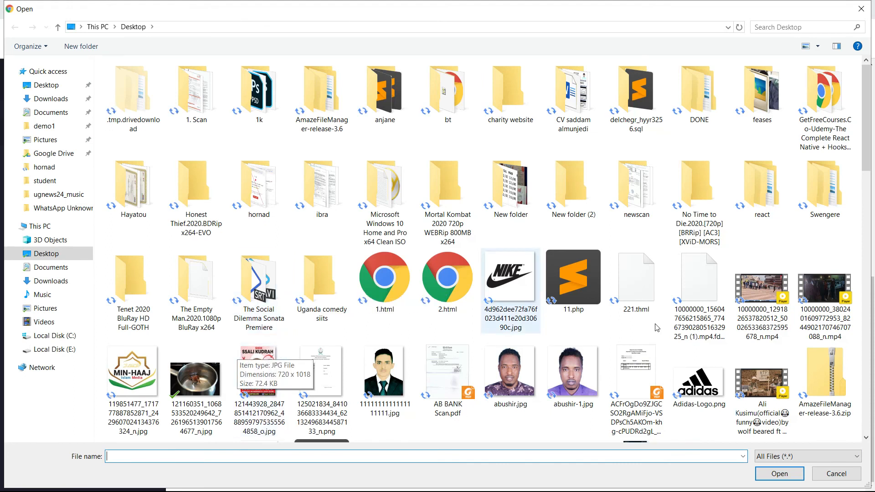
pyautogui.scroll(-15, 675, 319)
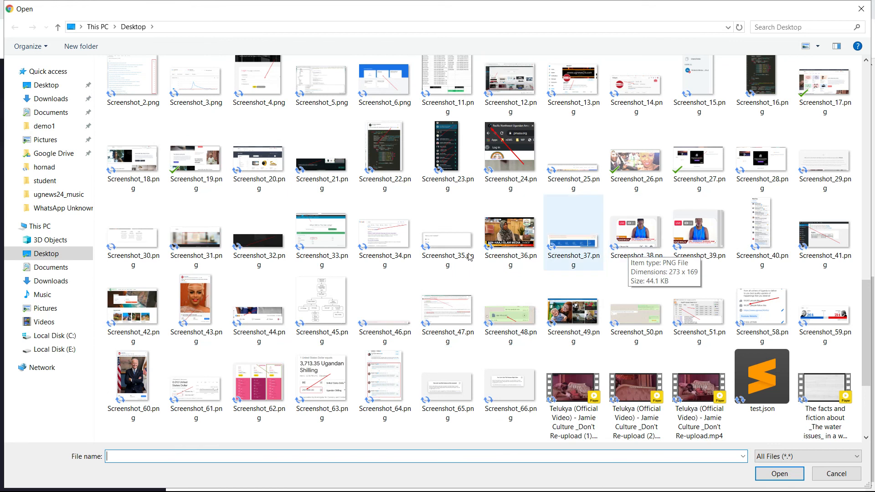
pyautogui.scroll(-2, 318, 287)
pyautogui.scroll(10, 318, 287)
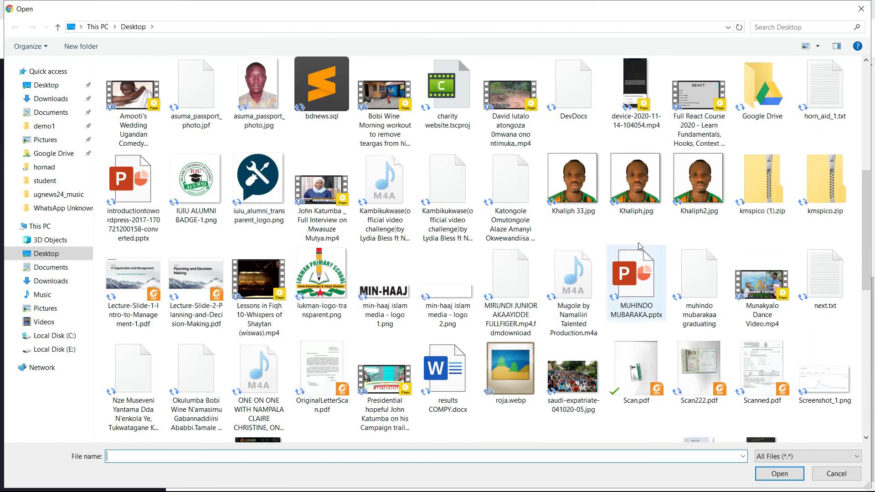
pyautogui.scroll(5, 610, 197)
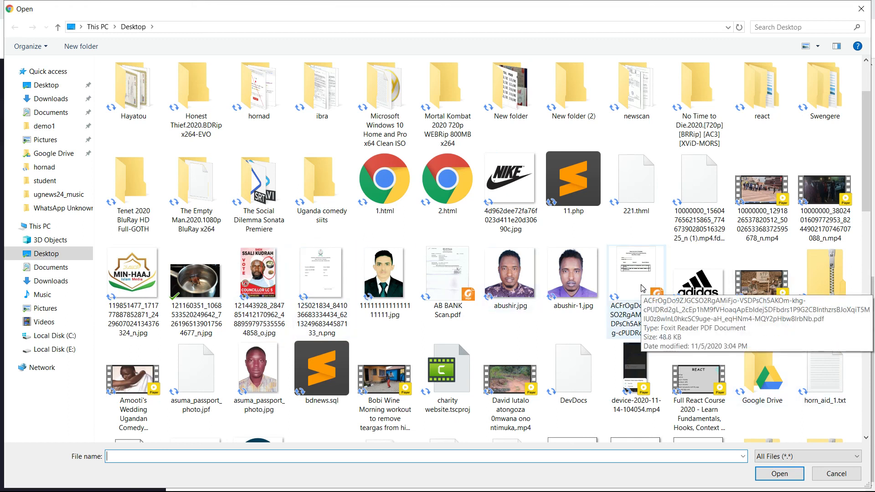
pyautogui.doubleClick(321, 278)
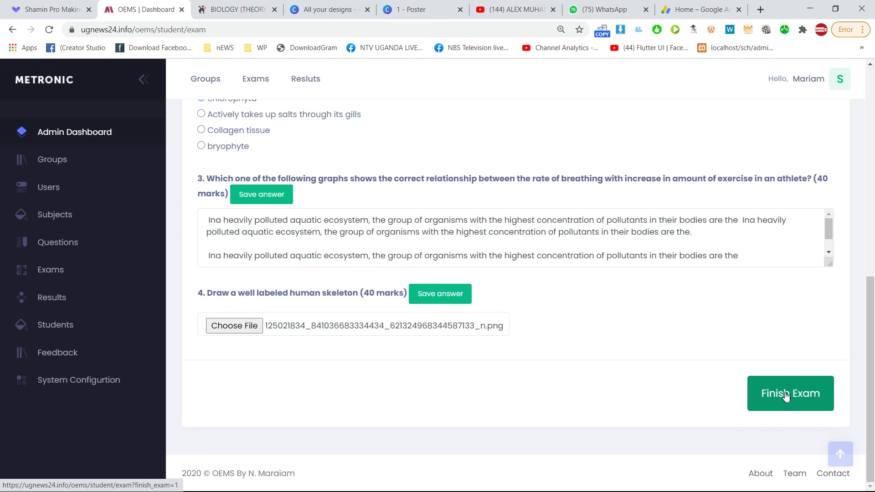
# Save the PNG image as question 4's answer.
pyautogui.click(453, 296)
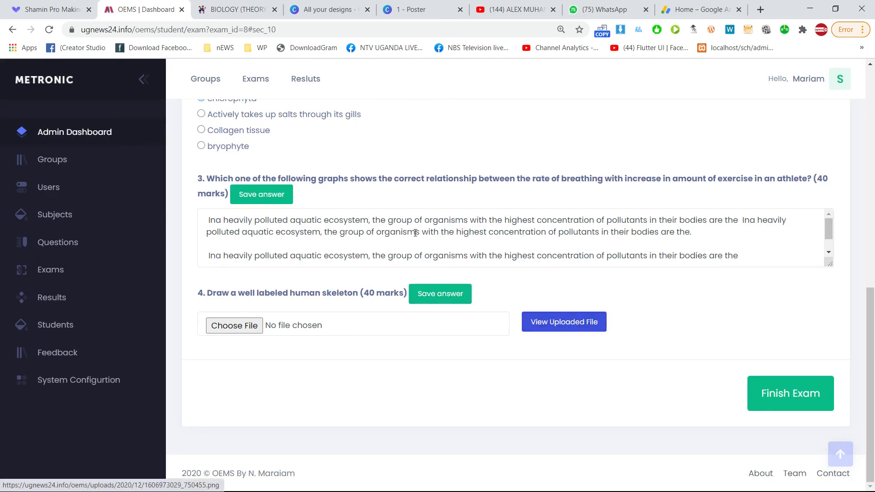
pyautogui.scroll(7, 415, 233)
pyautogui.scroll(-7, 406, 250)
pyautogui.scroll(7, 450, 317)
pyautogui.scroll(-7, 450, 316)
# View the uploaded answer image, zoom it in and out, then return to the exam.
pyautogui.click(557, 327)
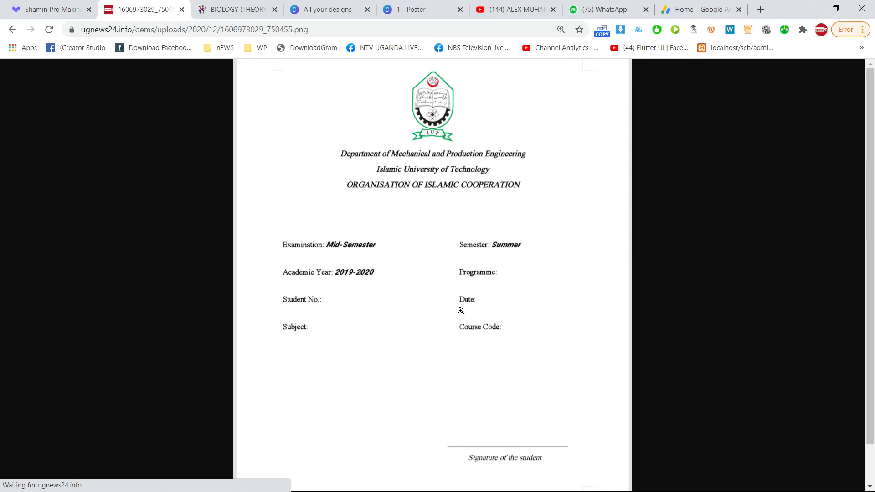
pyautogui.scroll(-2, 454, 240)
pyautogui.scroll(2, 457, 232)
pyautogui.scroll(-2, 461, 195)
pyautogui.click(453, 247)
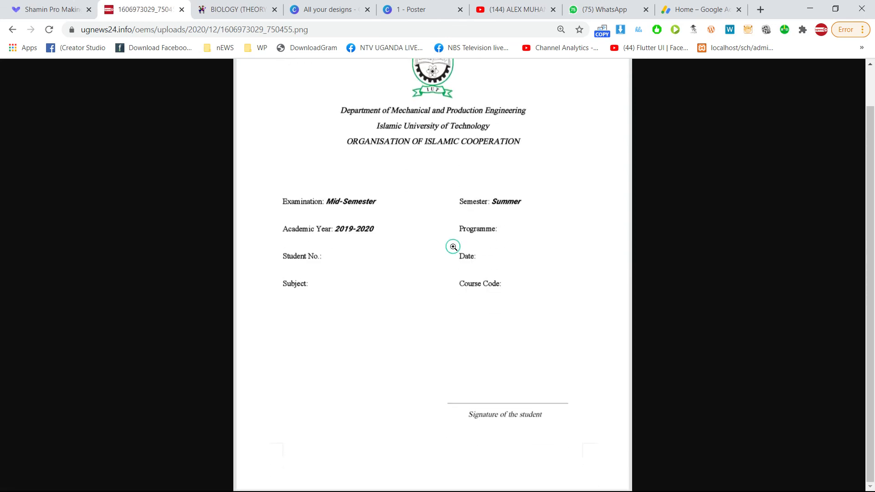
pyautogui.scroll(3, 455, 187)
pyautogui.click(471, 184)
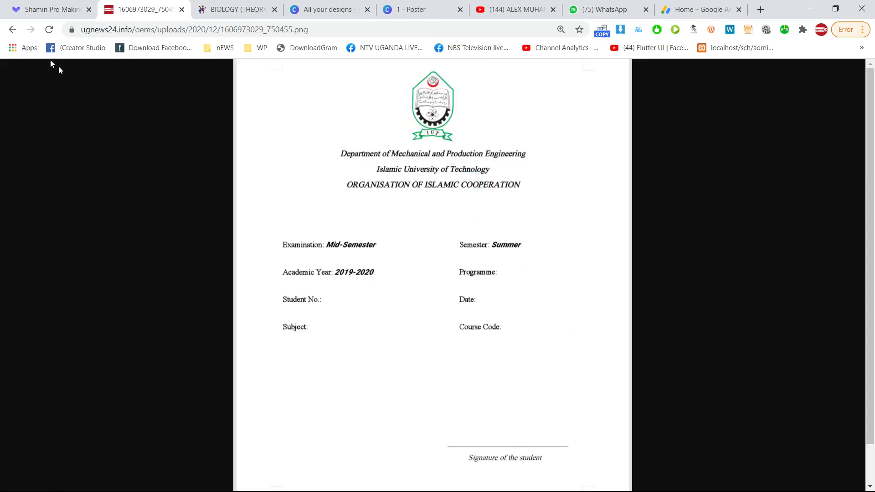
pyautogui.click(12, 30)
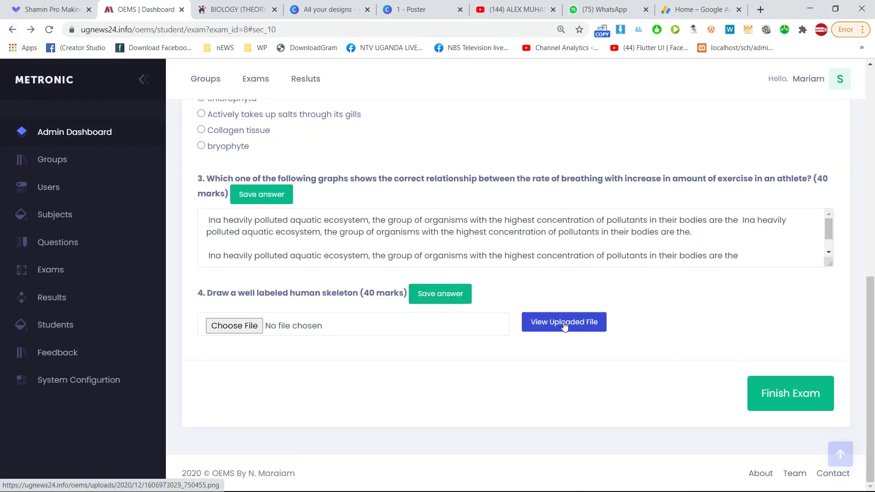
# Scroll through the completed exam to review the answers.
pyautogui.scroll(5, 565, 327)
pyautogui.scroll(-5, 565, 322)
pyautogui.scroll(4, 566, 309)
pyautogui.scroll(-4, 567, 308)
pyautogui.scroll(7, 565, 304)
pyautogui.scroll(-3, 522, 288)
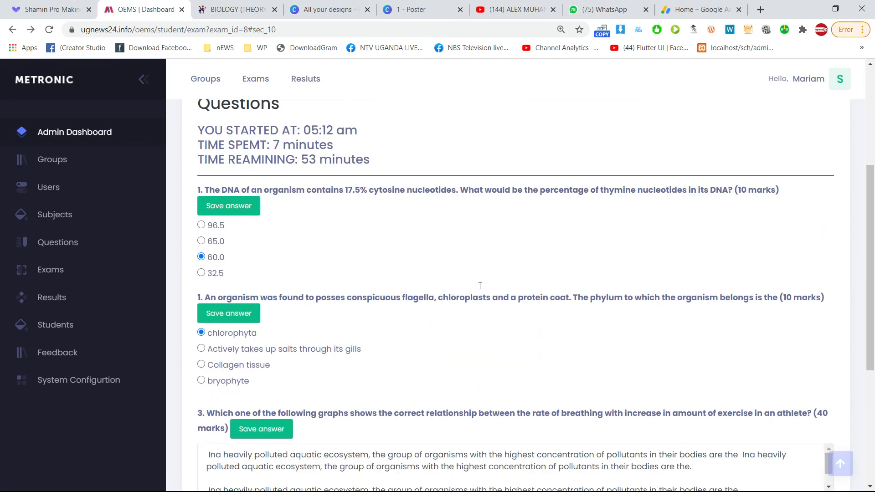
pyautogui.scroll(-4, 480, 285)
pyautogui.scroll(6, 482, 279)
pyautogui.scroll(2, 485, 265)
pyautogui.scroll(-6, 485, 269)
pyautogui.scroll(5, 483, 271)
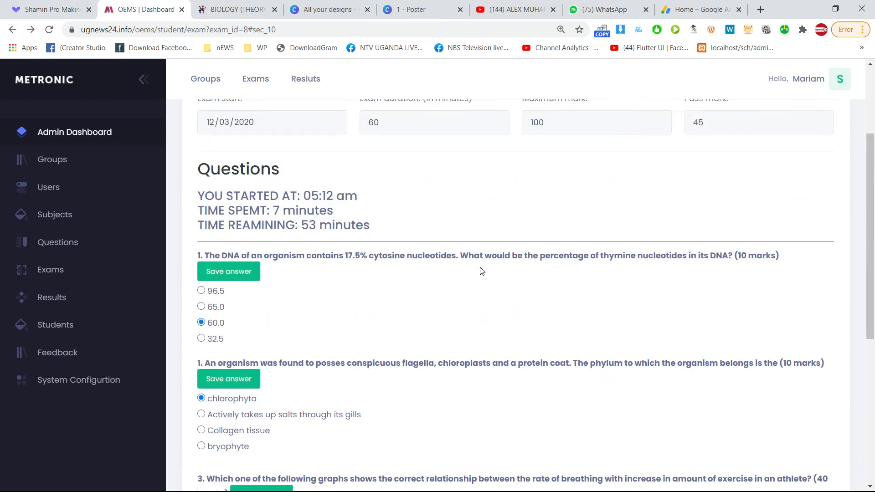
pyautogui.scroll(3, 482, 272)
# Check the minutes remaining, then submit the exam with Finish Exam.
pyautogui.doubleClick(305, 360)
pyautogui.click(363, 361)
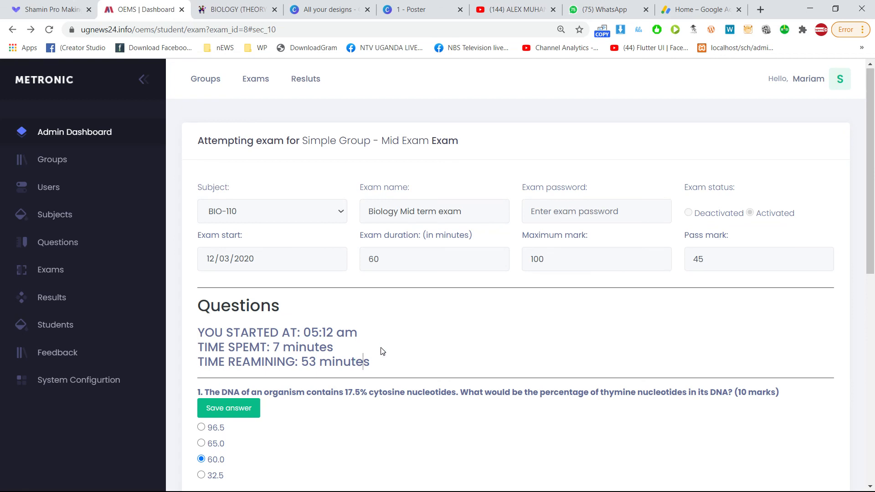
pyautogui.scroll(-10, 383, 351)
pyautogui.click(786, 397)
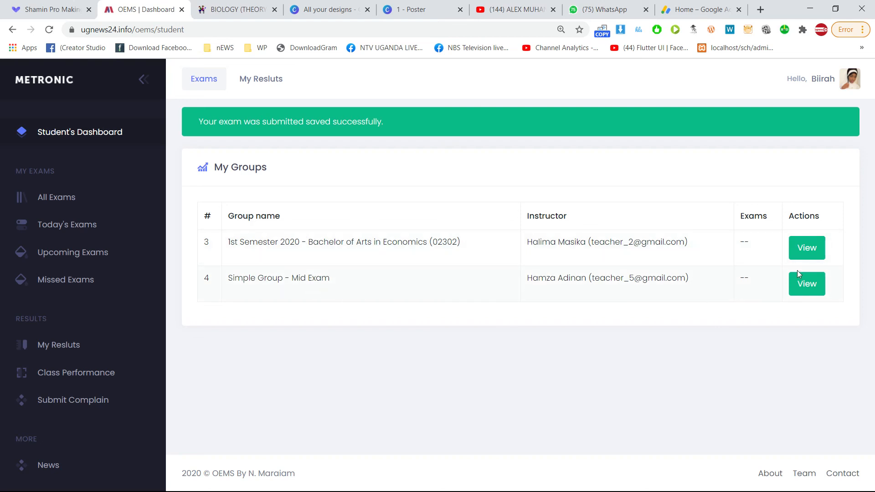
# In All Exams, view Simple Group - Mid Exam and confirm 'Attempted but not marked'.
pyautogui.scroll(-2, 57, 183)
pyautogui.scroll(2, 57, 182)
pyautogui.click(59, 201)
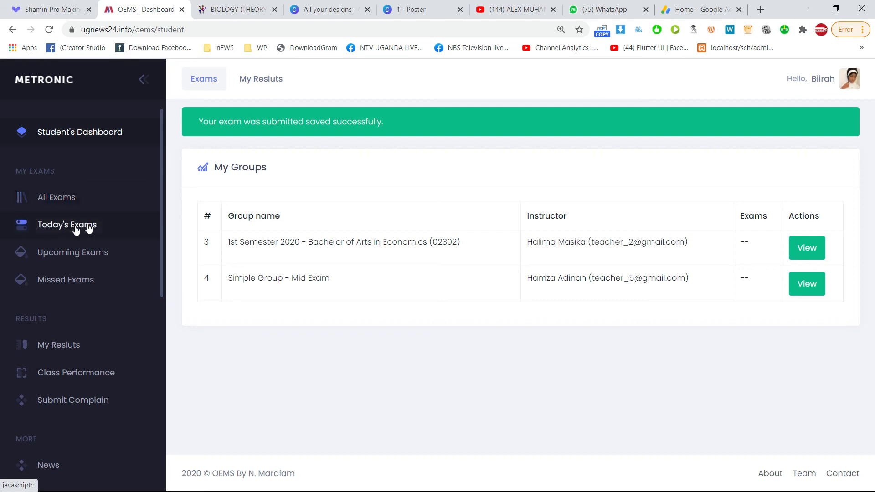
pyautogui.click(807, 273)
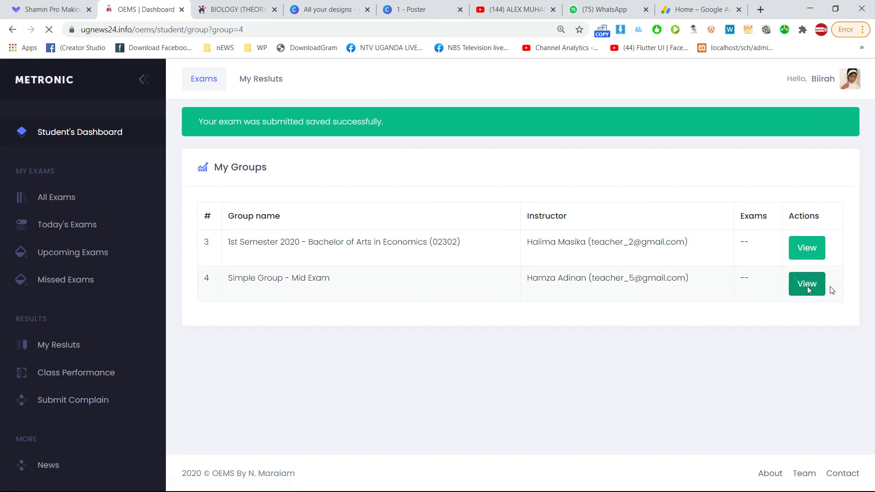
pyautogui.scroll(-4, 655, 340)
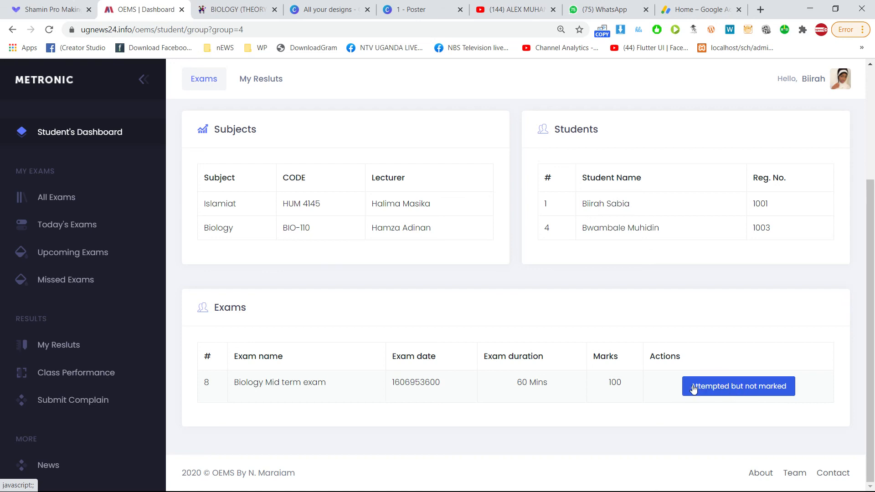
pyautogui.click(717, 392)
pyautogui.click(692, 393)
pyautogui.tripleClick(694, 396)
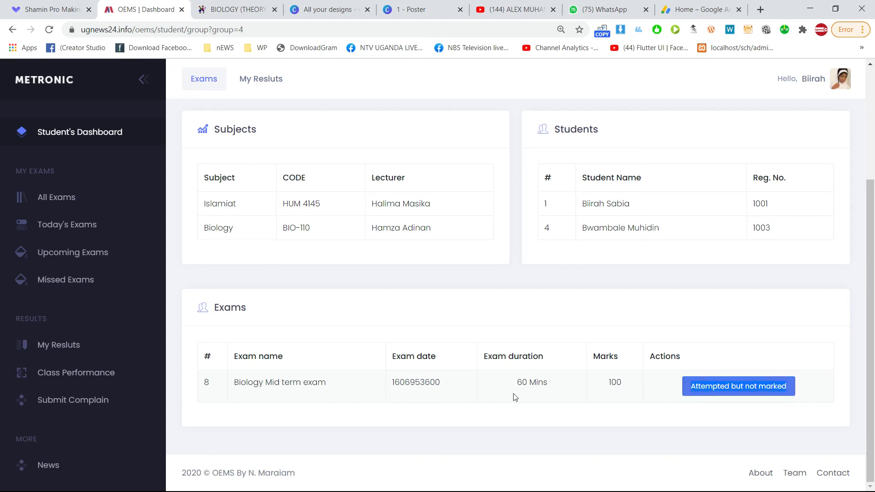
pyautogui.scroll(4, 498, 332)
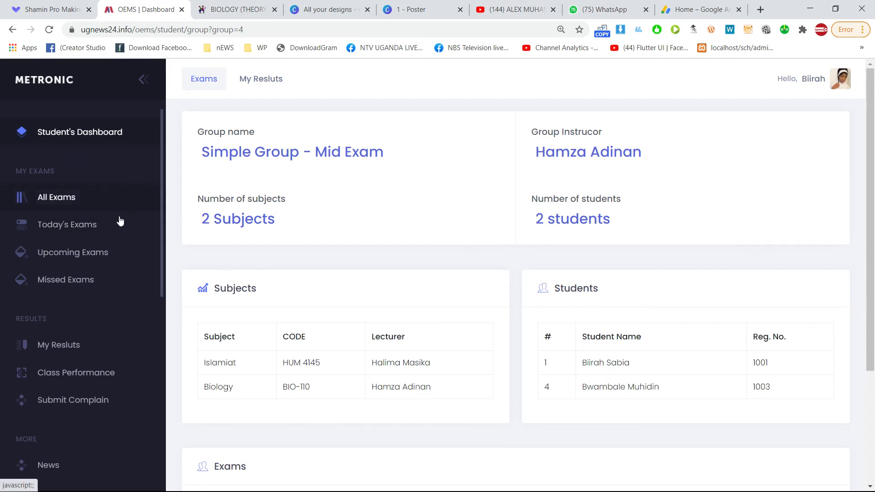
# Return to the student dashboard and sign out from the account menu.
pyautogui.click(91, 133)
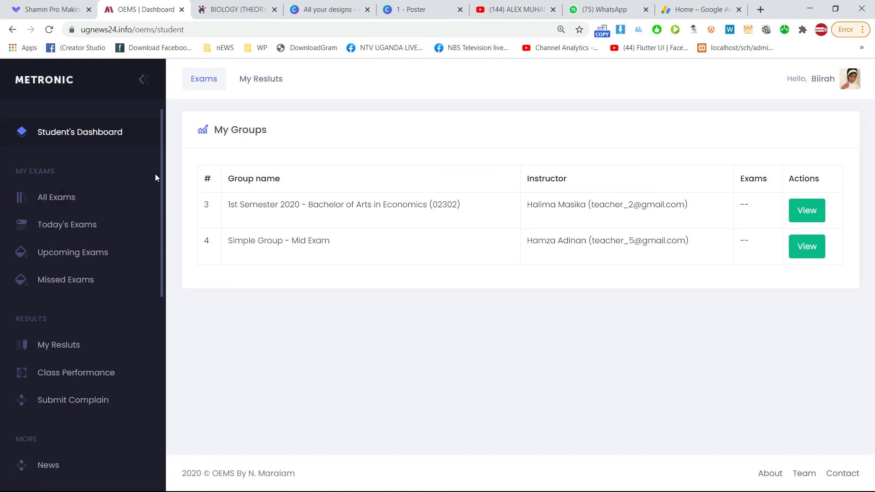
pyautogui.click(831, 78)
pyautogui.click(665, 278)
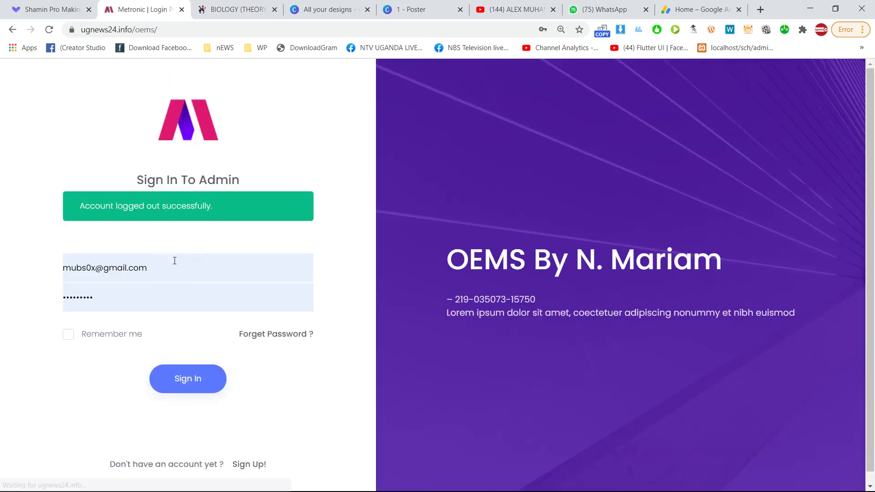
# Replace the saved login with the teacher username, enter the password, and sign in.
pyautogui.click(164, 268)
pyautogui.moveTo(164, 268); pyautogui.dragTo(2, 274)
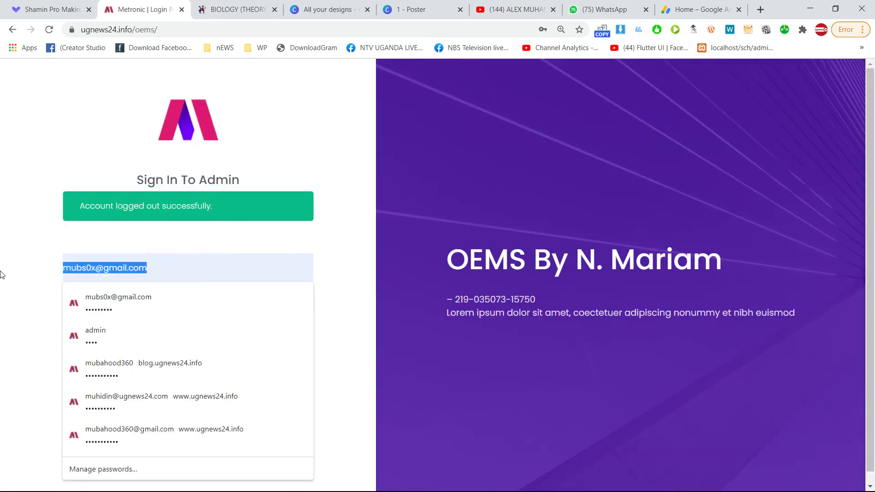
pyautogui.write('teacher_5')
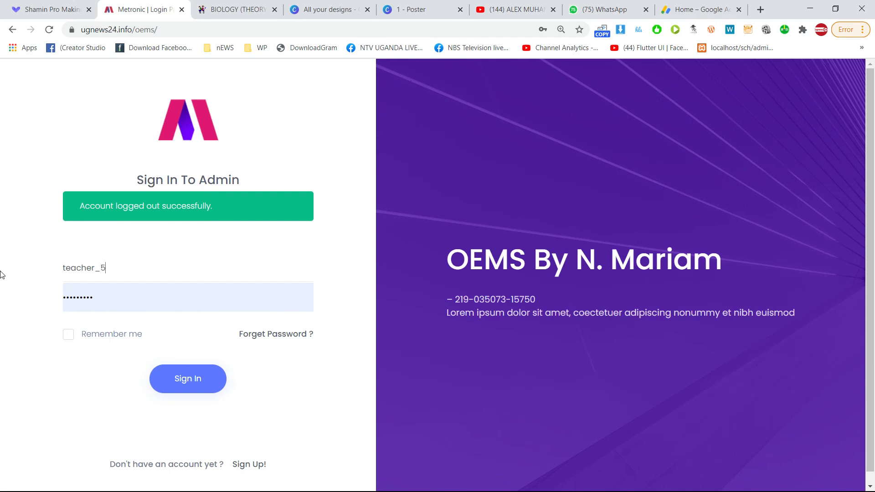
pyautogui.press('Tab')
pyautogui.write('••')
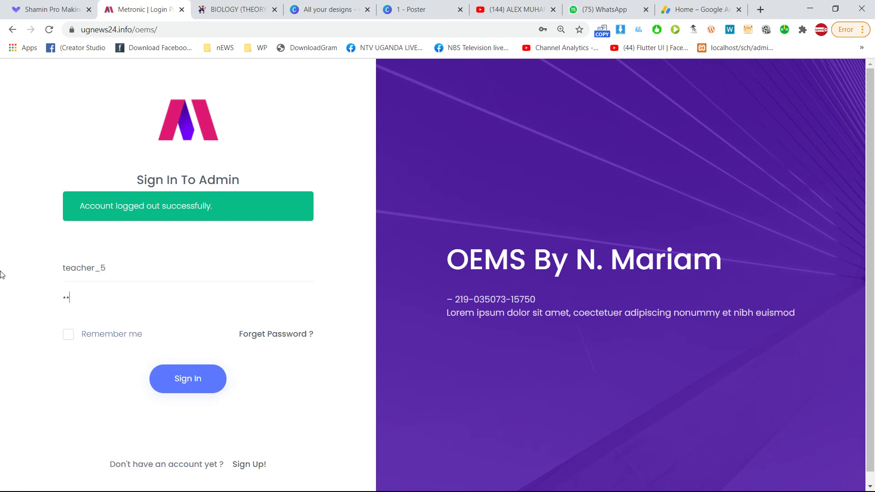
pyautogui.click(206, 379)
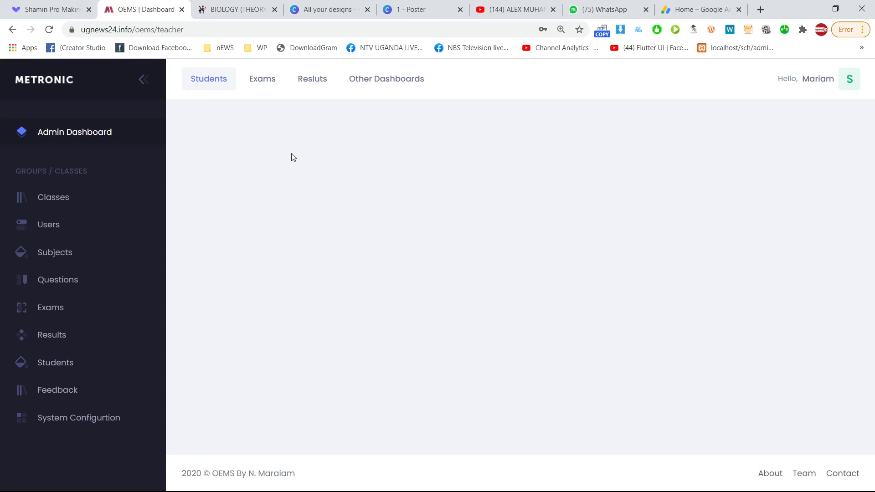
# Browse the Classes, Users, Questions and System Configuration sections, then sign the teacher out.
pyautogui.click(71, 200)
pyautogui.click(72, 233)
pyautogui.click(70, 274)
pyautogui.click(69, 415)
pyautogui.click(69, 280)
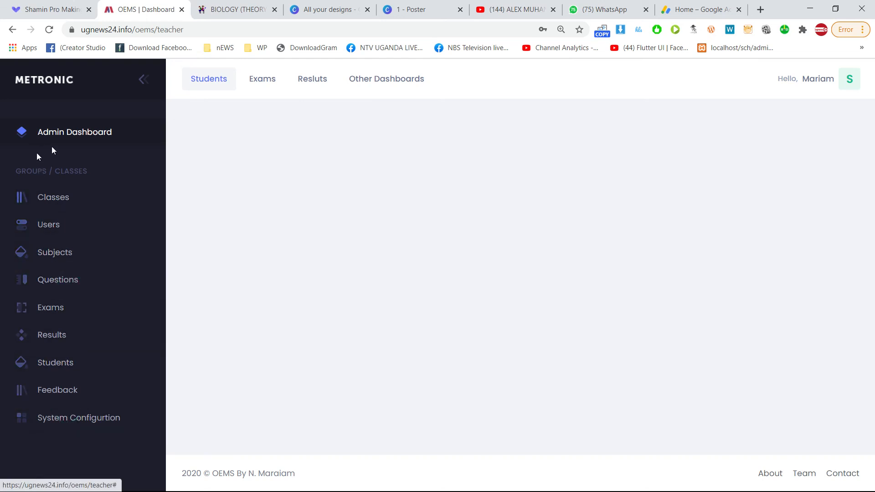
pyautogui.click(847, 79)
pyautogui.click(674, 360)
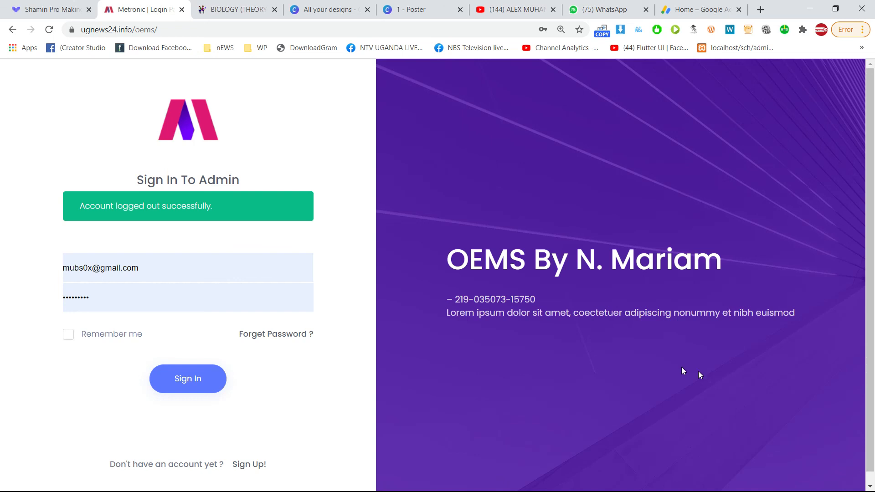
# Bring up the screen recorder's control panel from its hidden system-tray icon via Open recorder.
pyautogui.press('super')
pyautogui.click(727, 484)
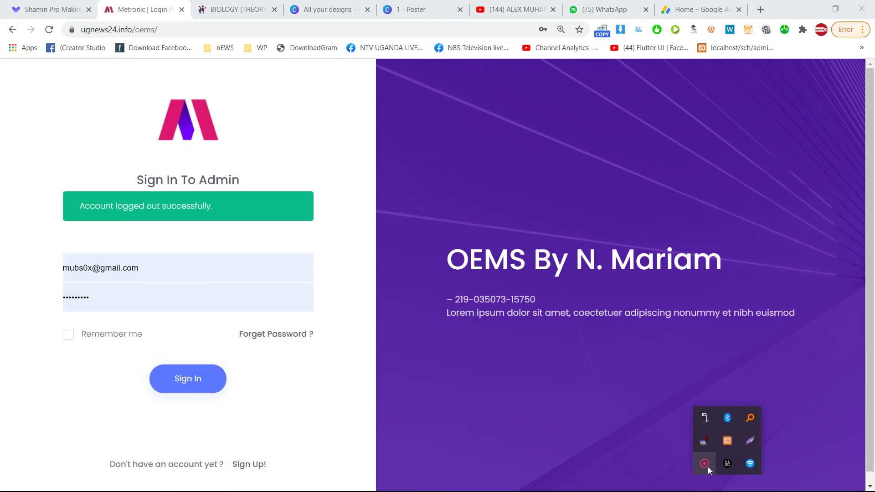
pyautogui.rightClick(707, 465)
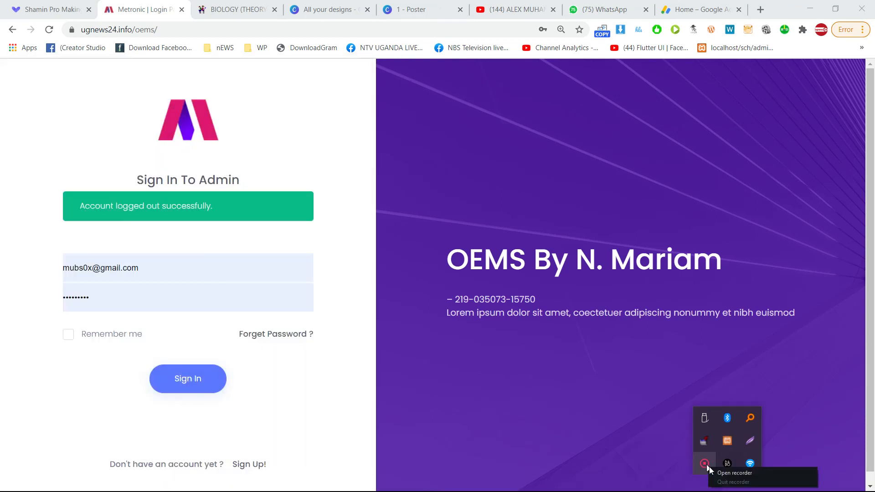
pyautogui.click(718, 473)
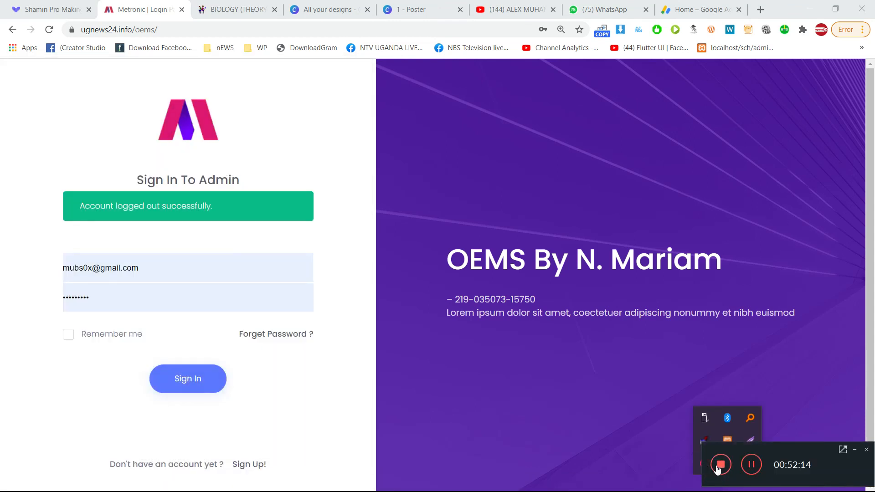